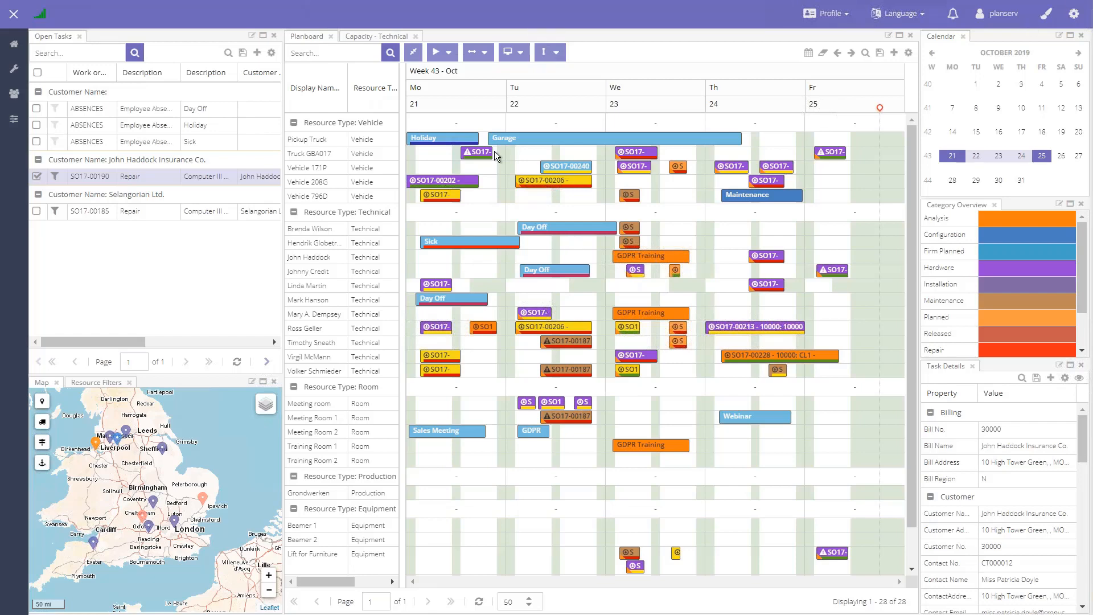
Step: Expand the navigation sidebar to view its entries and links, and collapse it again
left_click(14, 20)
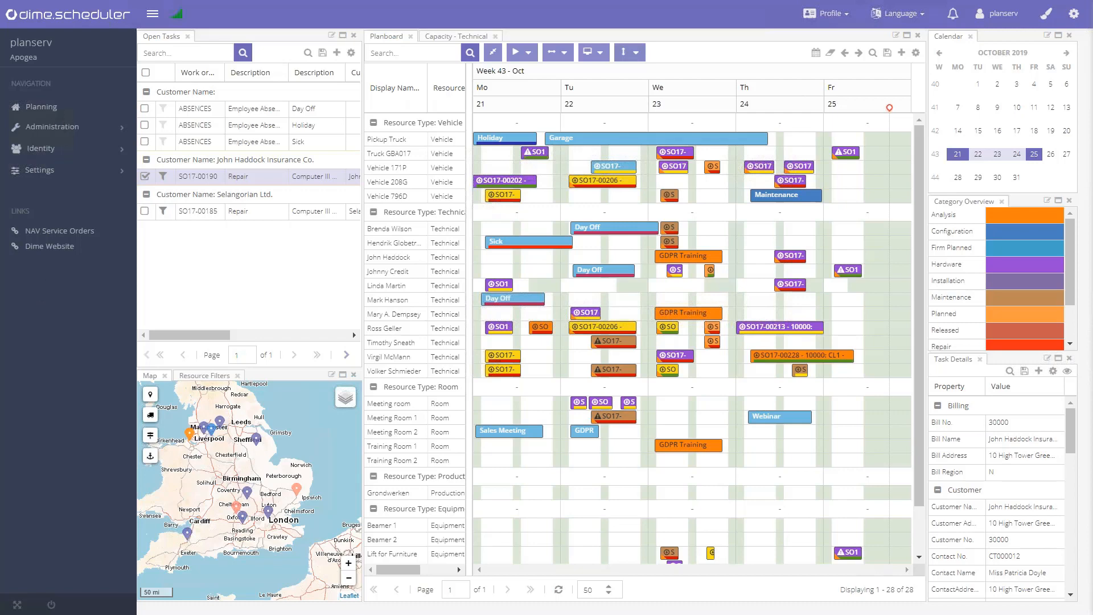
left_click(152, 15)
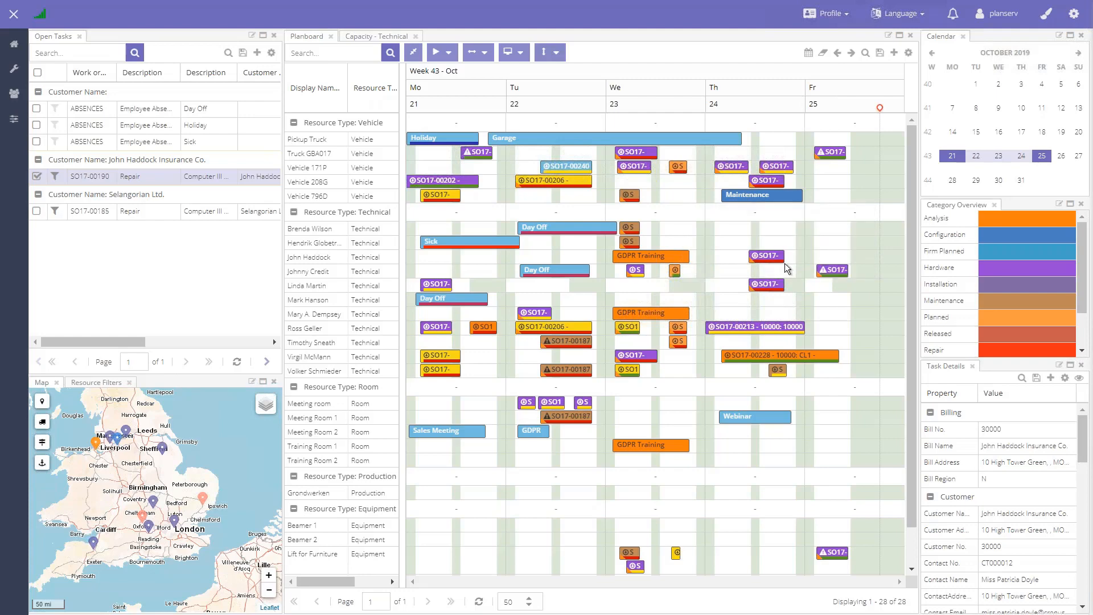
mouse_move(778, 259)
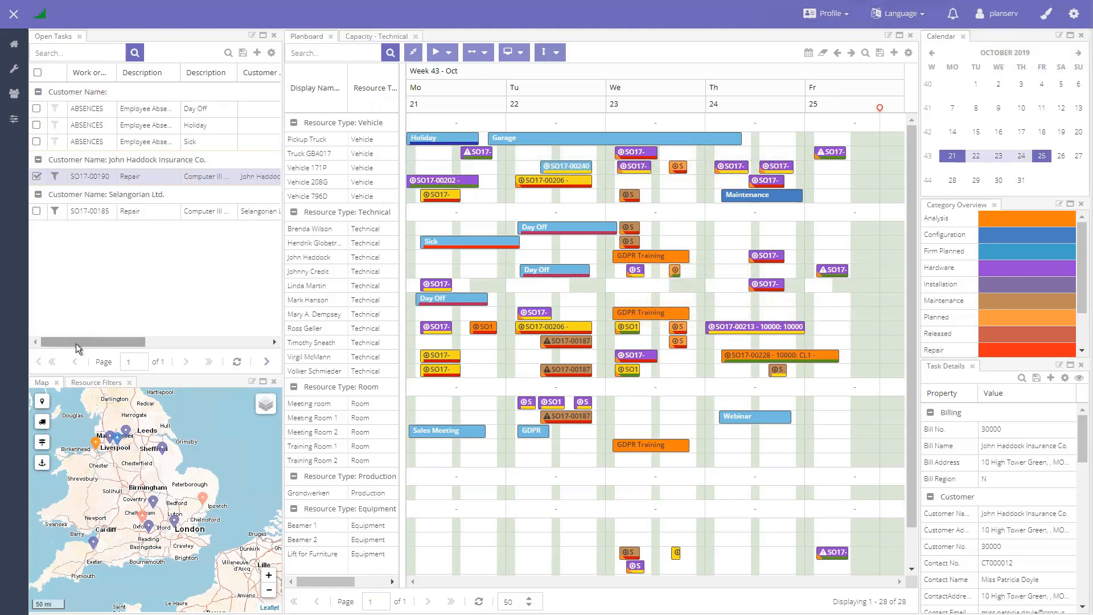
Step: Examine the list of columns available for the Open Tasks grid, down to the free text fields, leaving the selection as it is
mouse_move(94, 341)
left_mouse_down()
mouse_move(195, 343)
mouse_move(77, 334)
left_mouse_up()
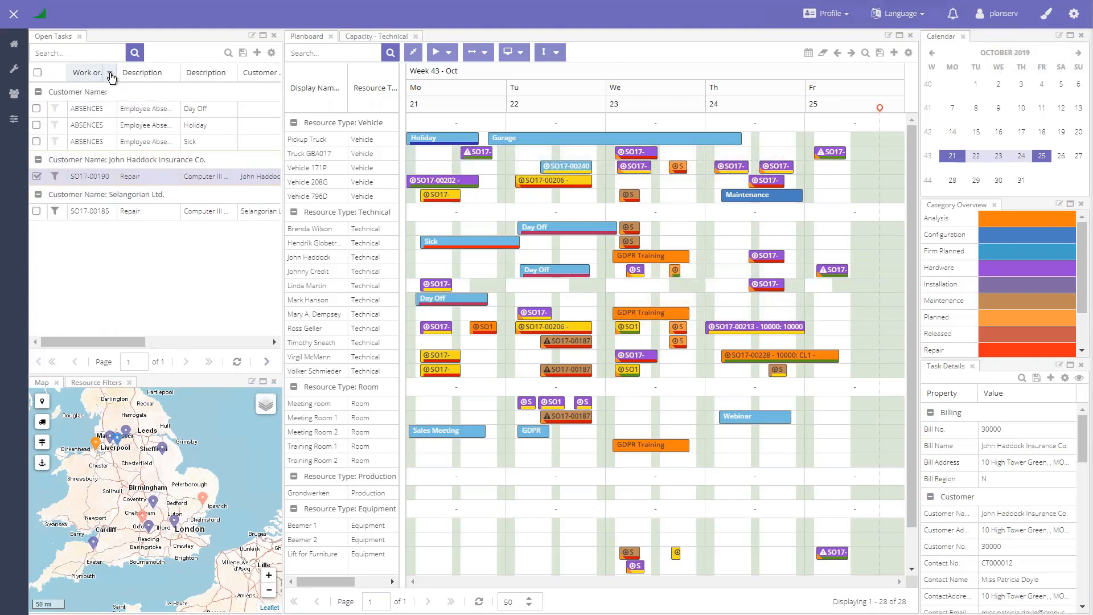
left_click(110, 74)
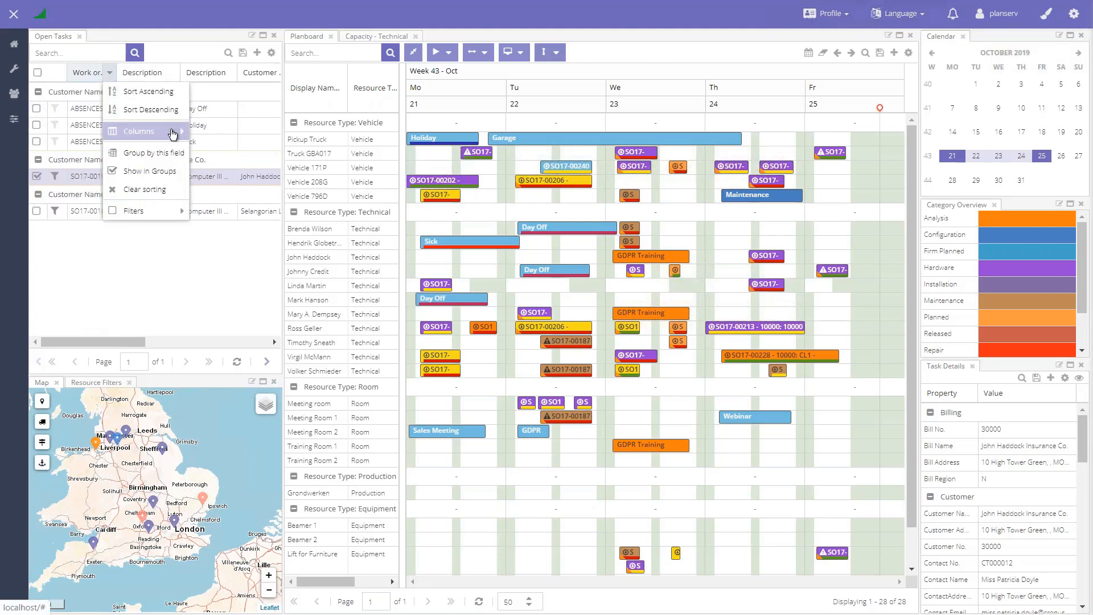
mouse_move(173, 133)
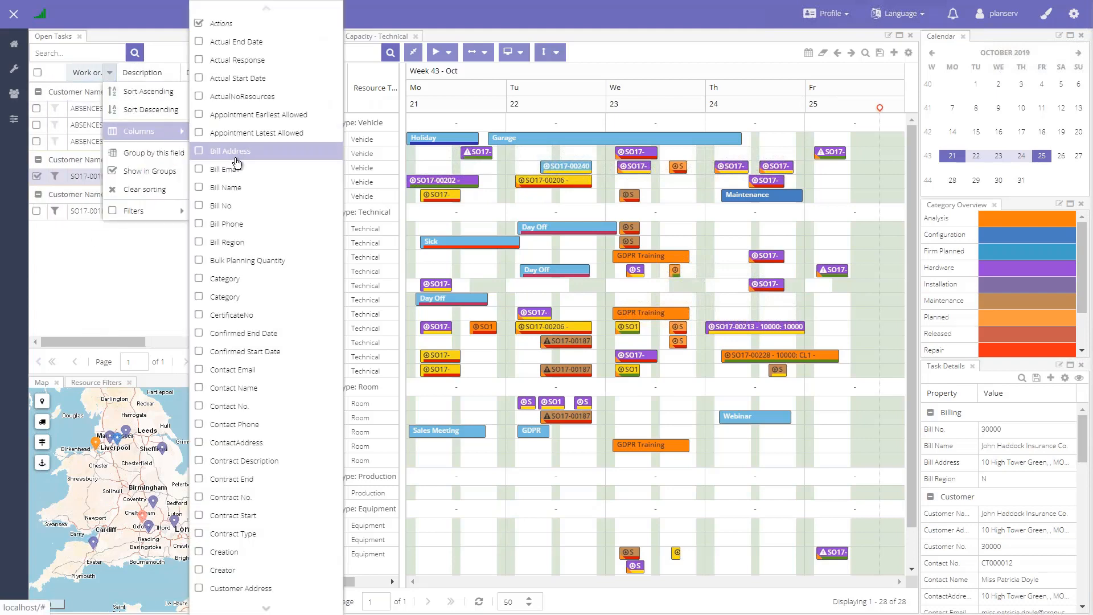
scroll(278, 283, "down", 1)
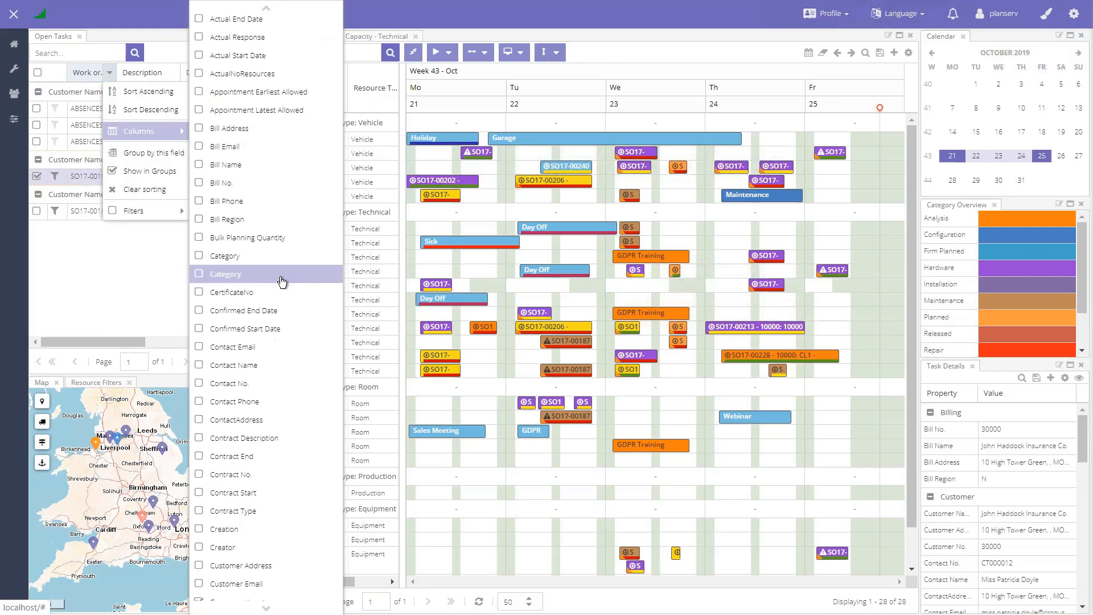
scroll(282, 283, "down", 6)
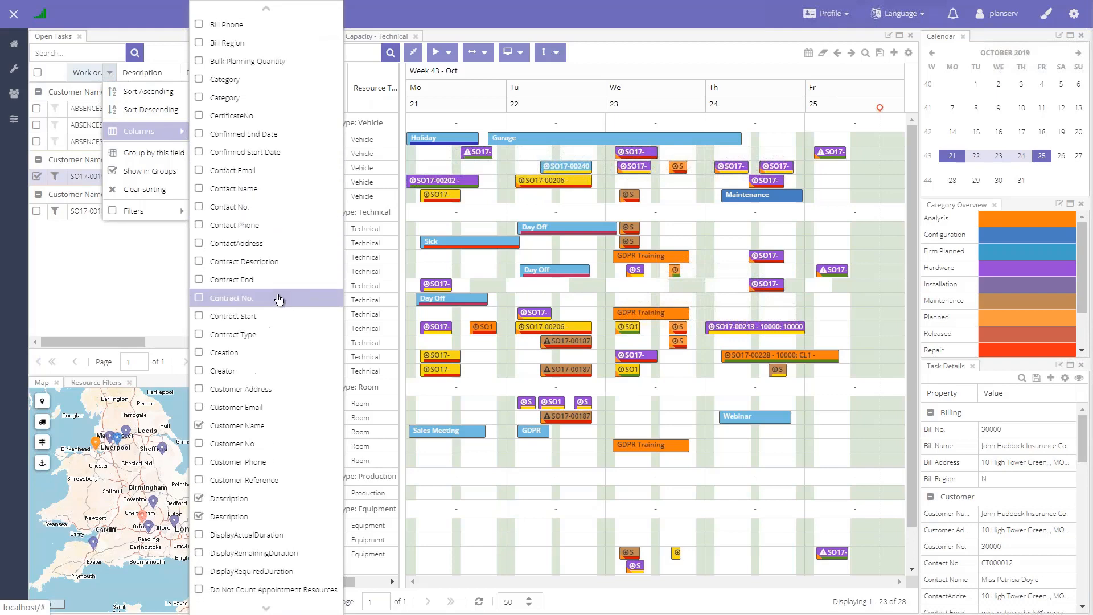
scroll(274, 330, "down", 4)
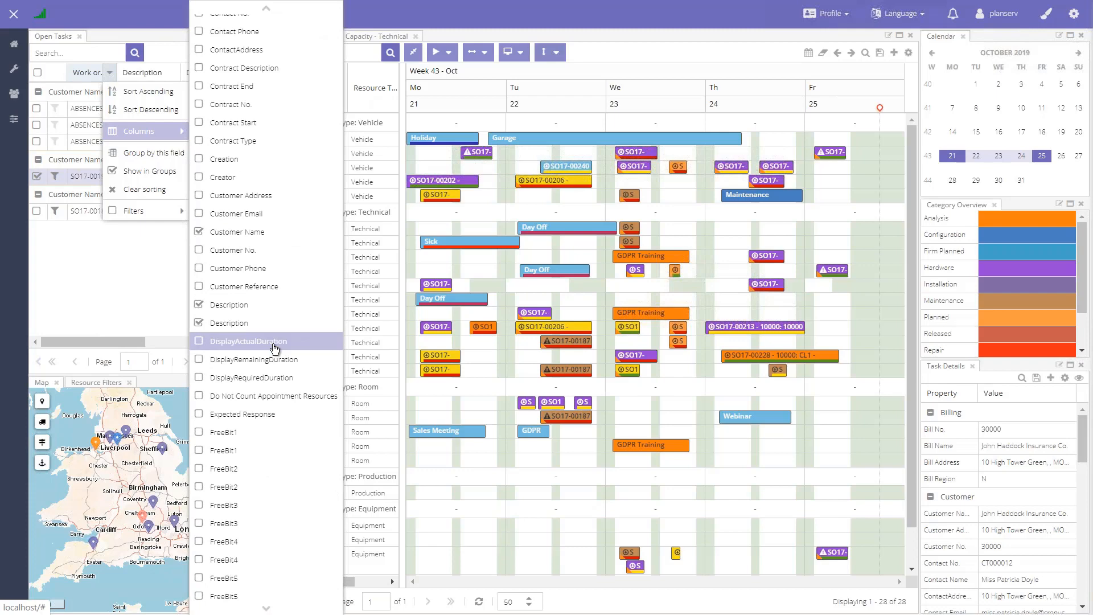
scroll(274, 348, "down", 1)
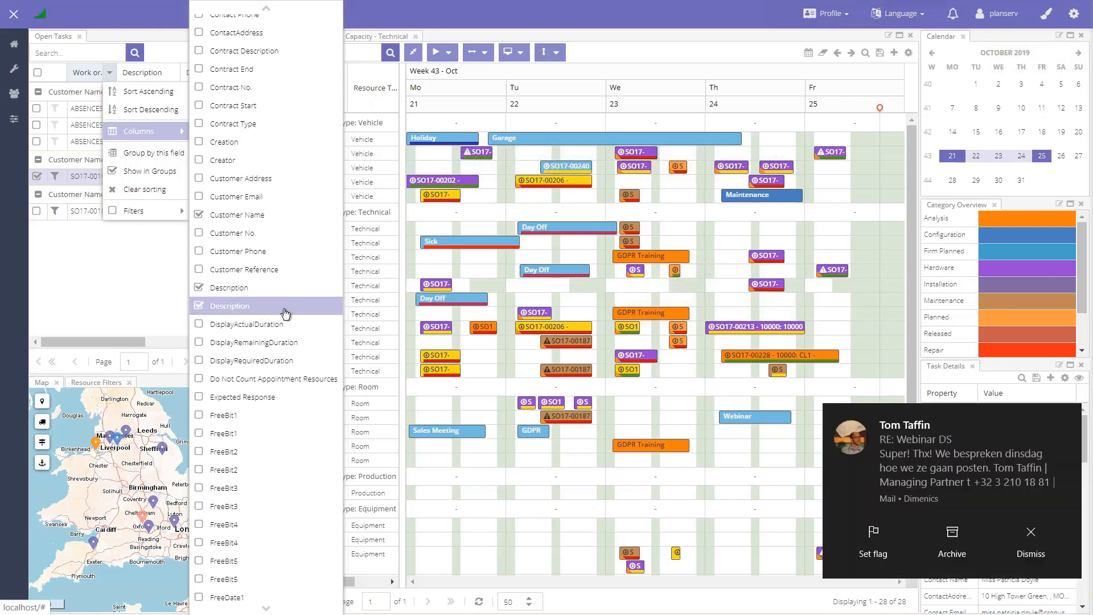
scroll(285, 285, "down", 6)
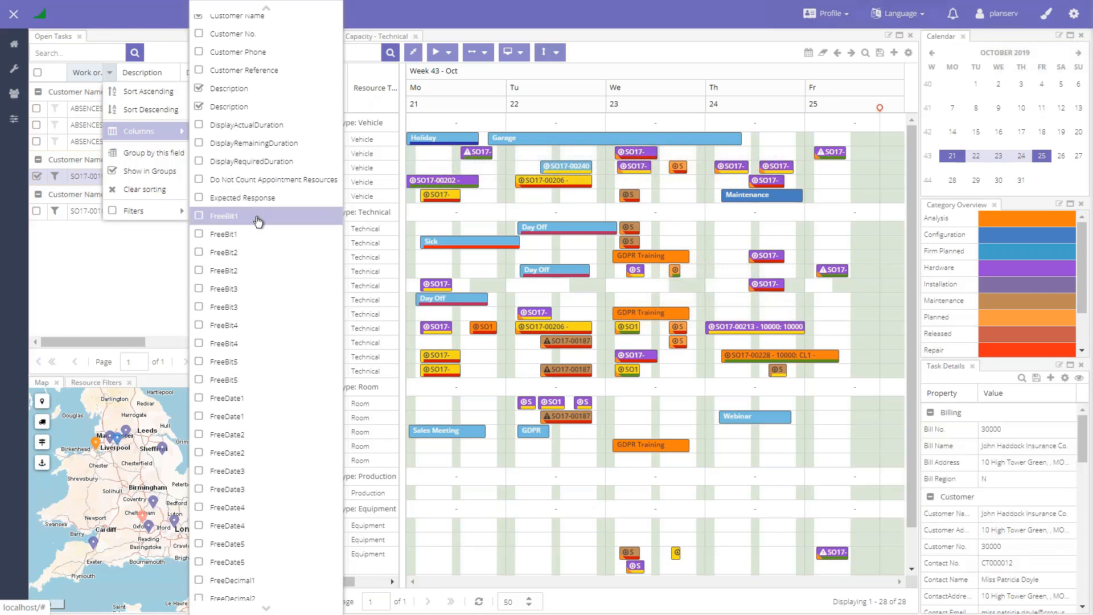
scroll(259, 245, "down", 2)
scroll(269, 295, "down", 5)
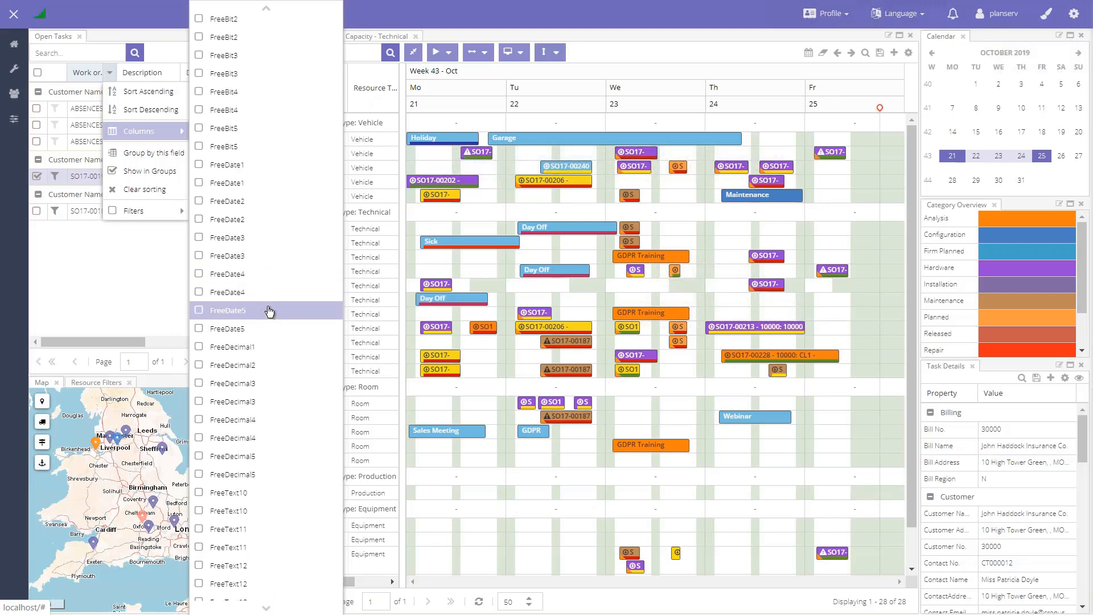
scroll(268, 312, "down", 1)
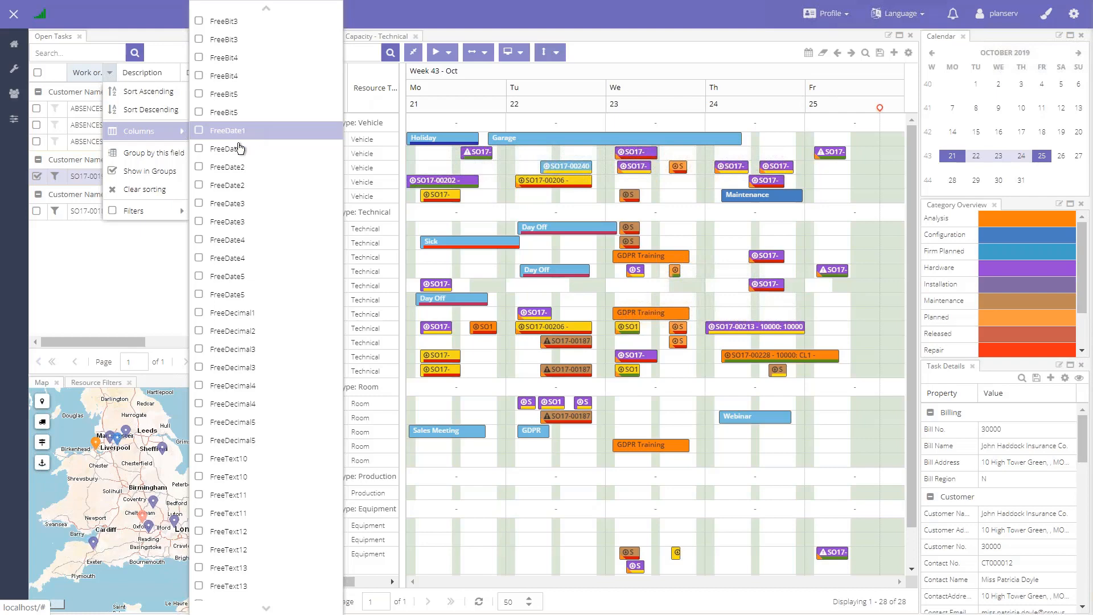
left_click(132, 235)
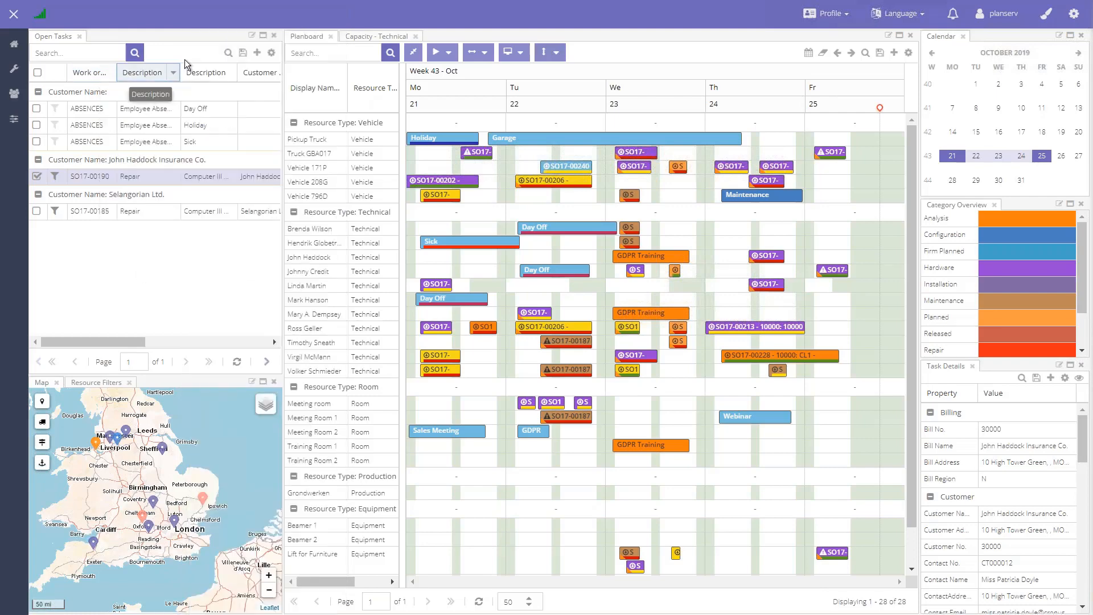
Step: Move the first Description column in Open Tasks behind the Customer Name column, and widen the remaining Description column beside the work order
left_click_drag(224, 64, 174, 73)
left_click_drag(93, 342, 107, 341)
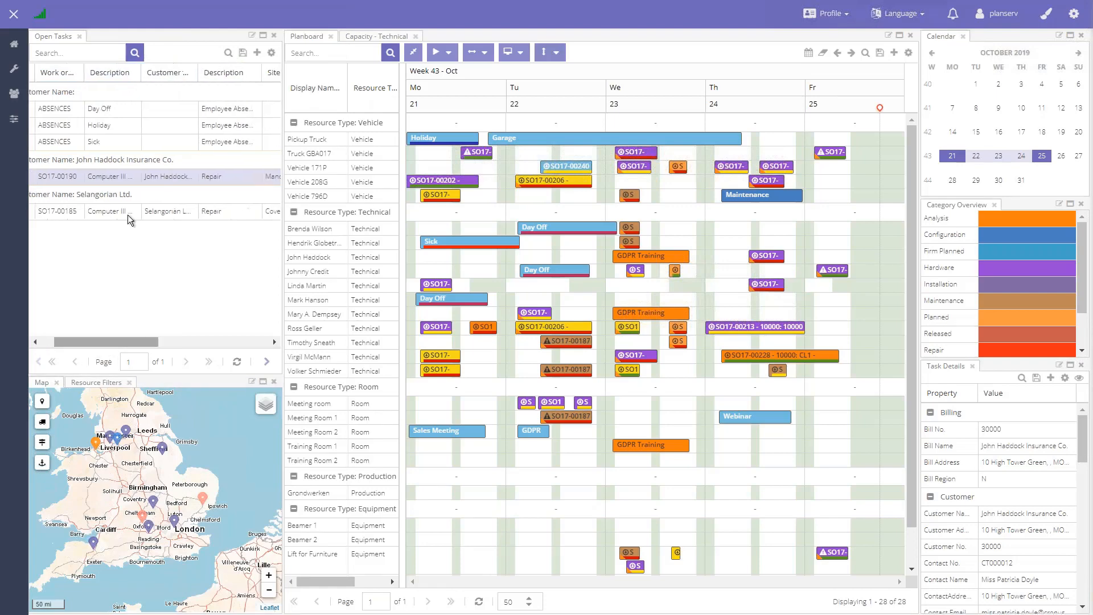
left_click_drag(142, 73, 162, 77)
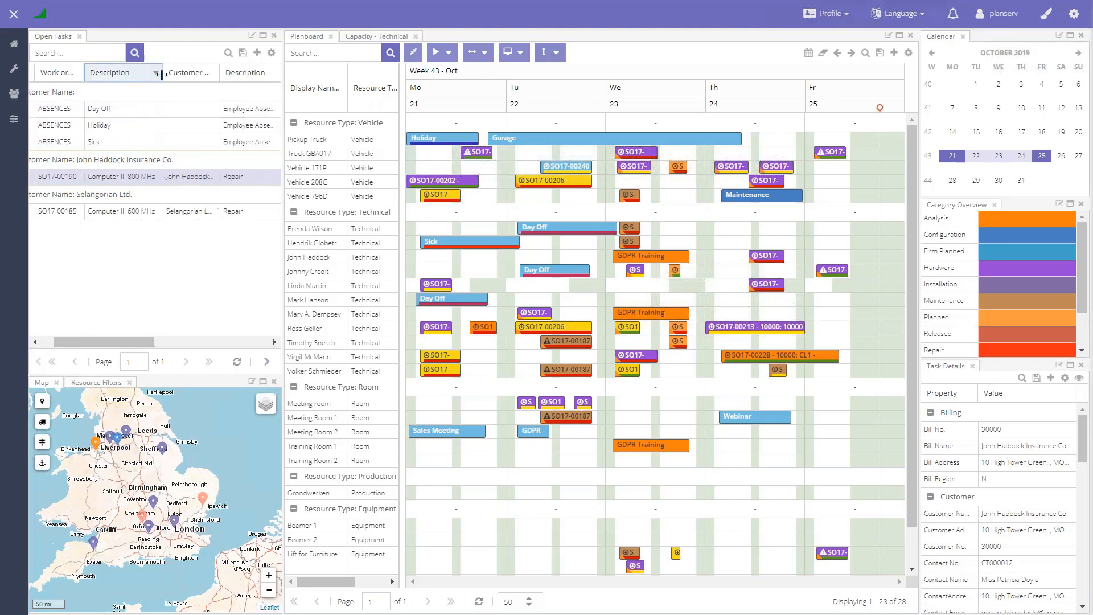
Step: Narrow the Open Tasks and Map panels slightly, and dock Resource Filters as a separate panel between them
left_click_drag(283, 163, 277, 185)
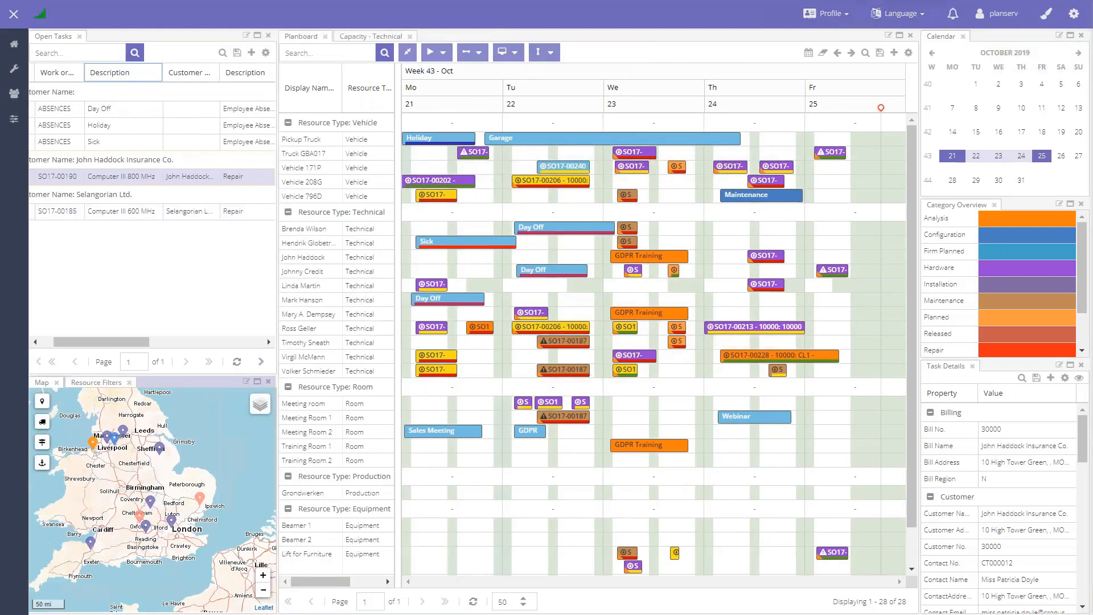
left_click(96, 384)
left_click_drag(99, 393, 105, 280)
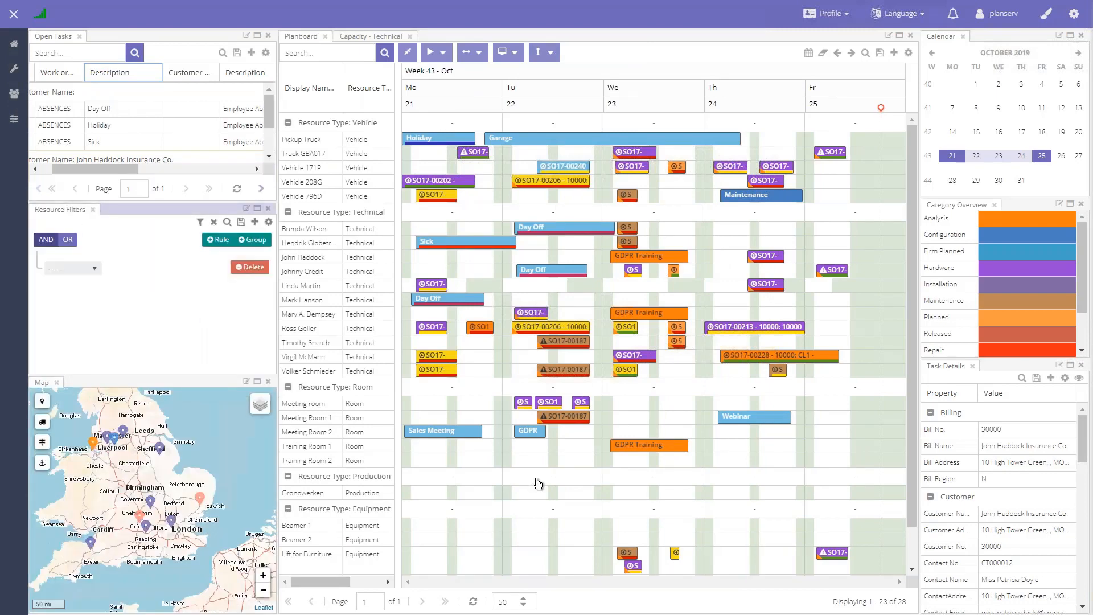
Step: Dock Resource Filters back into the same panel group as the Map, and bring the Map to the front
mouse_move(538, 483)
left_mouse_down()
mouse_move(593, 213)
mouse_move(956, 385)
mouse_move(996, 450)
mouse_move(957, 484)
mouse_move(649, 486)
mouse_move(503, 440)
mouse_move(239, 450)
mouse_move(122, 424)
mouse_move(111, 438)
left_mouse_up()
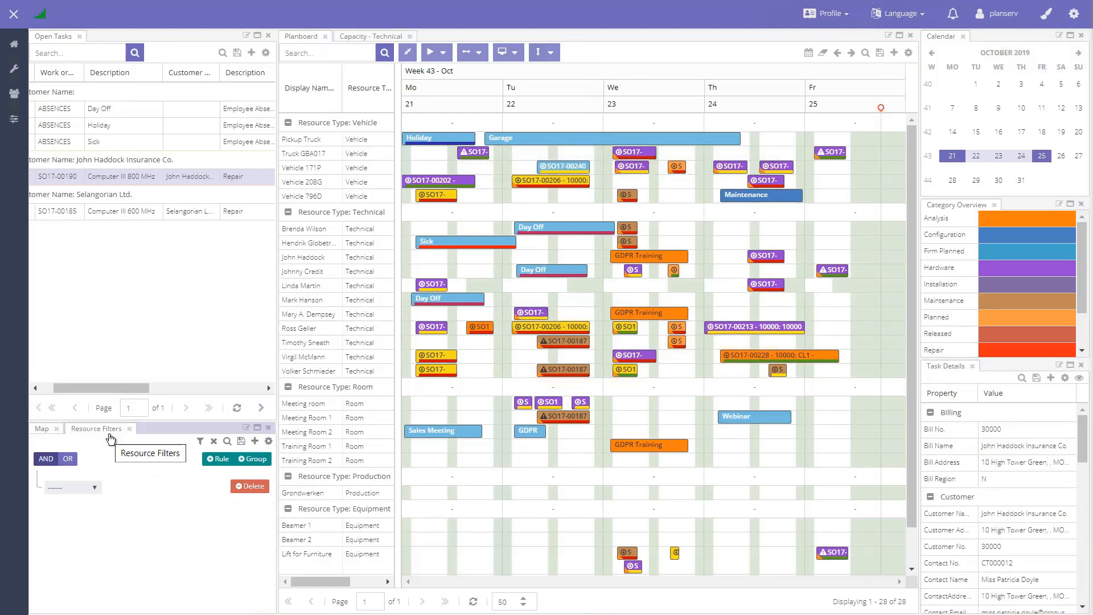
left_click(44, 429)
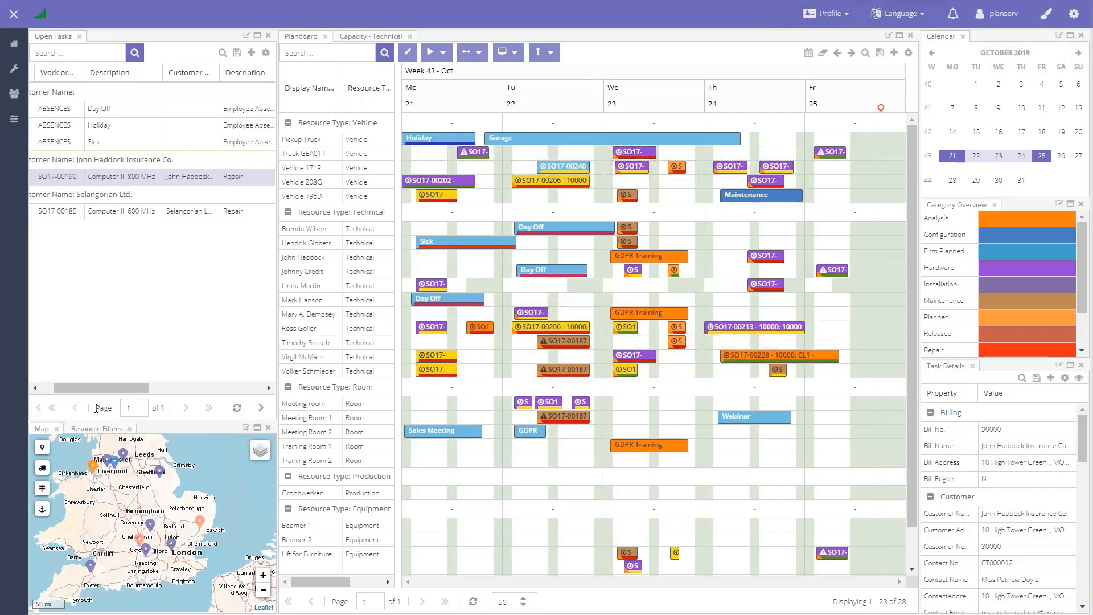
left_click_drag(104, 389, 70, 384)
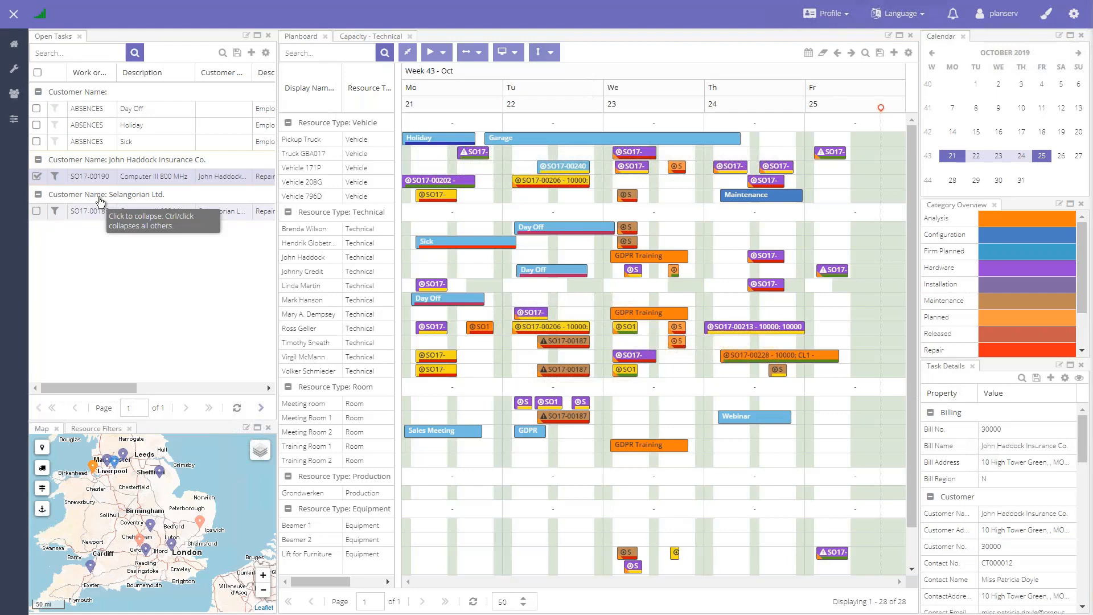
Step: Leave the full-screen view and switch to the new Service Order window in Microsoft Dynamics NAV
key("F11")
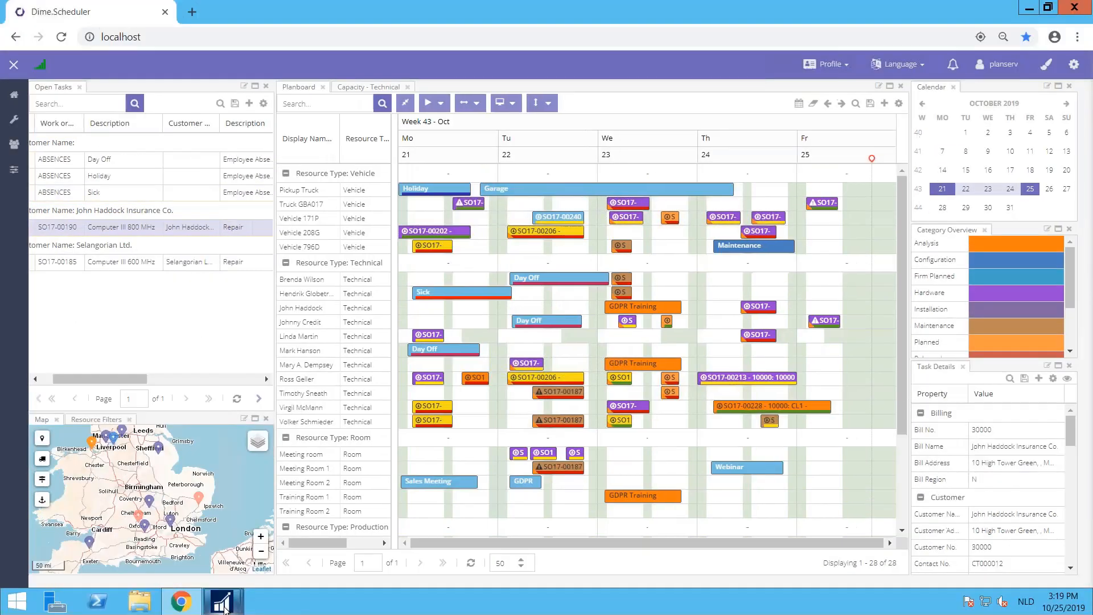
mouse_move(230, 612)
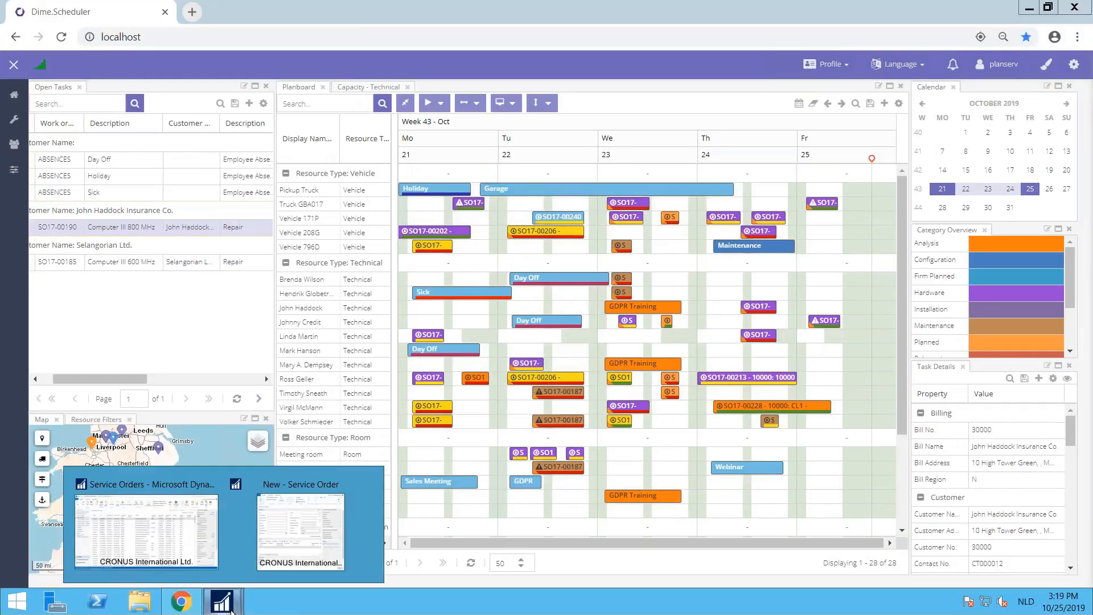
left_click(269, 568)
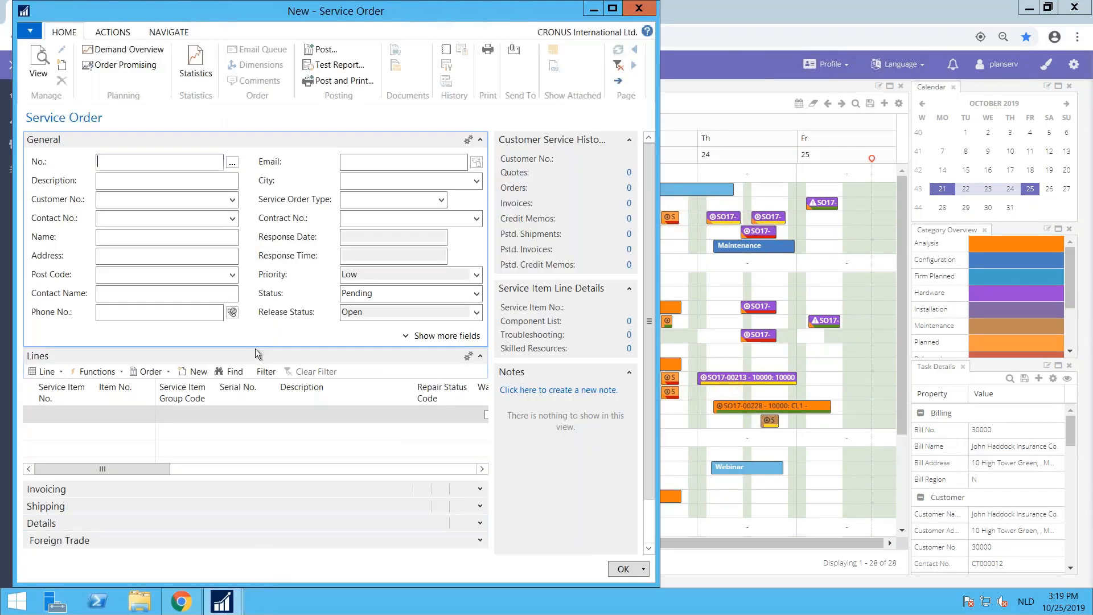
Step: Fill in the service order header with the description "Webinar DS", the customer number of The Cannon Group PLC and service order type HARDWARE
left_click(115, 180)
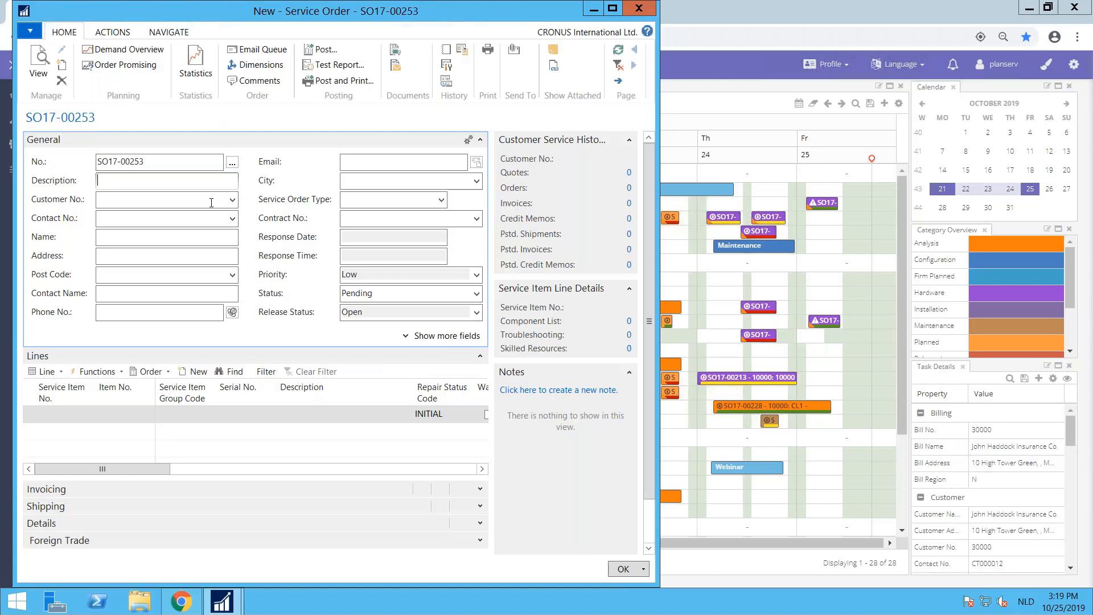
type("Webinar DS")
left_click(126, 195)
type("100")
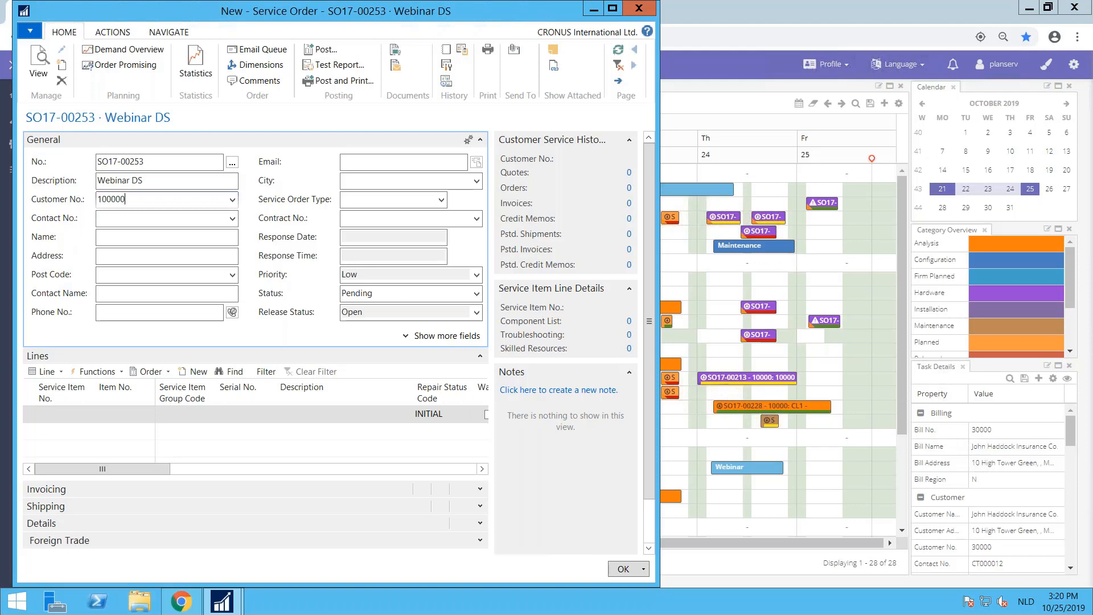
type("000")
key("BackSpace")
left_click(155, 248)
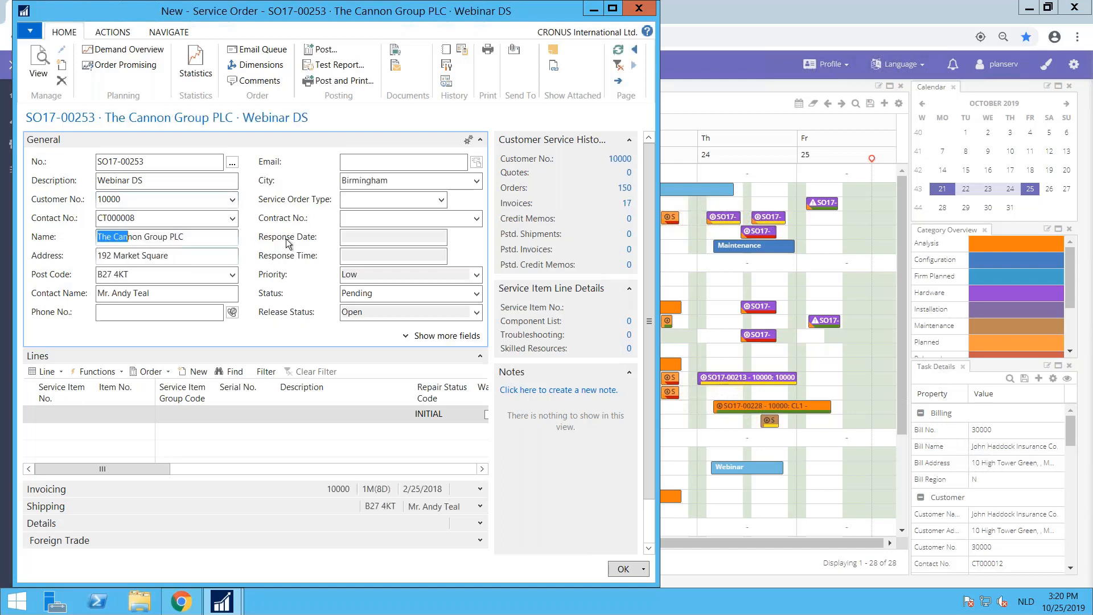
left_click(442, 200)
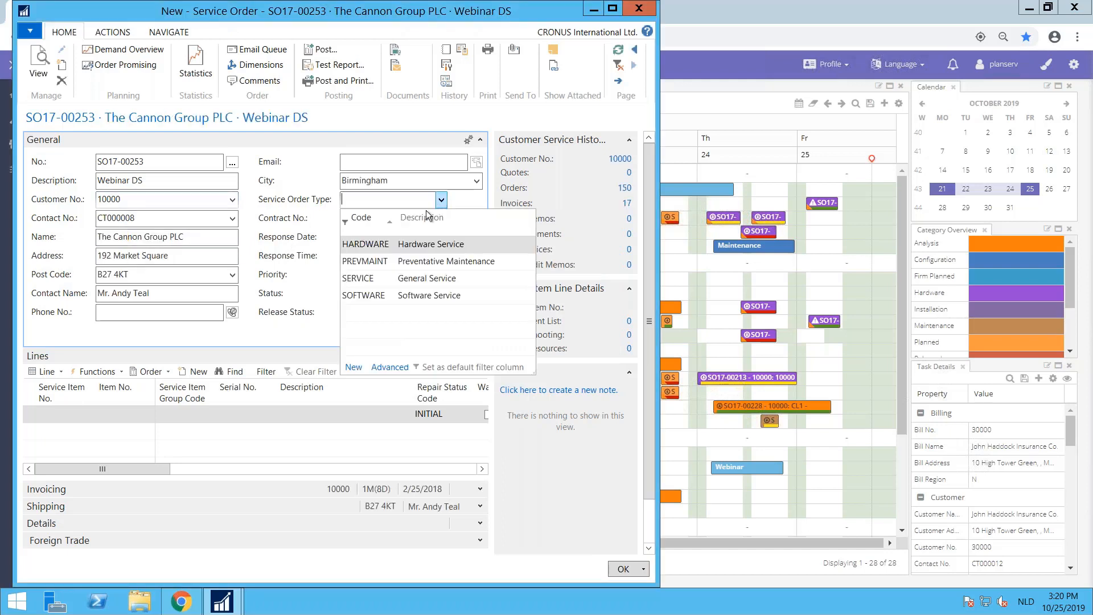
left_click(364, 245)
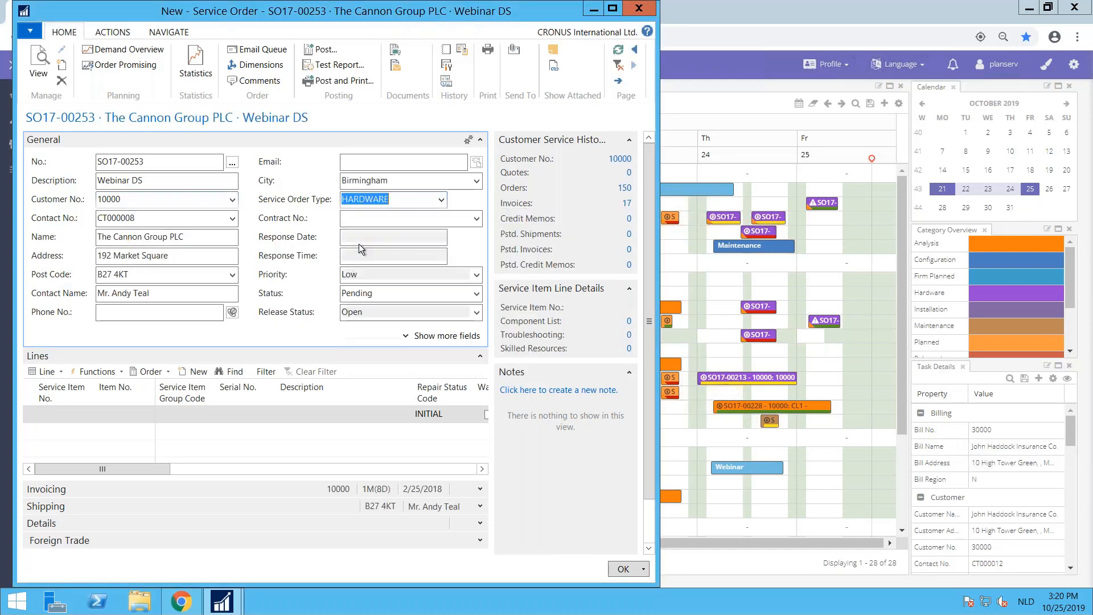
Step: Add service item 24, the 17" M780 Monitor with serial number MCM-652587, to the first service order line
left_click(70, 417)
left_click(88, 415)
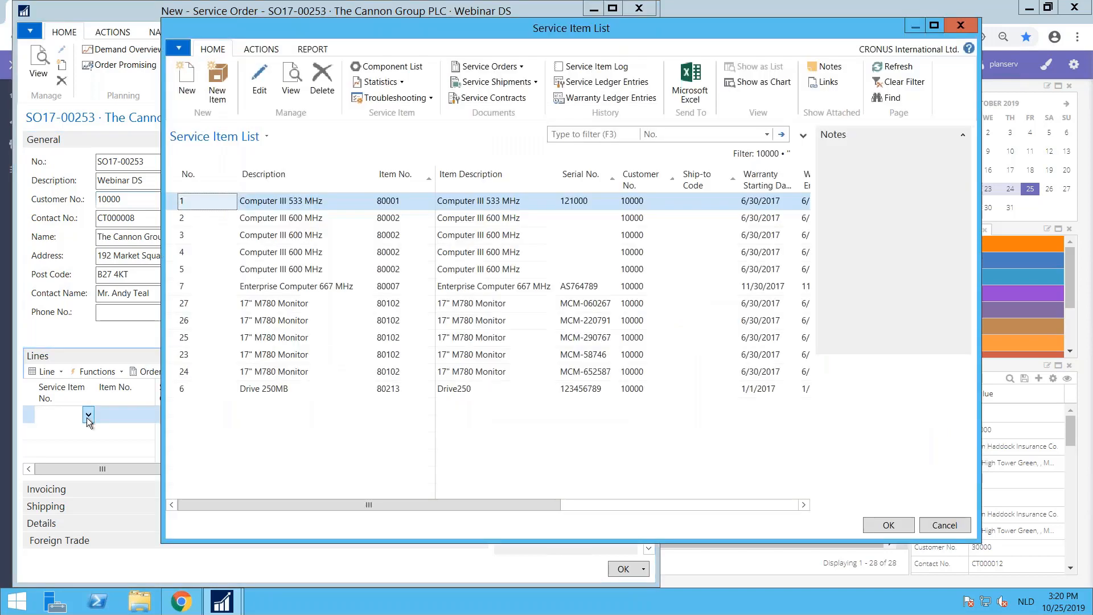
left_click(282, 373)
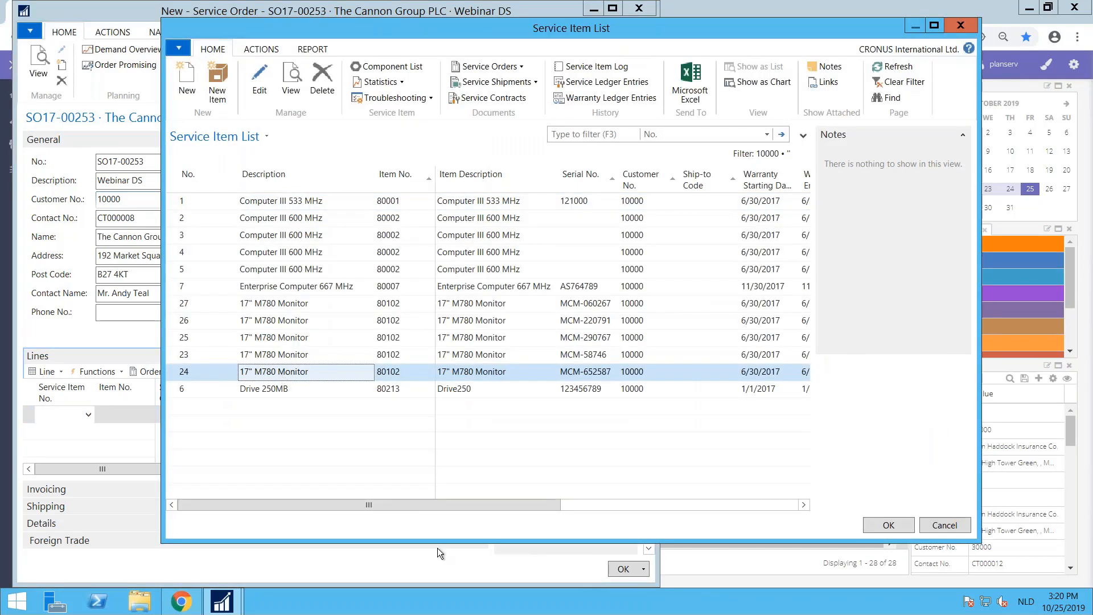
left_click(889, 525)
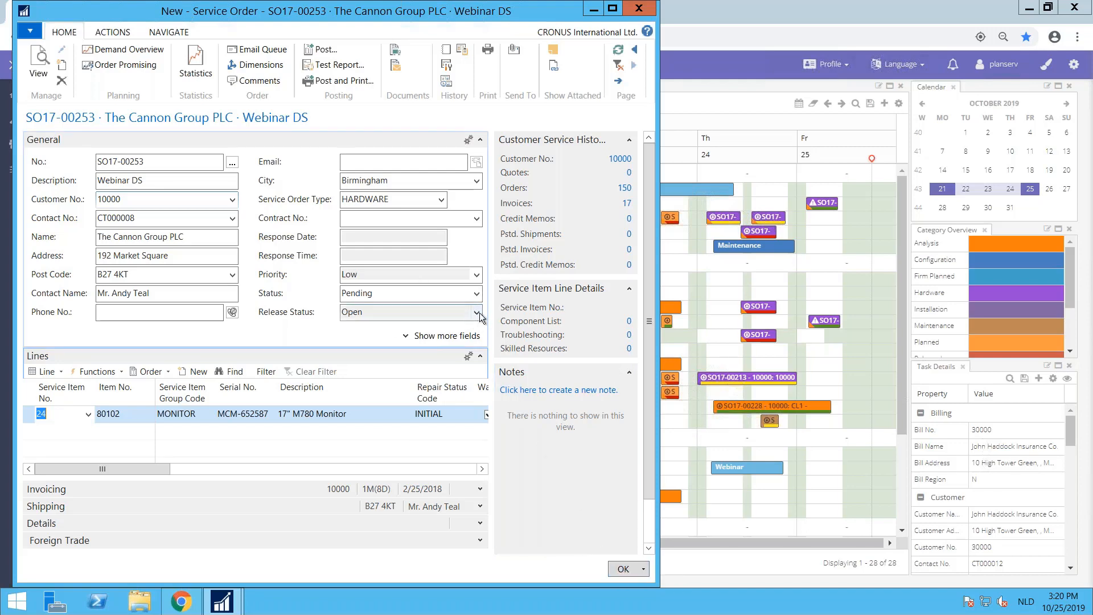
Step: Send the service order to Dime.Scheduler, close it with OK and switch back to the planning board in the browser
left_click(111, 32)
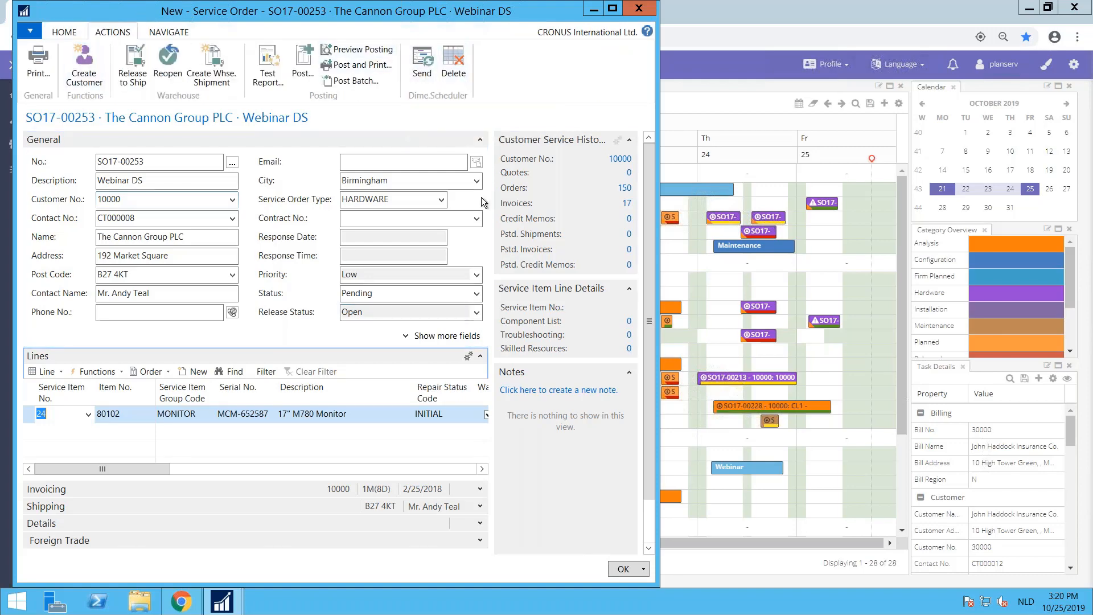
left_click(422, 64)
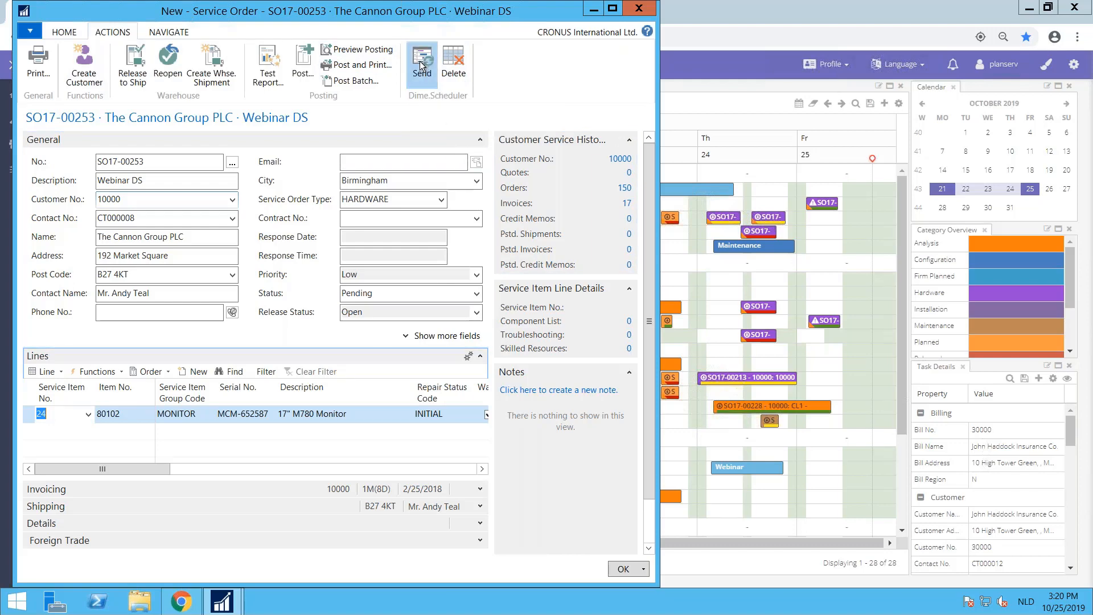
left_click(623, 569)
left_click(349, 319)
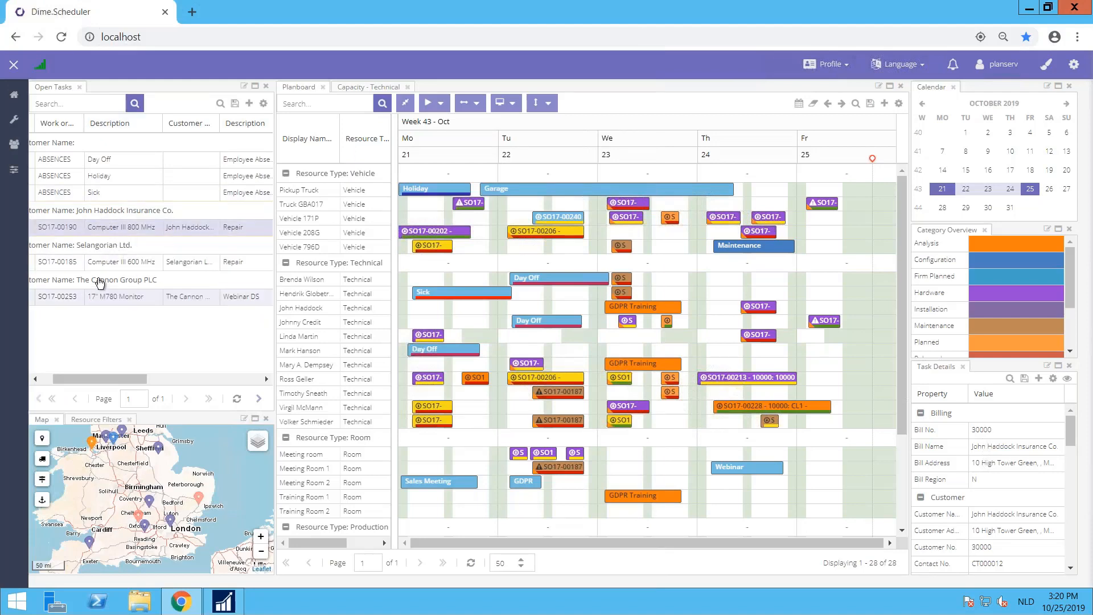
left_click_drag(101, 381, 60, 379)
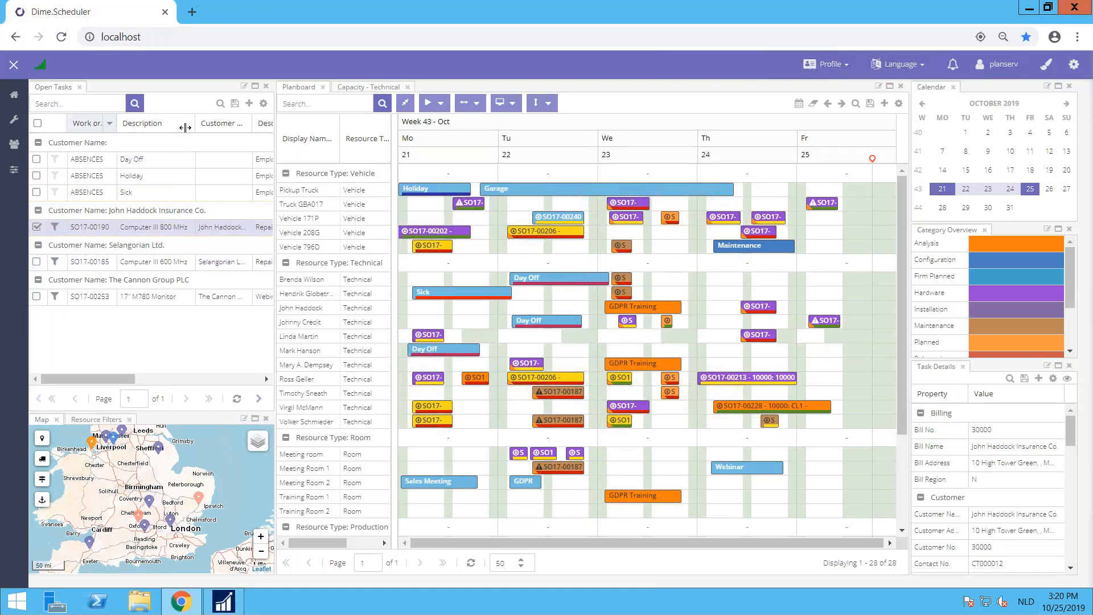
left_click(244, 123)
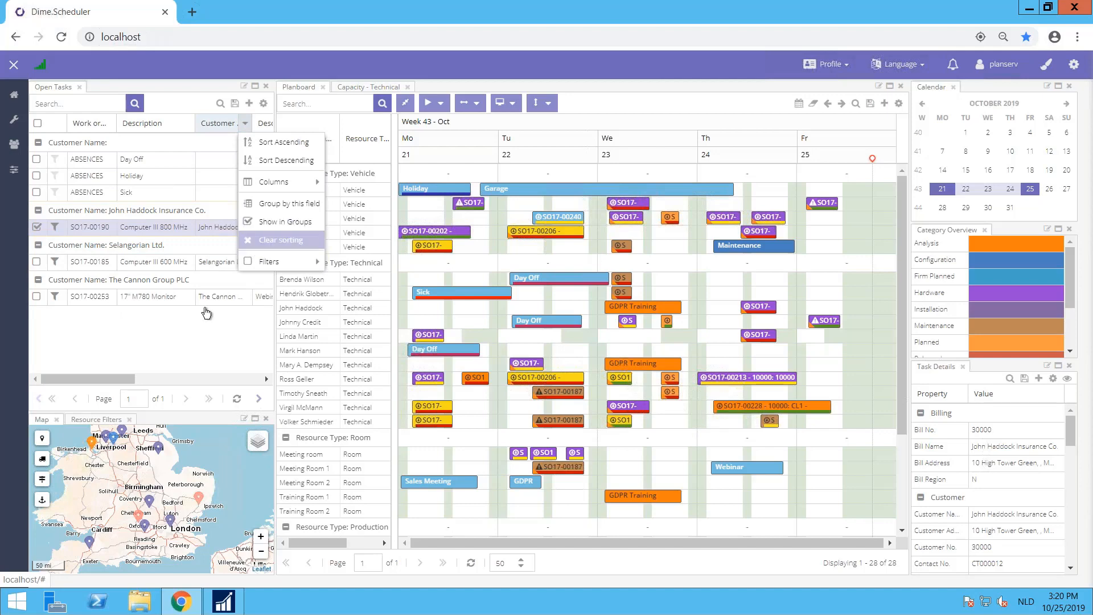
left_click(139, 357)
left_click_drag(127, 379, 87, 372)
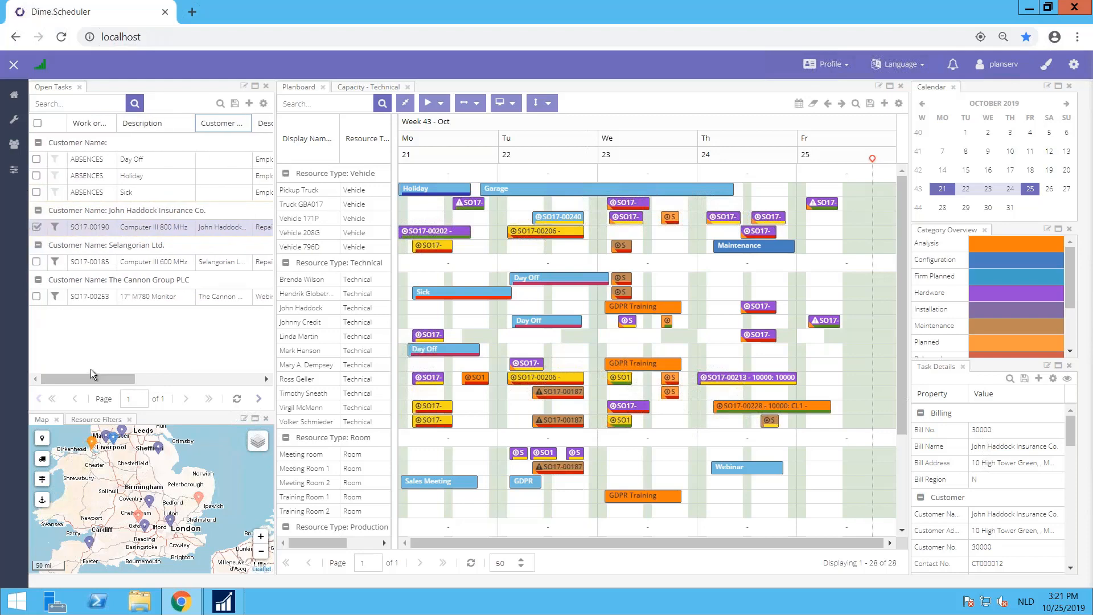
Step: Select the open tasks of The Cannon Group PLC, Selangorian Ltd. and John Haddock Insurance Co. in turn to locate them on the map
left_click(131, 296)
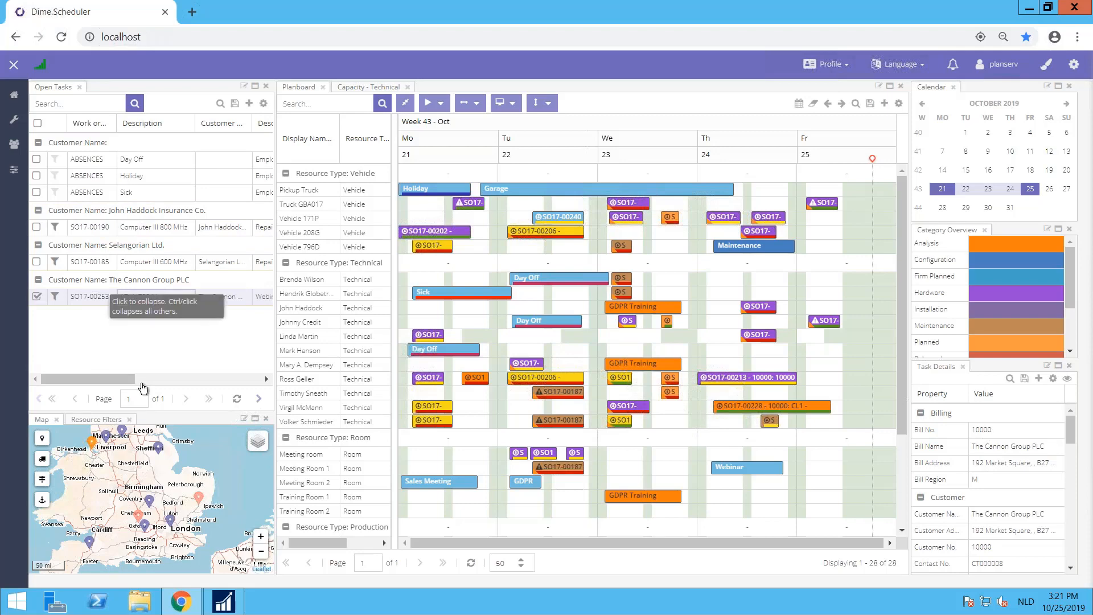
left_click(136, 256)
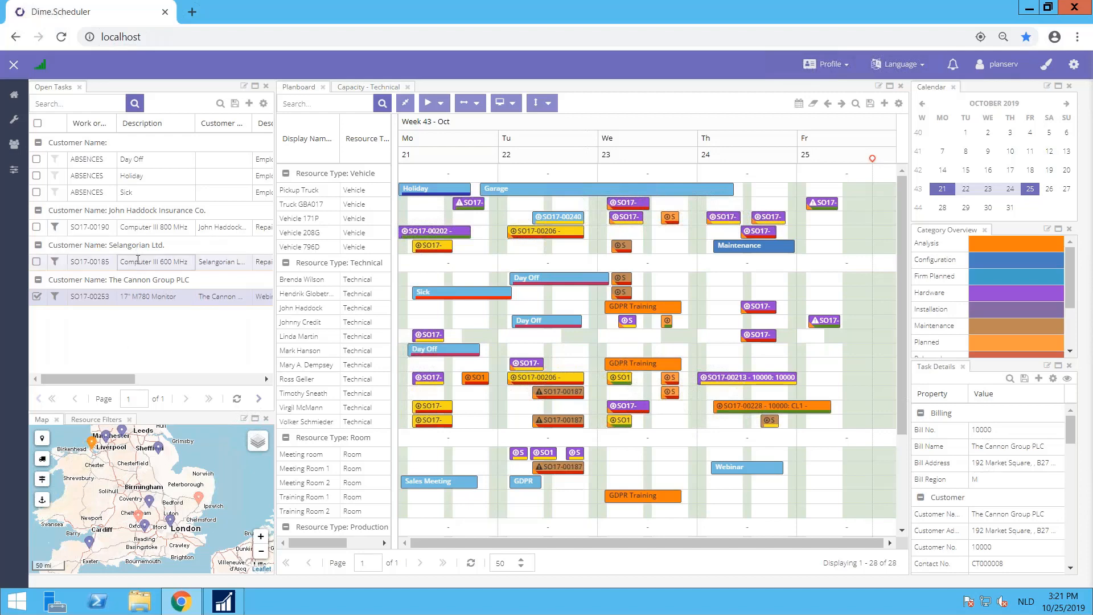
left_click(151, 296)
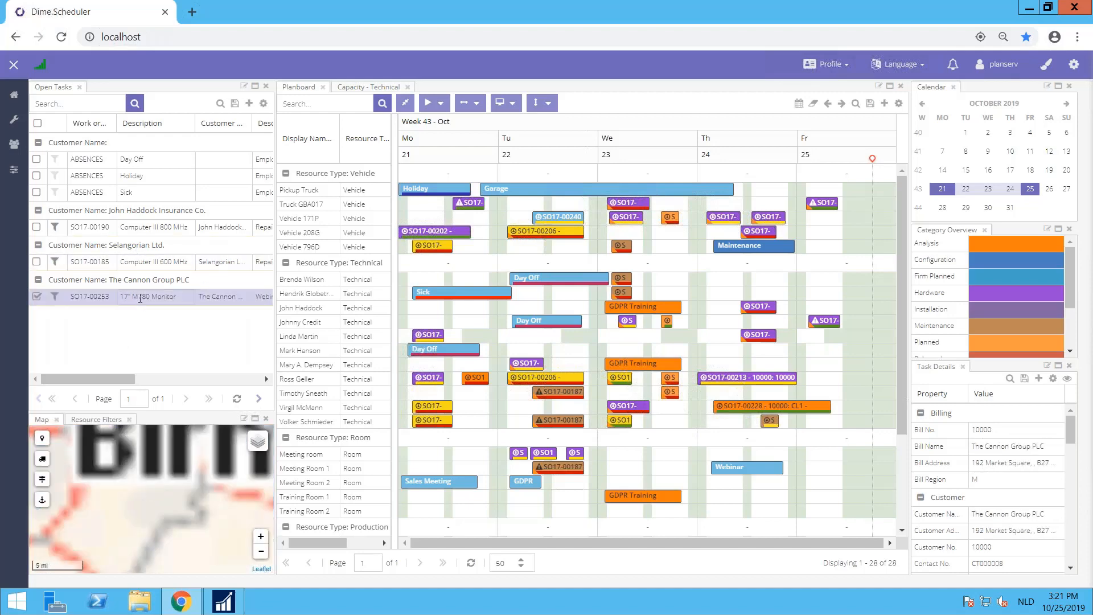
left_click(84, 296)
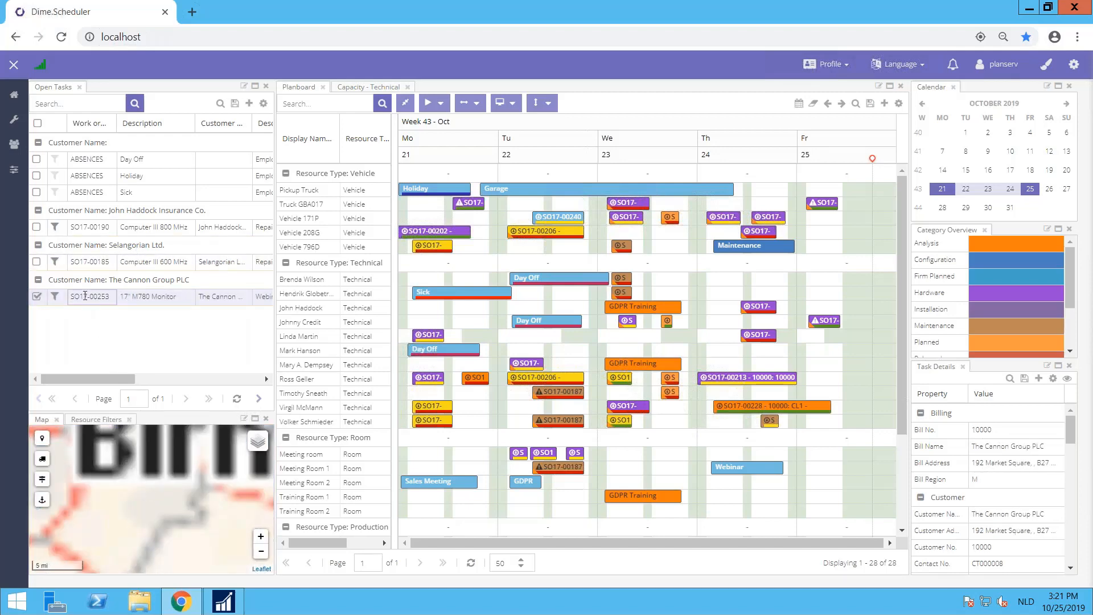
left_click(74, 261)
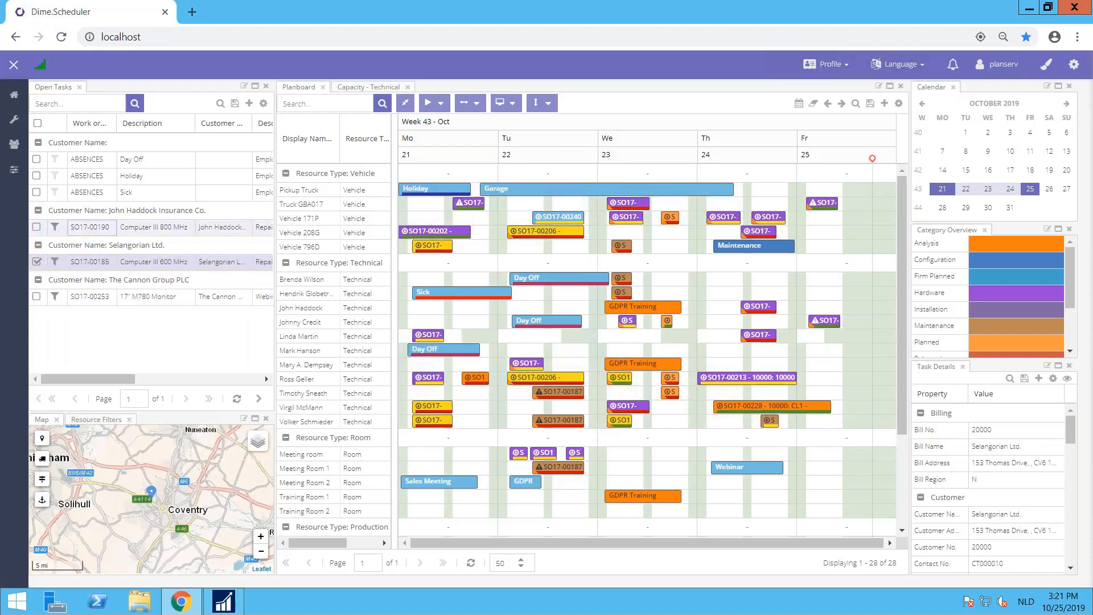
left_click(74, 227)
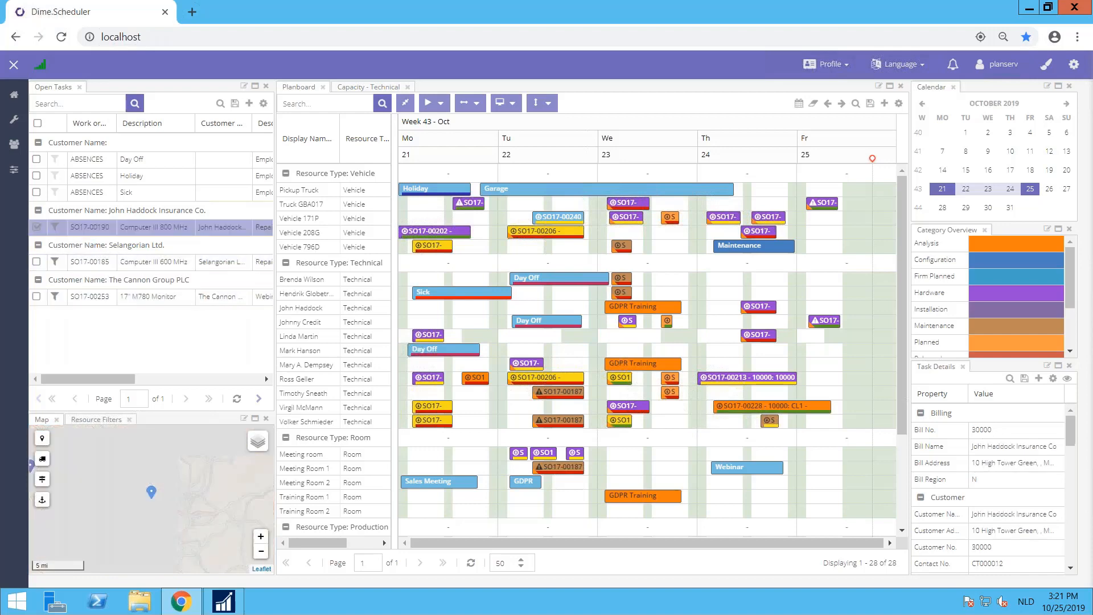
left_click(151, 491)
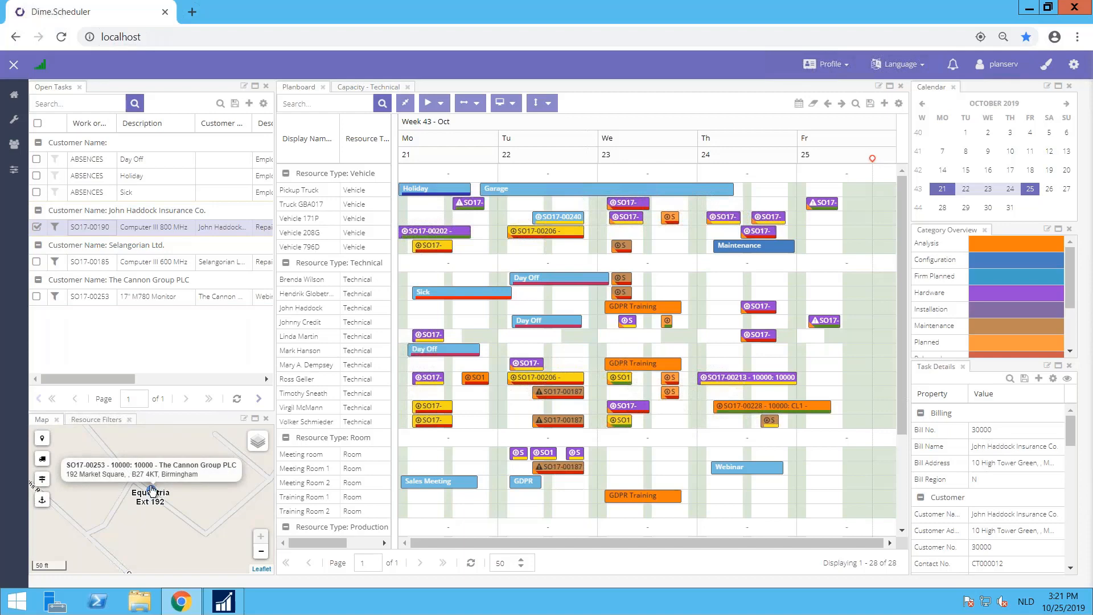
Step: Select The Cannon Group PLC task and calculate the map route from its marker to the other marker in southern Africa
left_click(149, 295)
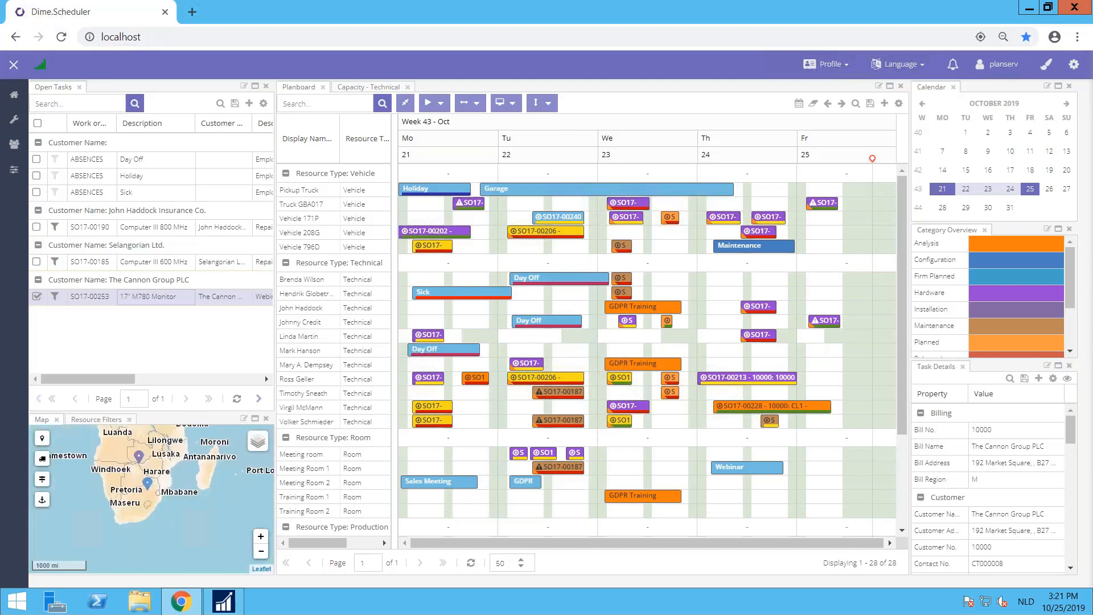
scroll(148, 490, "up", 2)
mouse_move(150, 484)
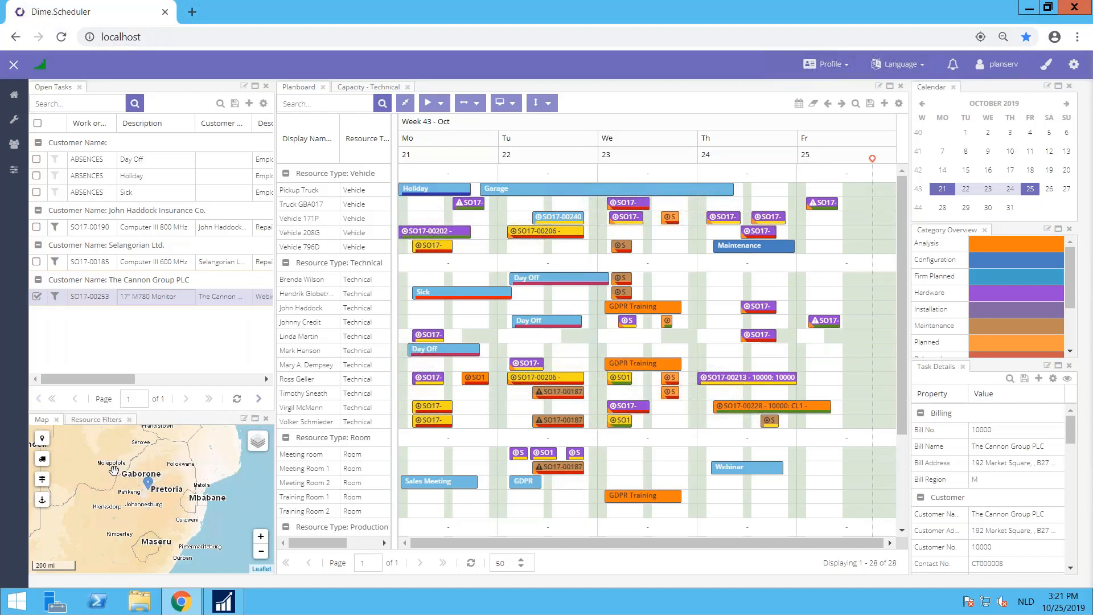
scroll(115, 471, "down", 2)
left_click_drag(120, 482, 153, 519)
mouse_move(158, 514)
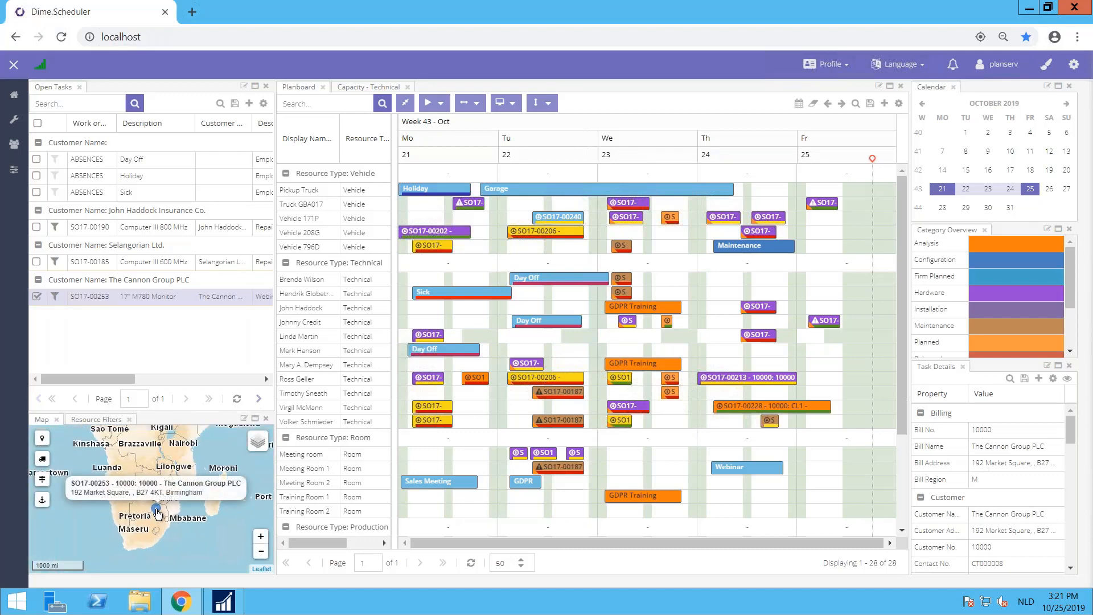
mouse_move(149, 483)
left_click(148, 484)
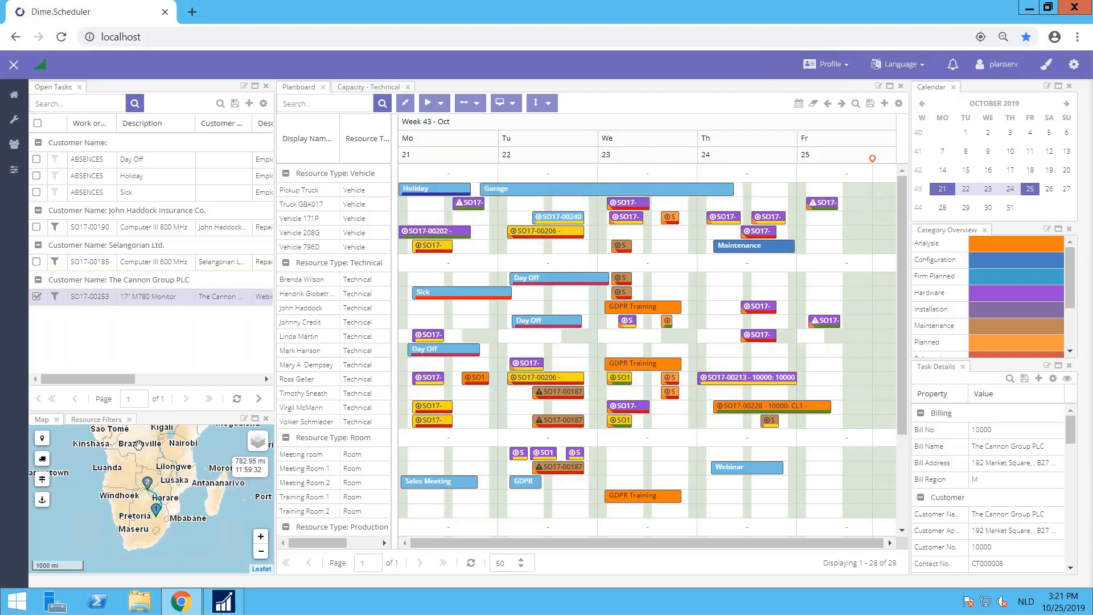
Step: Select the Selangorian Ltd. task and the John Haddock Insurance Co. task, viewing the markers on a world-scale map
mouse_move(258, 442)
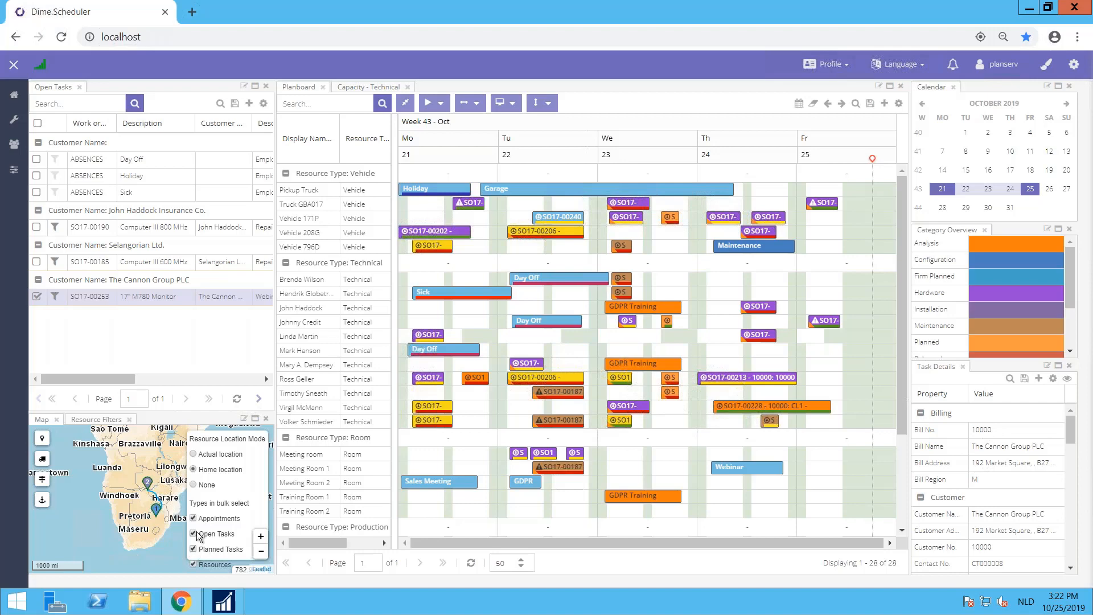
left_click(160, 344)
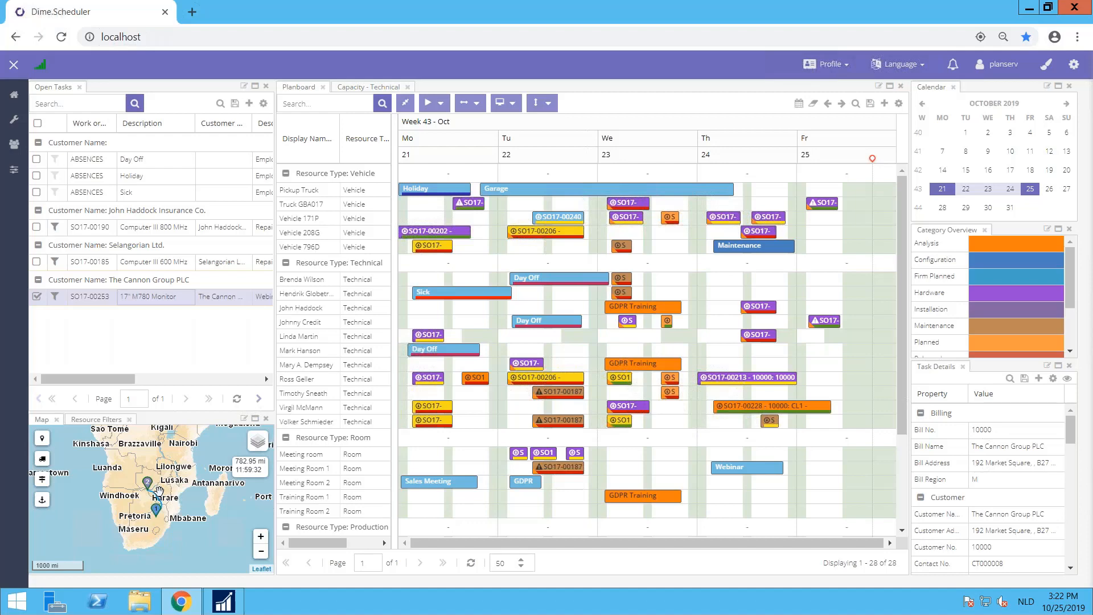
scroll(159, 491, "down", 2)
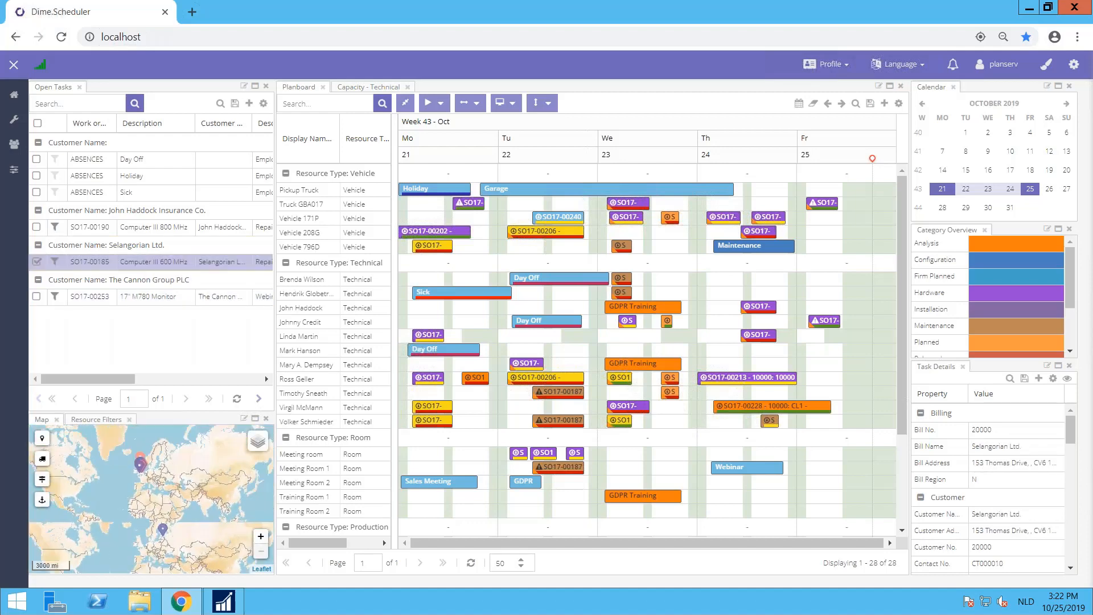
left_click(154, 262)
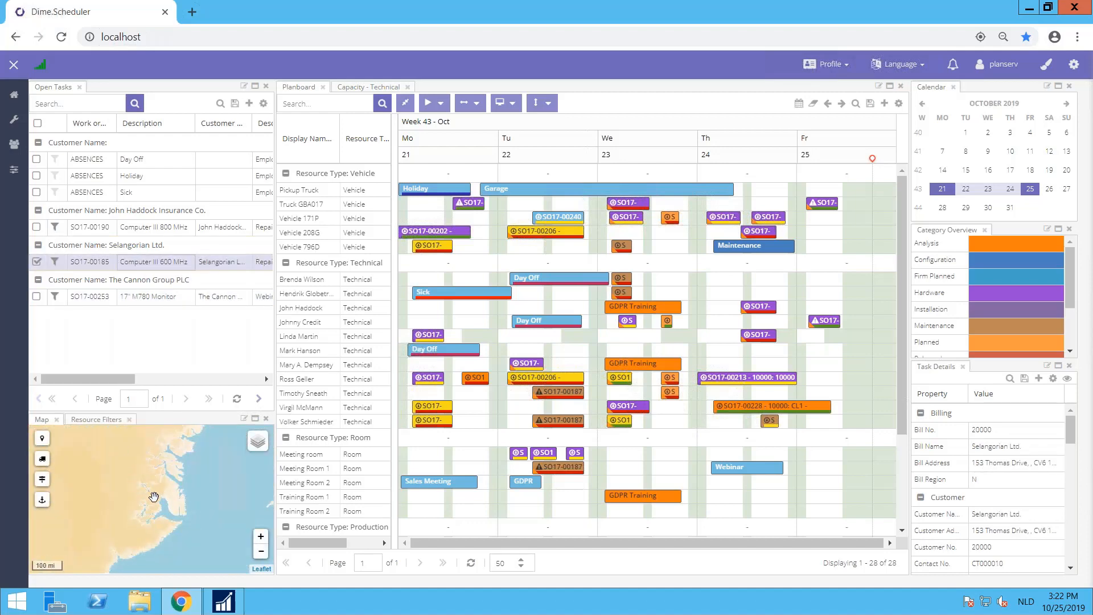
scroll(154, 496, "down", 3)
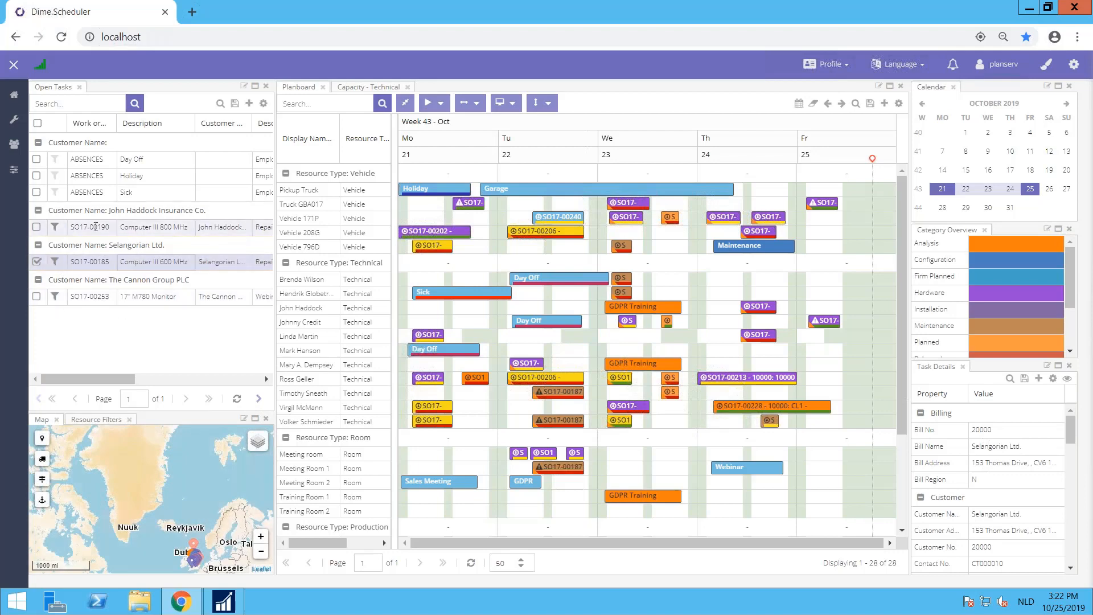
left_click(95, 227)
scroll(129, 464, "down", 4)
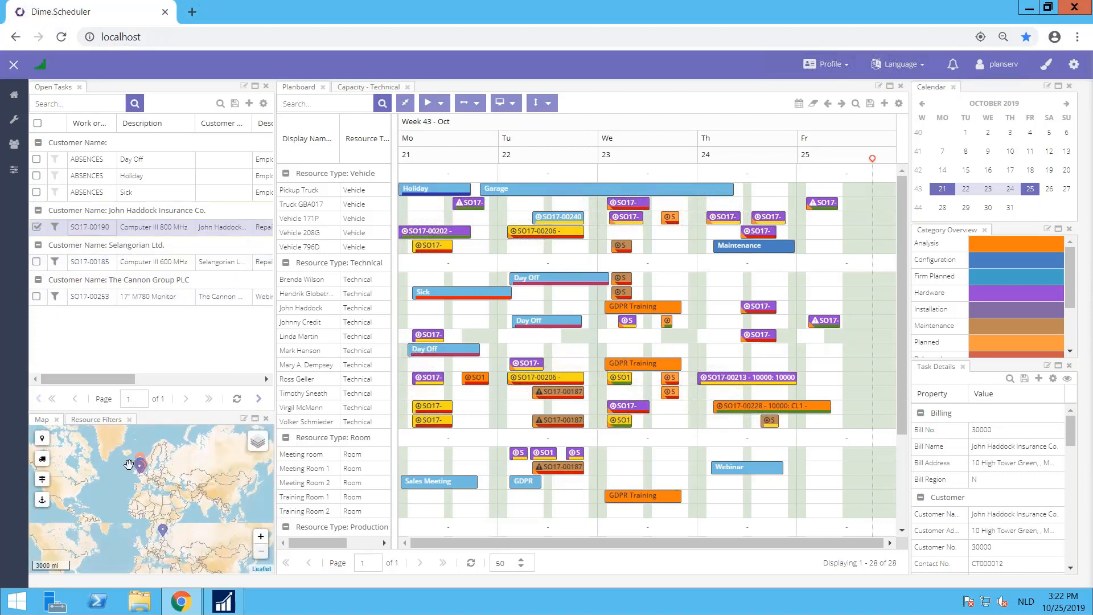
Step: Examine the resource and task markers across England on the map for the John Haddock Insurance Co. task
left_click_drag(139, 501, 151, 509)
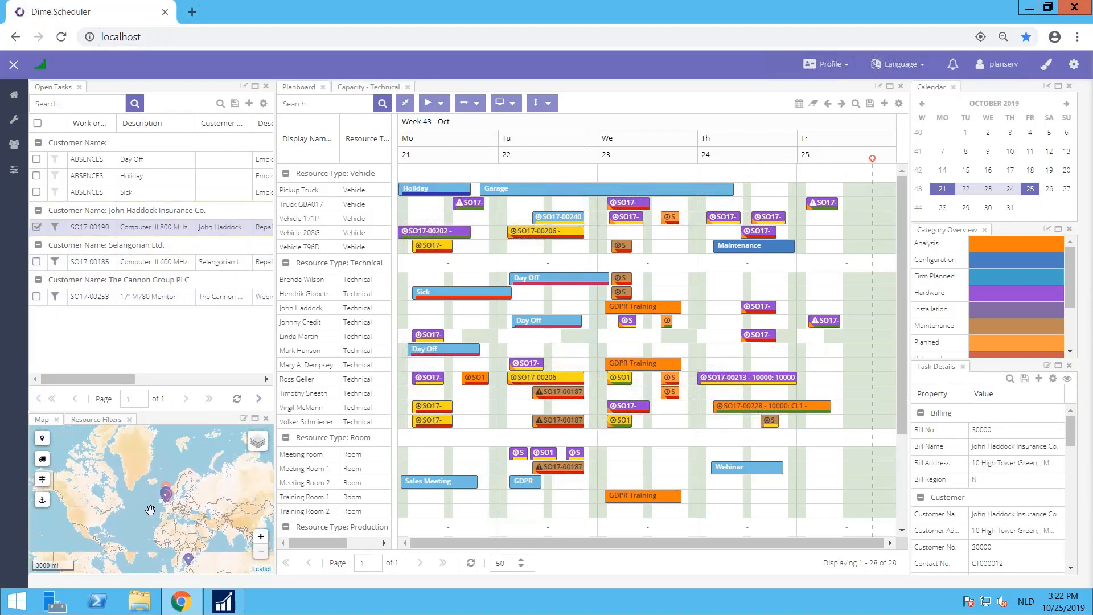
scroll(150, 510, "up", 3)
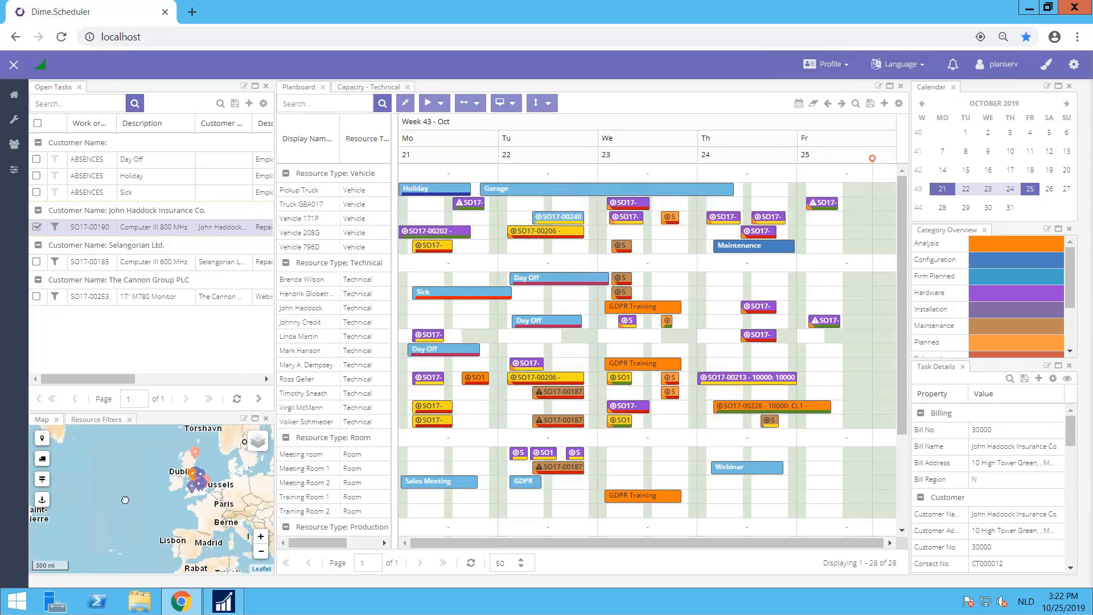
scroll(146, 503, "up", 2)
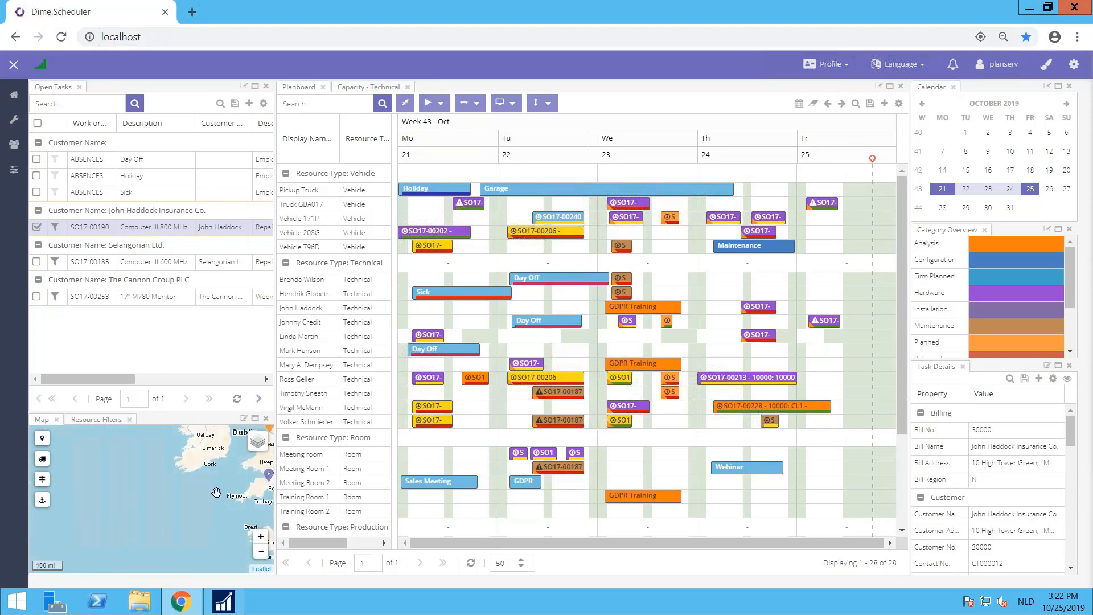
left_click_drag(217, 493, 79, 530)
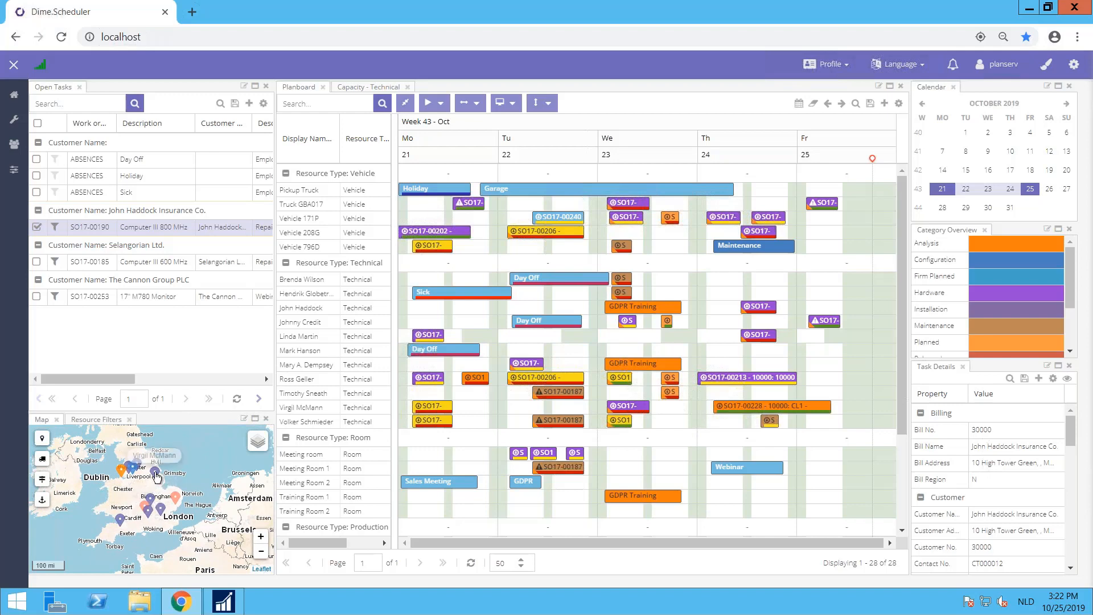
mouse_move(151, 501)
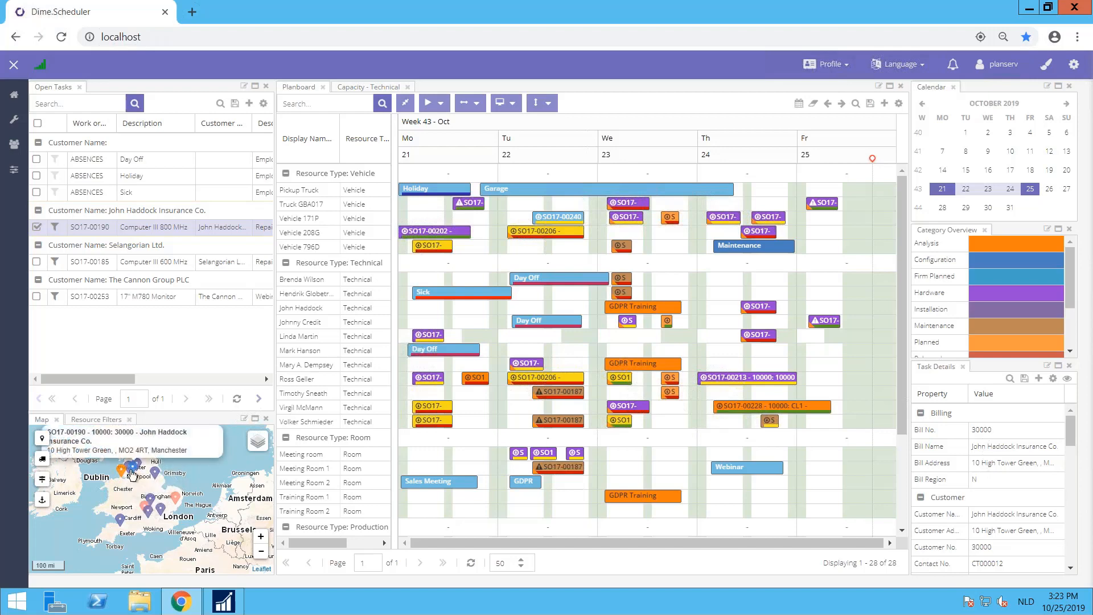
scroll(132, 477, "up", 3)
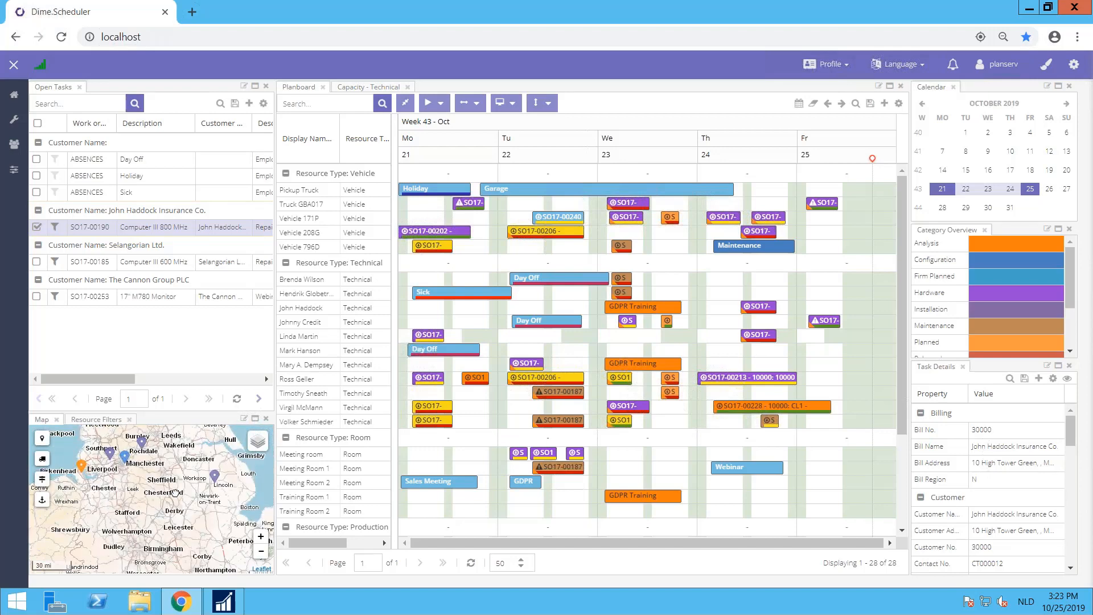
left_click_drag(164, 484, 147, 449)
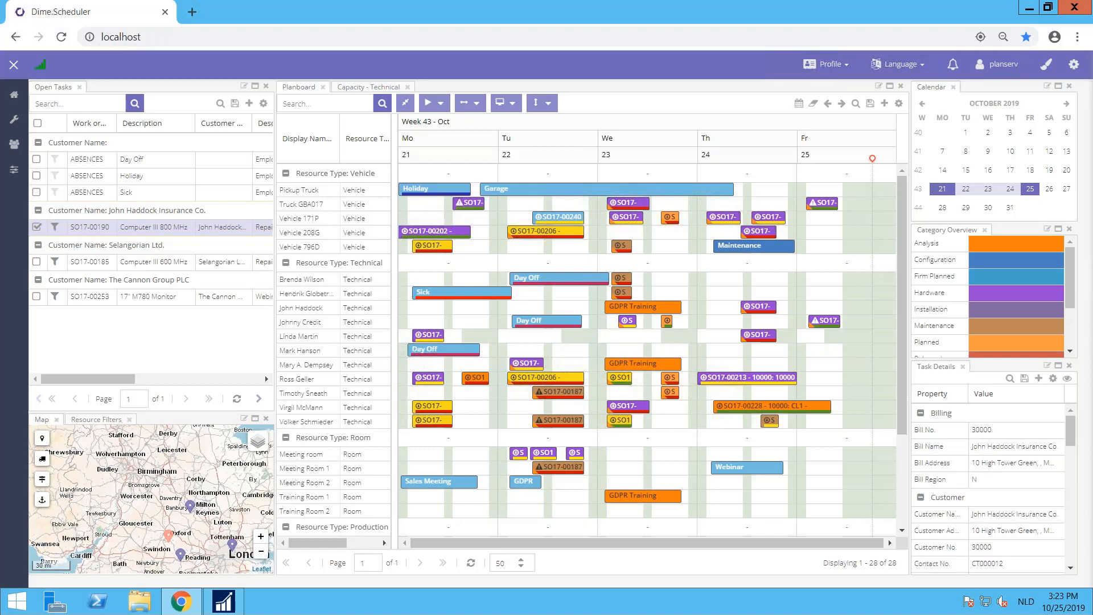
mouse_move(171, 536)
scroll(139, 491, "down", 3)
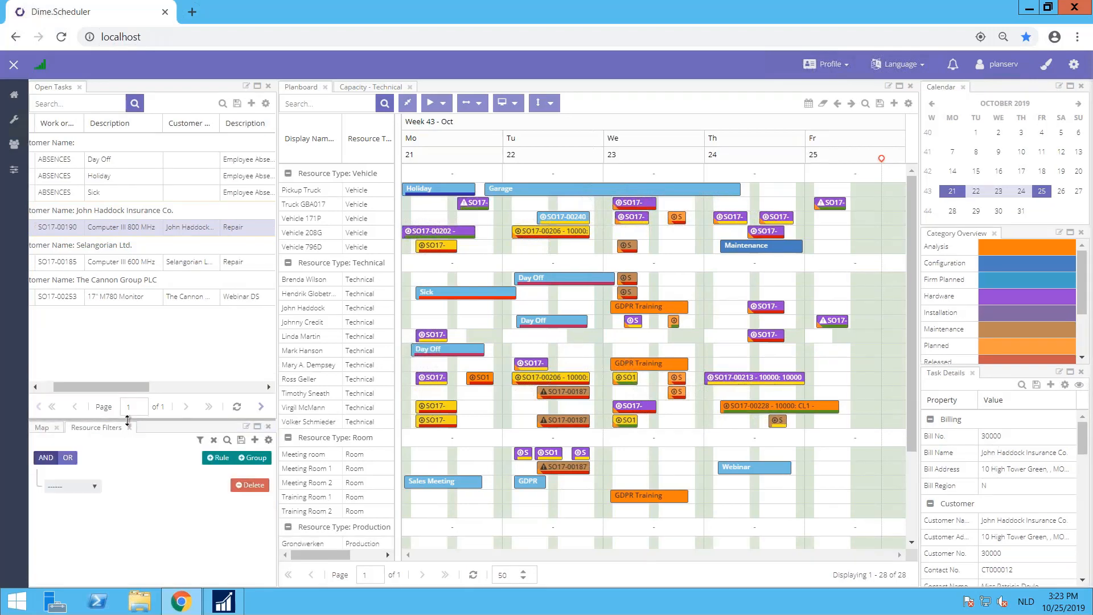
Step: Enlarge the Resource Filters area and look through the planboard's resources from vehicles to equipment
left_click_drag(127, 420, 127, 371)
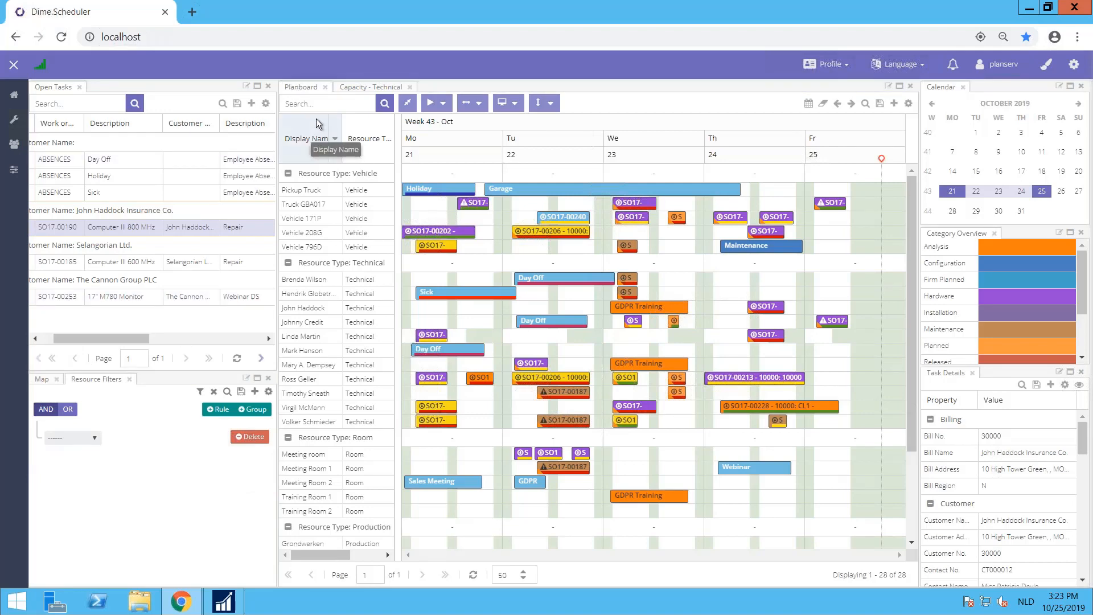
scroll(308, 219, "down", 2)
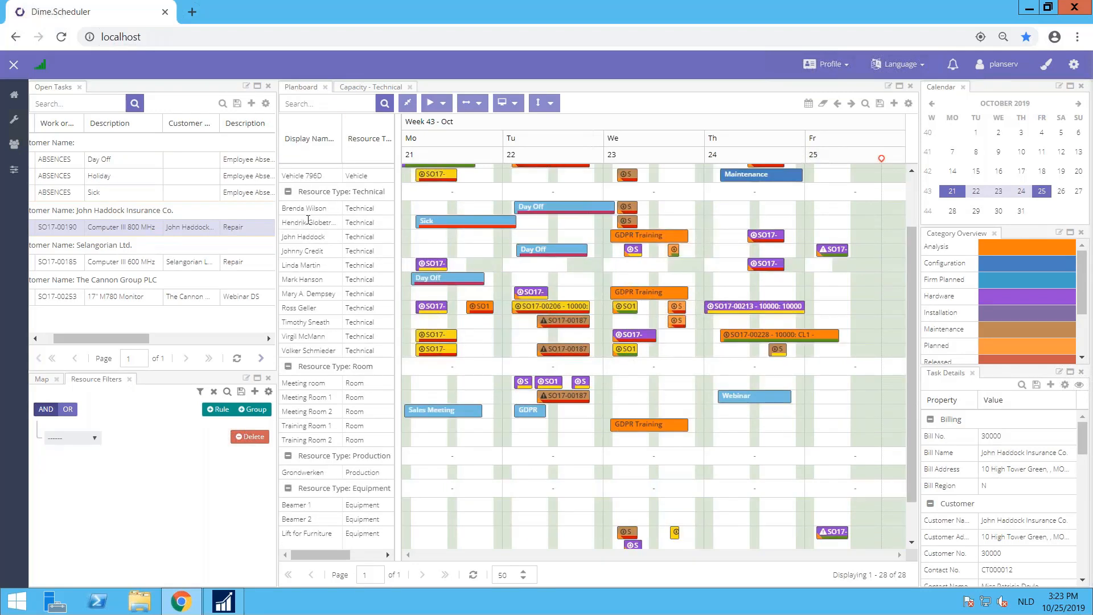
scroll(308, 219, "down", 1)
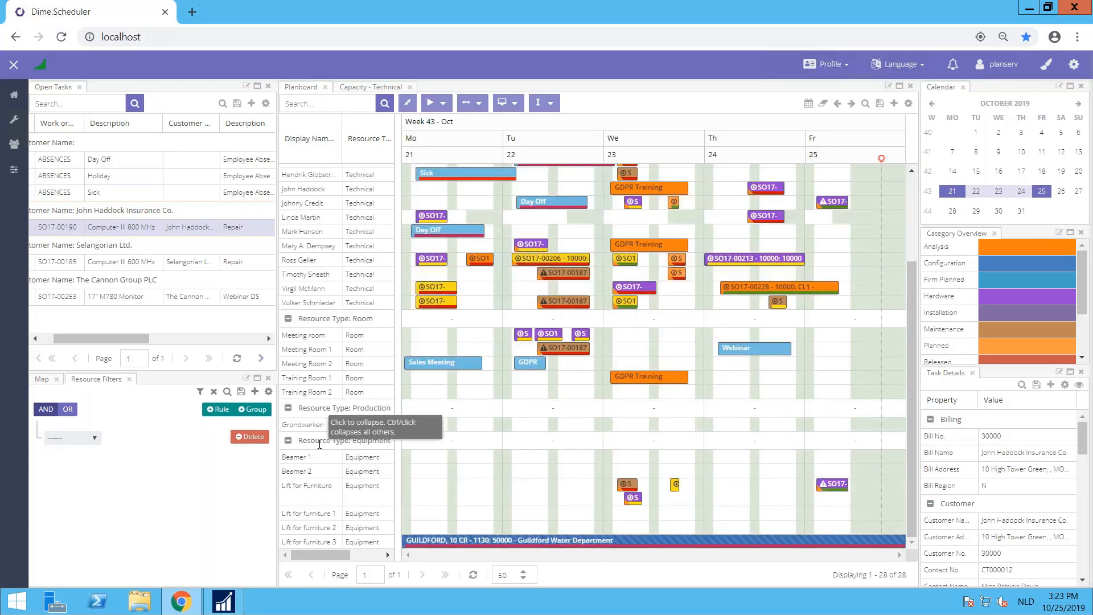
scroll(329, 501, "up", 1)
scroll(329, 501, "down", 1)
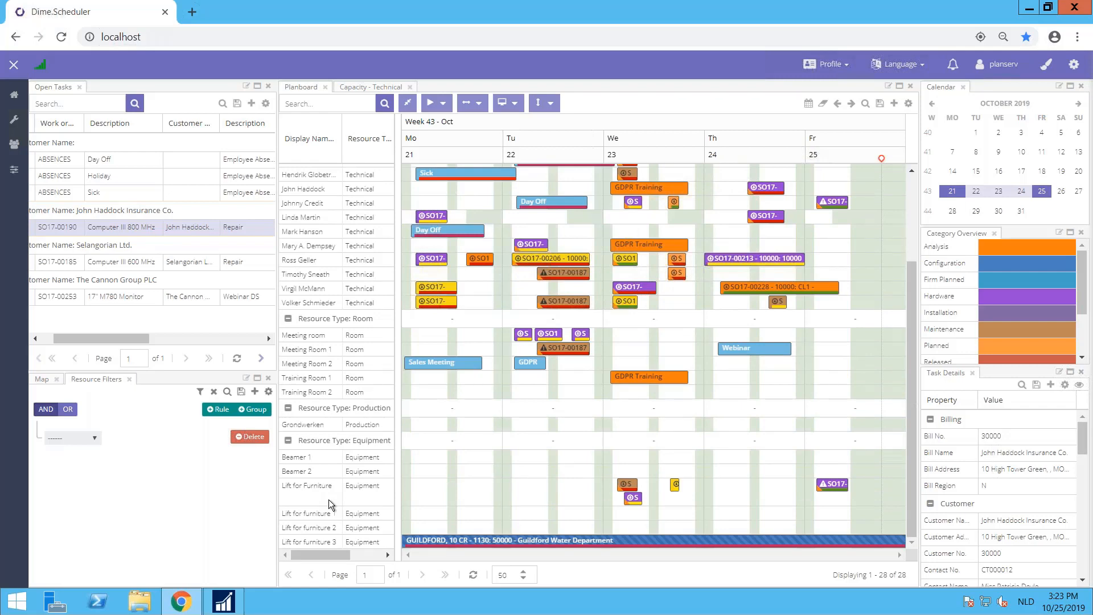
scroll(329, 500, "up", 3)
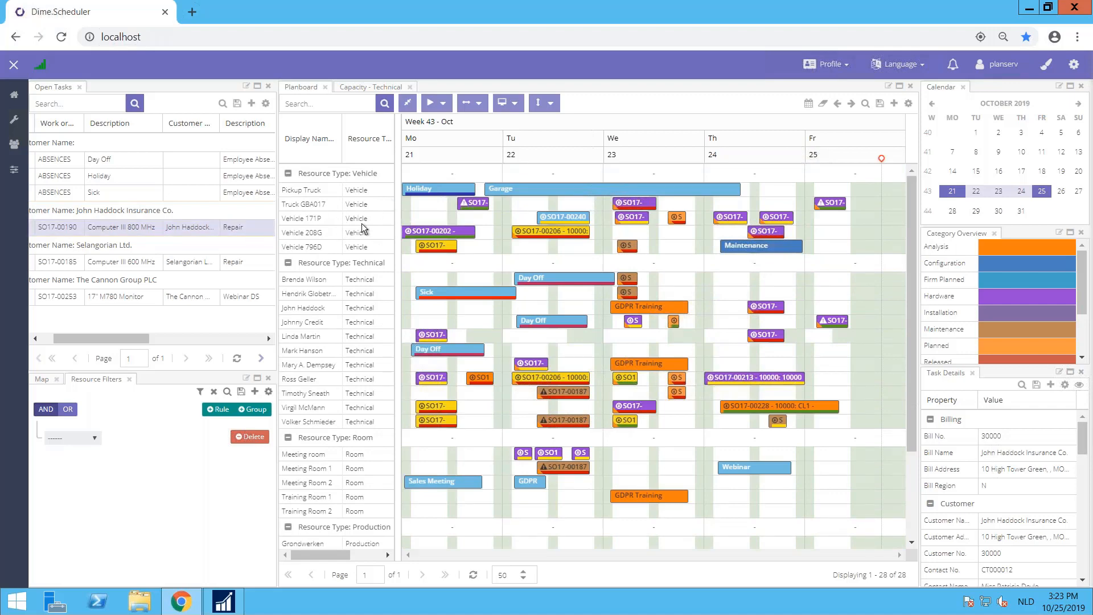
Step: Define a resource filter rule in which Region contains North
left_click(96, 436)
left_click(60, 502)
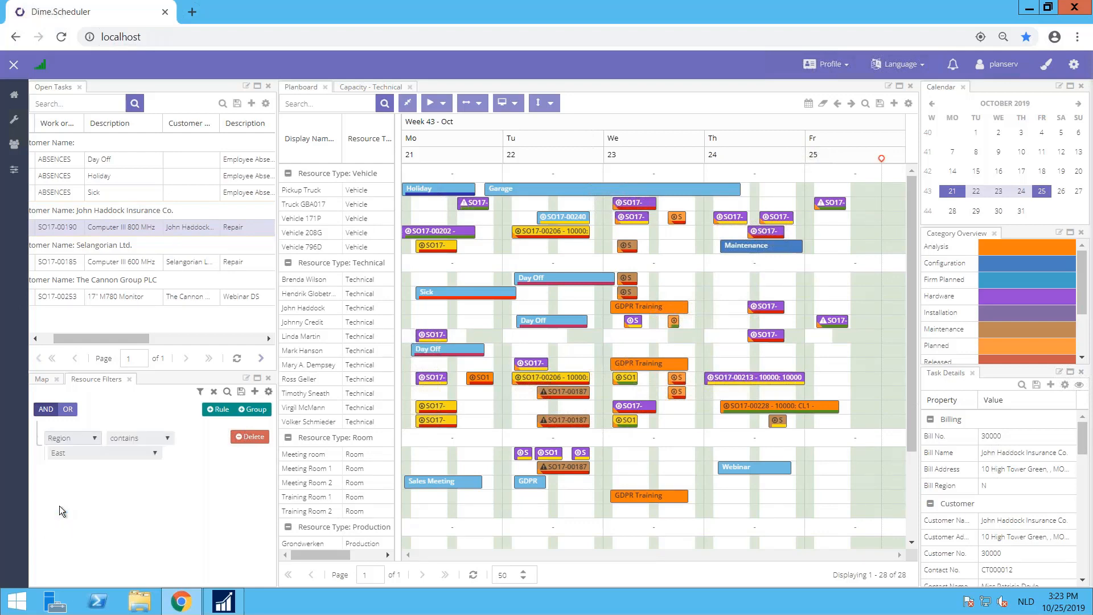
left_click(142, 453)
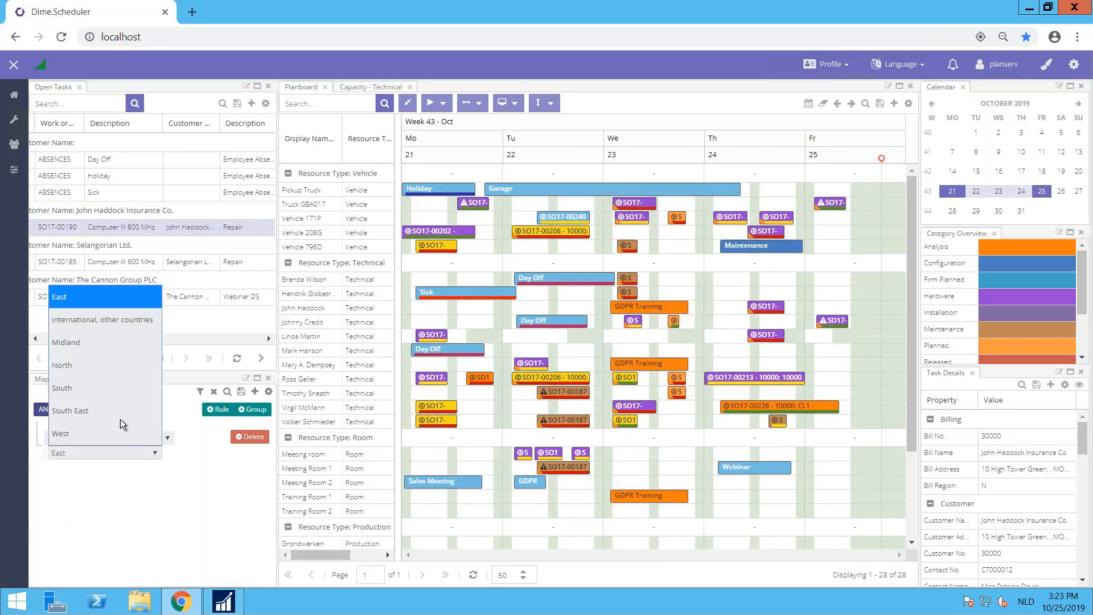
left_click(104, 367)
Step: Add two further resource filter rules: Skill contains Accessories and Skill contains Basic PC knowledge
left_click(215, 410)
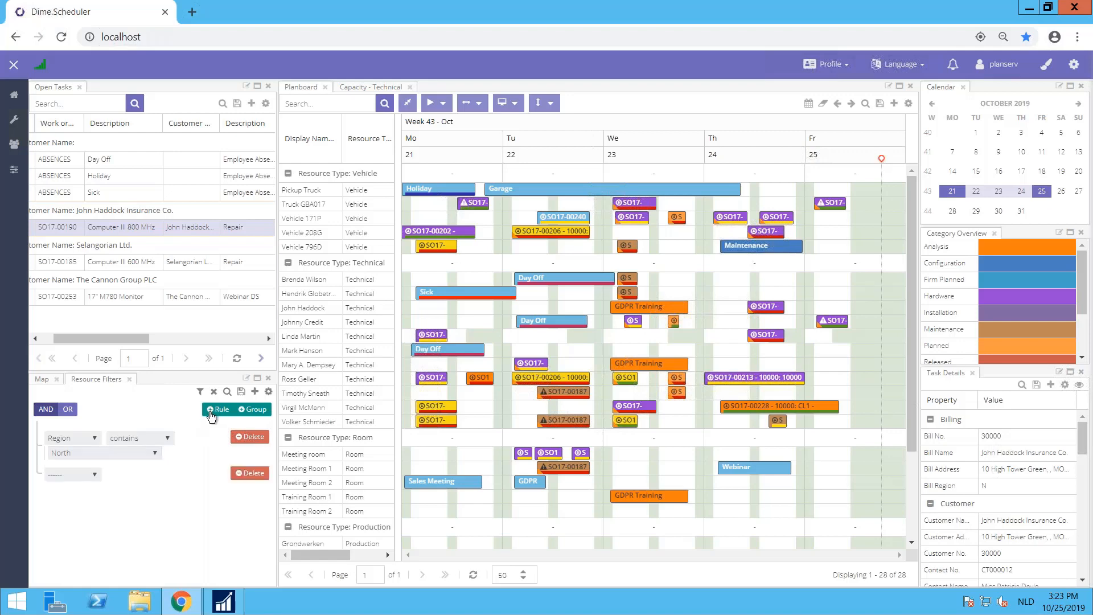
left_click(93, 475)
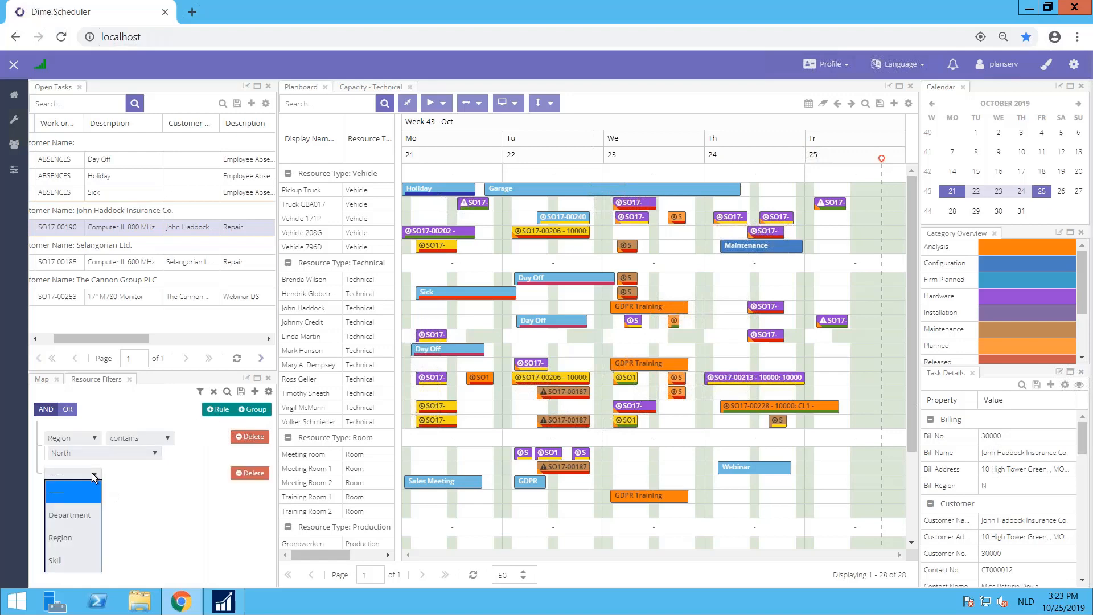
left_click(63, 560)
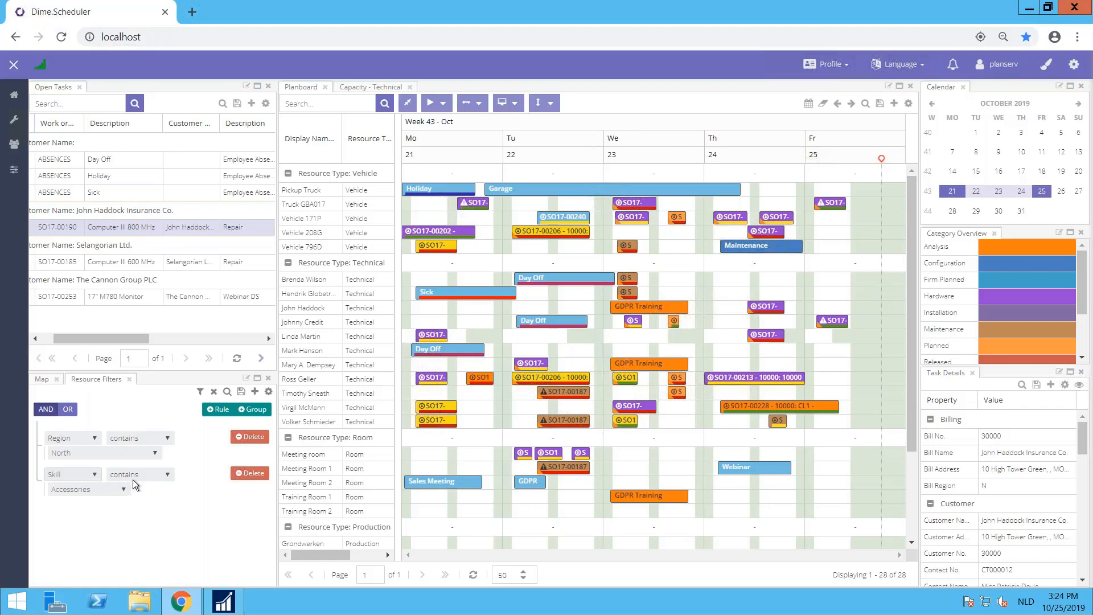
left_click(213, 413)
left_click(93, 509)
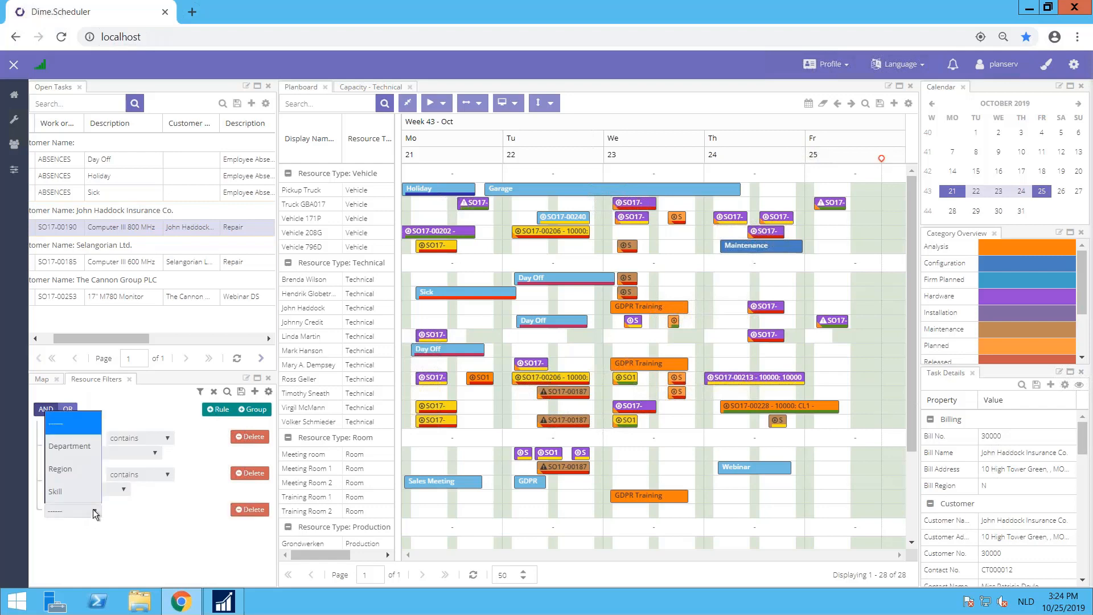
left_click(72, 489)
left_click(122, 525)
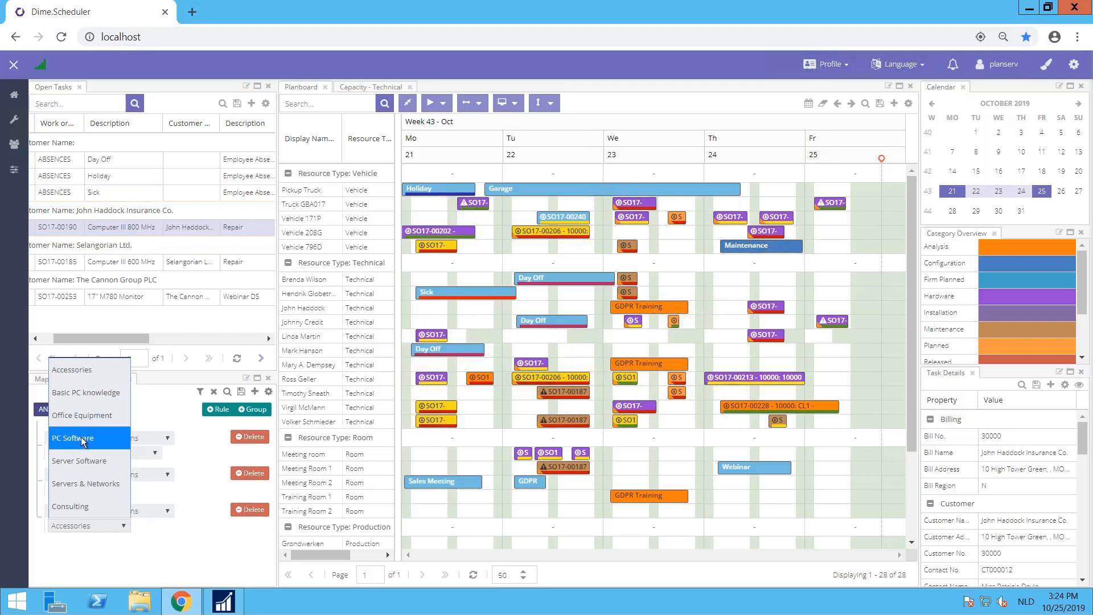
left_click(75, 392)
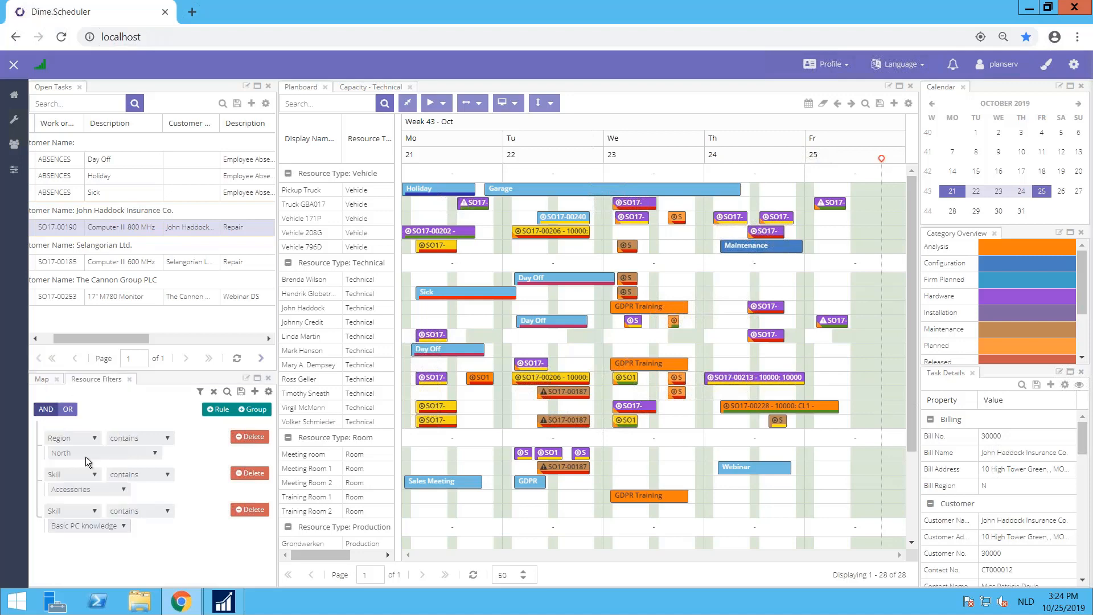
Step: Add a rule in which Skill contains Servers & Networks and apply the resource filter to the planboard
left_click(215, 410)
left_click(95, 549)
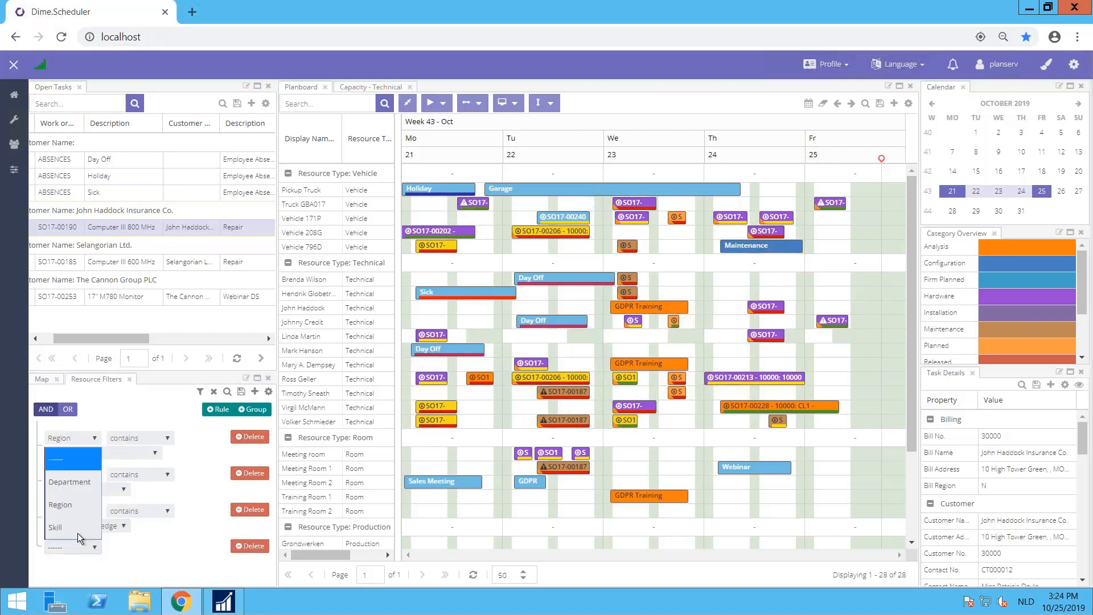
left_click(78, 533)
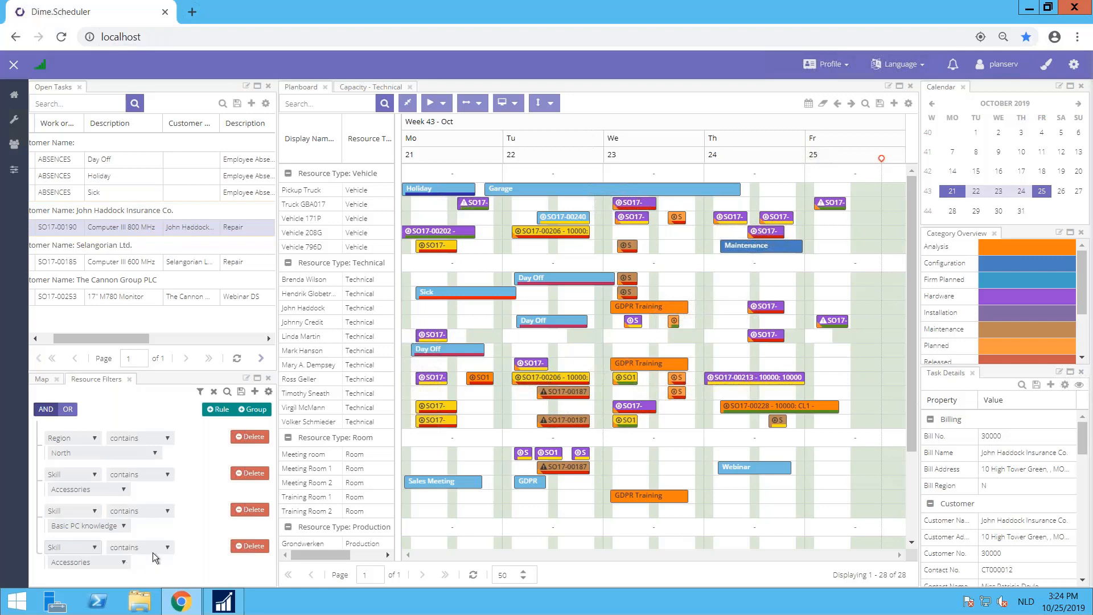
left_click(126, 562)
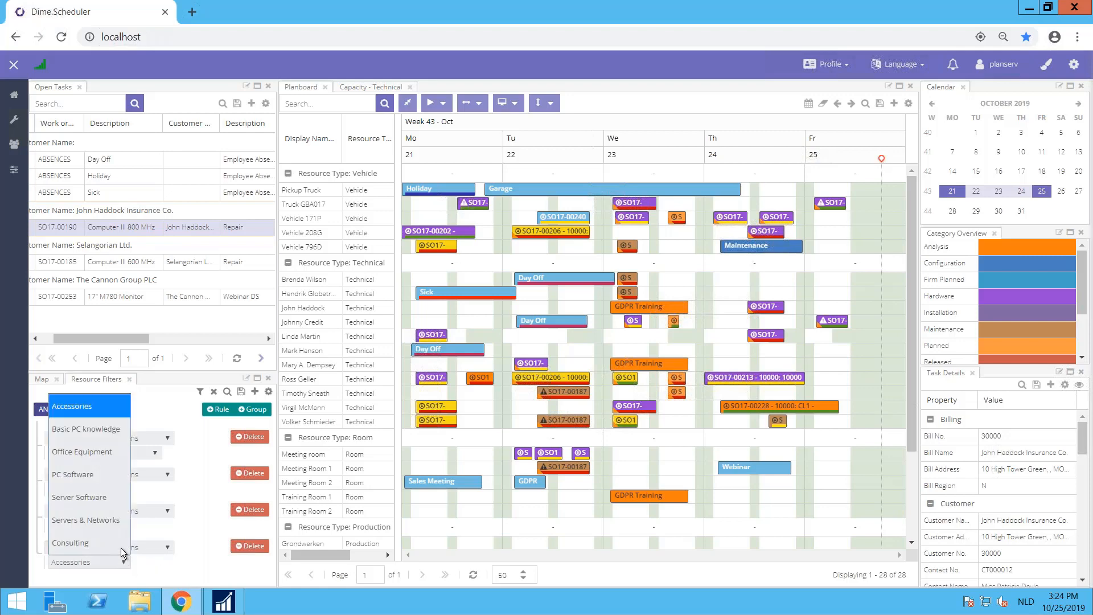
left_click(110, 520)
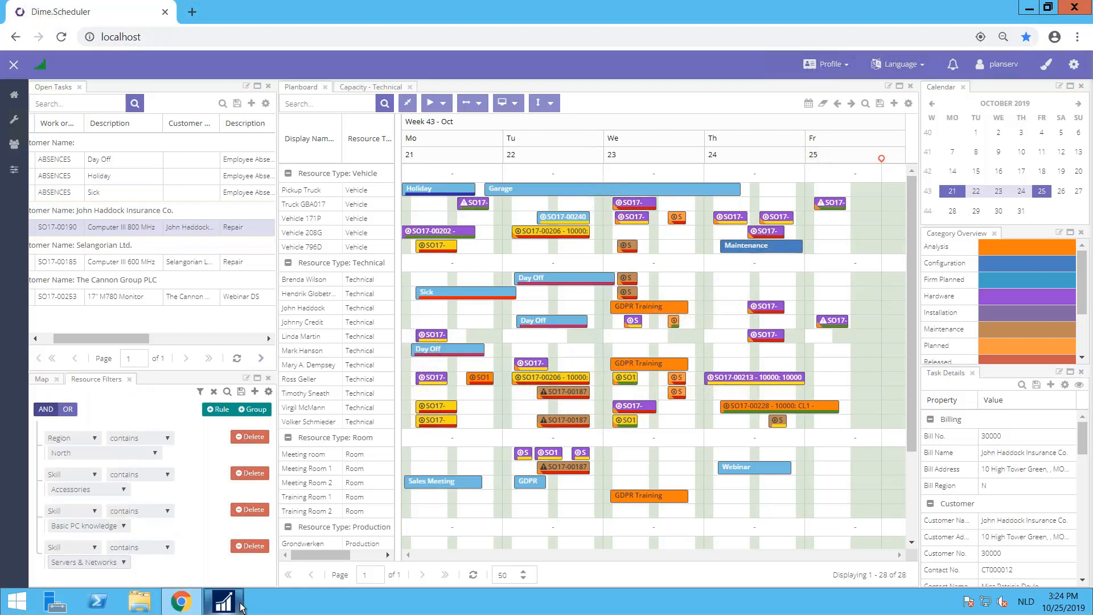
left_click(200, 392)
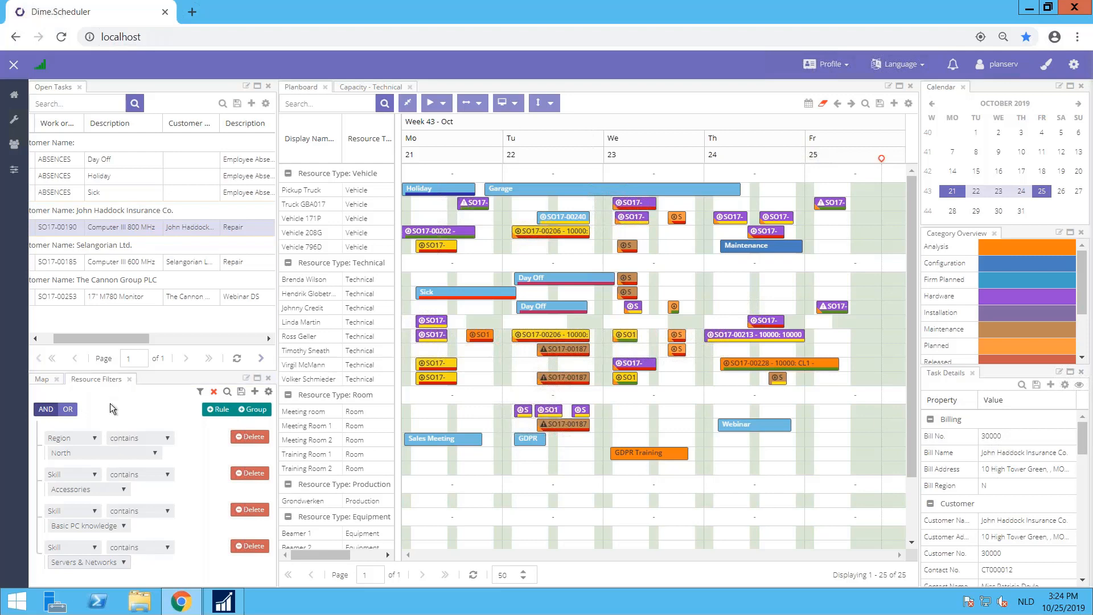
Step: Replace the resource filter with The Cannon Group PLC task's own filter and schedule that task on the first technician for Thursday 24 October at 14:00
left_click(214, 393)
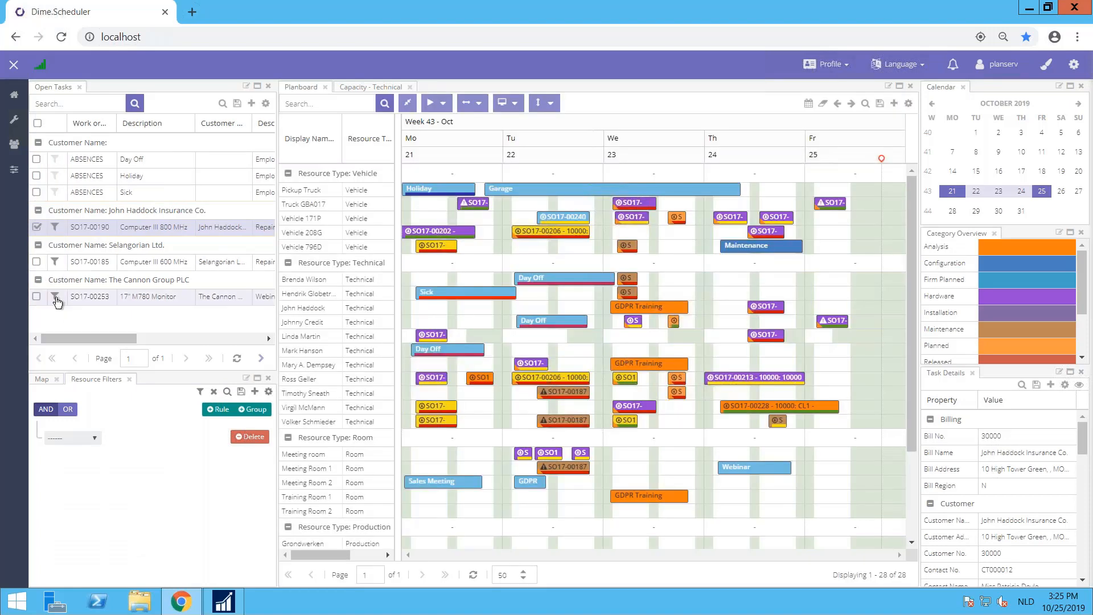
left_click(55, 298)
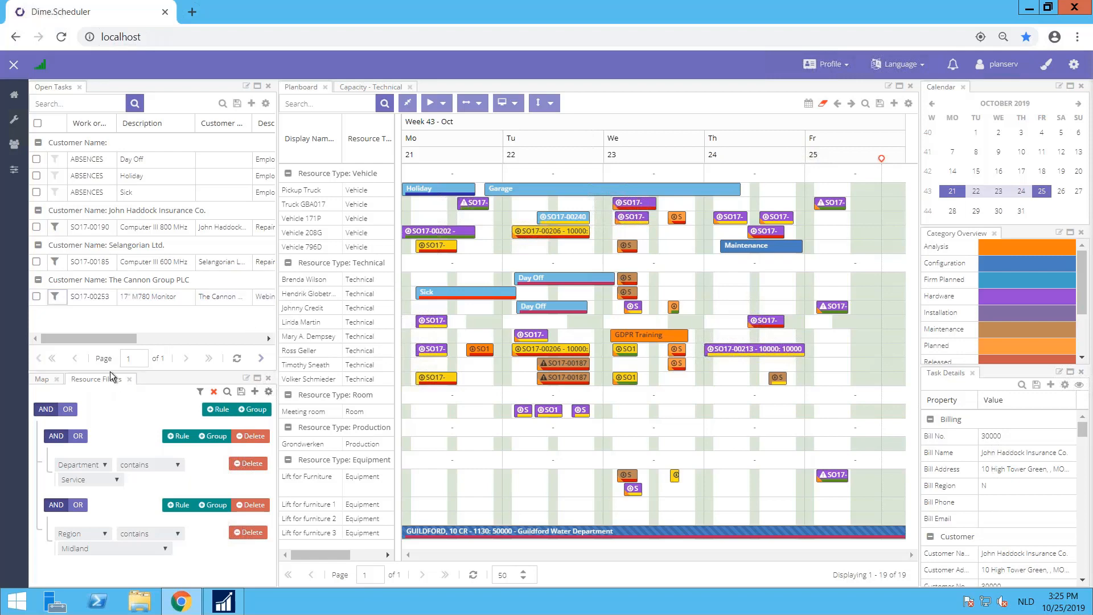
left_click_drag(132, 296, 767, 277)
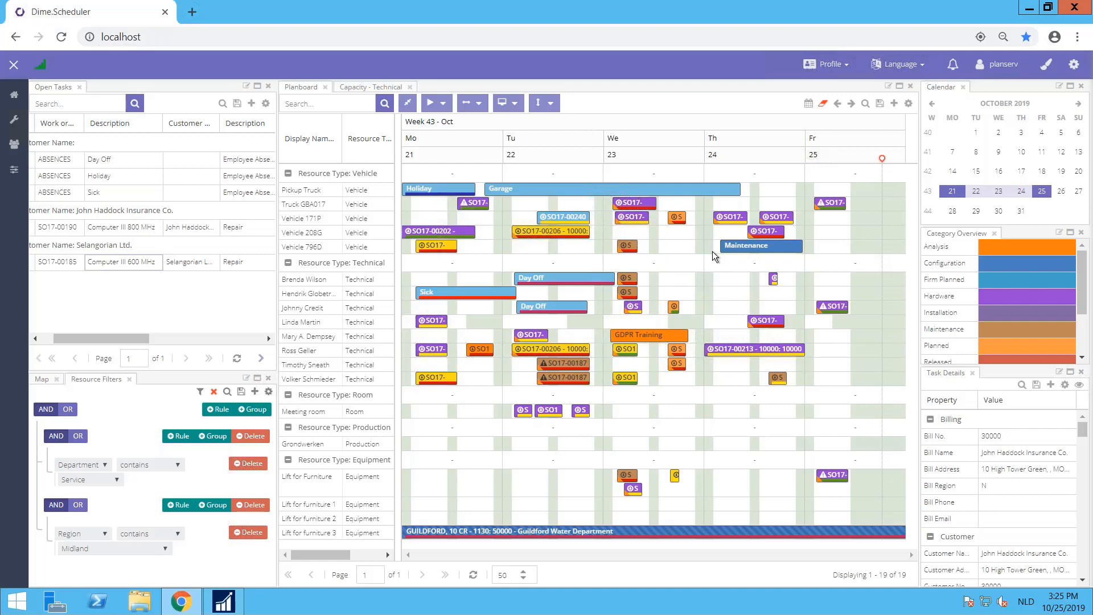
Step: Open the service order linked to The Cannon Group PLC appointment and view the resource allocations of its monitor line
mouse_move(773, 285)
left_click(774, 281)
right_click(773, 279)
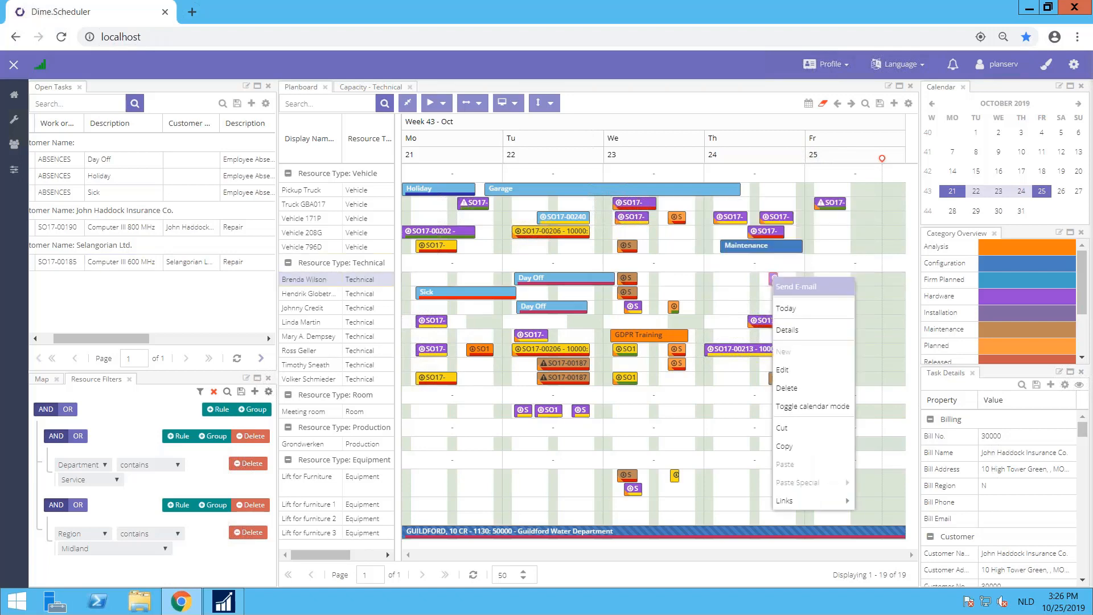
mouse_move(804, 504)
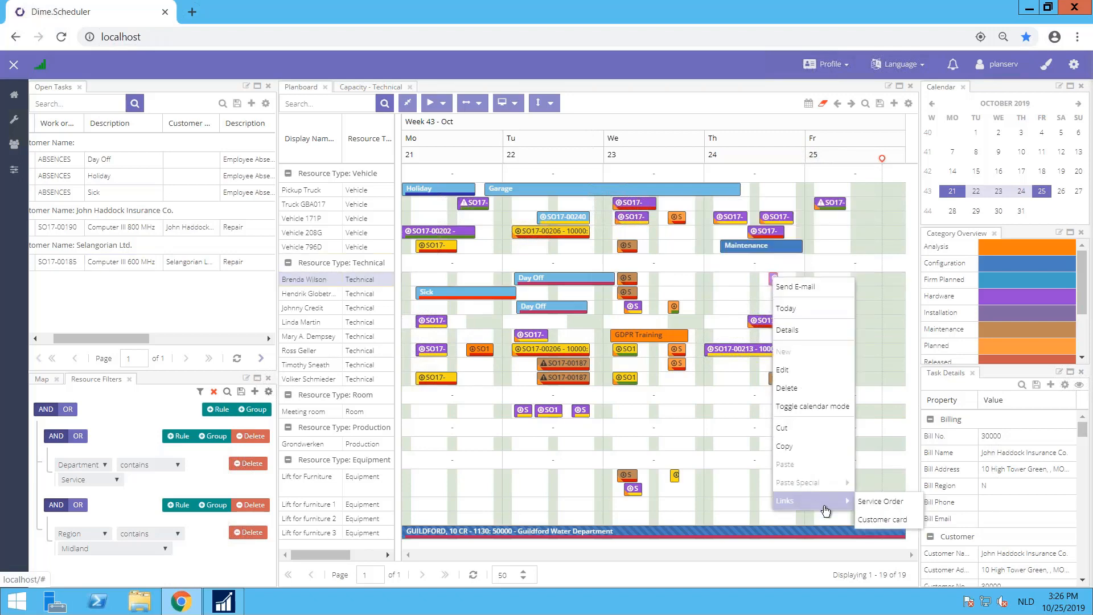
left_click(877, 503)
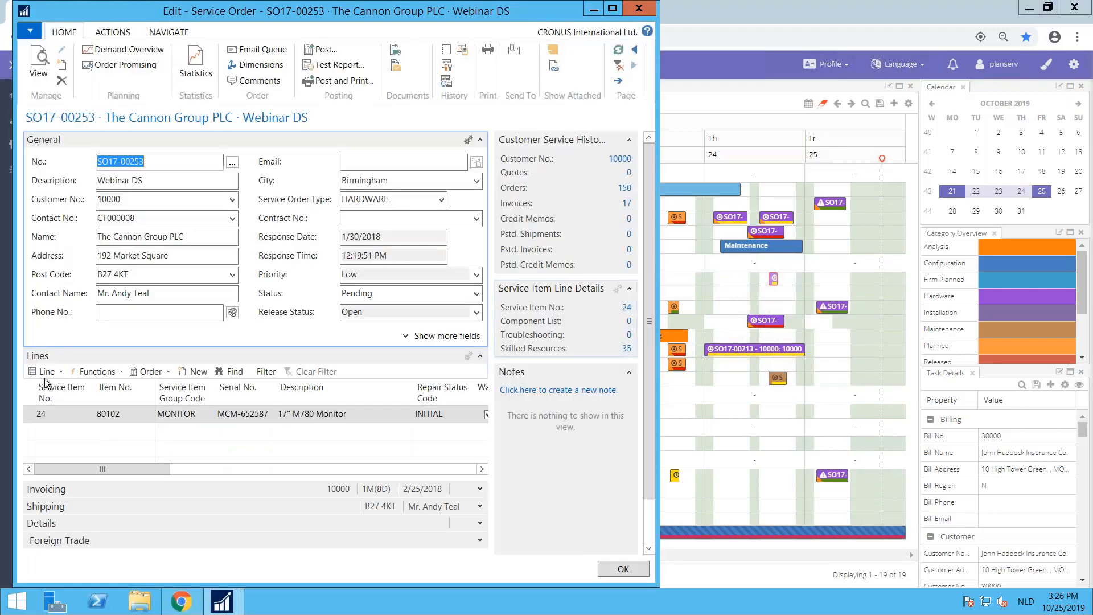
left_click(56, 375)
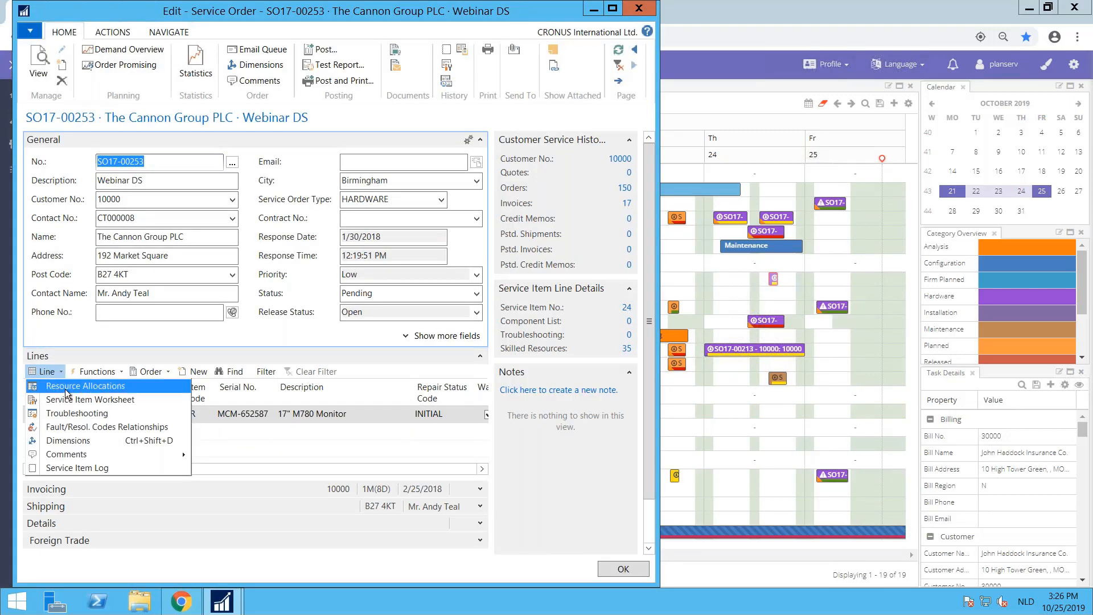
left_click(65, 388)
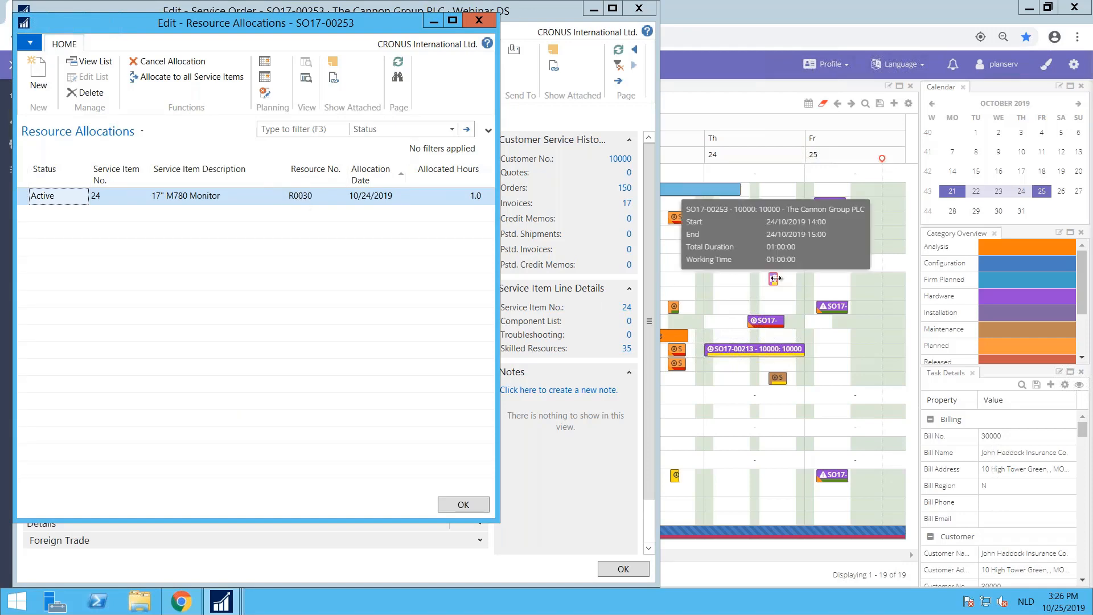
Step: Extend The Cannon Group PLC appointment to two hours and also assign it to the second technician, ignoring calendars
left_click_drag(775, 278, 785, 280)
key("alt+Tab")
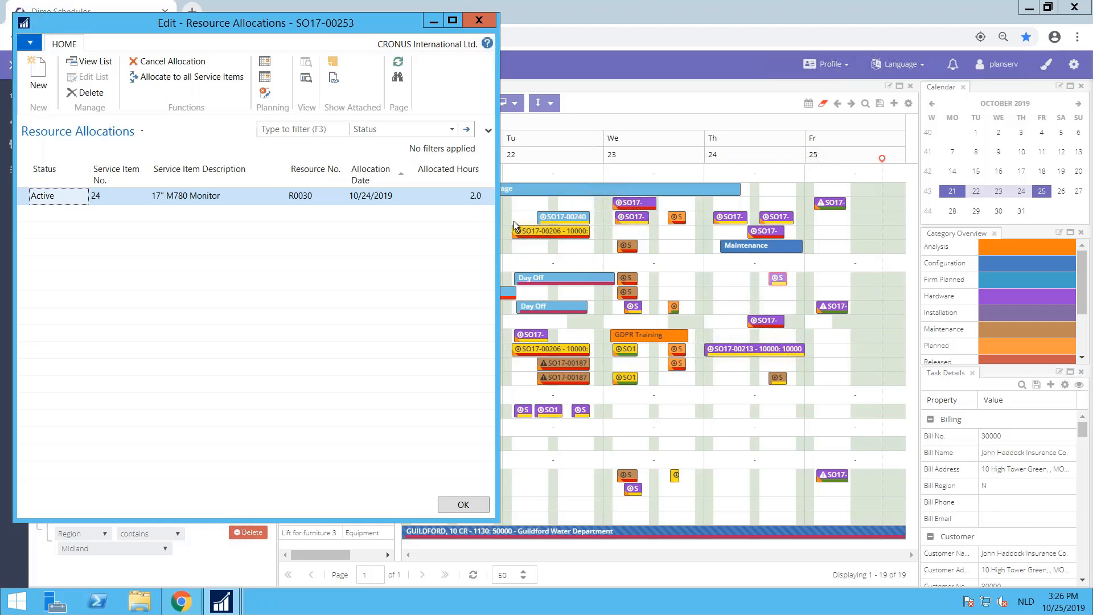
left_click(782, 282)
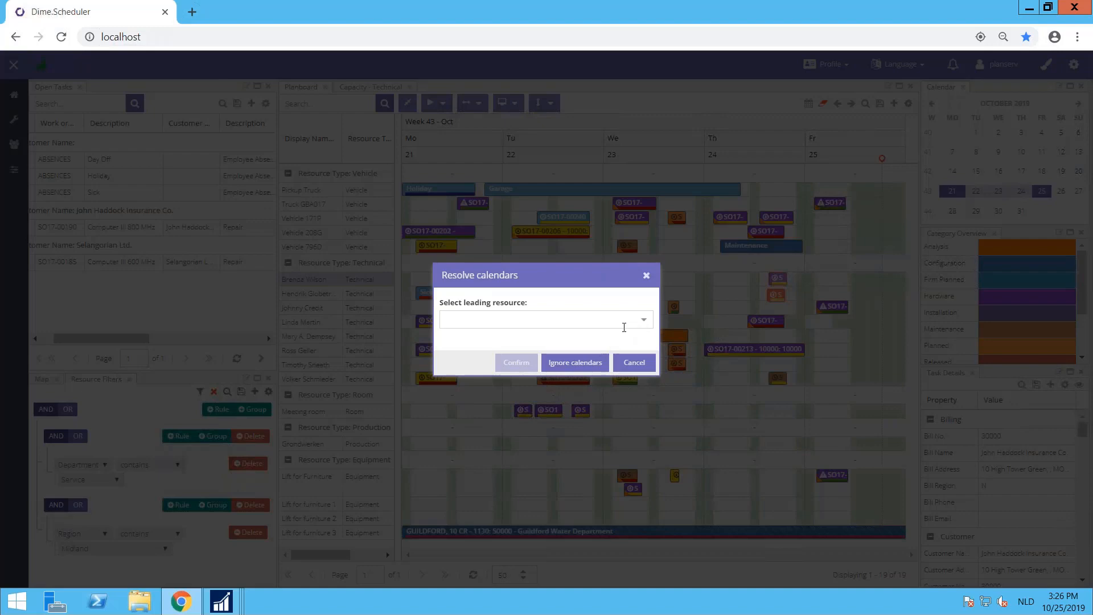
left_click(576, 365)
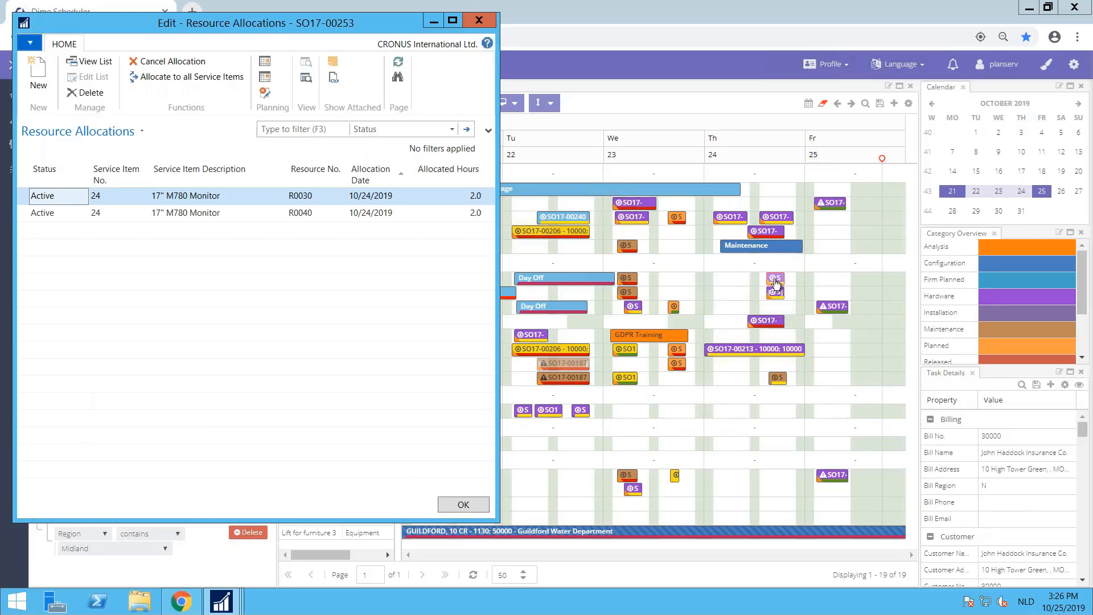
Step: Move the shared Cannon Group PLC appointment to 13:30 and show the planboard in day view for 24 October
mouse_move(774, 280)
left_mouse_down()
mouse_move(724, 280)
mouse_move(774, 282)
left_mouse_up()
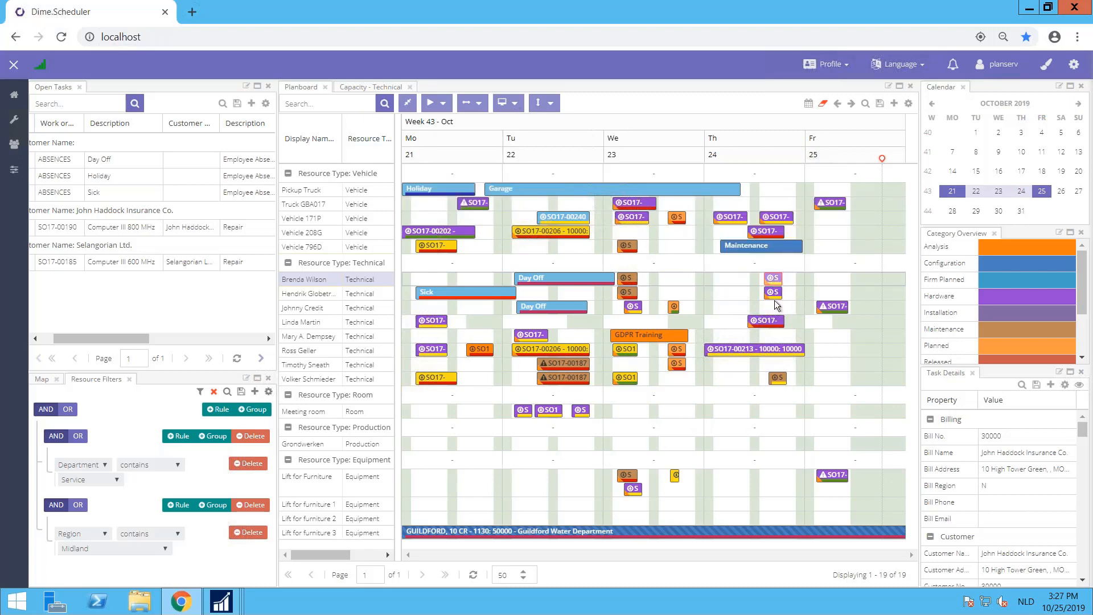
left_click(506, 103)
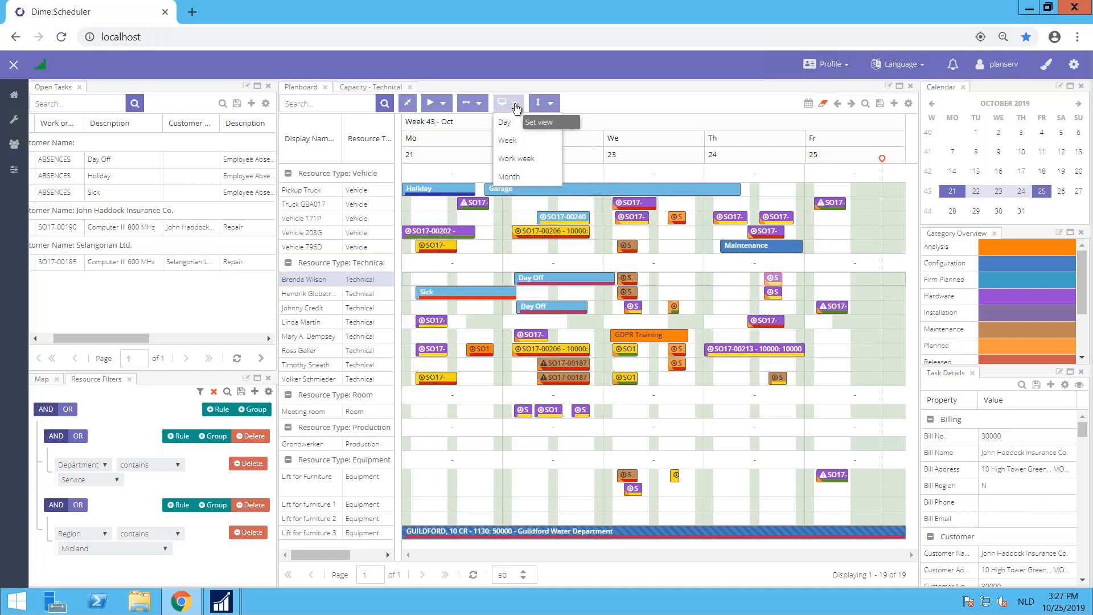
left_click(513, 125)
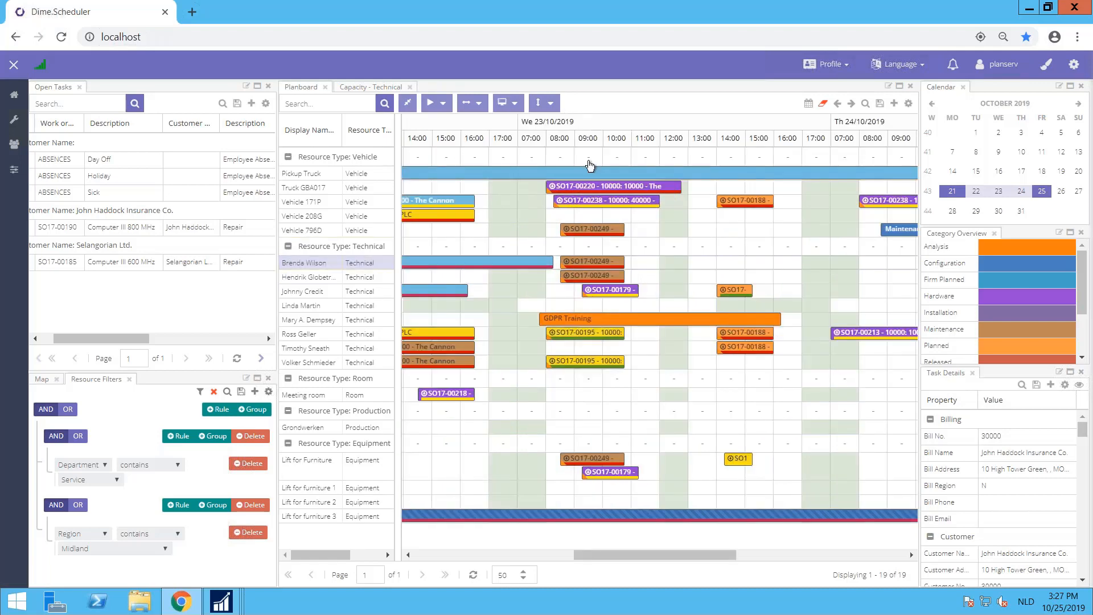
left_click(1022, 191)
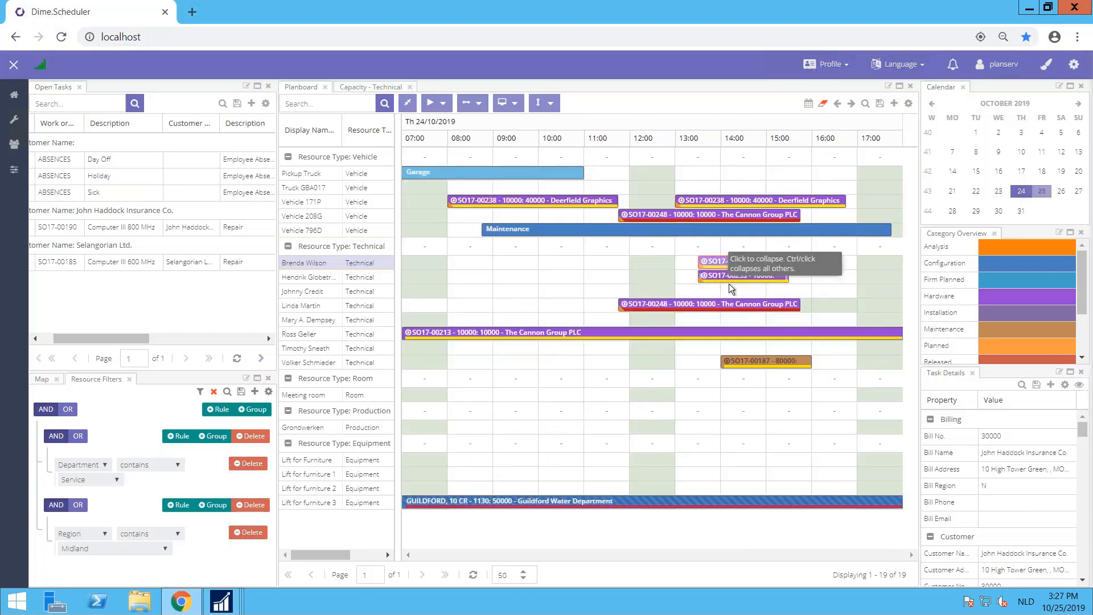
Step: Reschedule the shared Cannon Group PLC appointment for both technicians to 16:00, and finally to 11:30
mouse_move(720, 264)
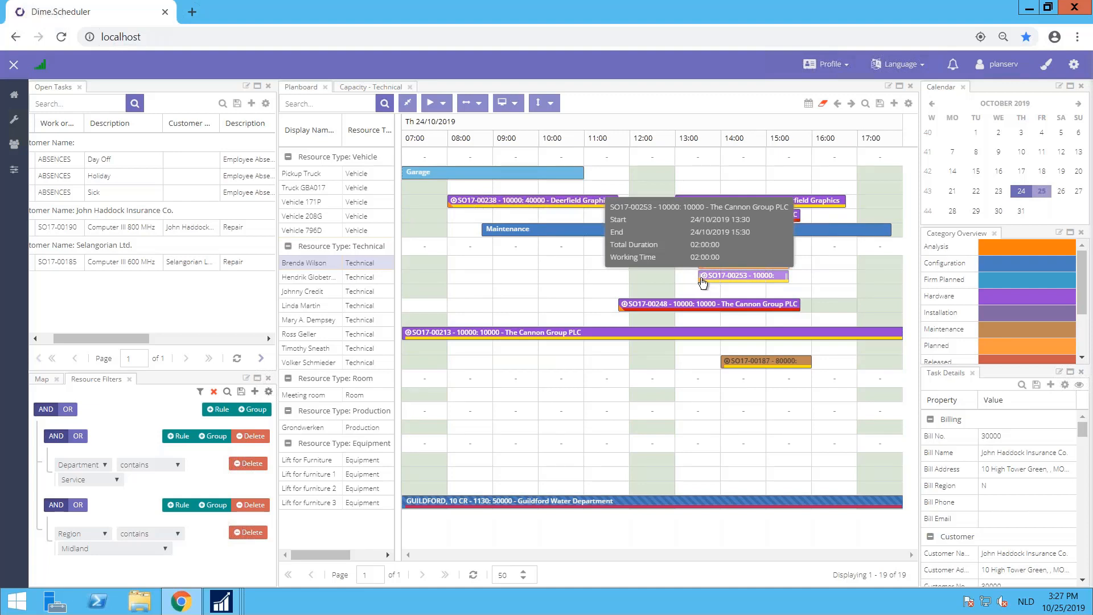
left_click_drag(725, 279, 837, 264)
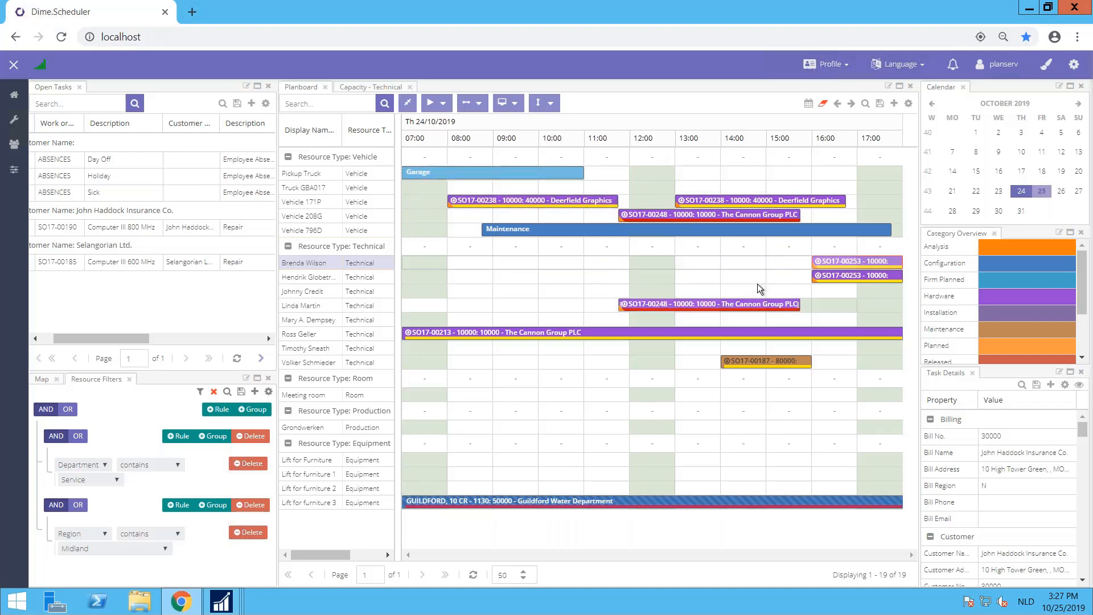
left_click_drag(834, 264, 631, 266)
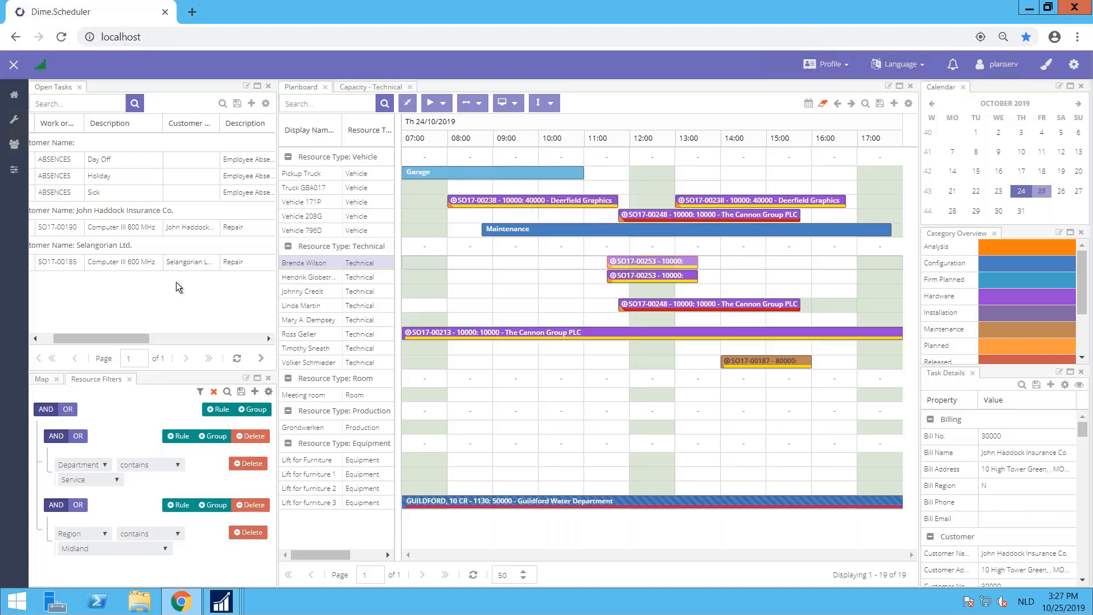
Step: Schedule the Selangorian Ltd. task on the fifth technician at 11:00 and move it forward to 08:45
left_click_drag(131, 262, 587, 320)
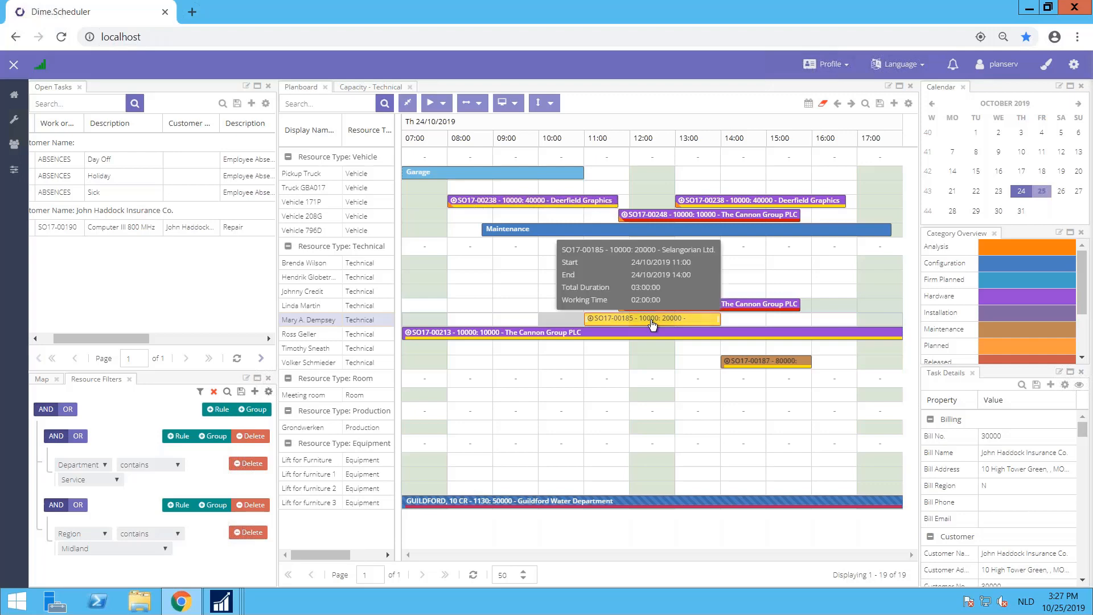
left_click_drag(641, 326, 538, 320)
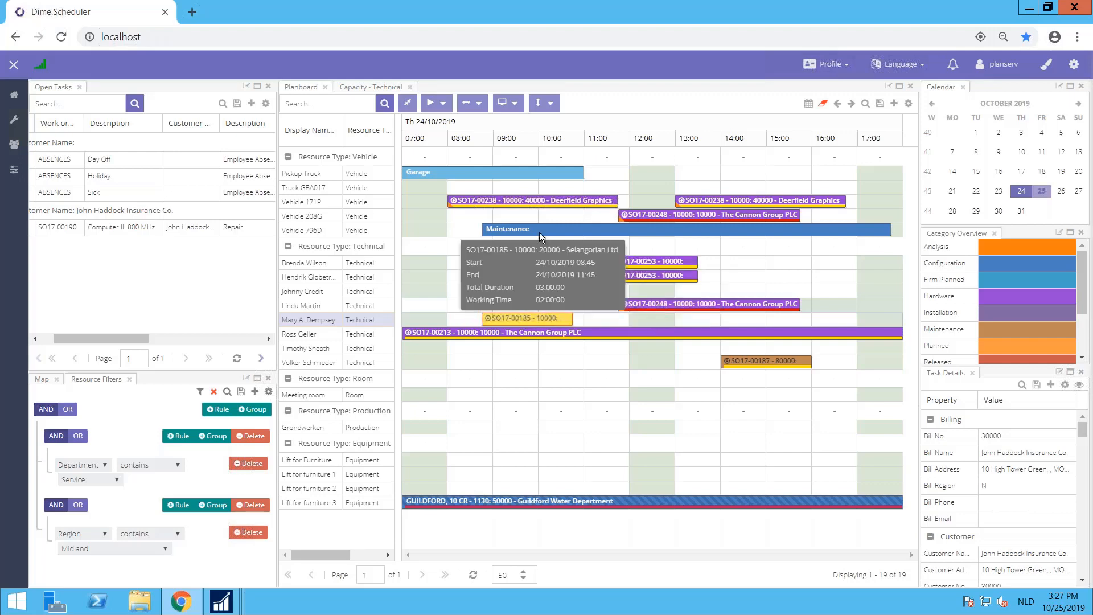
mouse_move(517, 324)
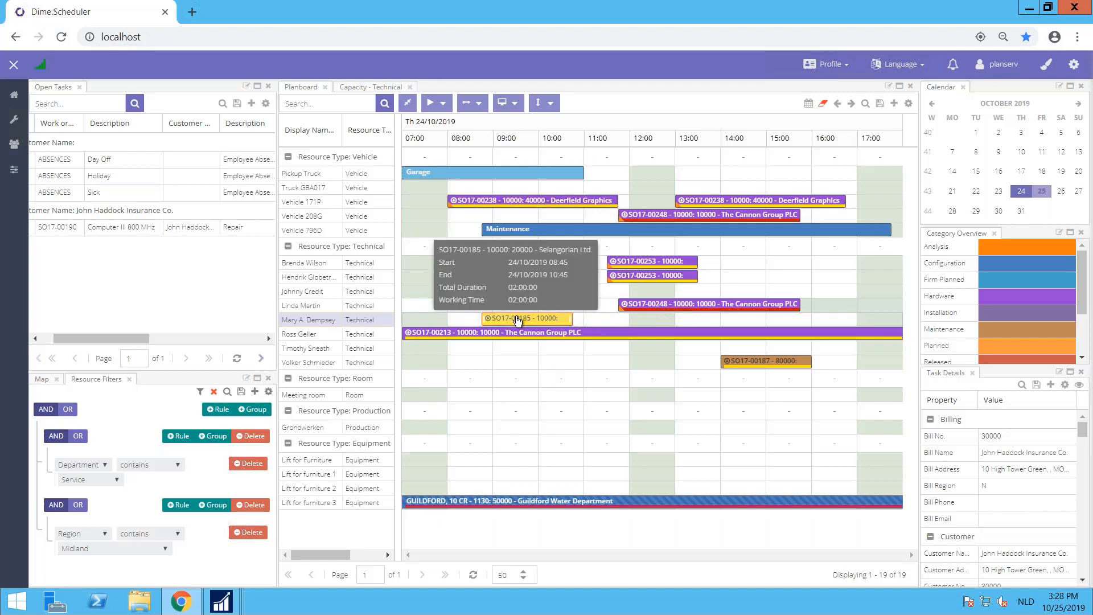
Step: Shift the Selangorian Ltd. appointment to 10:00, 11:30 and finally 15:30 on the same technician's row
left_click_drag(517, 321, 573, 320)
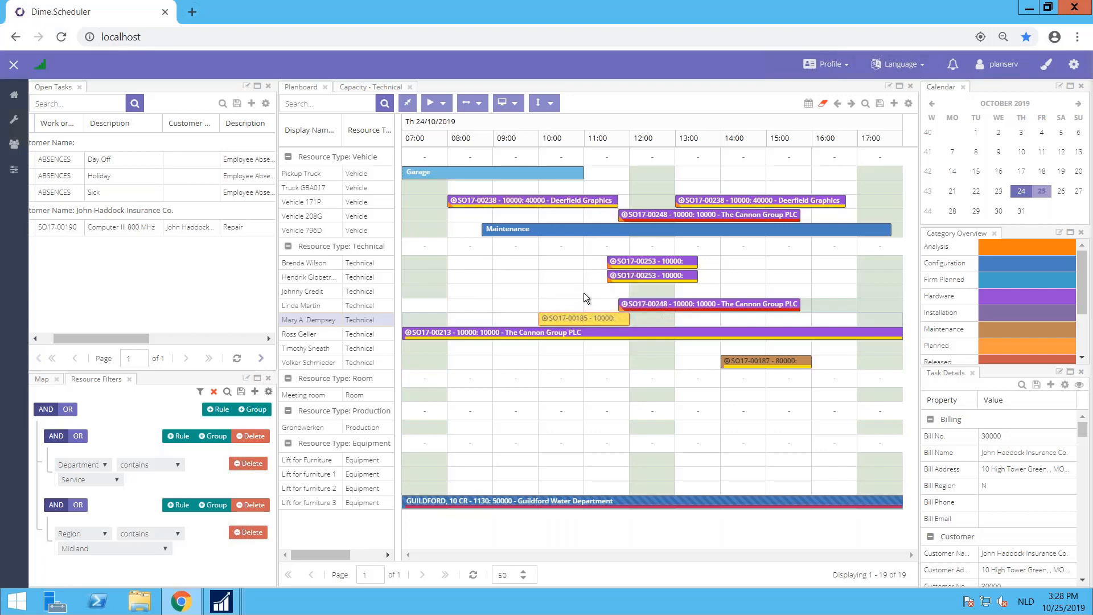
left_click_drag(582, 318, 645, 325)
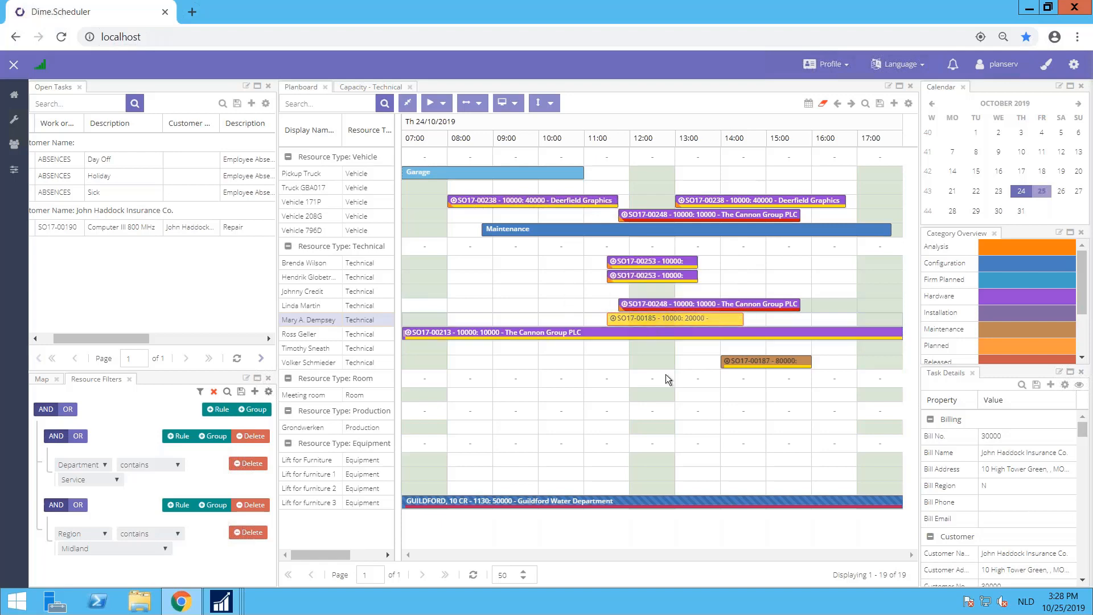
left_click_drag(664, 320, 836, 325)
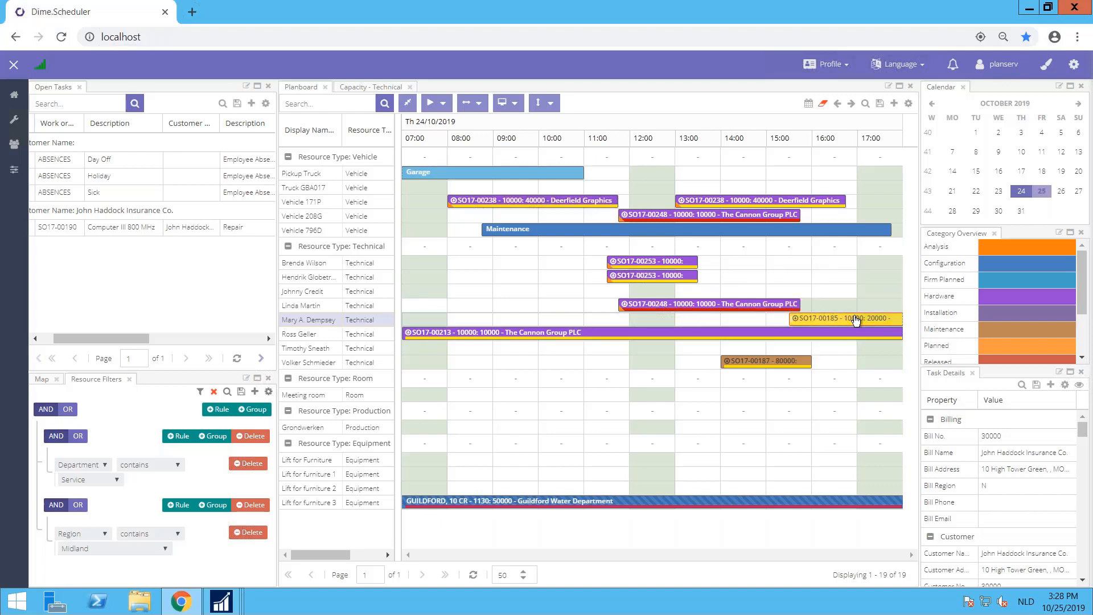
Step: Make the Selangorian Ltd. appointment at 15:30 ignore the working-hours calendar and save it
mouse_move(856, 321)
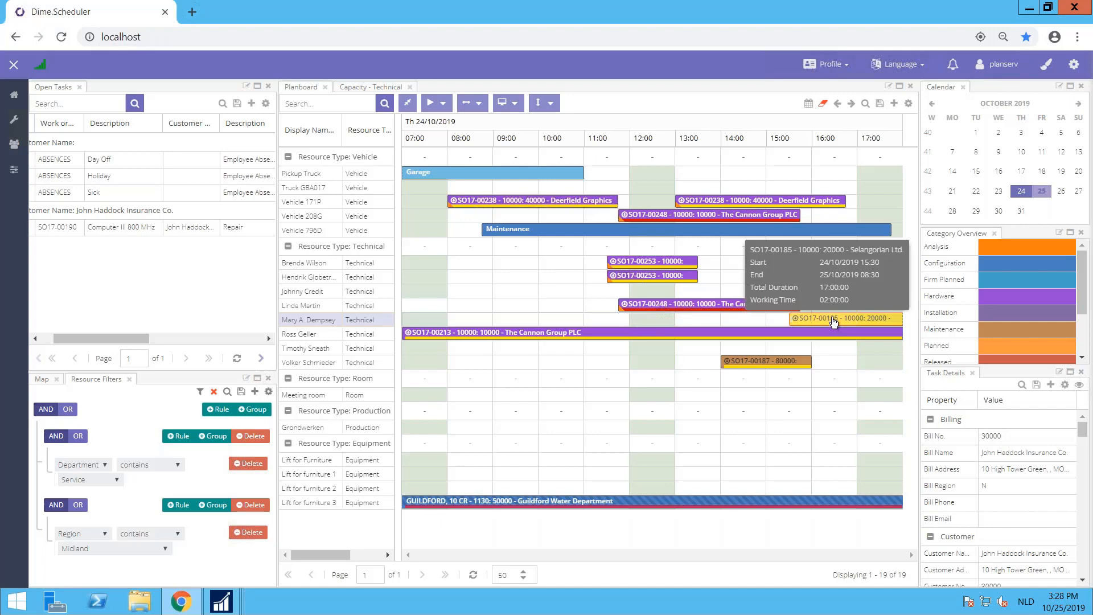
double_click(833, 321)
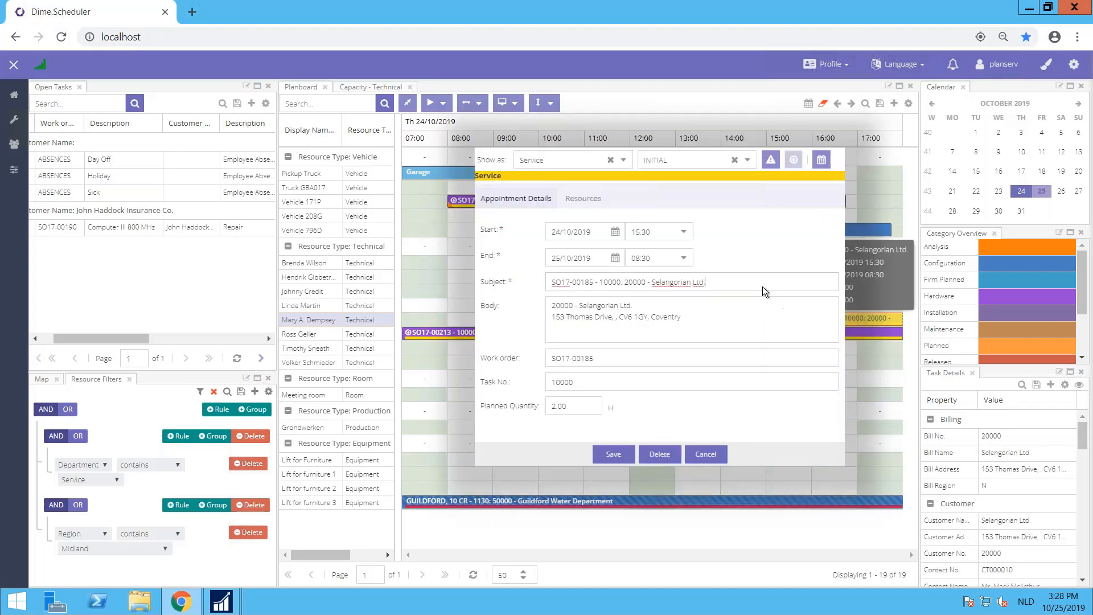
left_click(821, 160)
left_click(609, 454)
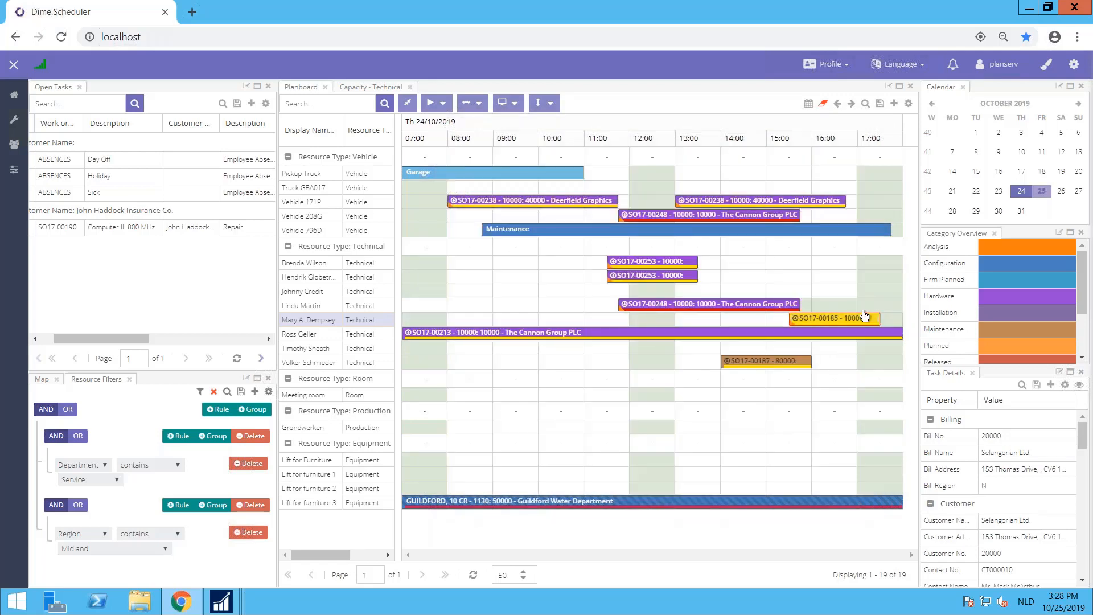
mouse_move(864, 318)
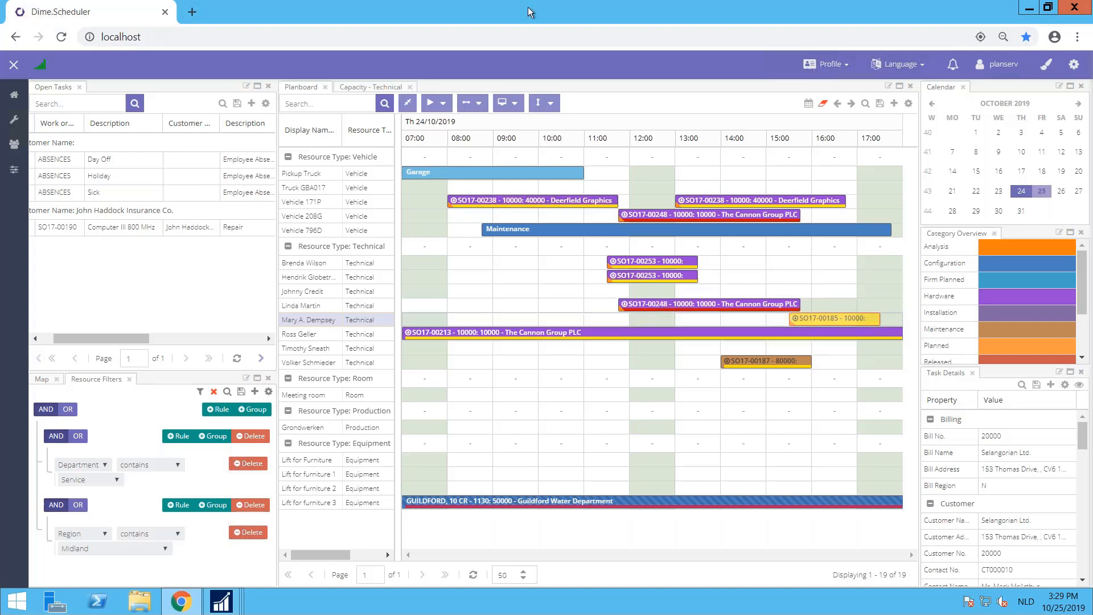
Step: Switch to the local Dime.Scheduler in Chrome and schedule SO000003 task 30000 on the fourth resource for Monday 21 October
mouse_move(592, 3)
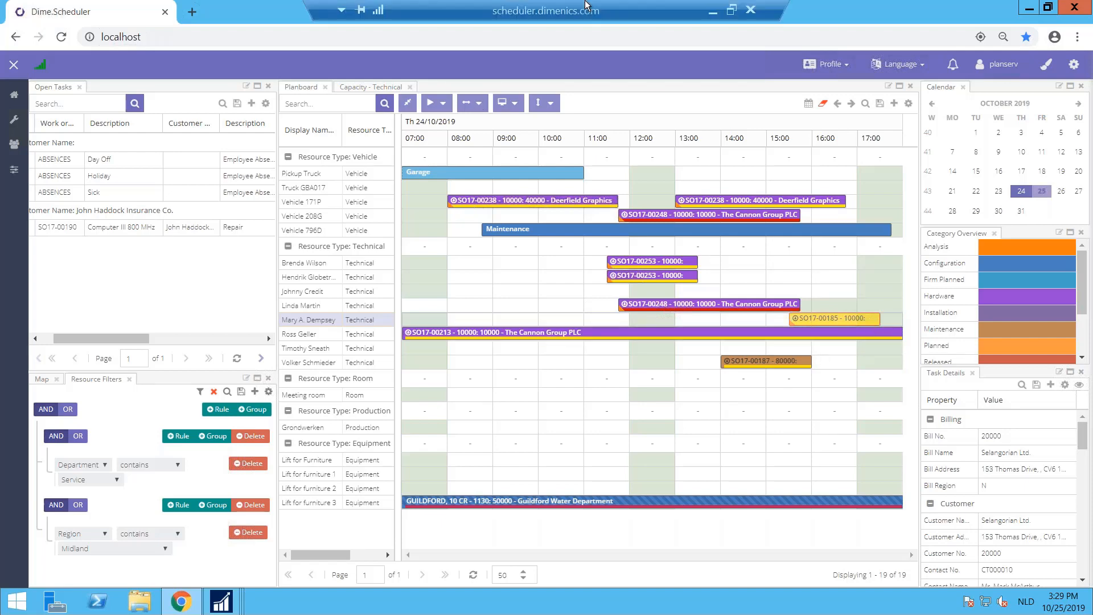
left_click(714, 10)
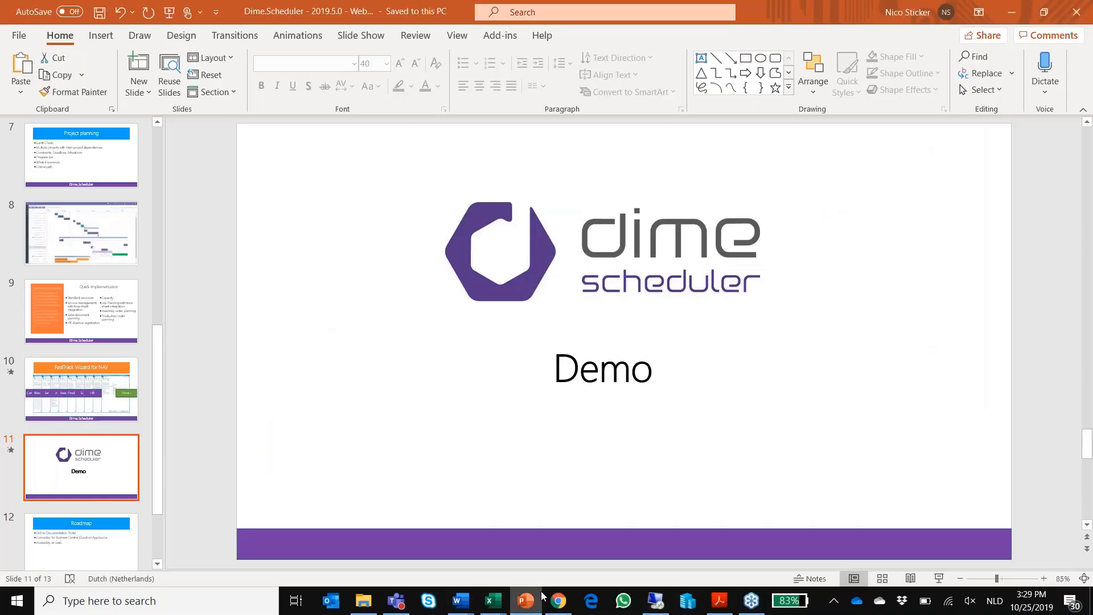
left_click(558, 603)
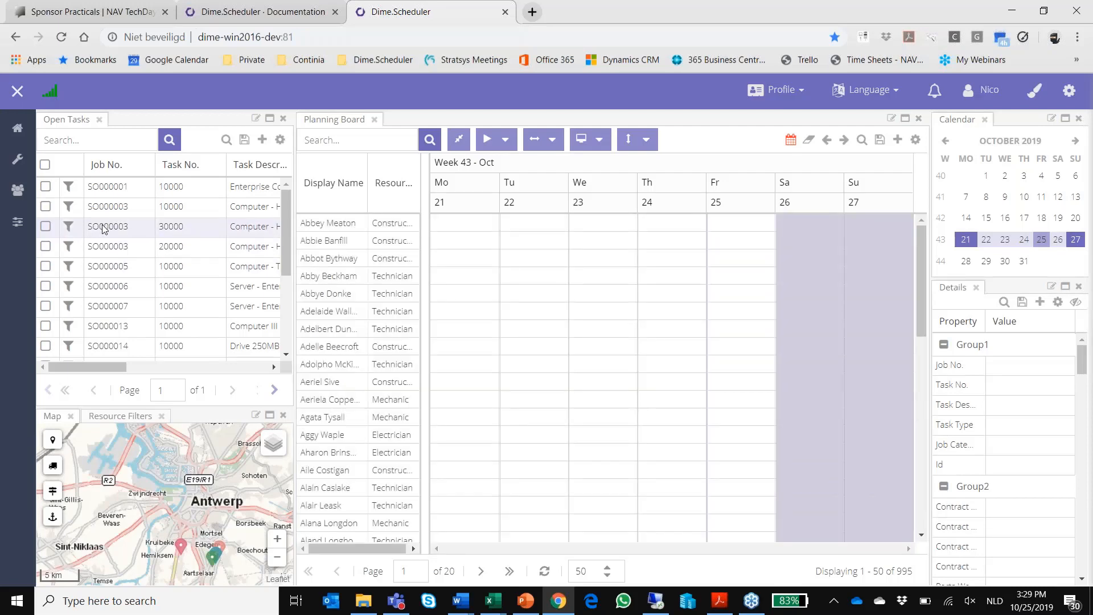
left_click(112, 234)
left_click_drag(112, 234, 448, 276)
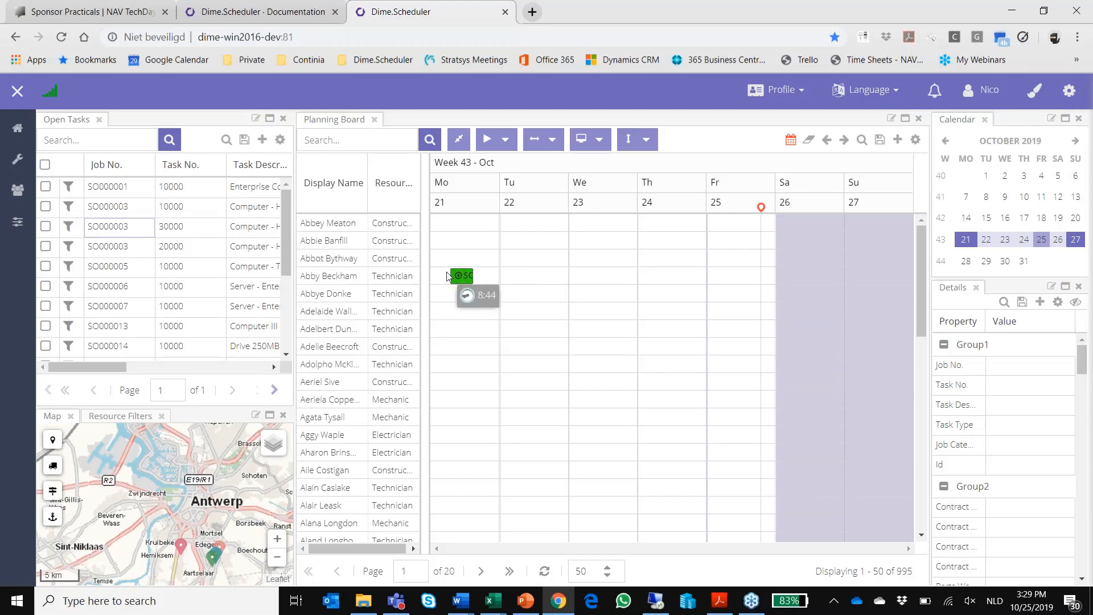
mouse_move(448, 276)
left_mouse_down()
mouse_move(495, 276)
mouse_move(464, 278)
left_mouse_up()
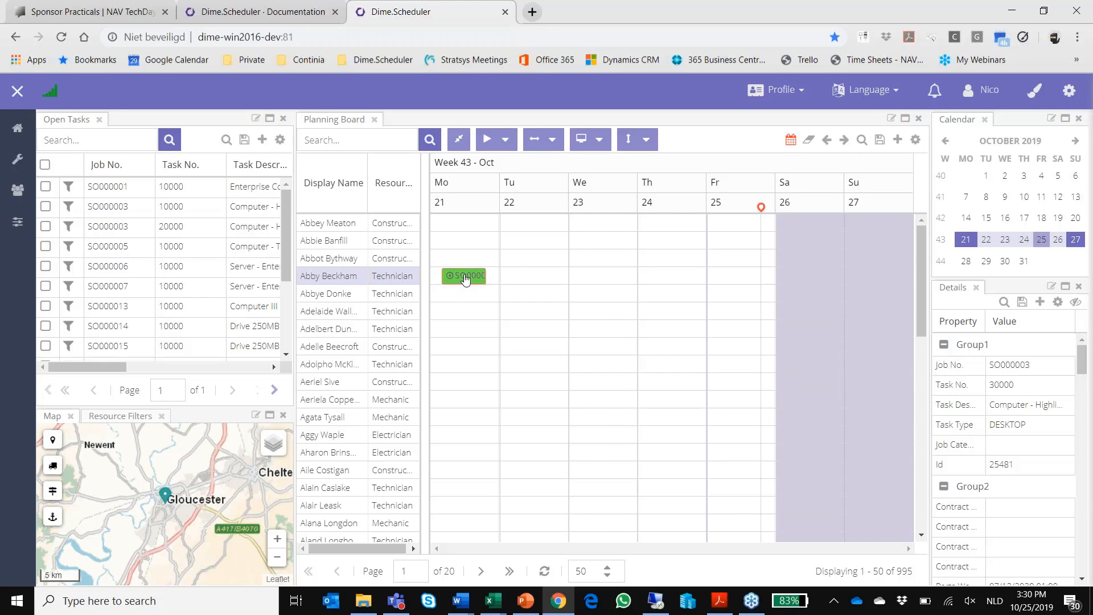
Step: Open the SO000003 appointment and set it to repeat weekly on Monday, Tuesday and Thursday
double_click(465, 277)
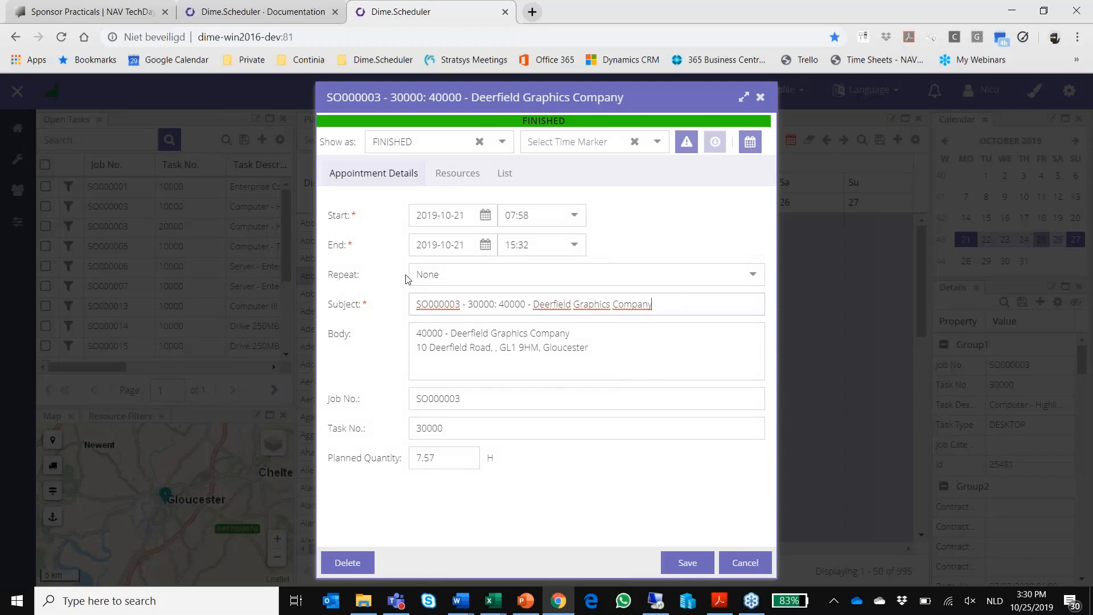
left_click(751, 274)
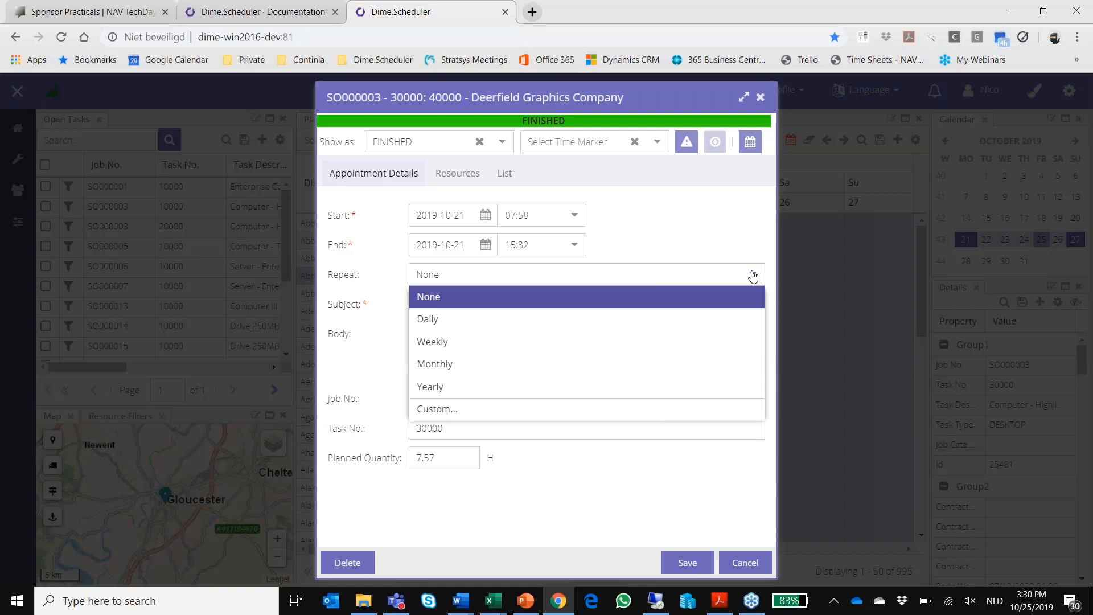
left_click(592, 343)
left_click(476, 317)
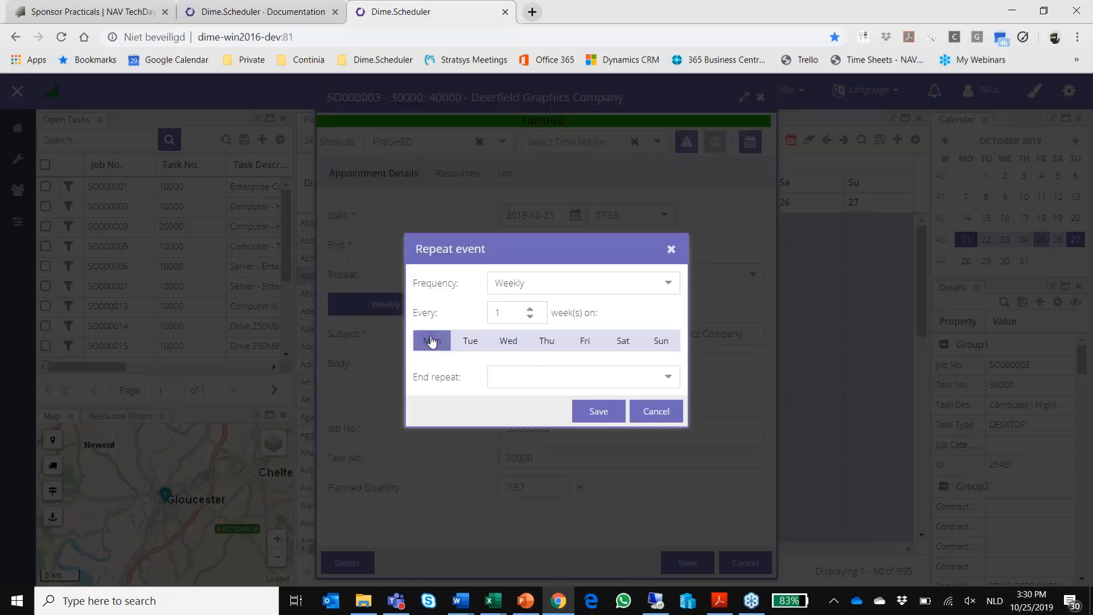
left_click(468, 342)
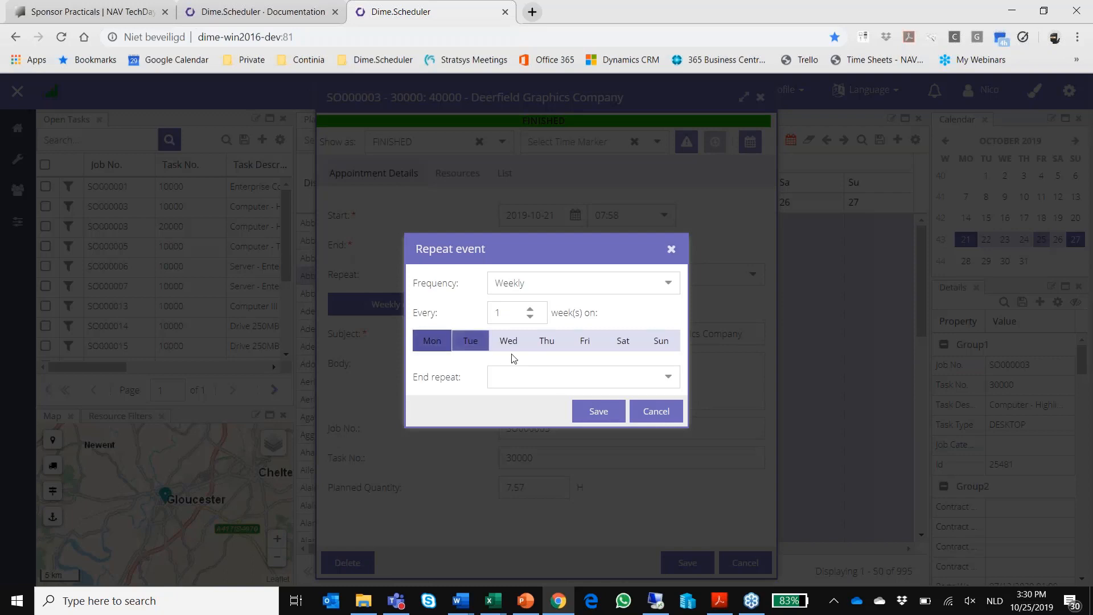
left_click(546, 345)
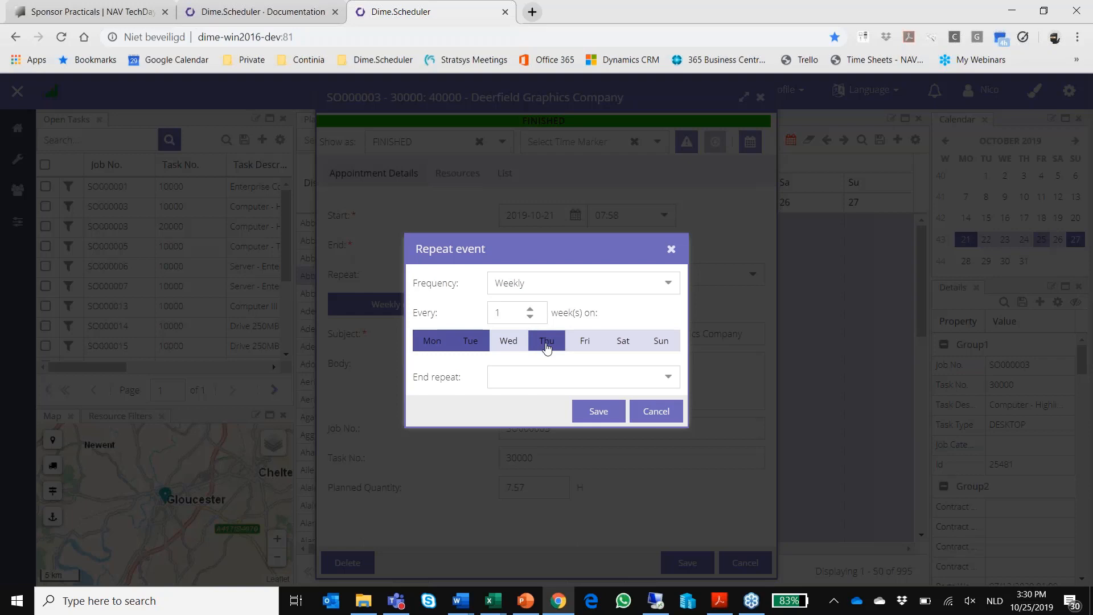
Step: End the repetition on date 31/10/2019, then save the recurrence and the appointment
left_click(666, 380)
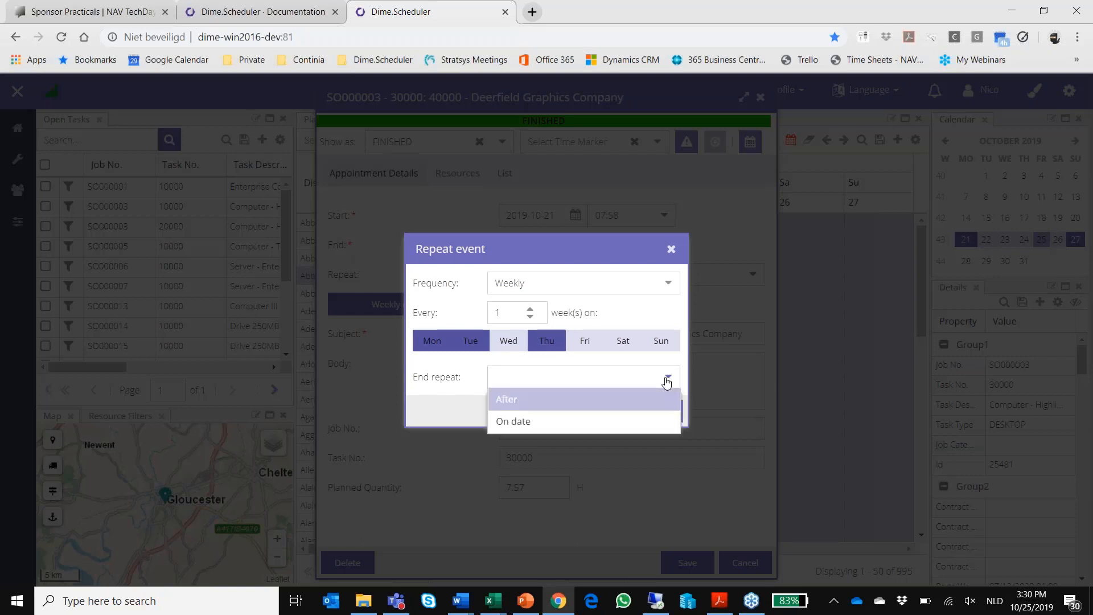
left_click(624, 403)
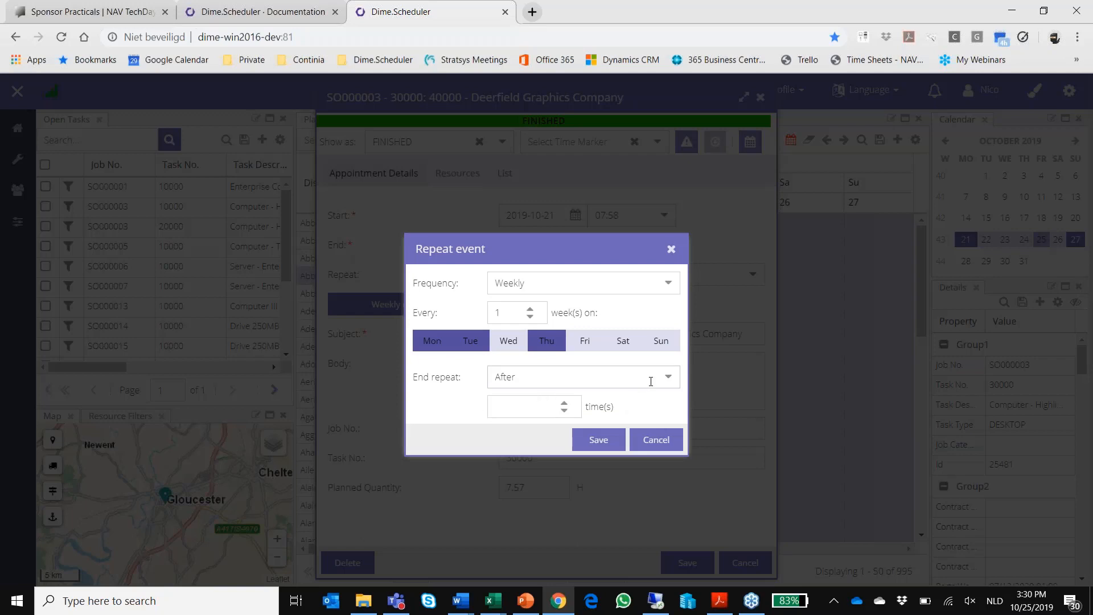
left_click(668, 381)
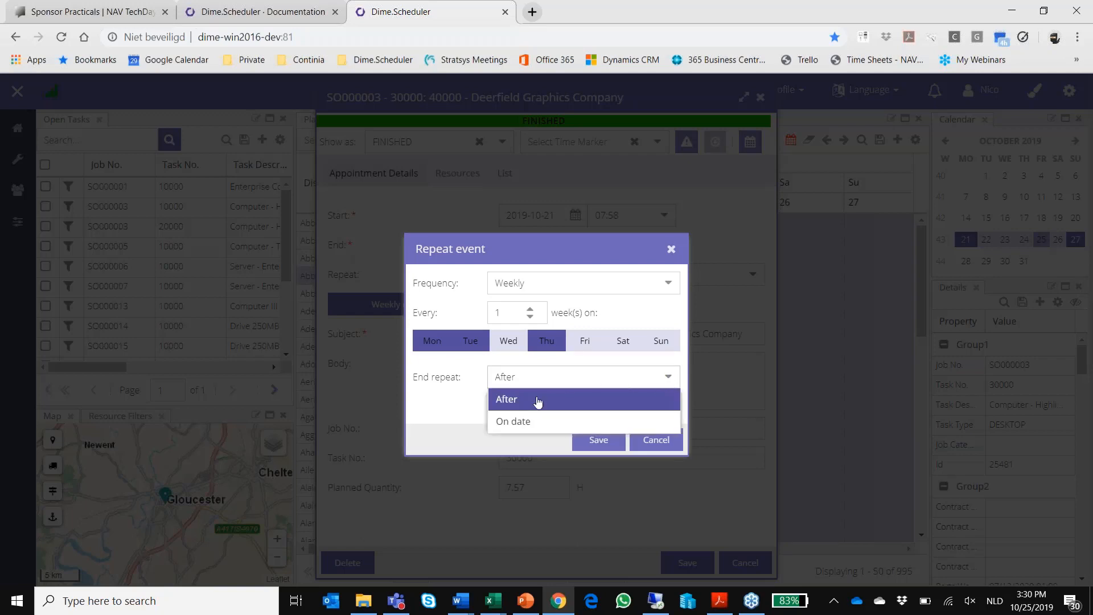
left_click(506, 426)
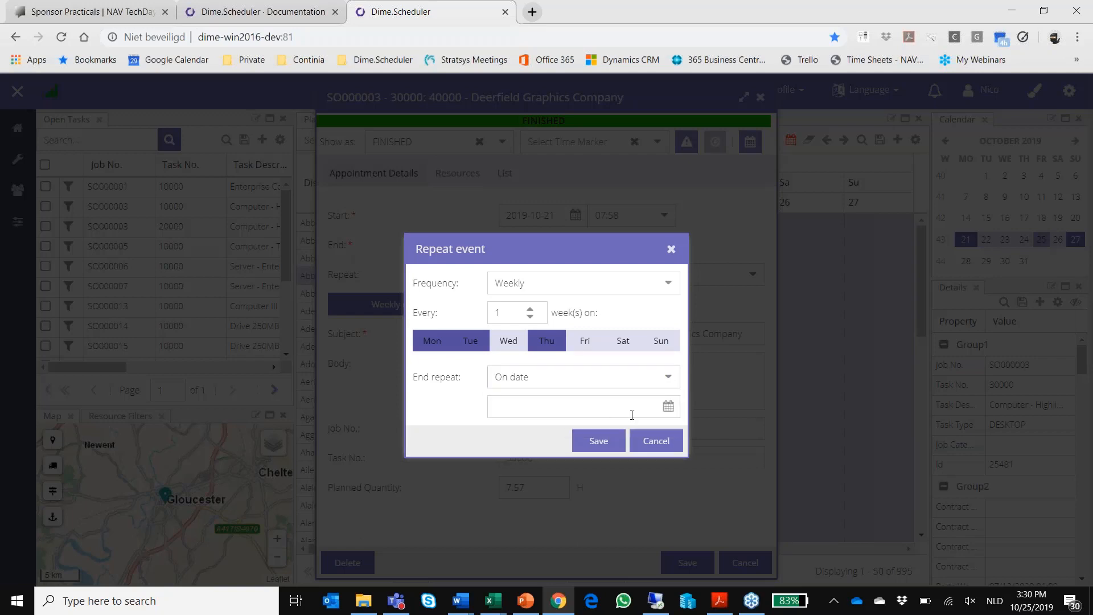
left_click(669, 406)
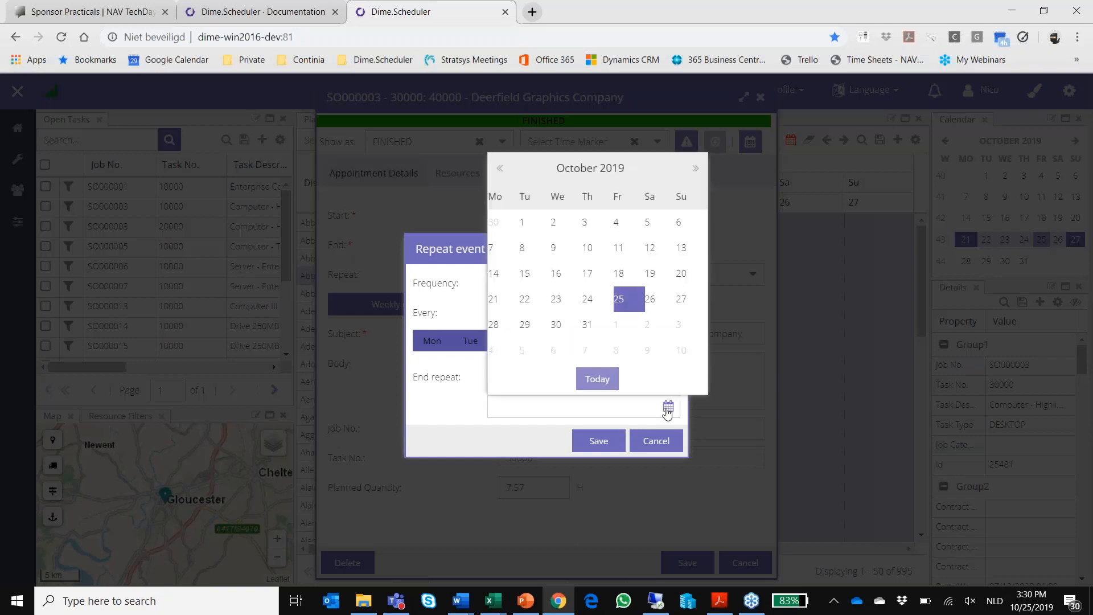
left_click(589, 325)
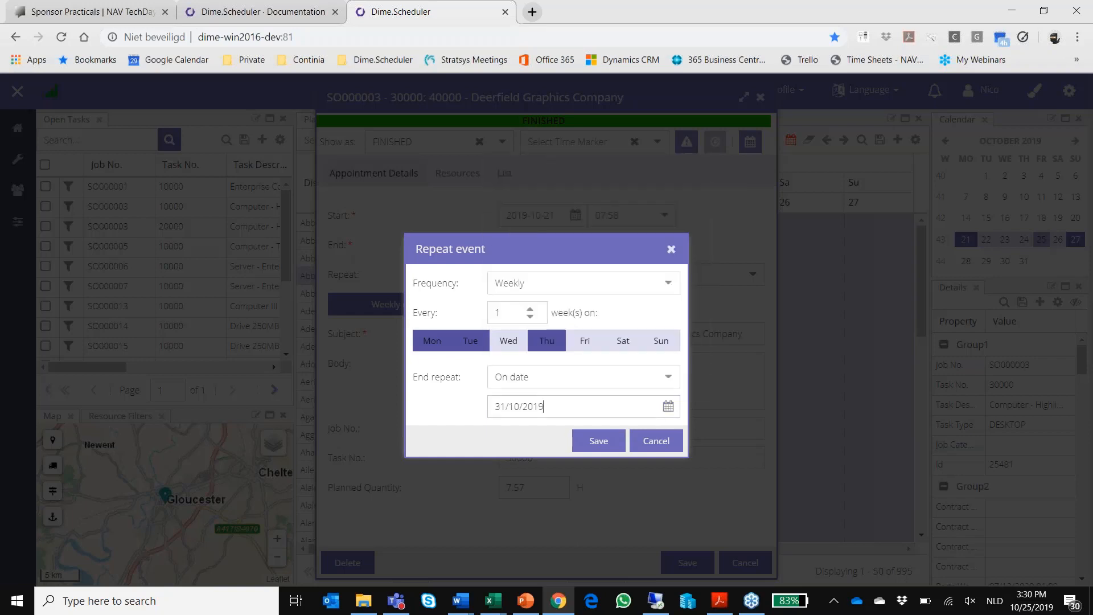
left_click(599, 442)
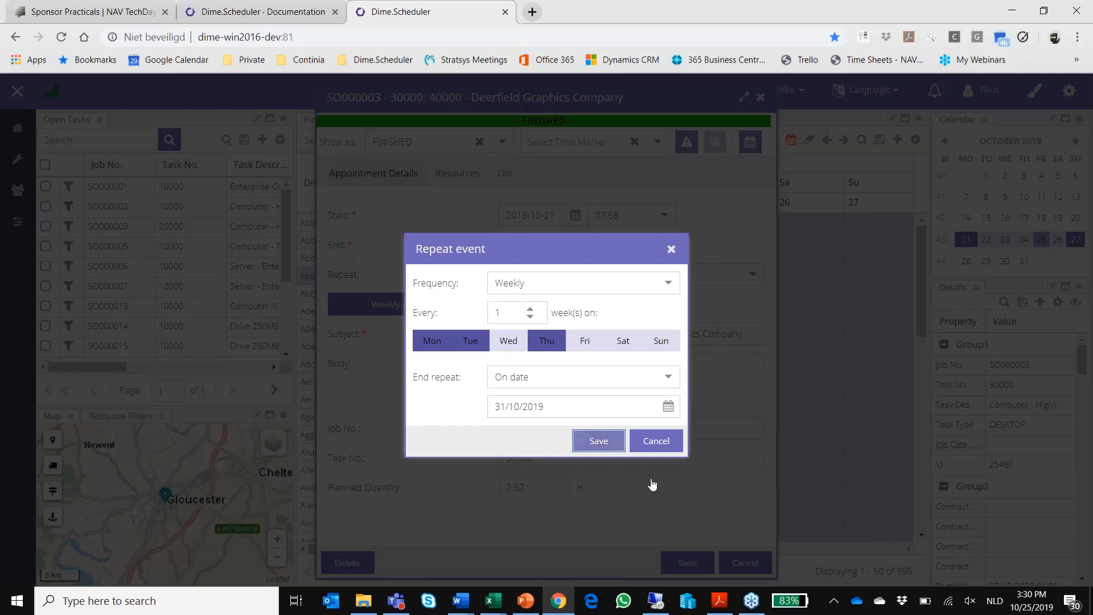
left_click(685, 563)
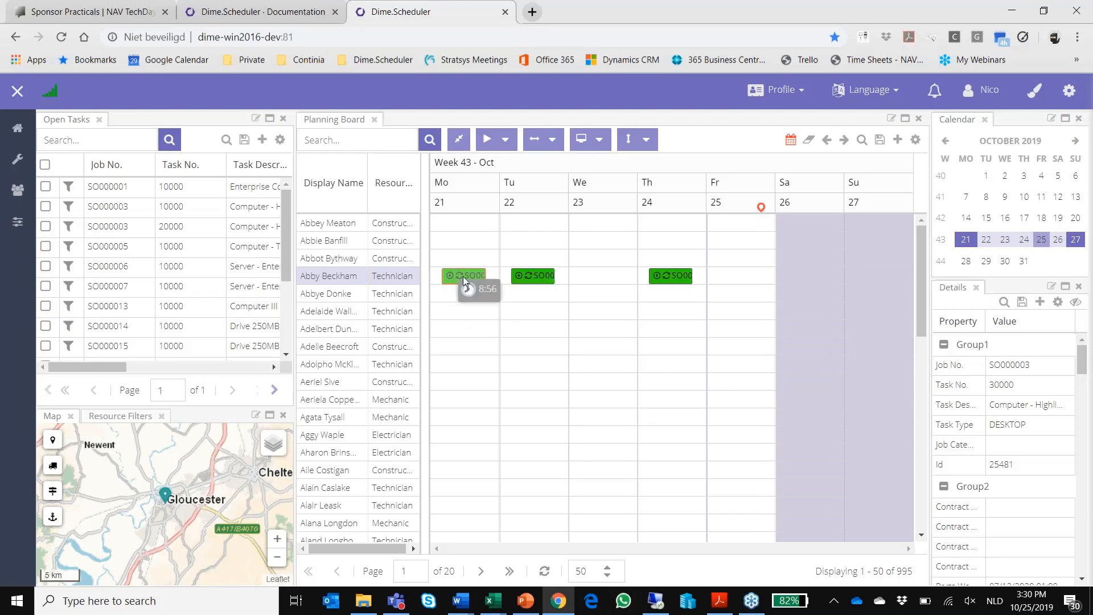
Step: Show 21 to 31 October on the planning board and reassign the Tuesday 22 October occurrence to the technician one row below
left_click_drag(973, 242, 1025, 268)
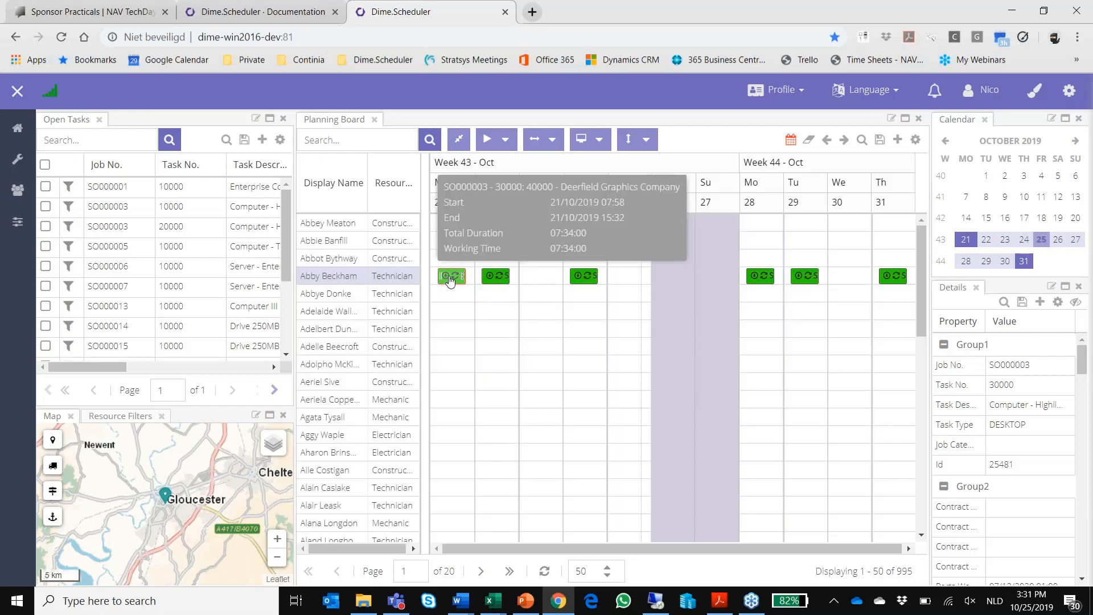
mouse_move(759, 282)
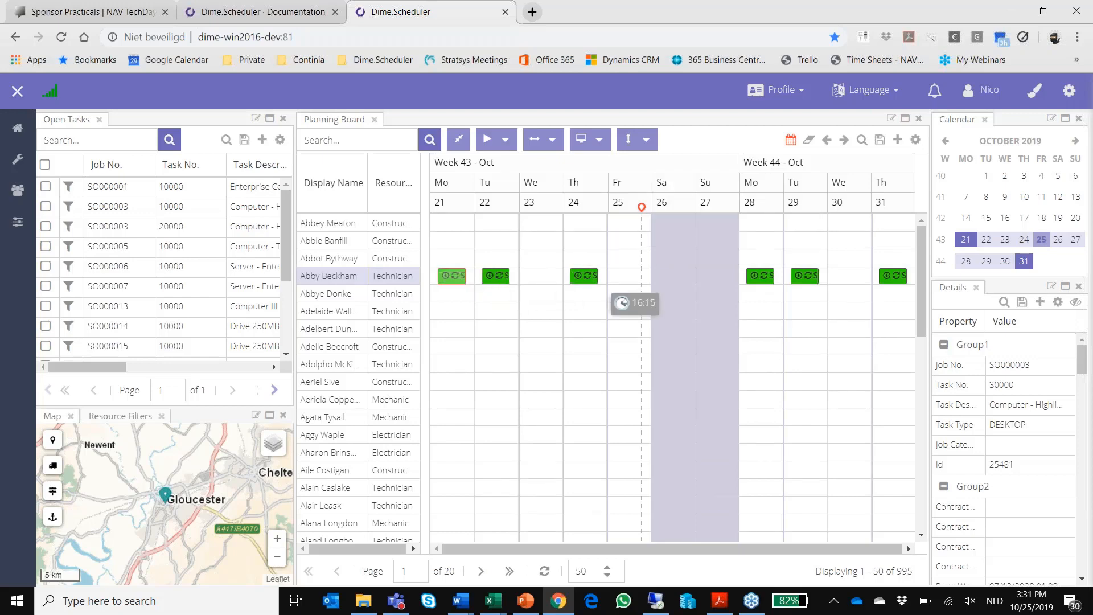
mouse_move(586, 276)
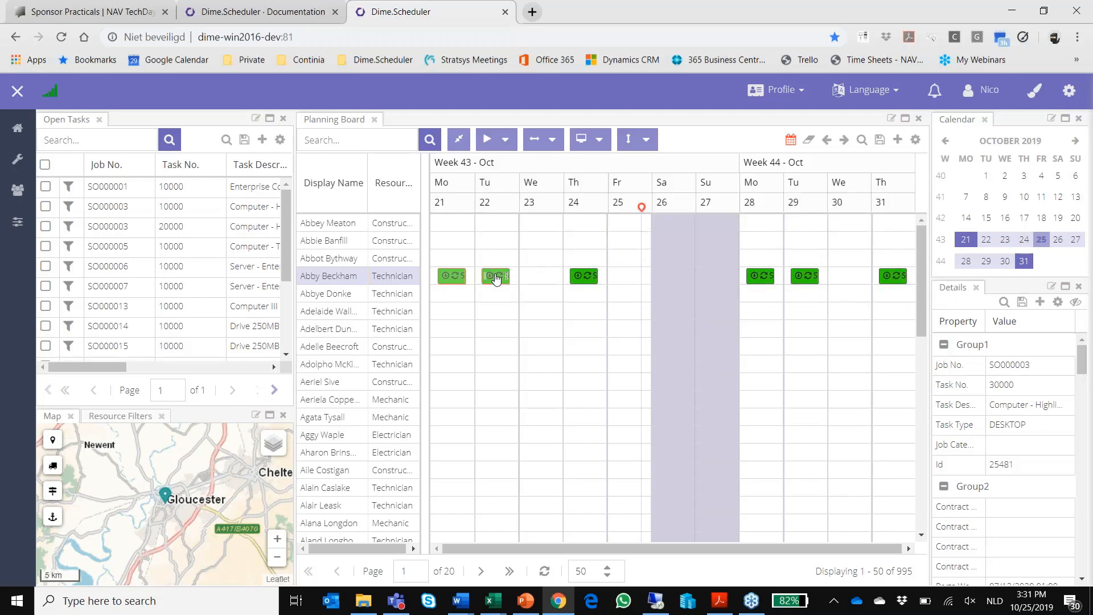
left_click_drag(494, 276, 497, 294)
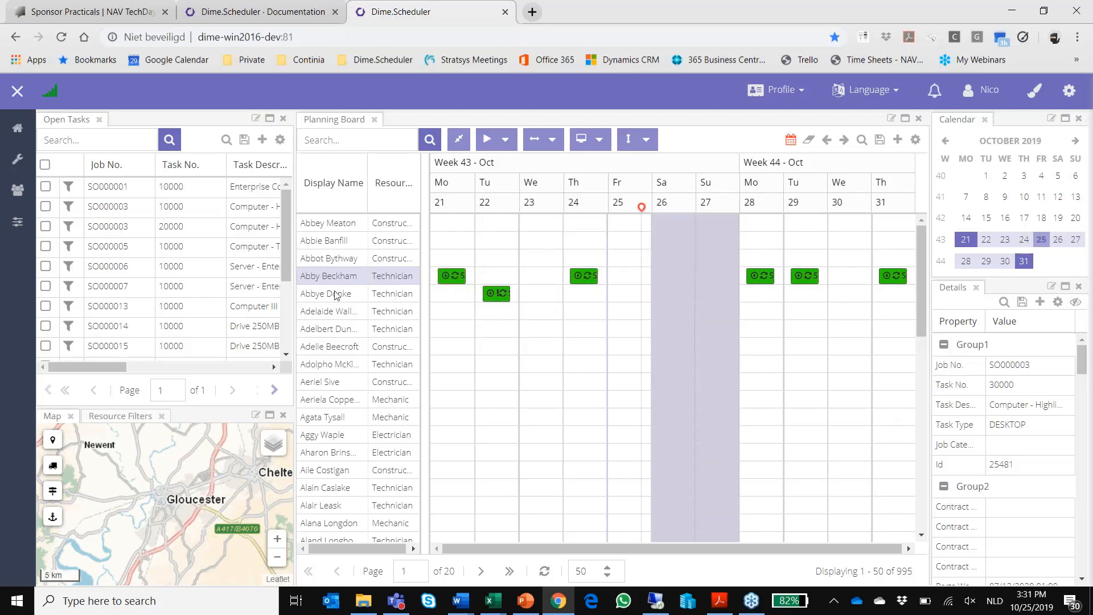
Step: Change the category of the Thursday 24 October occurrence to INITIAL for only this event
double_click(581, 278)
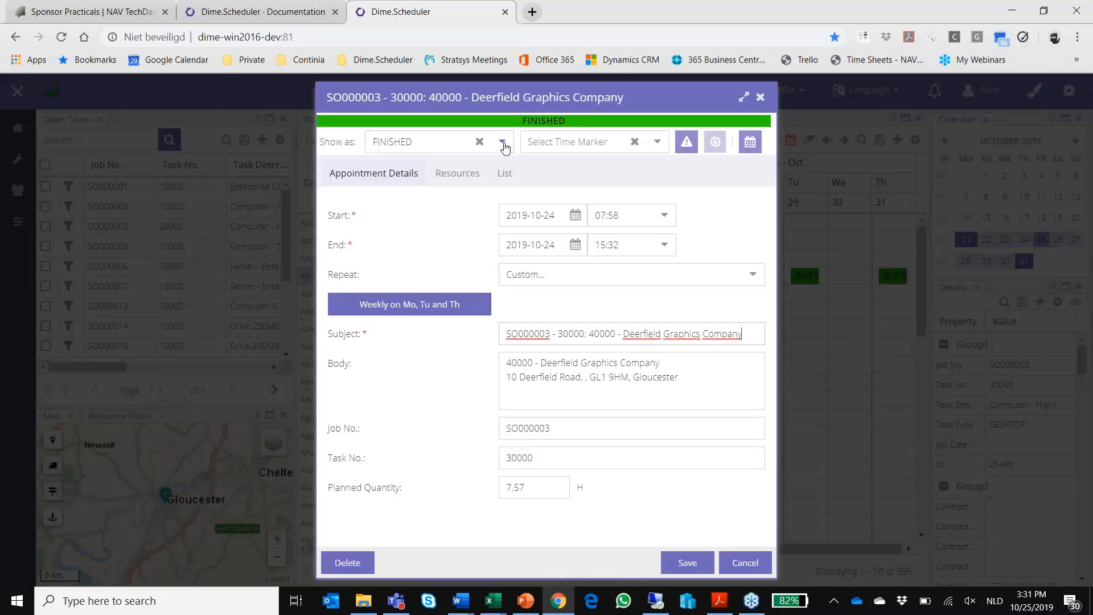
left_click(501, 142)
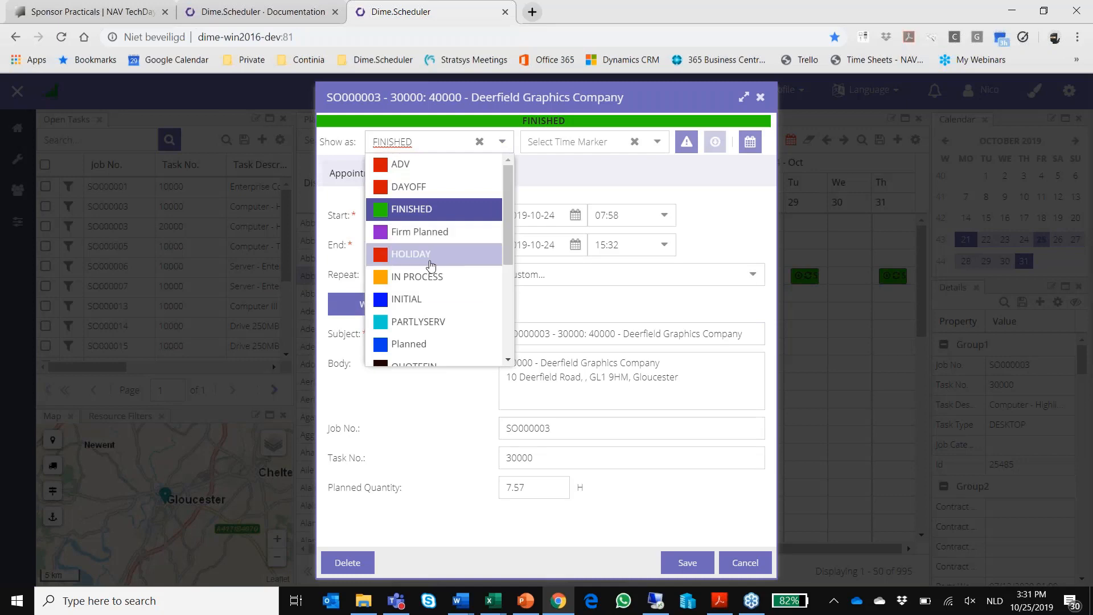
left_click(428, 302)
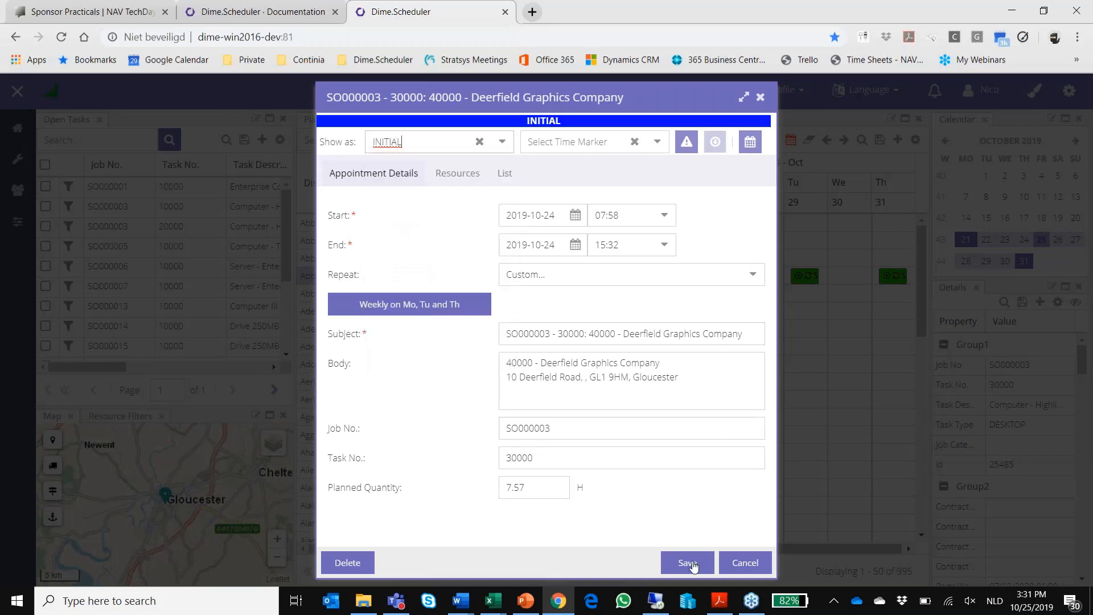
left_click(689, 563)
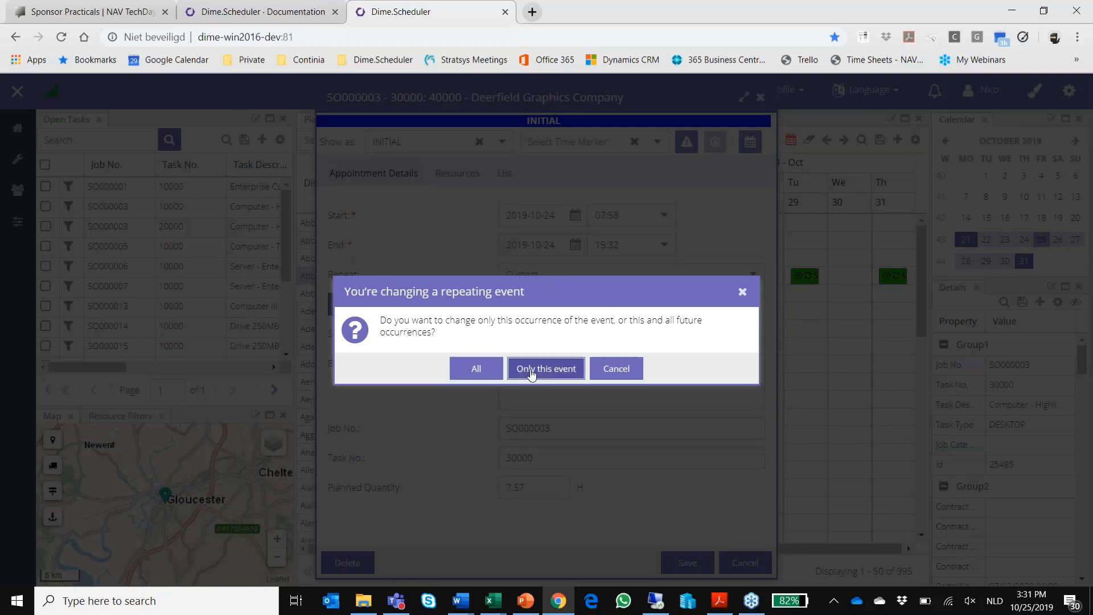
left_click(544, 370)
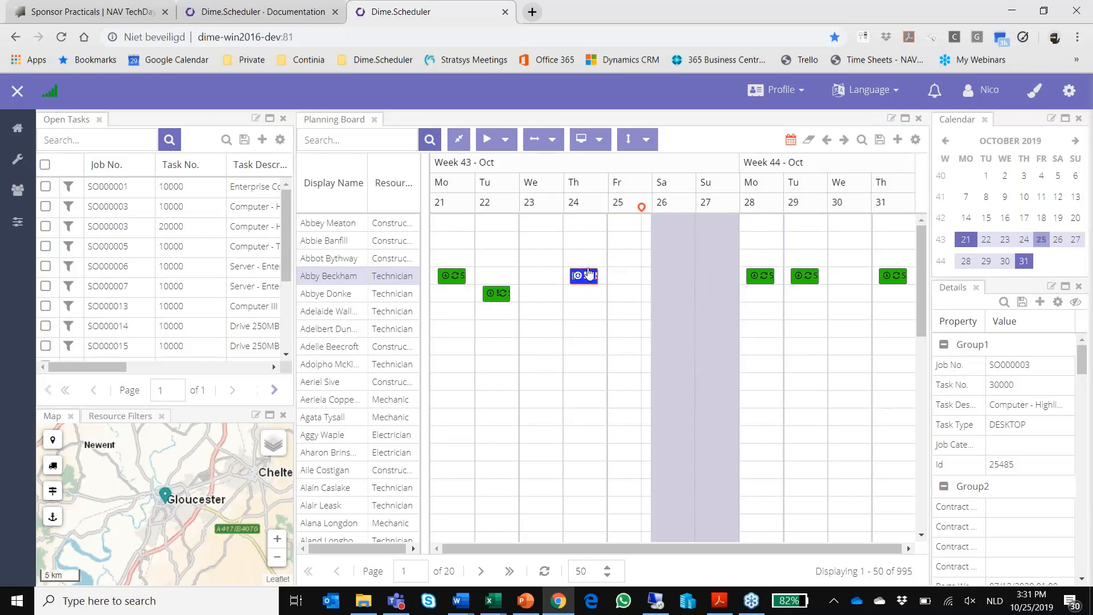
mouse_move(589, 278)
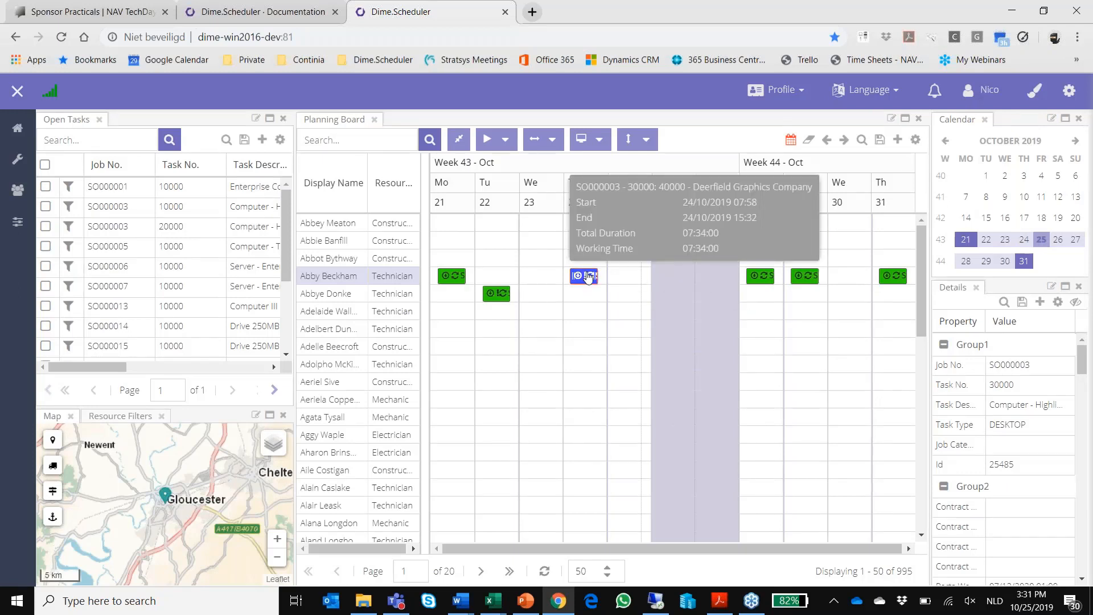
Step: Delete all occurrences of the recurring SO000003 appointment, starting from the one on Monday 28 October
double_click(763, 277)
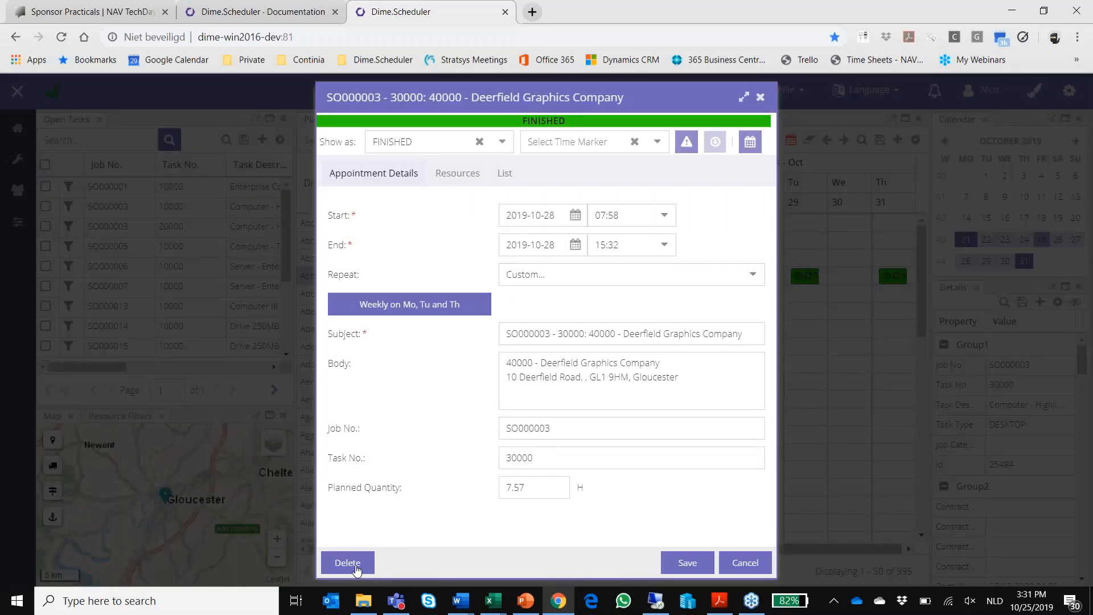
left_click(348, 563)
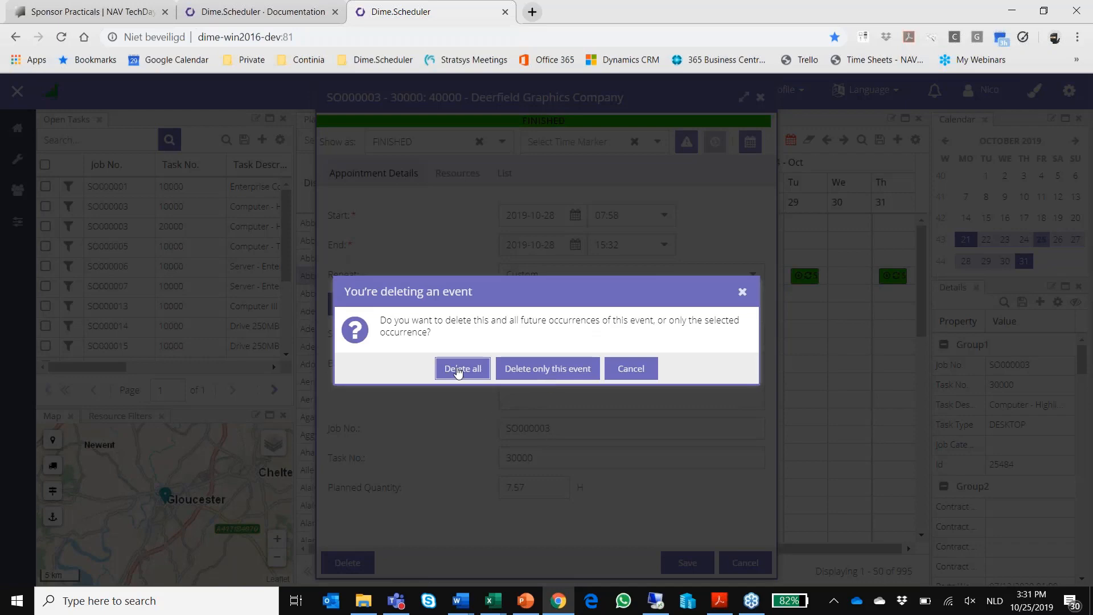
left_click(460, 369)
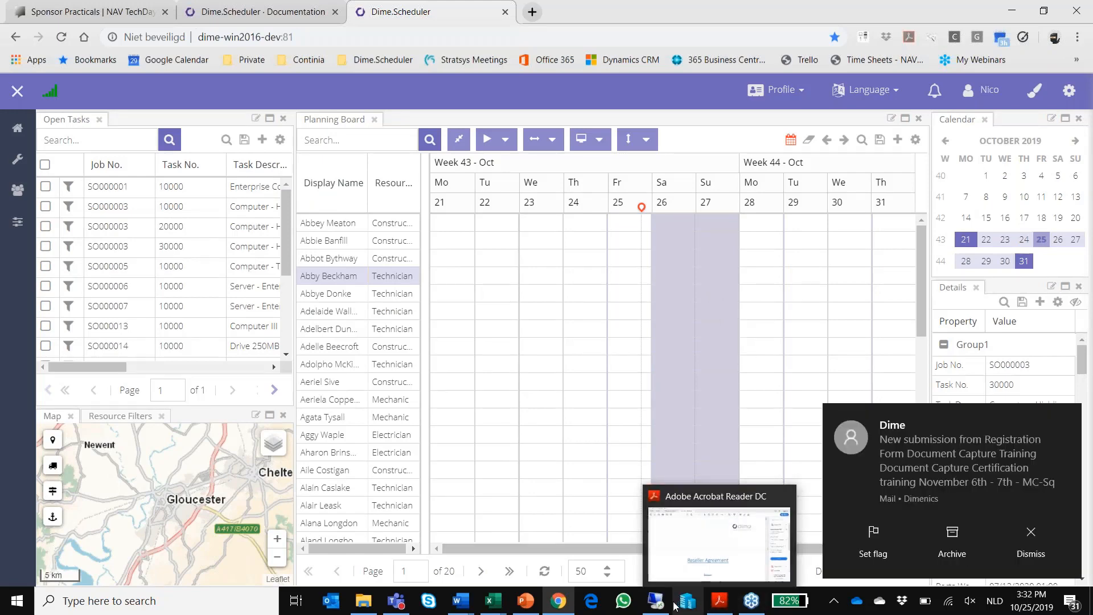
Step: Switch back to the remote desktop planboard and move the Selangorian Ltd. appointment to 14:00 on 24 October
left_click(687, 601)
left_click(653, 263)
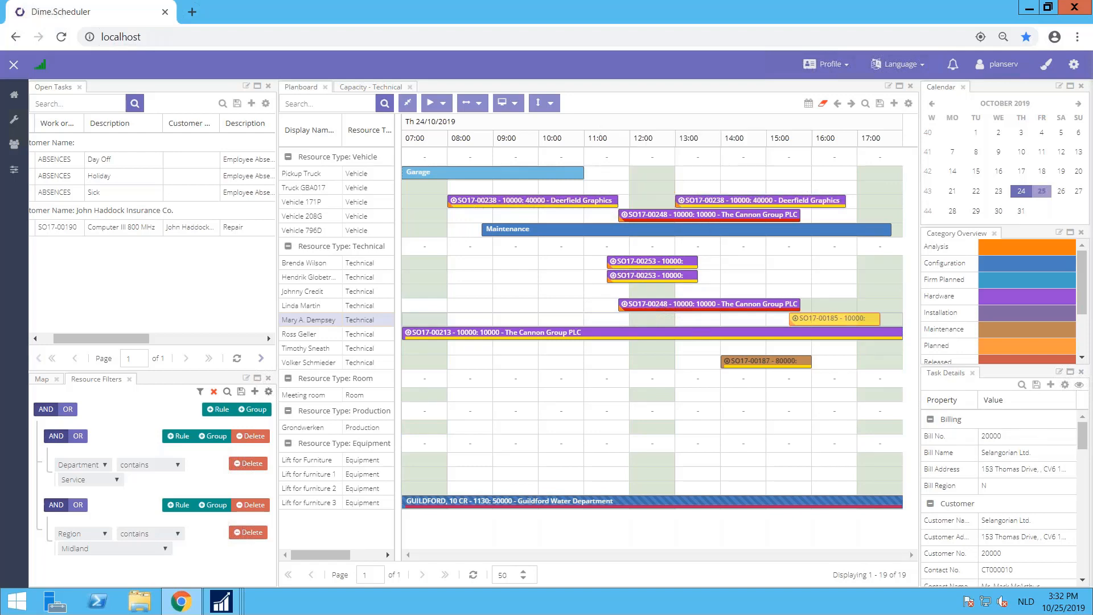
left_click_drag(815, 322, 749, 324)
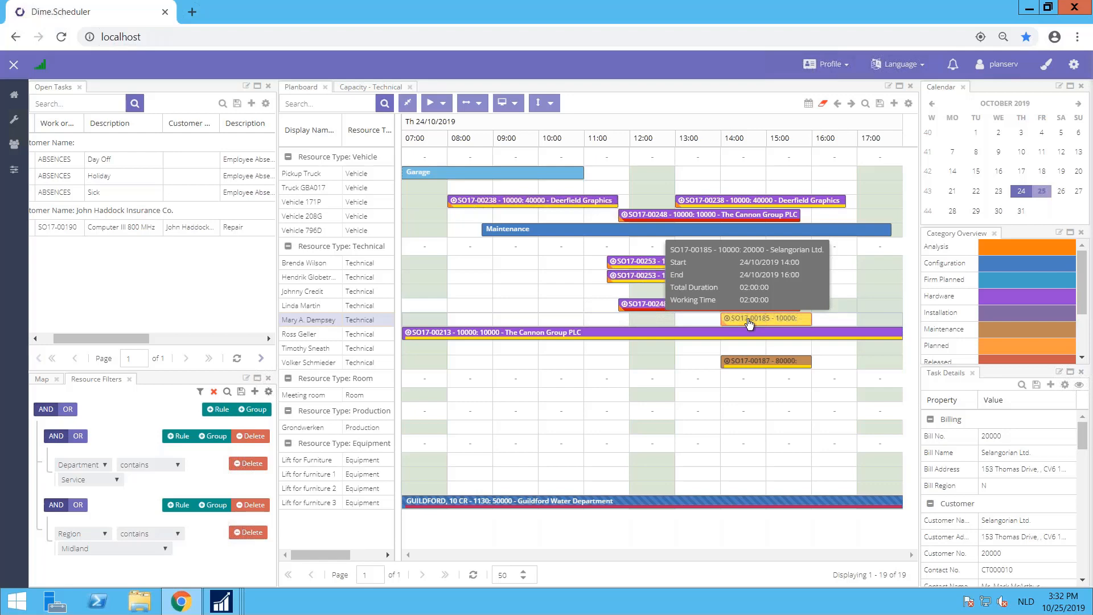
Step: Set the Selangorian Ltd. appointment's category to Configuration and its time marker to IN PROCESS, and save it
double_click(749, 323)
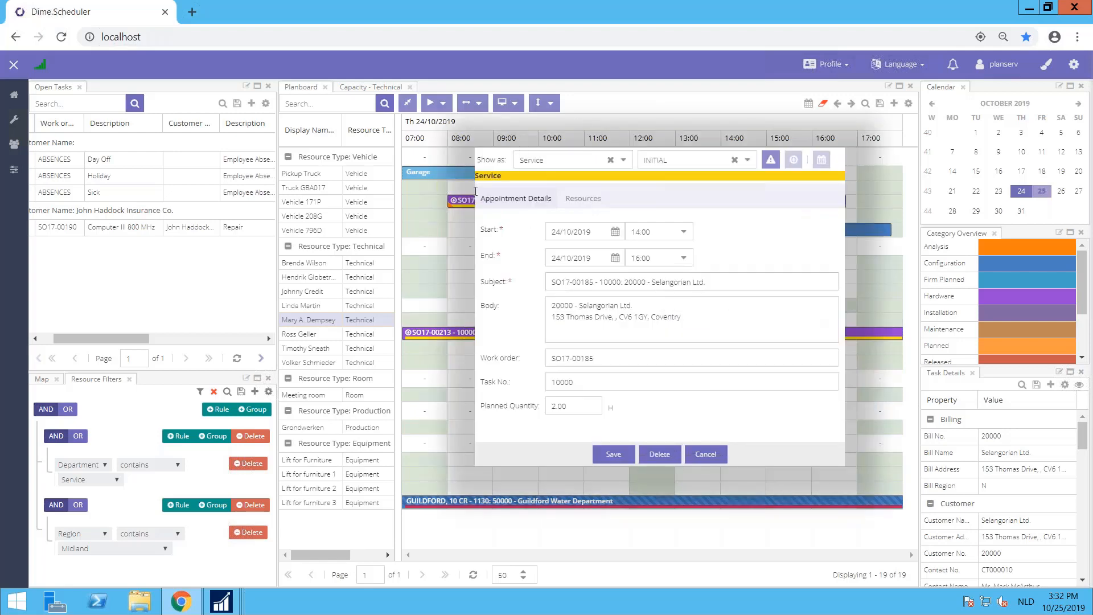
left_click(624, 161)
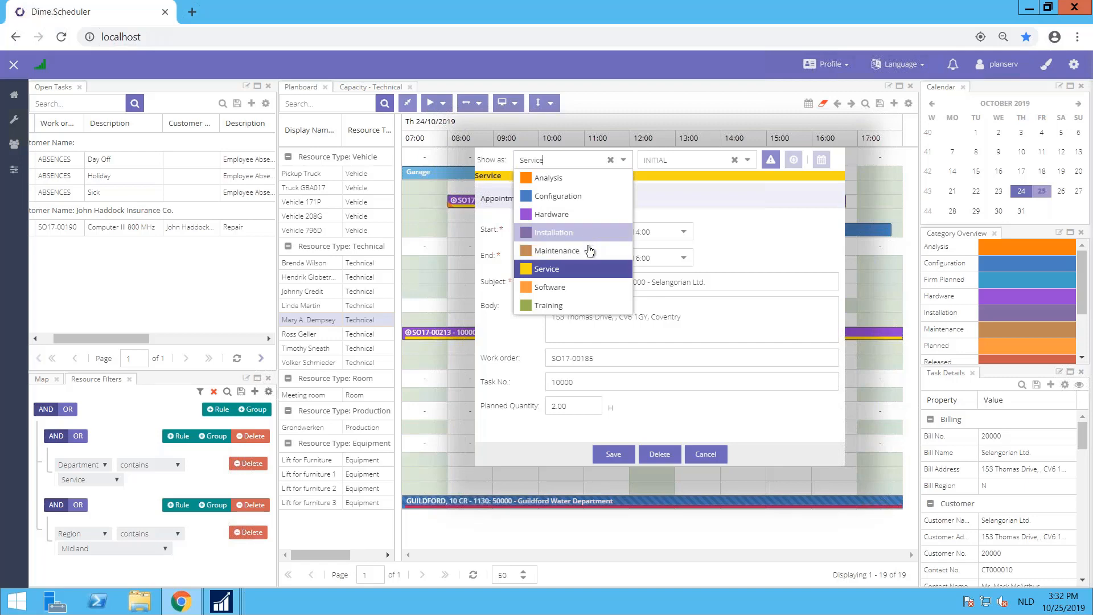
left_click(567, 307)
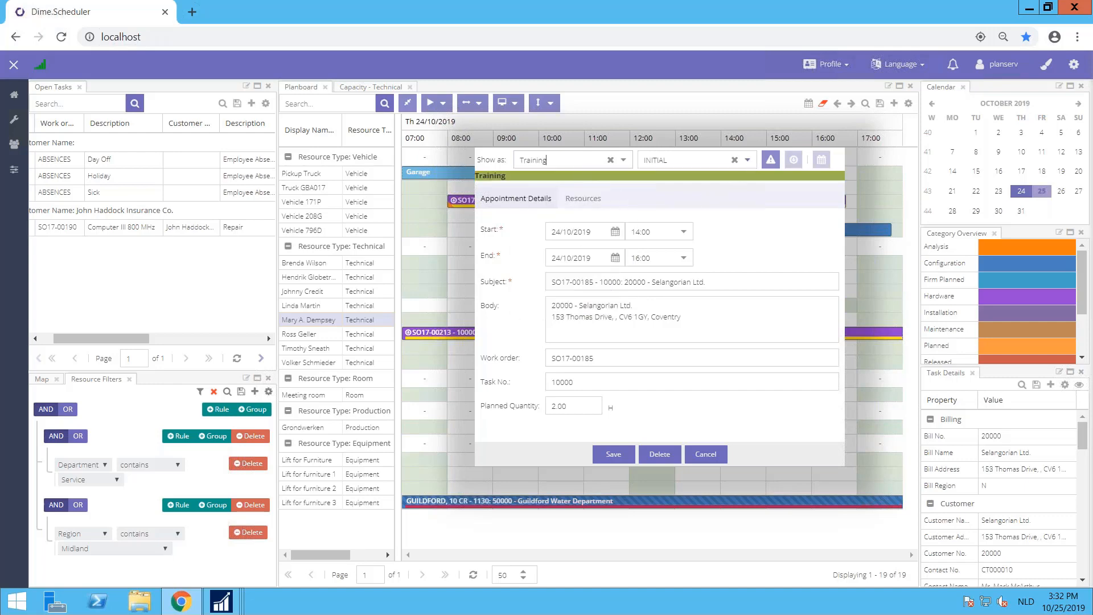
left_click(748, 160)
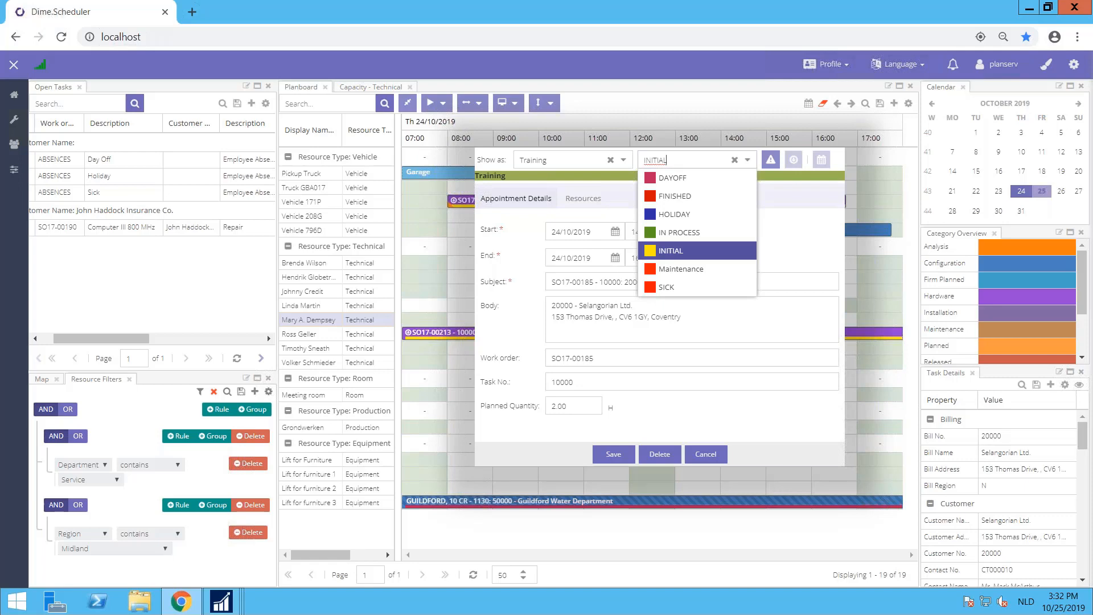
left_click(670, 232)
left_click(623, 160)
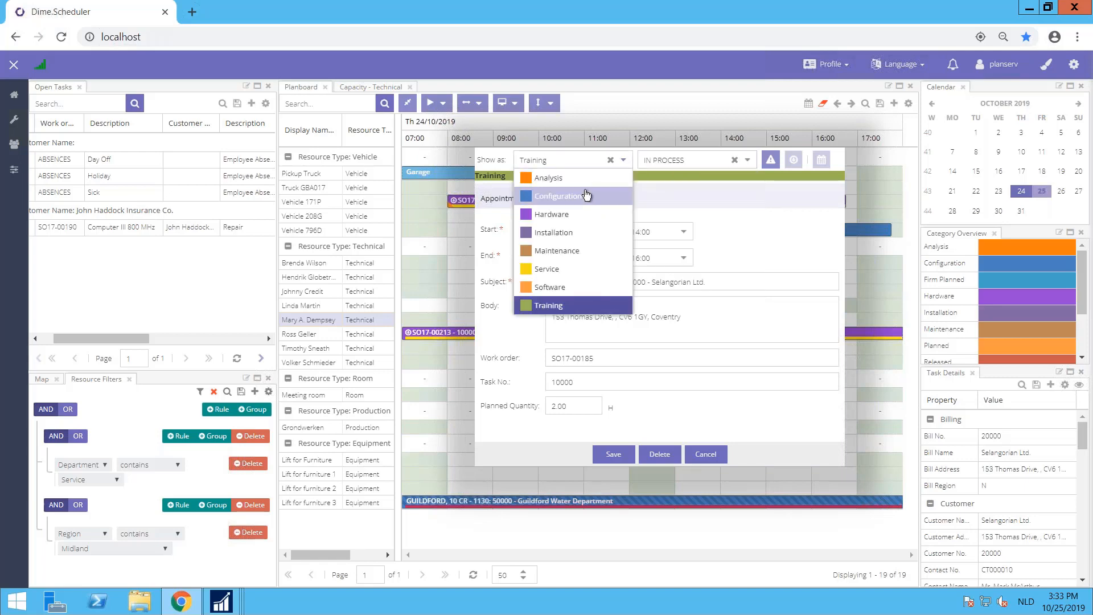
left_click(586, 196)
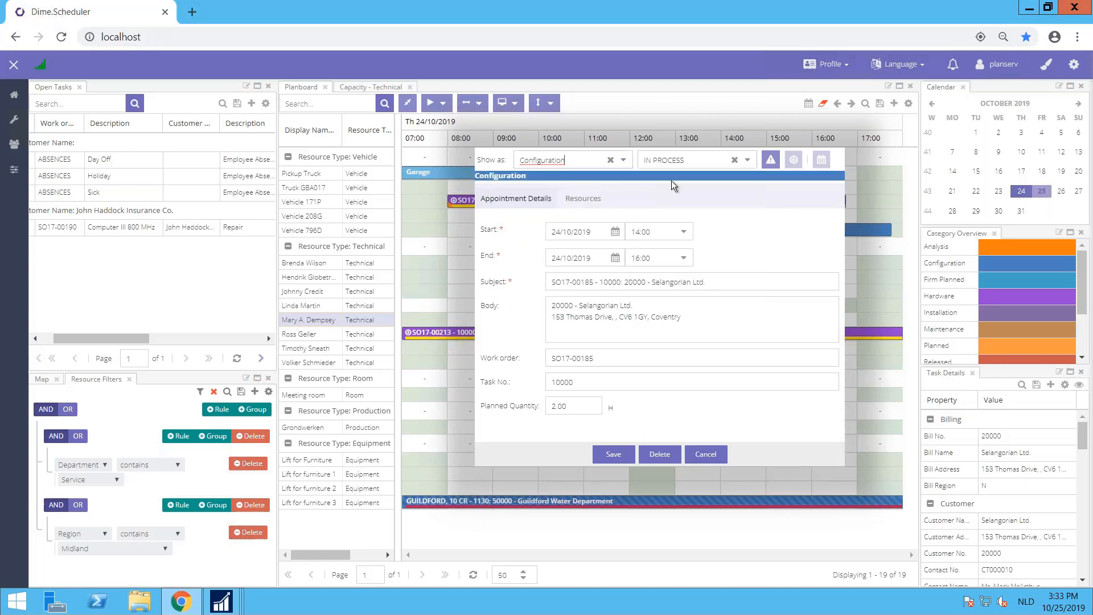
left_click(609, 455)
Step: Change the time marker of the Selangorian Ltd. appointment to FINISHED and save it
mouse_move(761, 323)
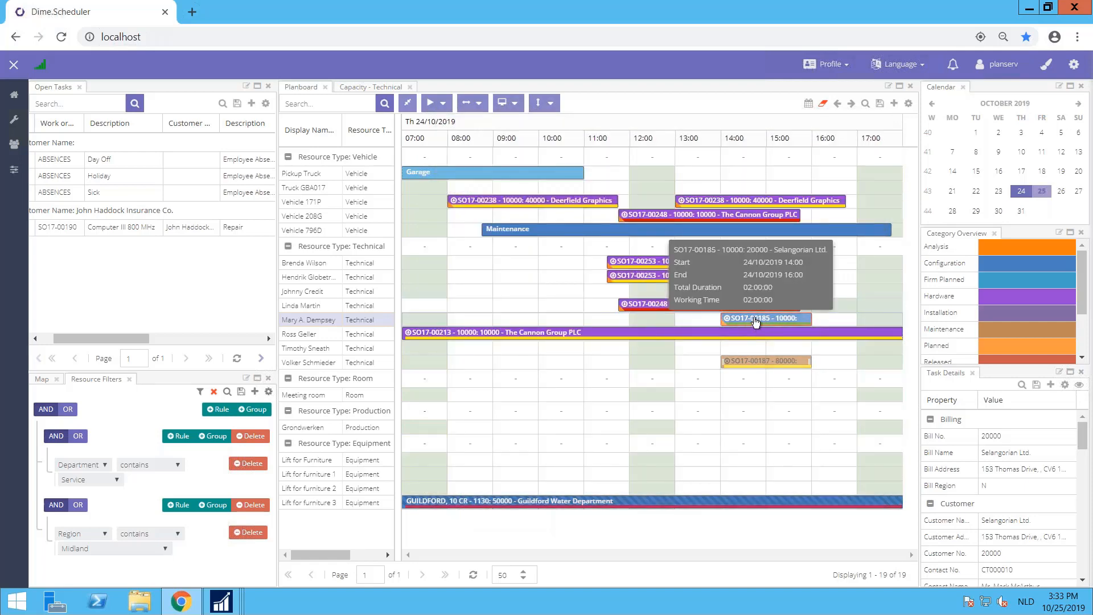
double_click(755, 322)
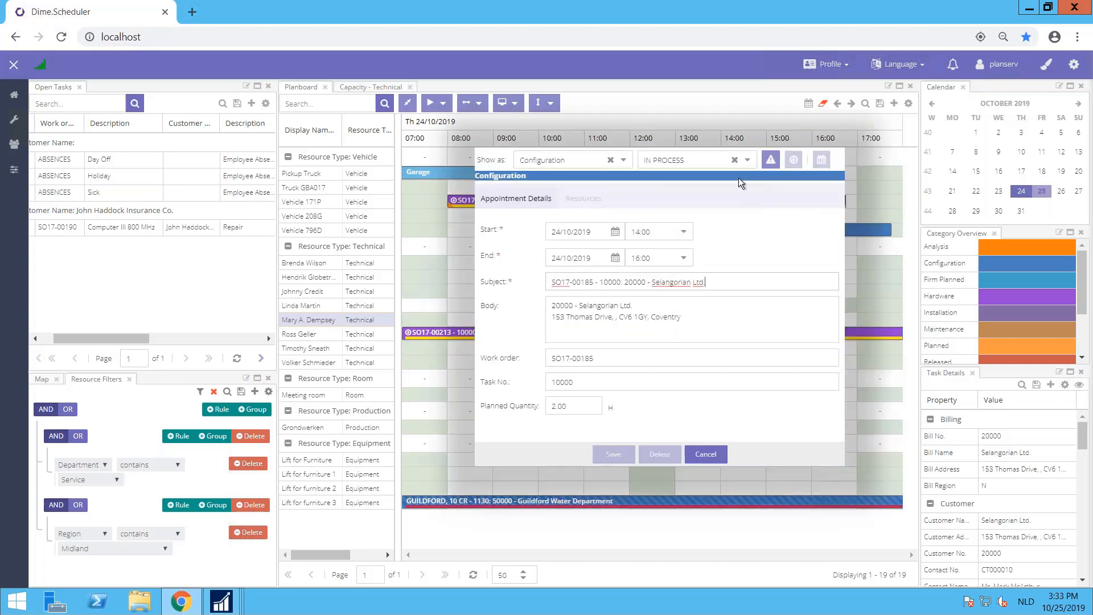
left_click(748, 160)
left_click(704, 194)
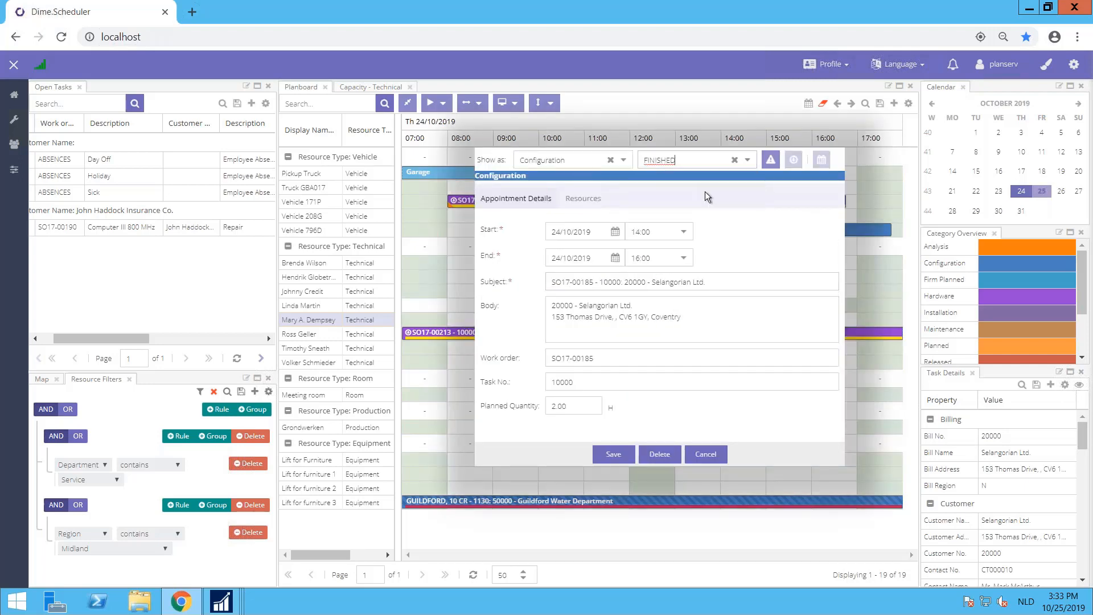
left_click(613, 454)
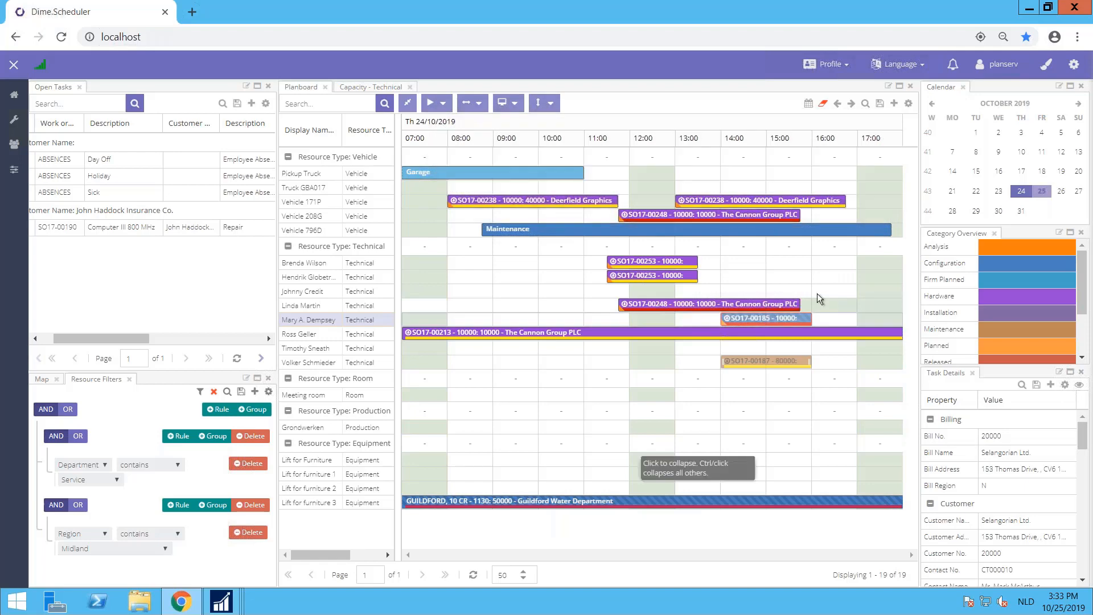
Step: Add Vehicle 171P to the resources of the Selangorian Ltd. appointment, save it, and move it to 08:45 on 24 October
mouse_move(768, 329)
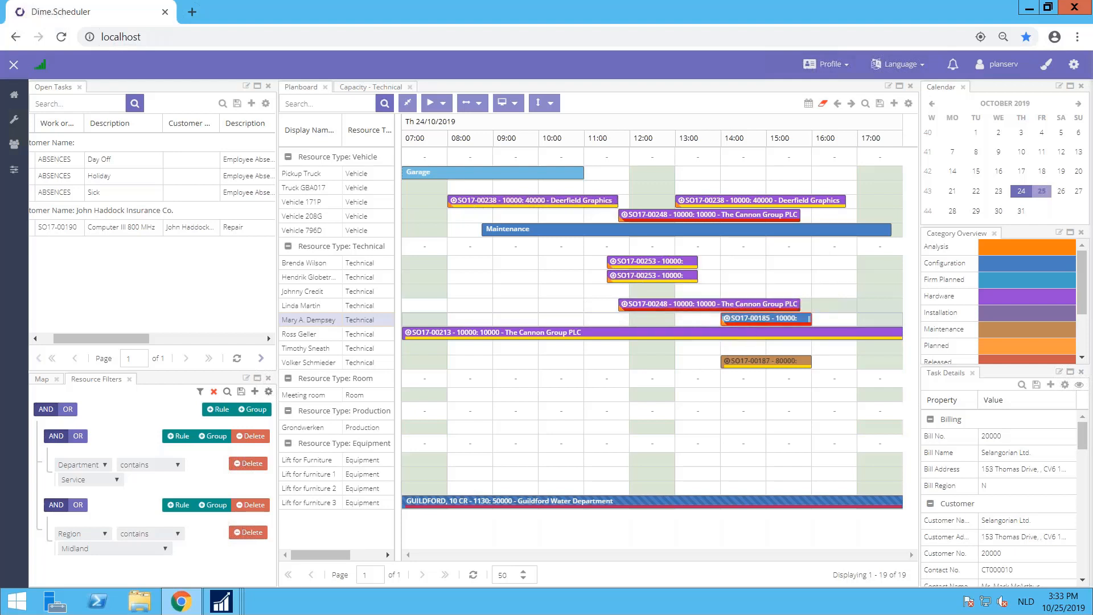
double_click(747, 319)
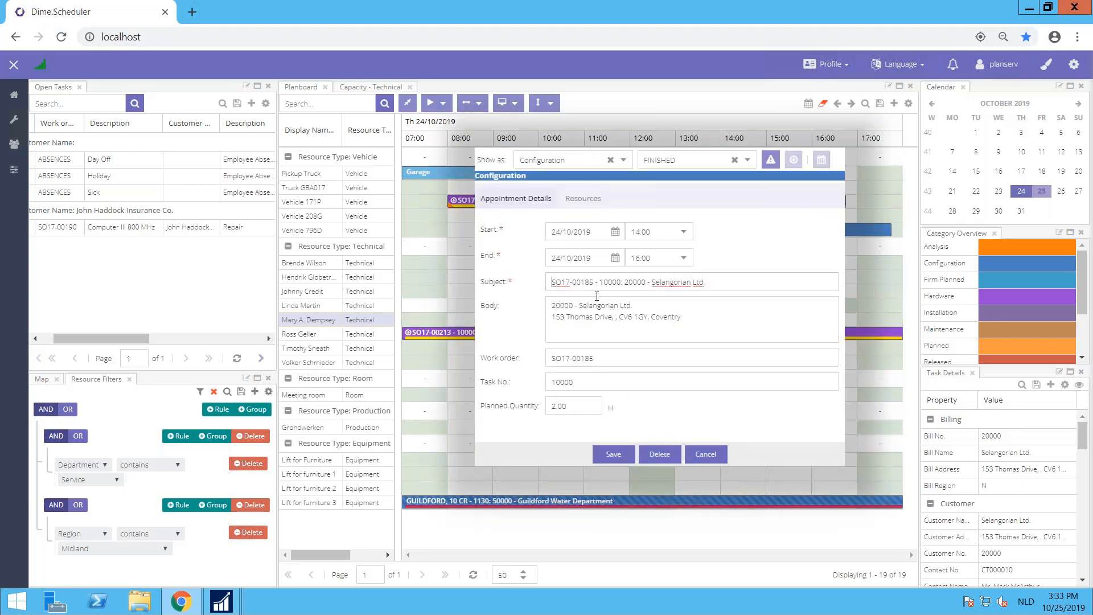
left_click_drag(597, 296, 765, 314)
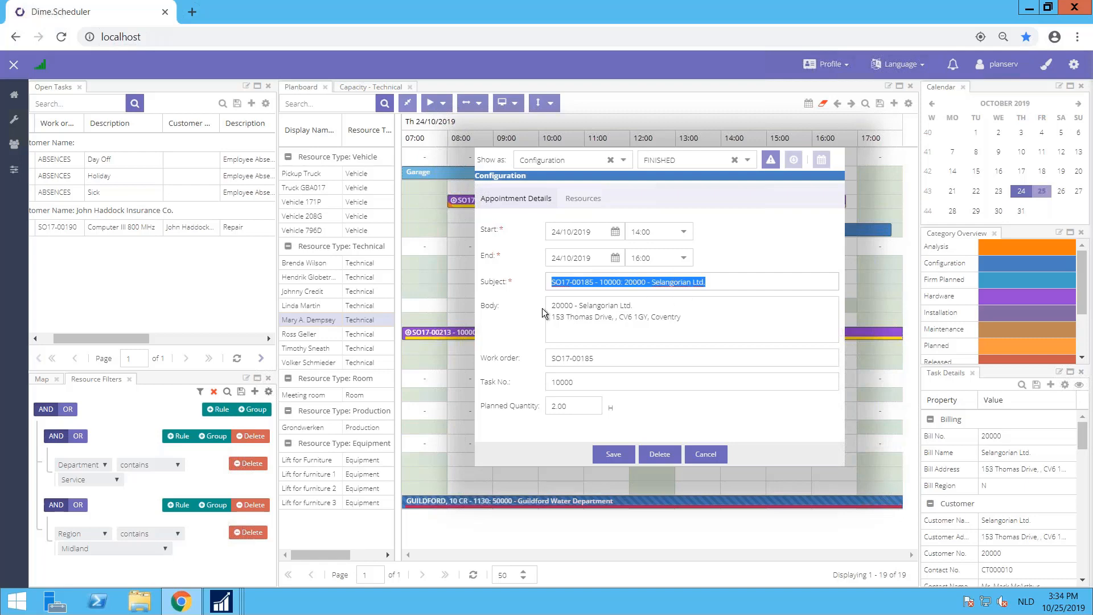
left_click_drag(551, 306, 698, 322)
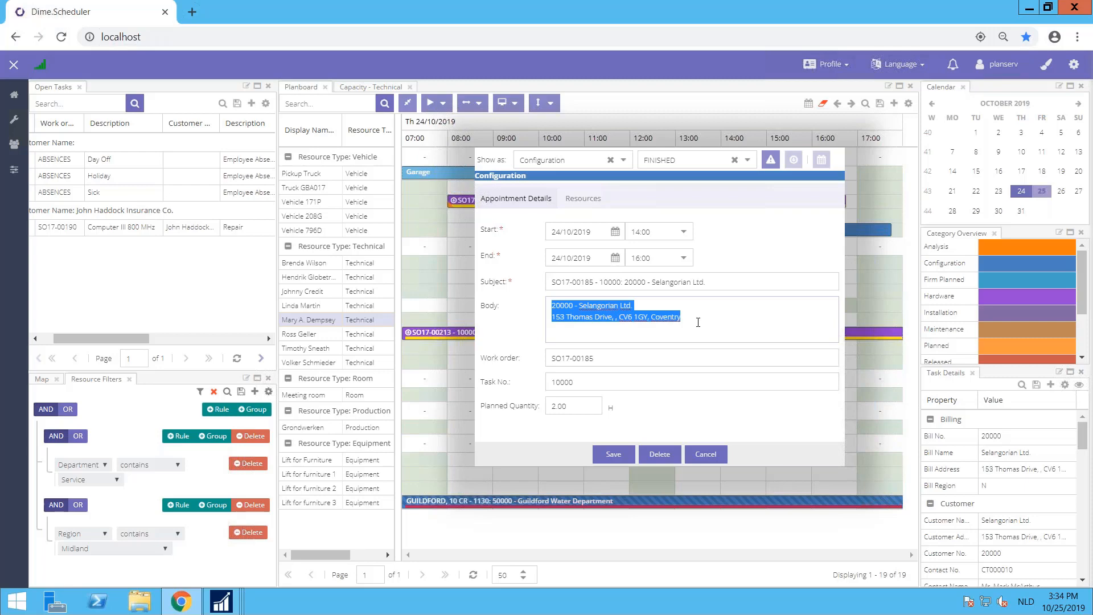
left_click(582, 199)
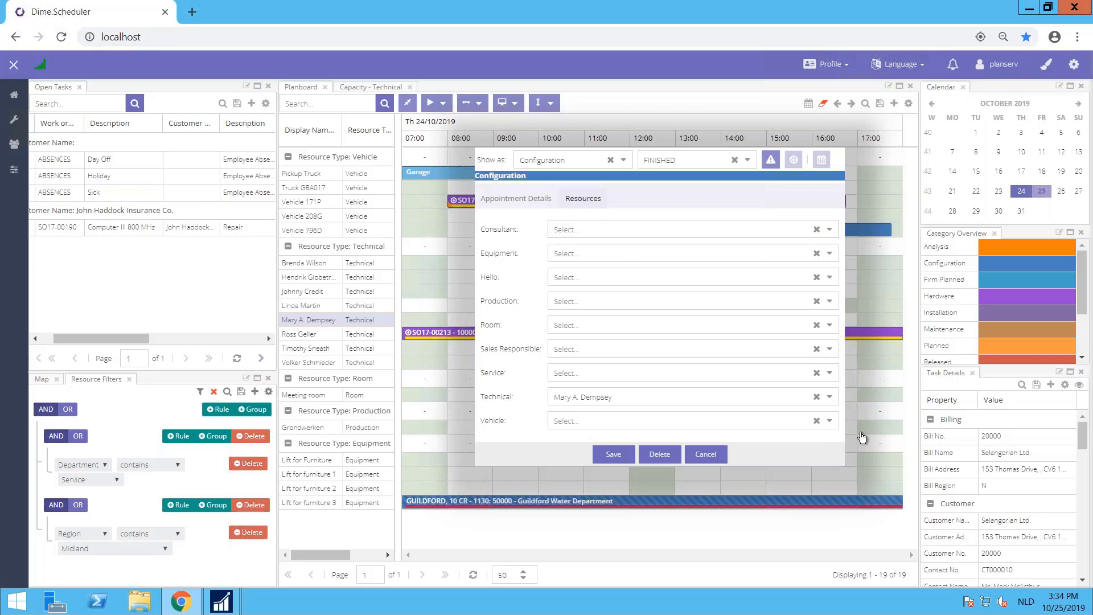
left_click(829, 421)
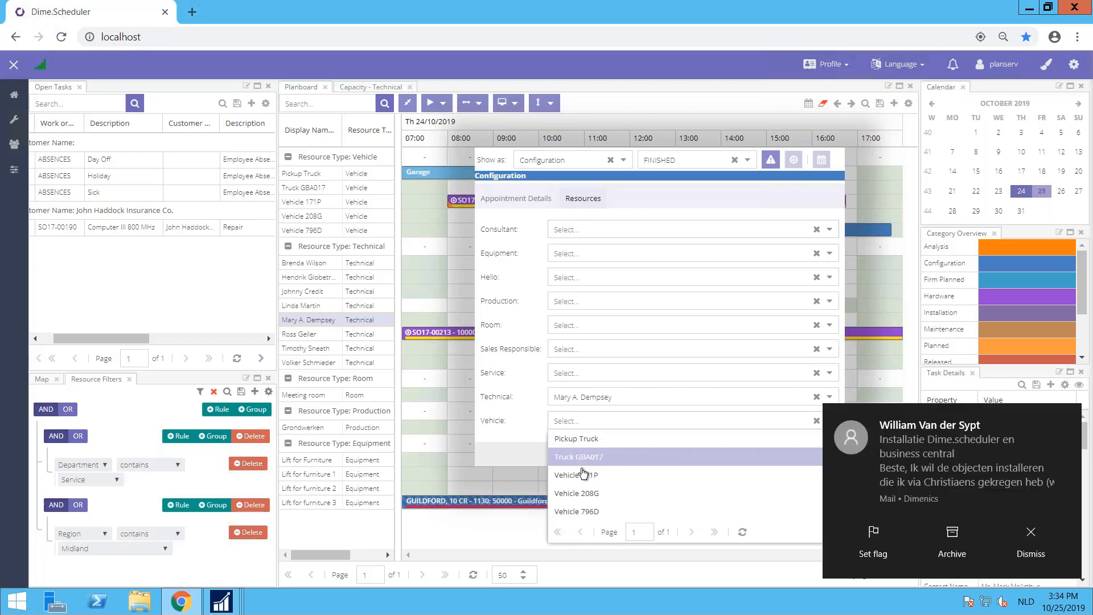
left_click(567, 476)
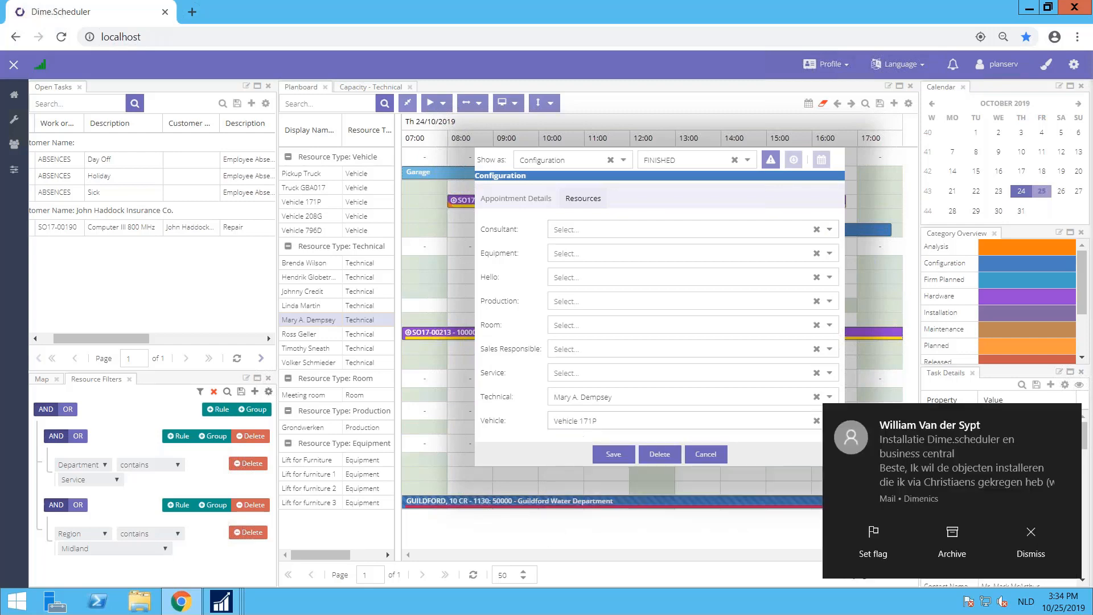
left_click(614, 455)
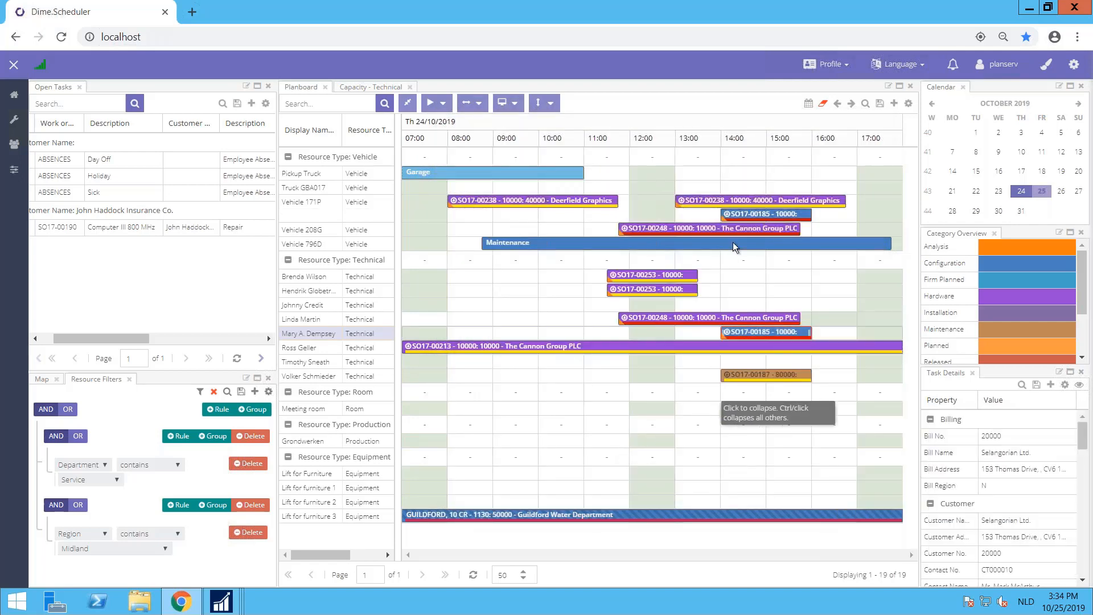
left_click_drag(746, 216, 506, 214)
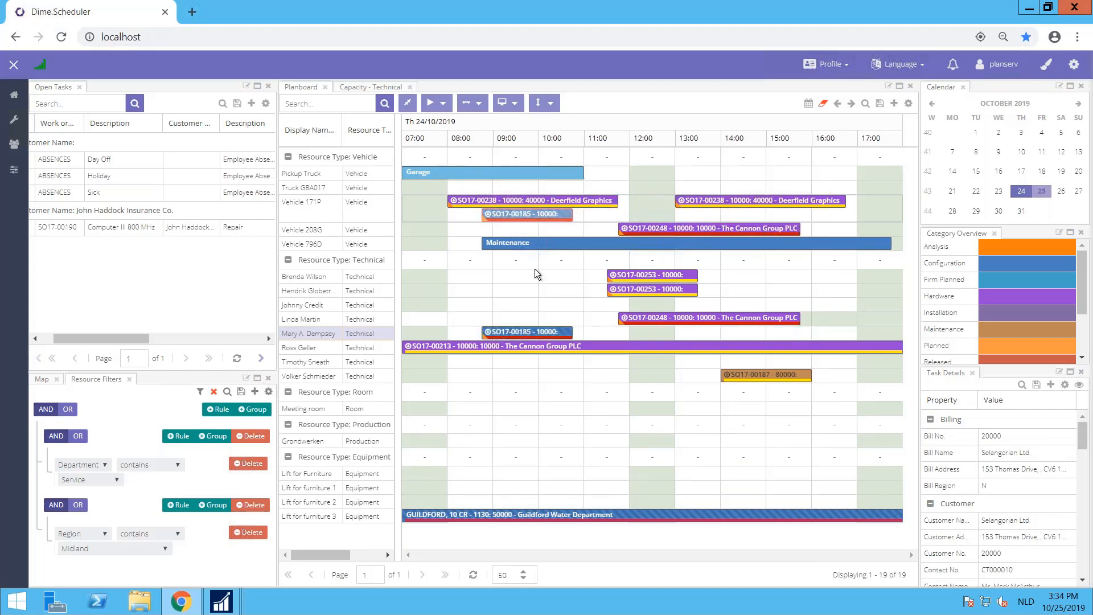
Step: Examine the detail properties of the Selangorian Ltd. appointment in the Vehicle 171P row and close them
right_click(535, 216)
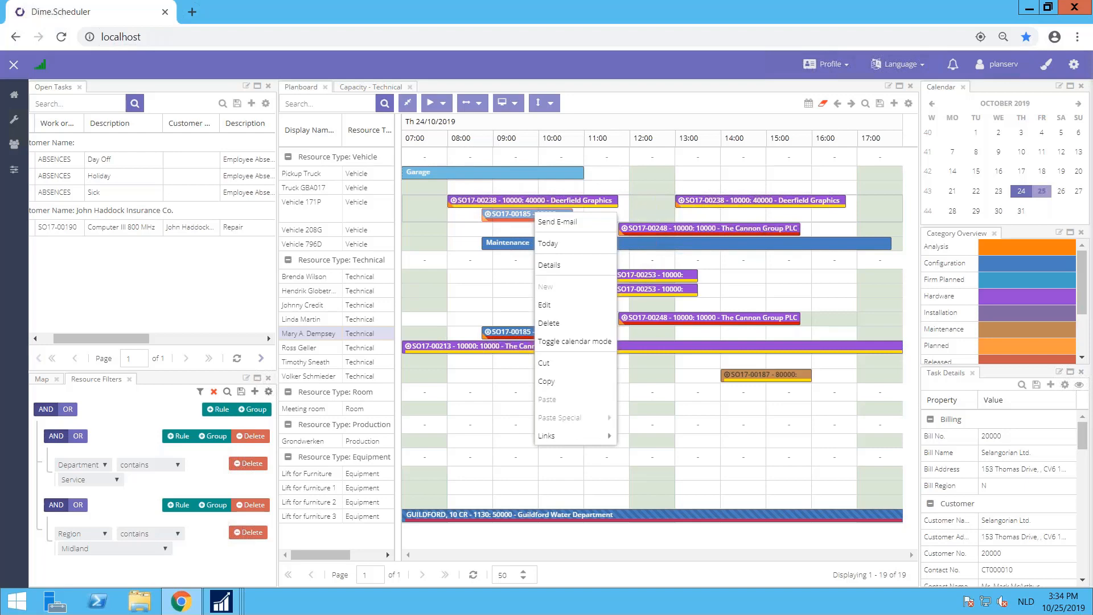
left_click(570, 265)
left_click_drag(682, 219, 517, 195)
left_click(666, 183)
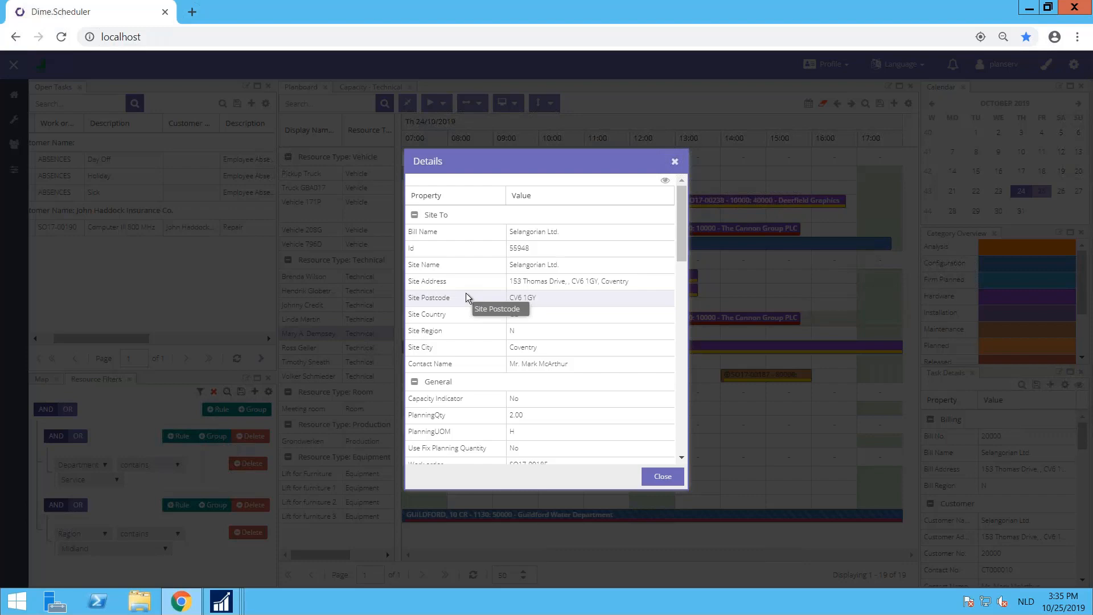
left_click(663, 476)
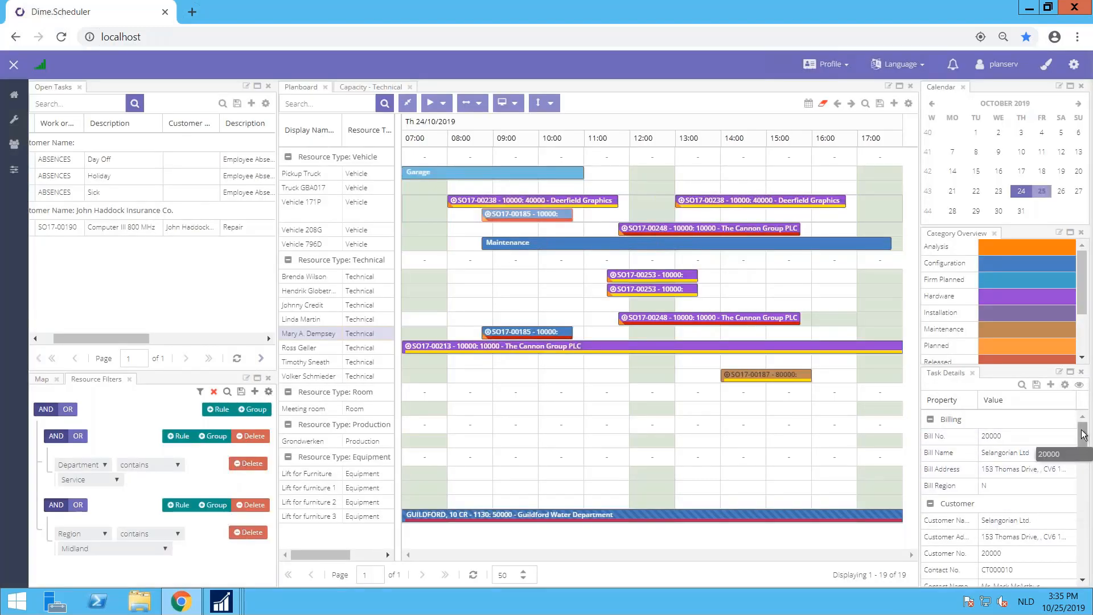
Step: Look through the task details of the technician's Selangorian Ltd. appointment and of The Cannon Group PLC appointment in the technician row above
left_click_drag(1083, 434, 1083, 510)
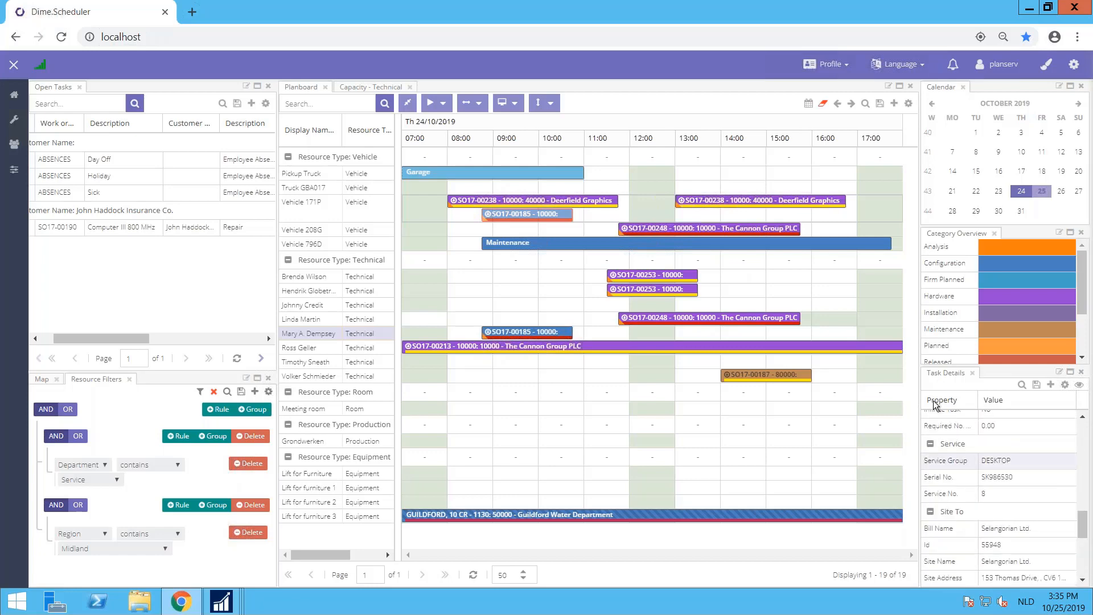
left_click(522, 334)
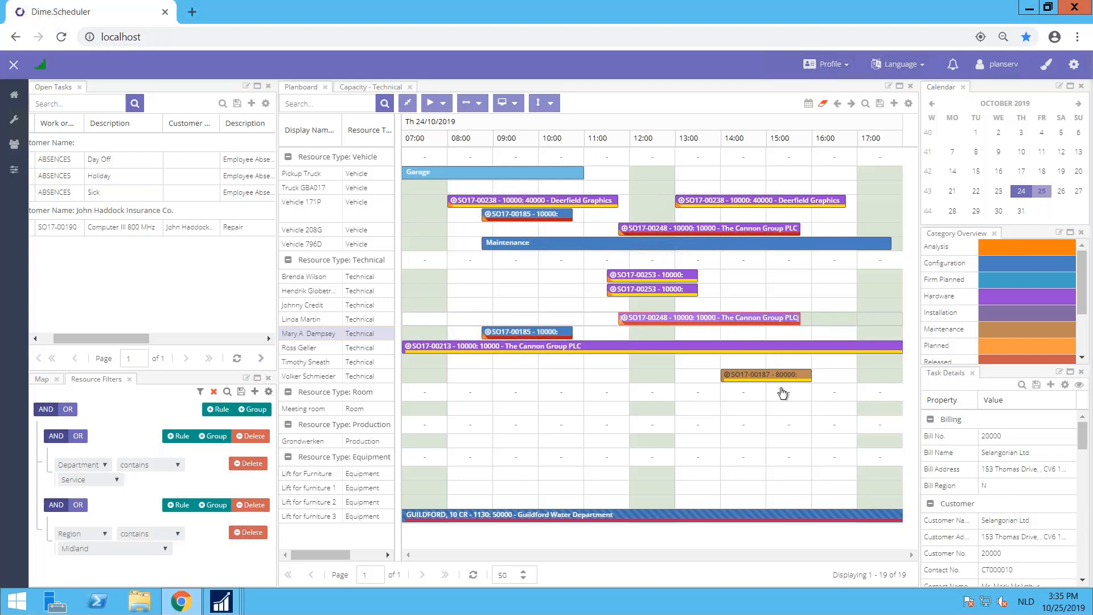
left_click(649, 317)
left_click_drag(1083, 438, 1084, 464)
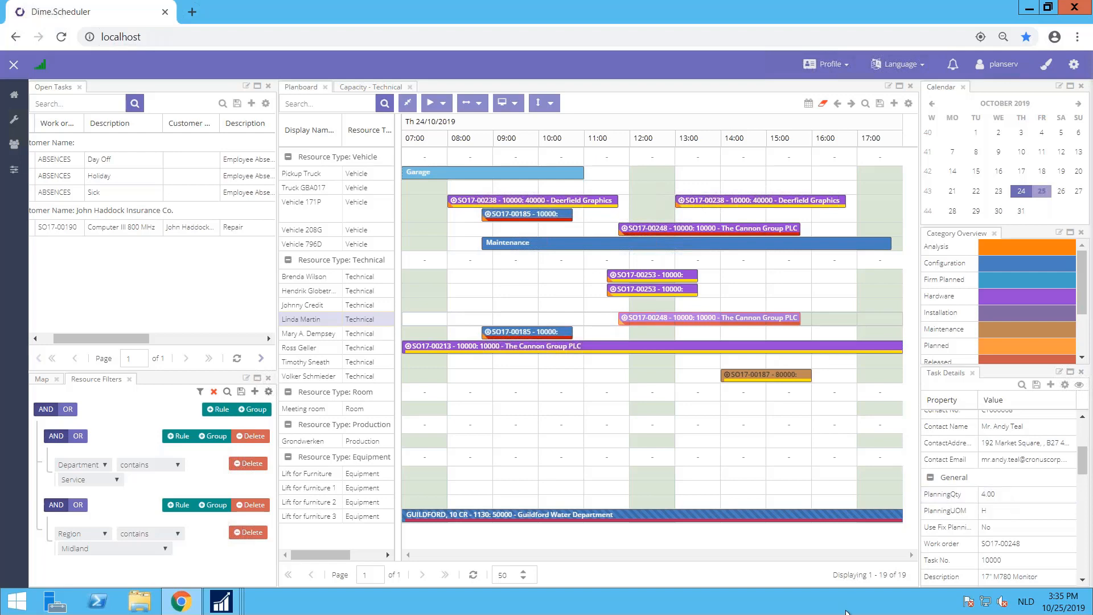
Step: Show 21 to 24 October on the planboard in the work week view
left_click_drag(952, 190, 1023, 194)
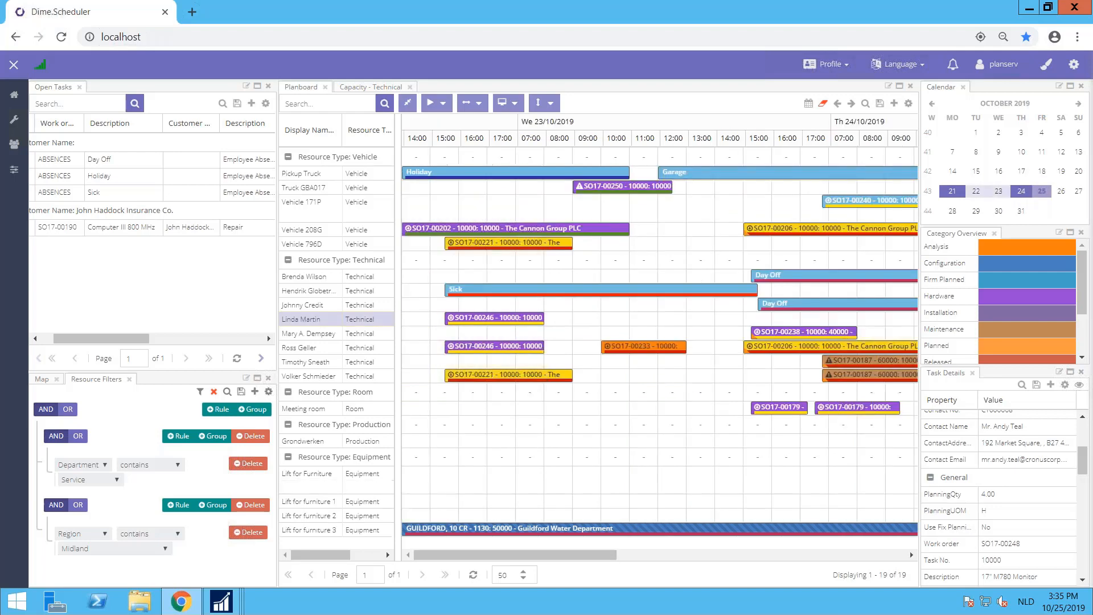
left_click(515, 104)
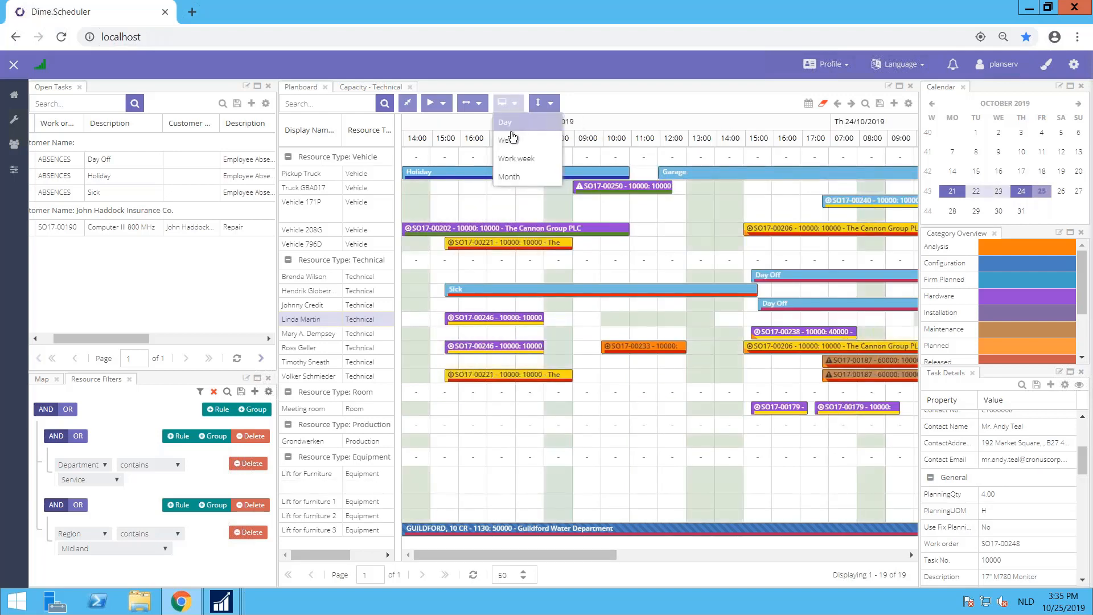
left_click(514, 160)
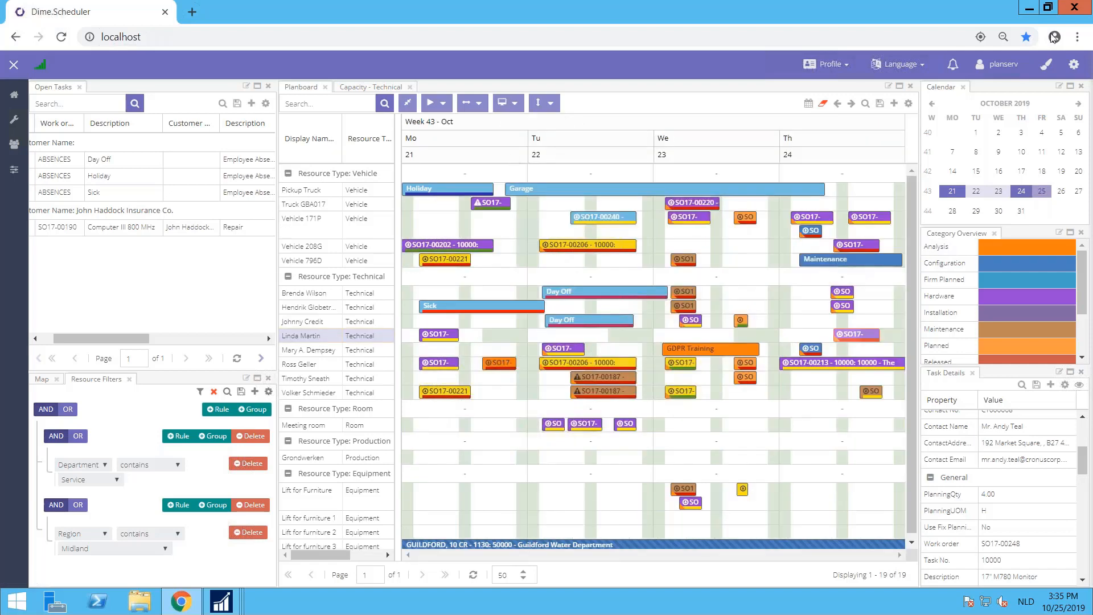
Step: Browse the planboard back to the week of 14 October, and return it to 21 to 25 October
left_click(1046, 174)
left_click_drag(1043, 176, 953, 196)
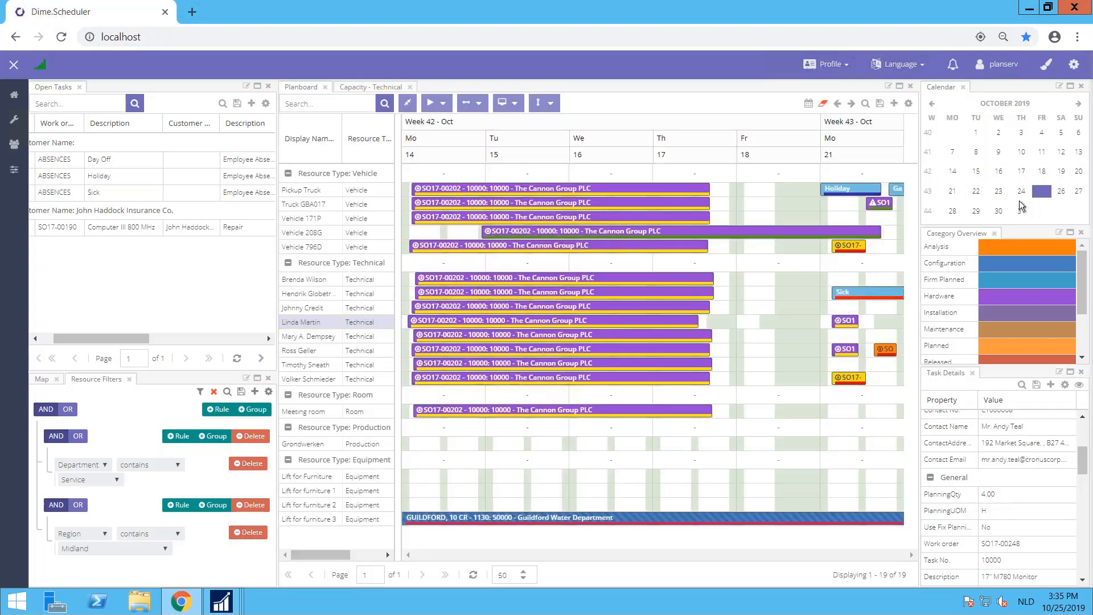
left_click_drag(950, 195, 1032, 200)
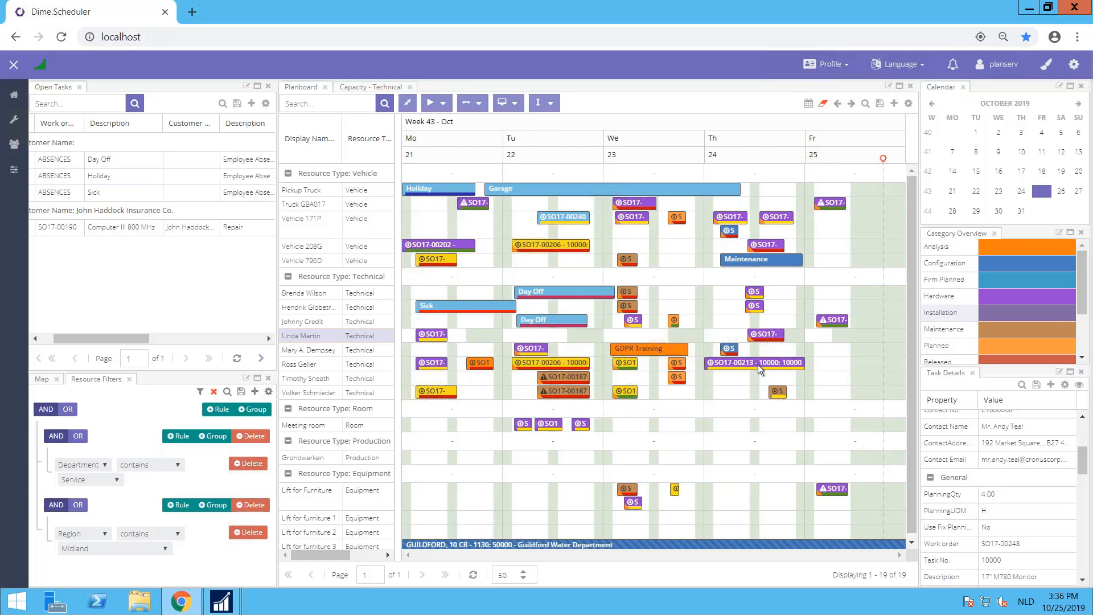
Step: Log out and sign in as the job planner with that account's saved e-mail address and password
left_click(1005, 59)
left_click(944, 95)
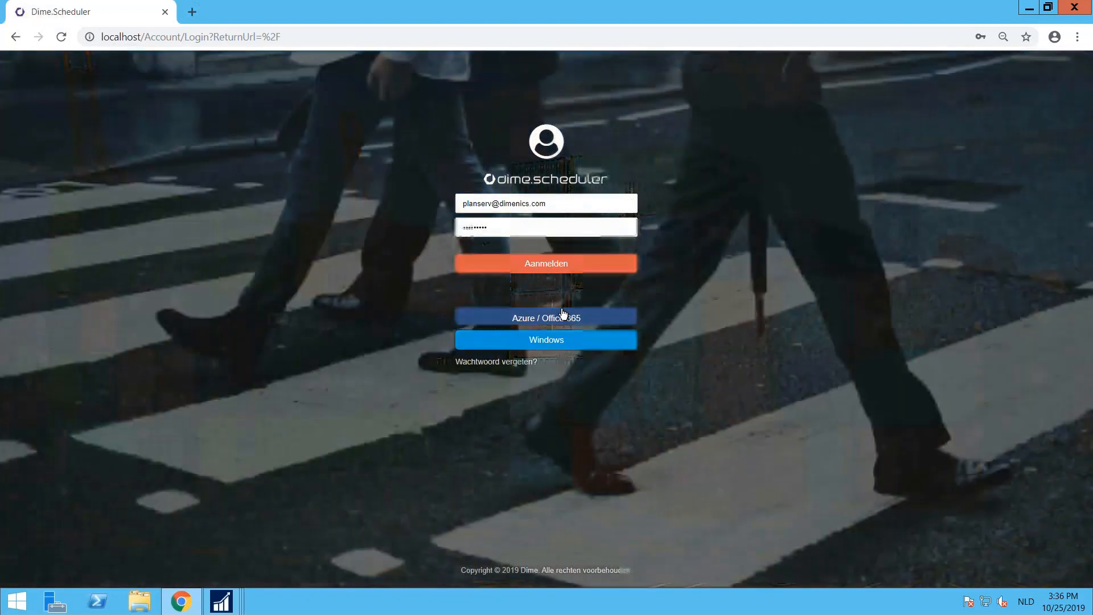
left_click(504, 202)
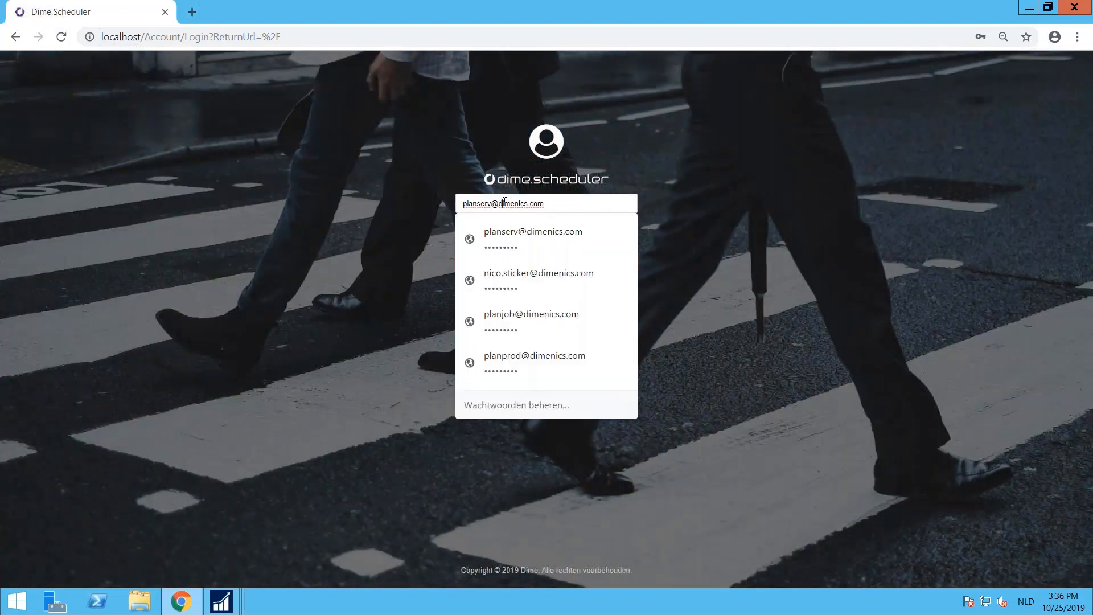
left_click(520, 316)
key("Return")
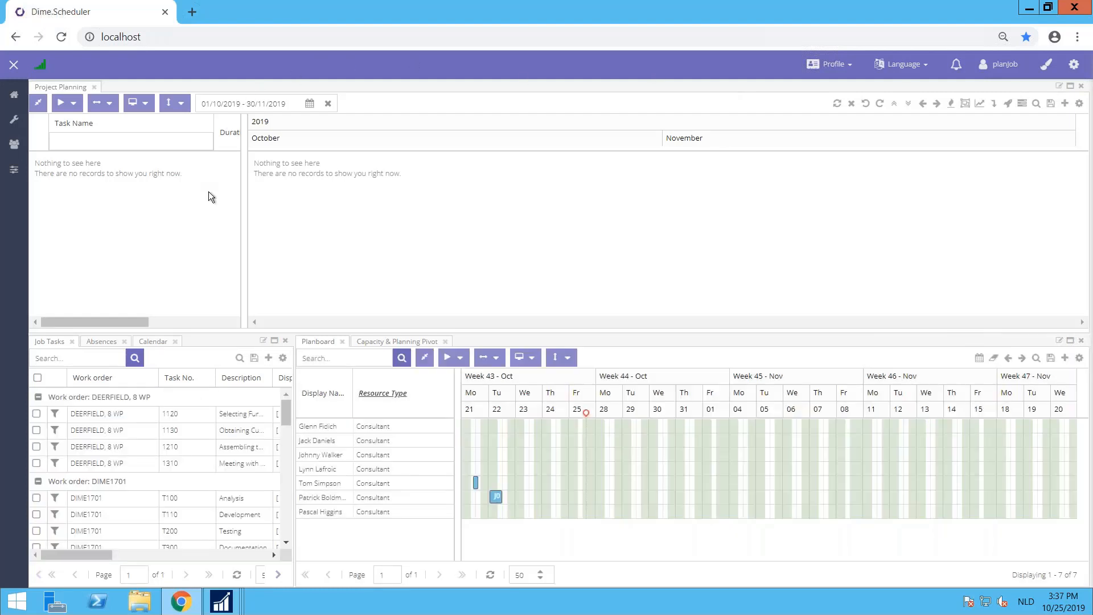
Step: View the available absence tasks and return to the list of job tasks
left_click(95, 343)
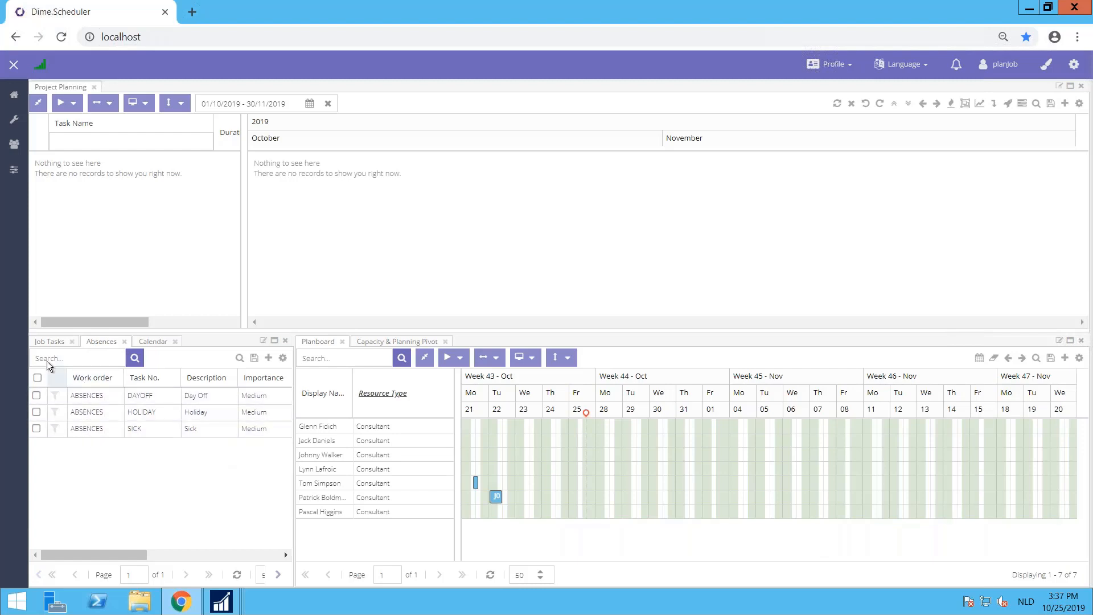
left_click(42, 345)
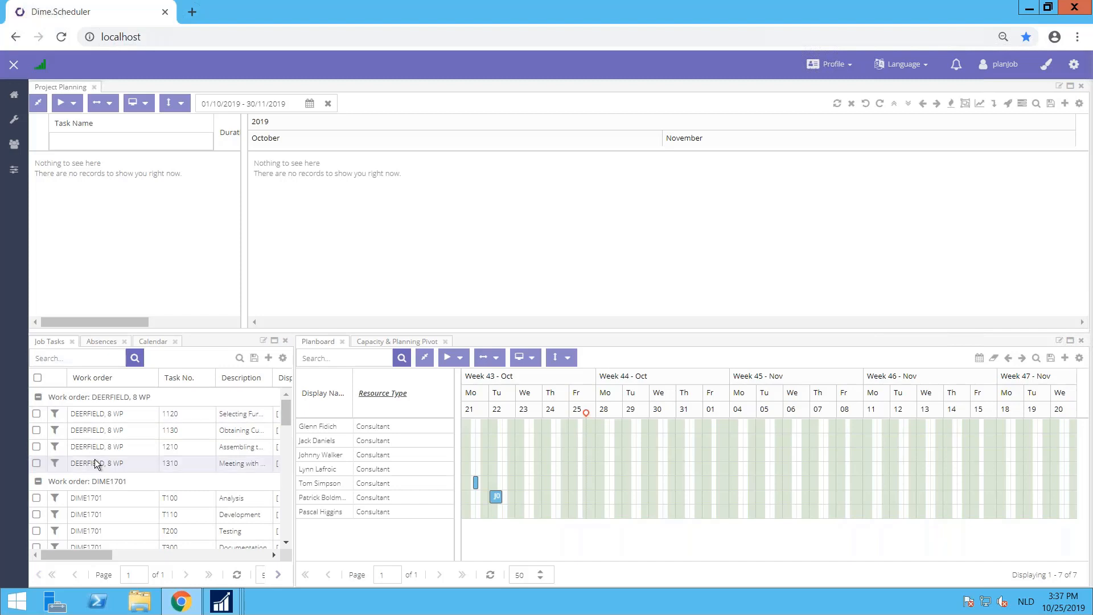
Step: Open the project of work order J00050 from its Roads task 1410 in the job tasks list
scroll(103, 472, "down", 2)
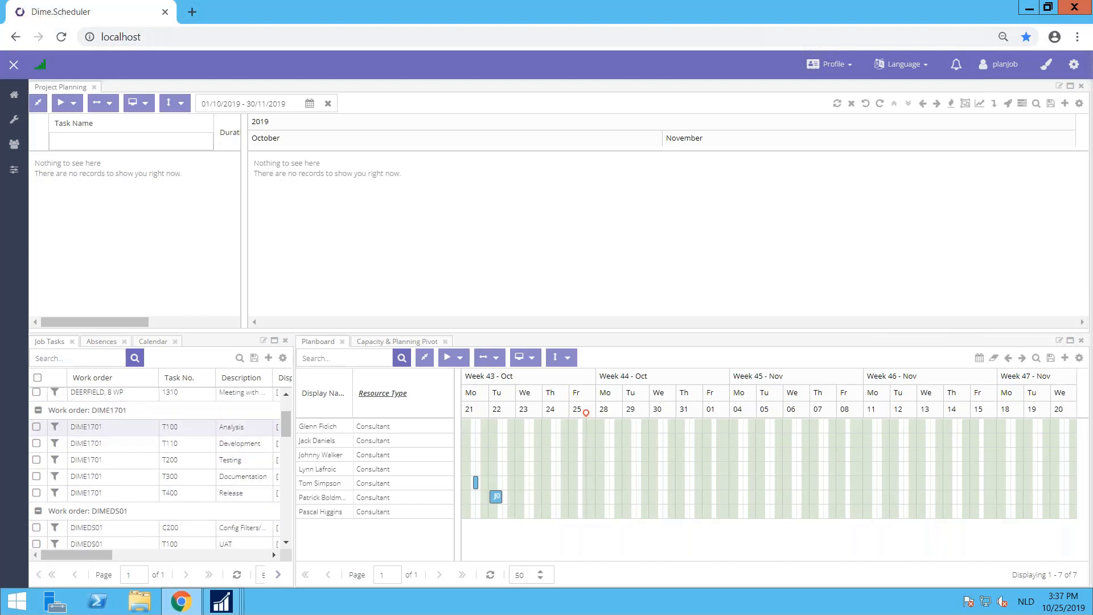
scroll(143, 432, "down", 4)
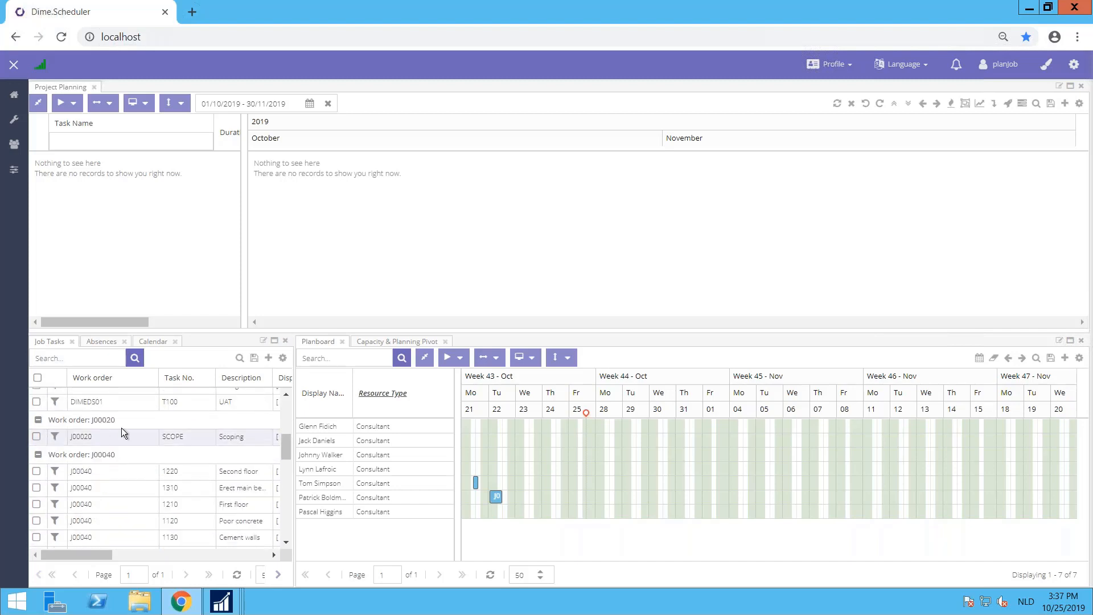
scroll(121, 428, "down", 2)
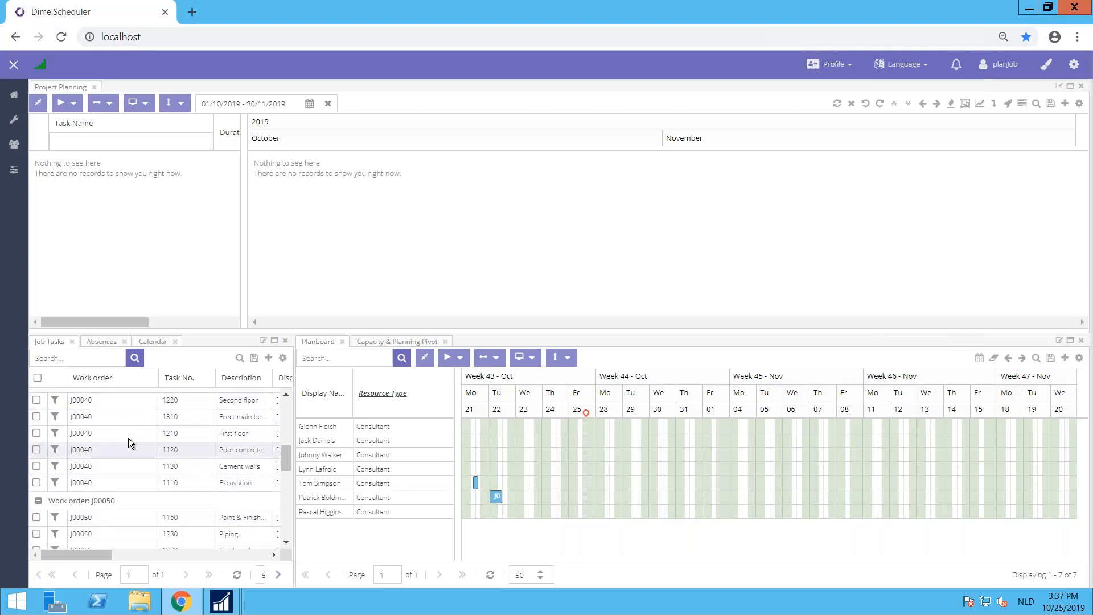
scroll(128, 439, "down", 4)
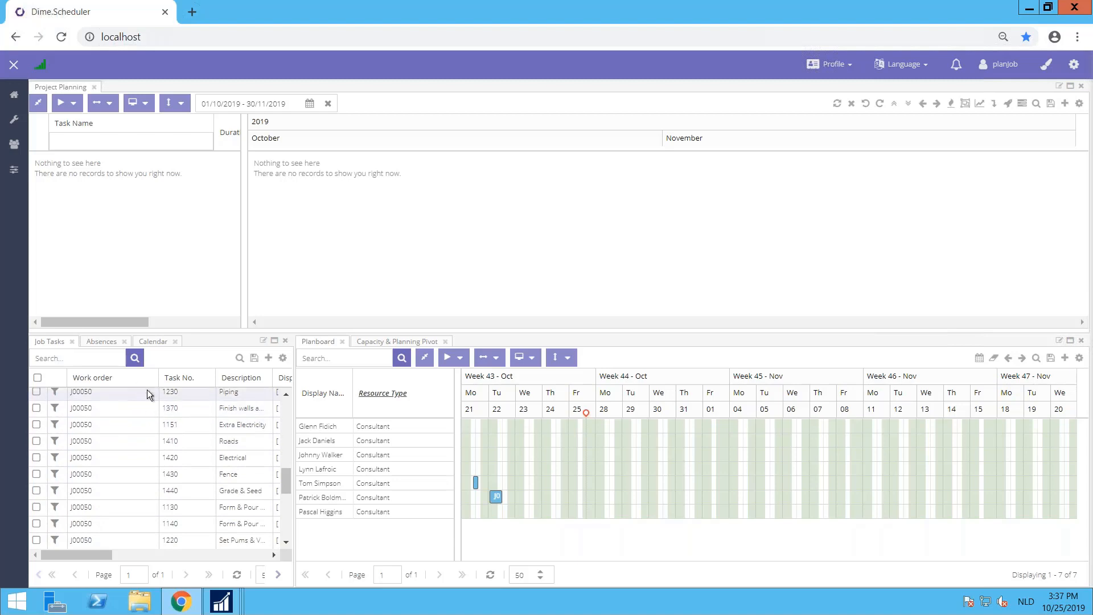
right_click(89, 445)
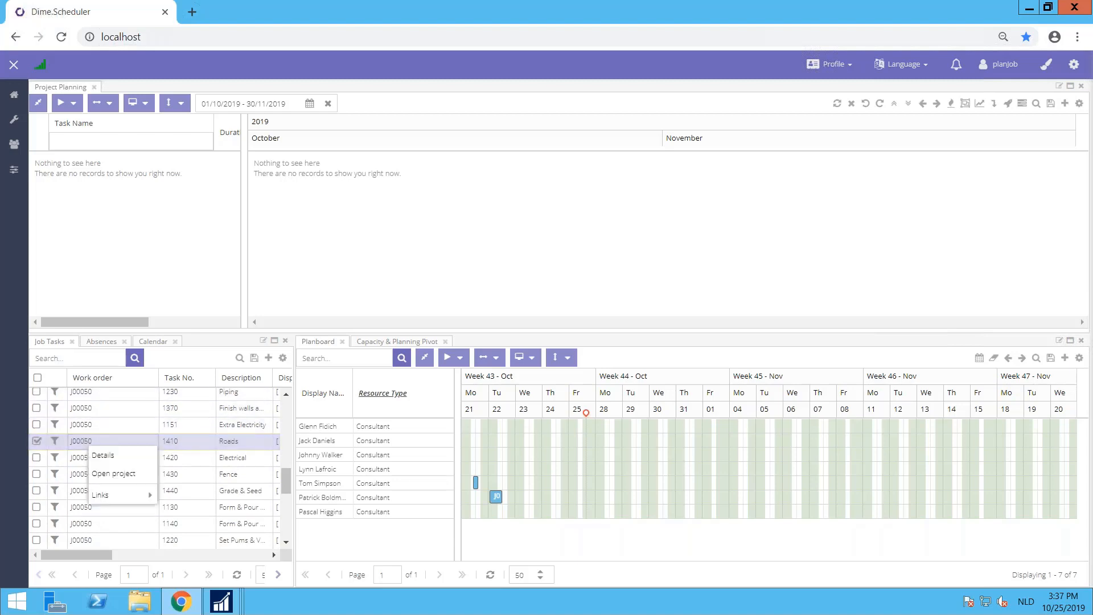
left_click(128, 478)
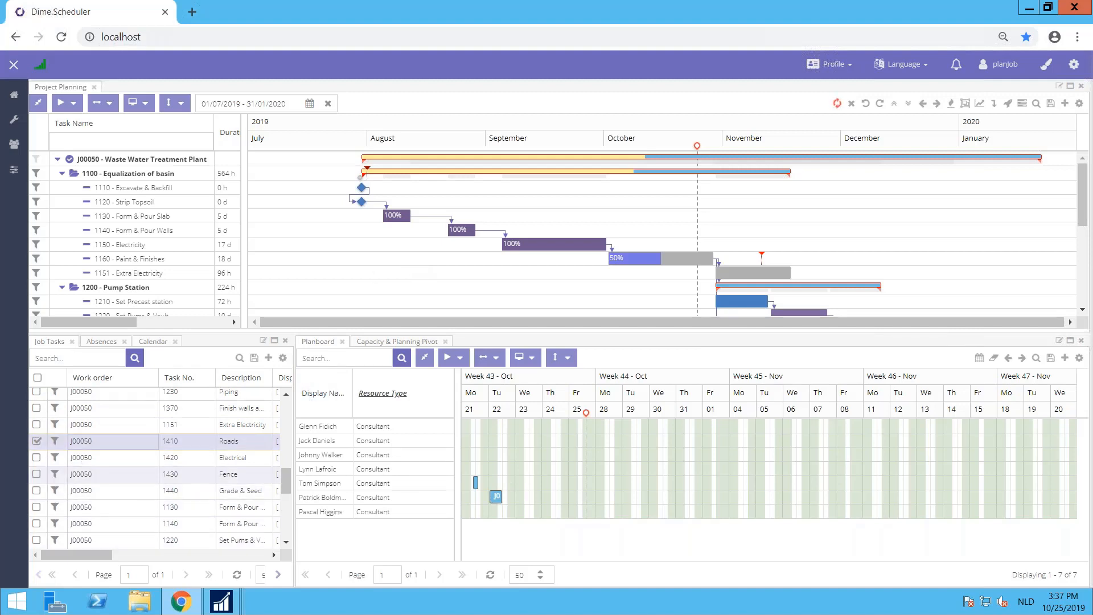
Step: Examine the display quantity columns of the J00050 job tasks, including the Roads task
left_click_drag(79, 555, 129, 540)
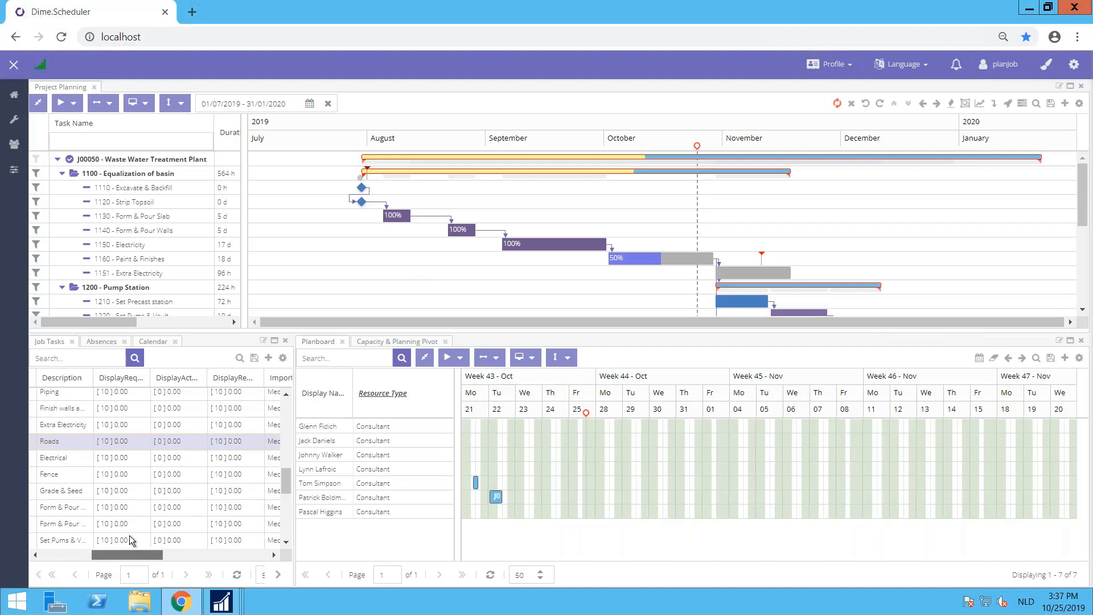
left_click(112, 435)
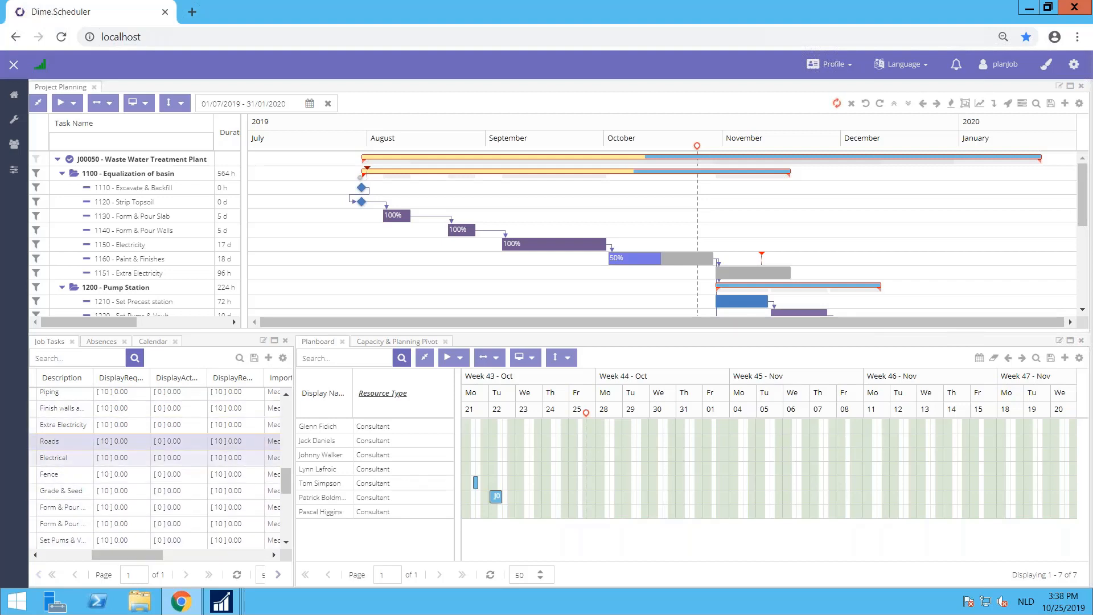
left_click(104, 441)
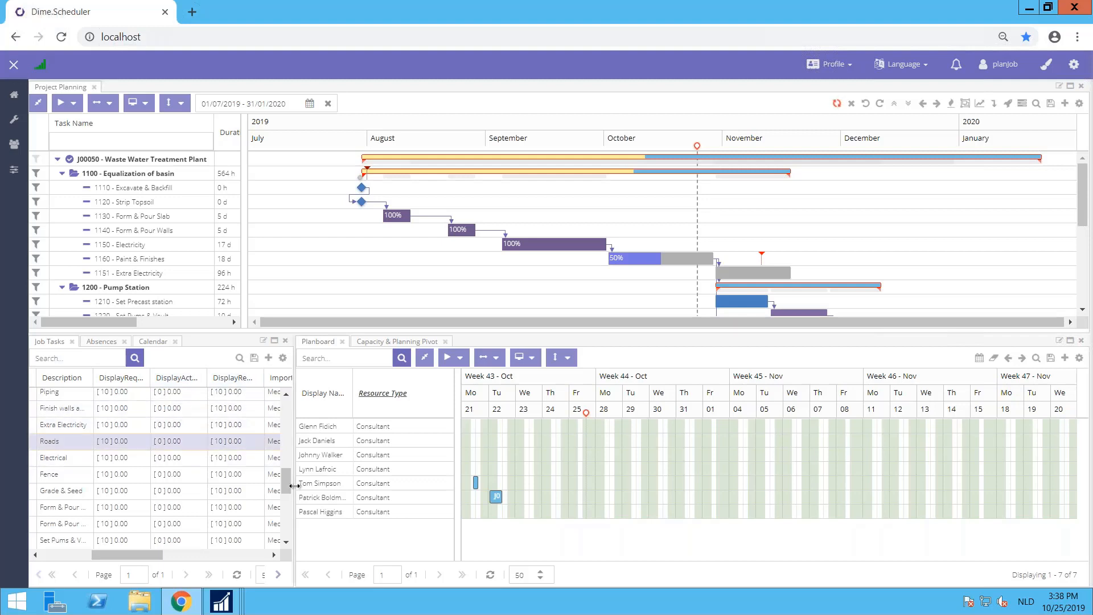
scroll(285, 466, "up", 2)
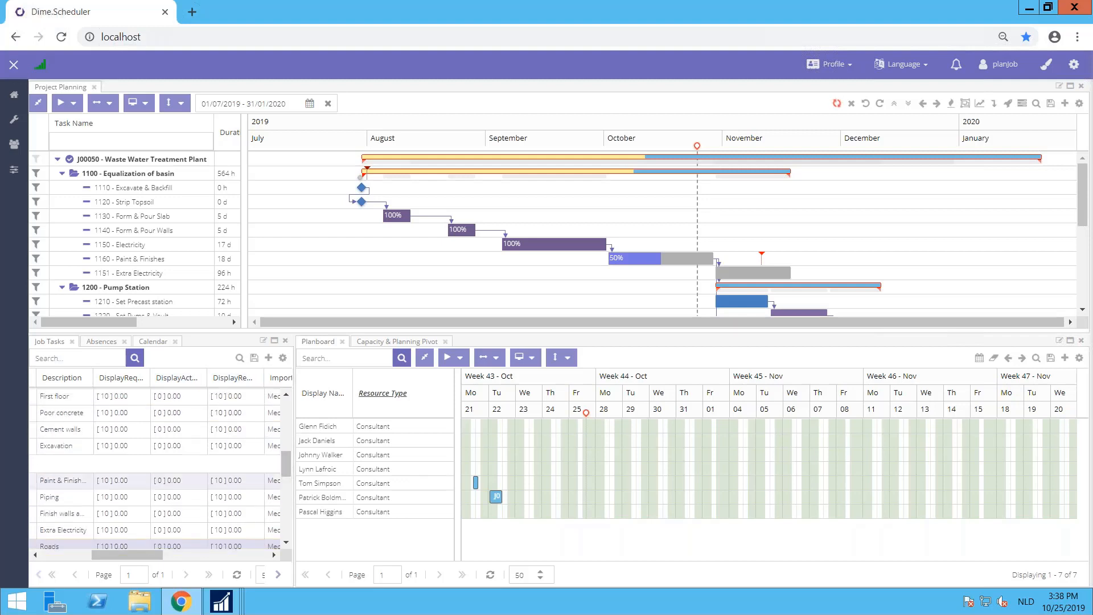
scroll(94, 511, "up", 1)
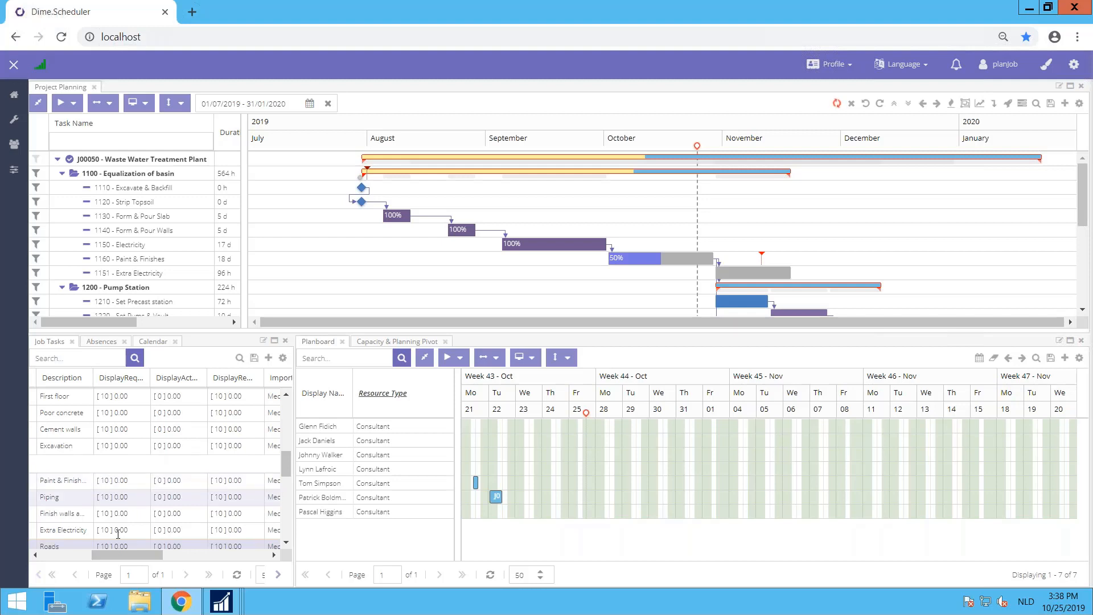
left_click_drag(102, 554, 52, 554)
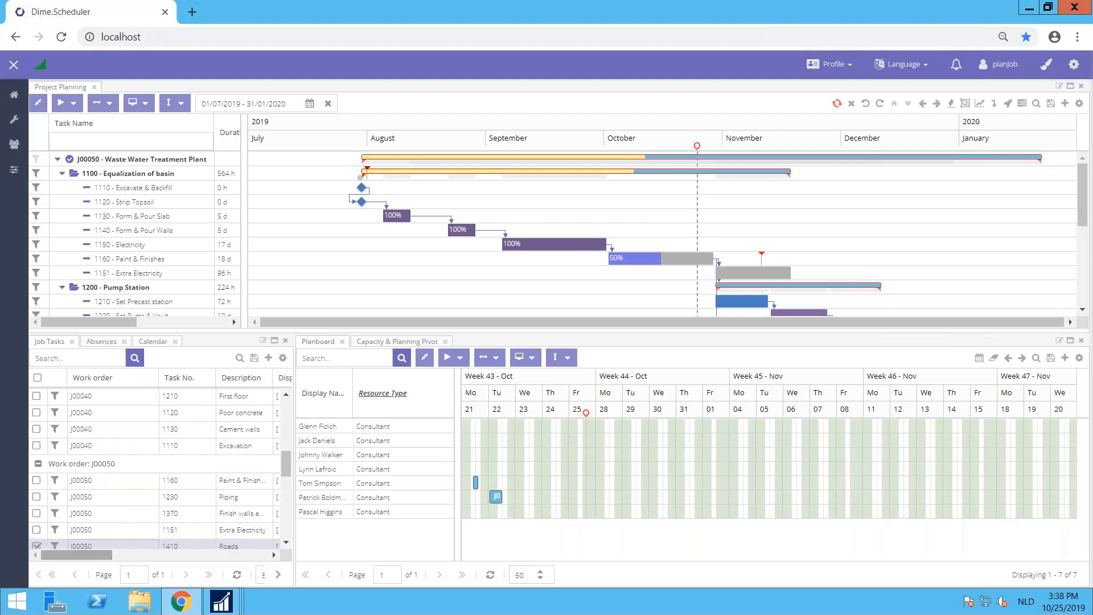
Step: Select the Grade & Seed task 1440 of J00050 and maximize the project planning chart
scroll(98, 463, "down", 3)
left_click(98, 459)
right_click(95, 456)
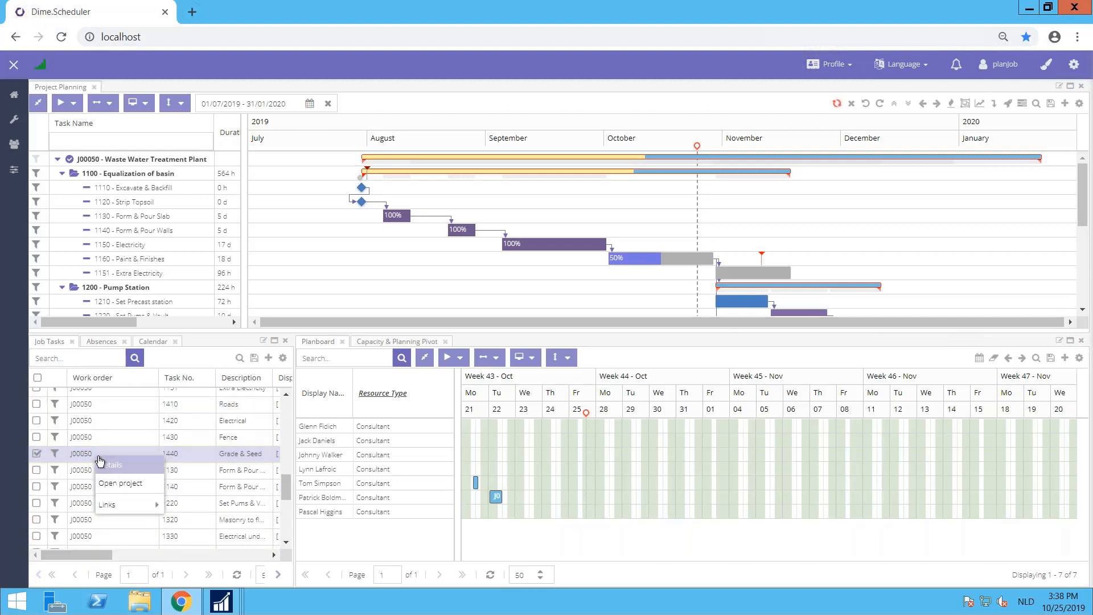
left_click(1070, 85)
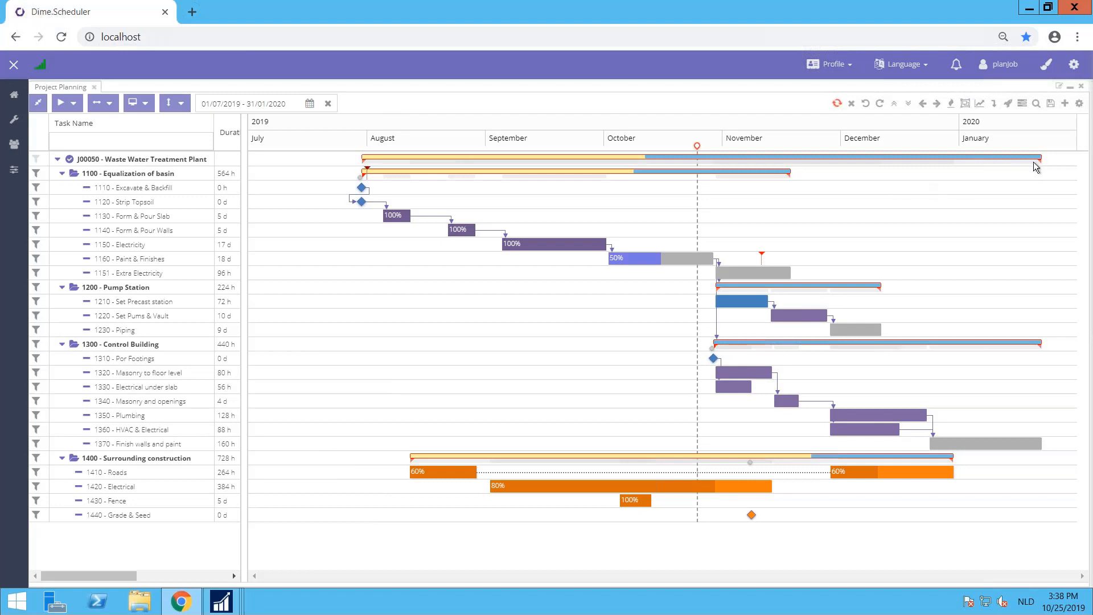
Step: Collapse the four task groups: Equalization of basin, Pump Station, Control Building and Surrounding construction
mouse_move(1034, 166)
left_click(62, 173)
left_click(62, 188)
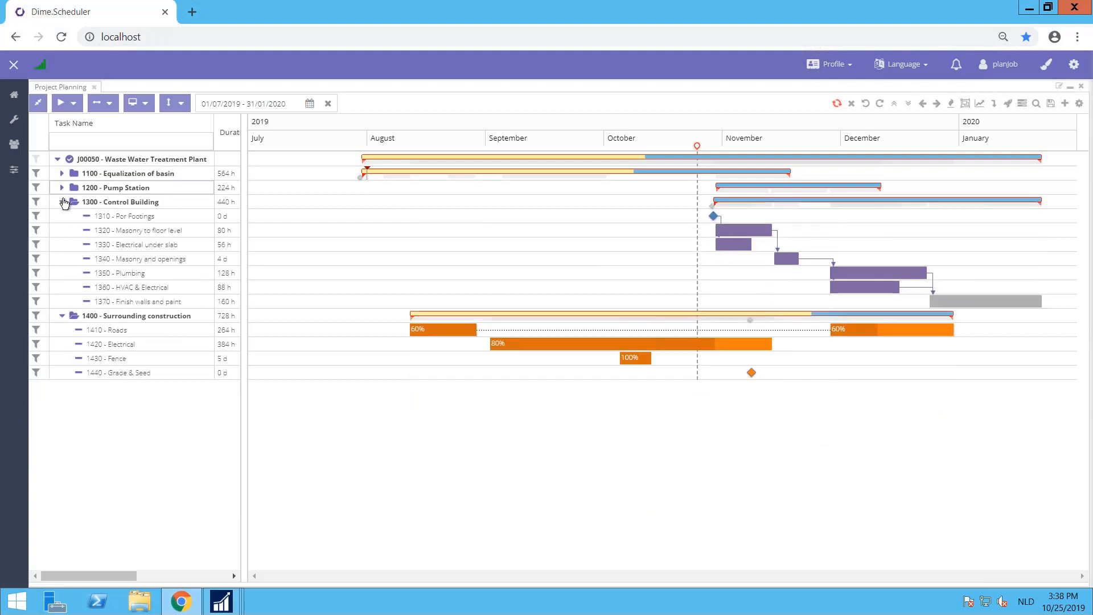
left_click(62, 202)
left_click(62, 215)
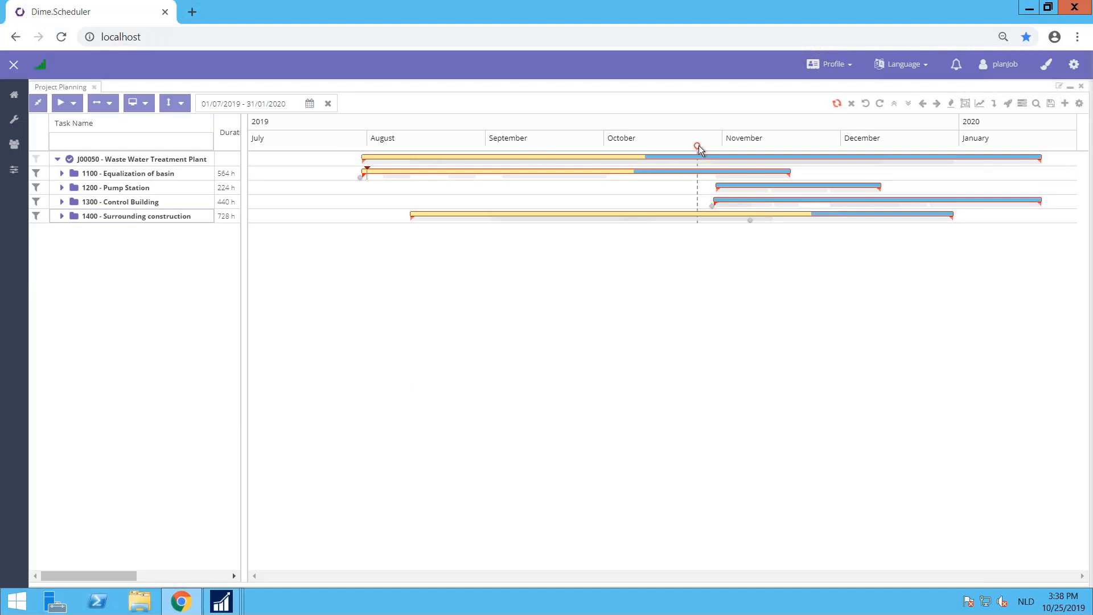
Step: Expand task groups 1100, 1200, 1300 and 1400 to show their individual tasks again
mouse_move(645, 156)
left_click(61, 173)
left_click(62, 288)
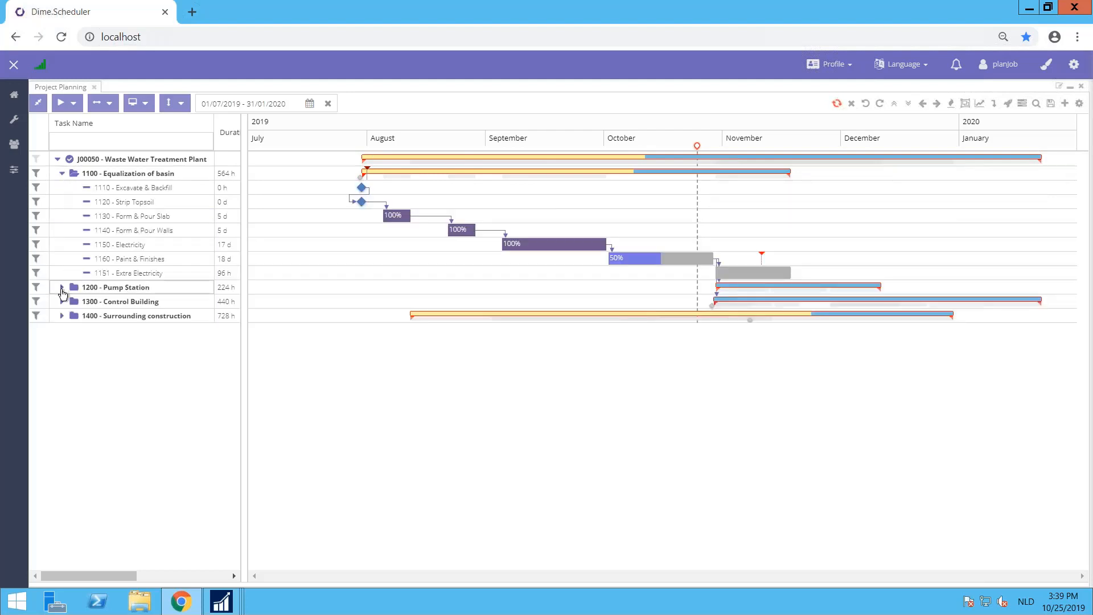
left_click(62, 345)
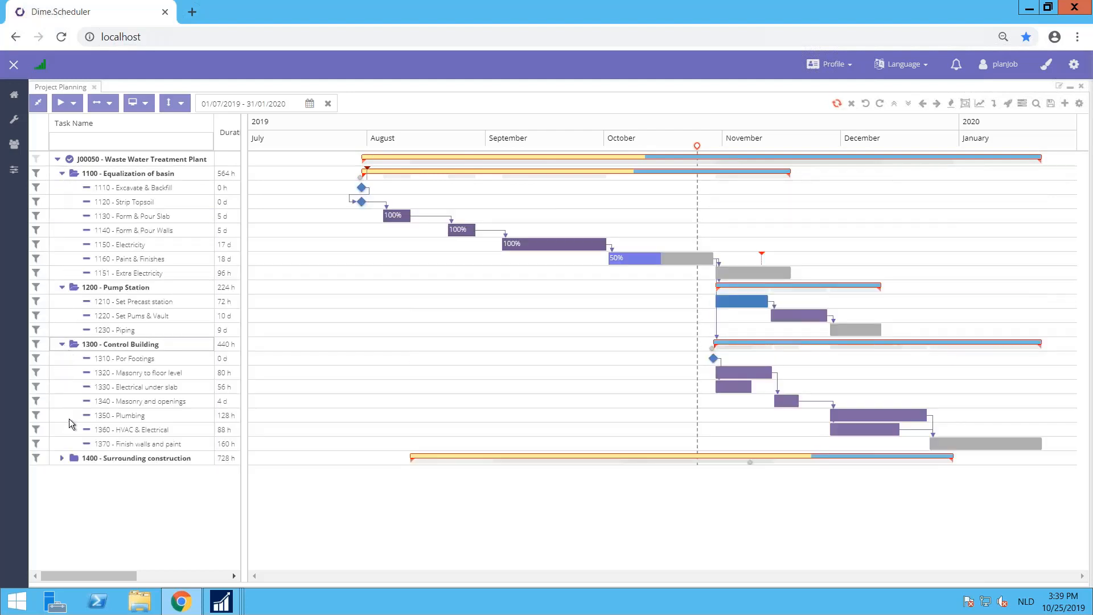
left_click(61, 458)
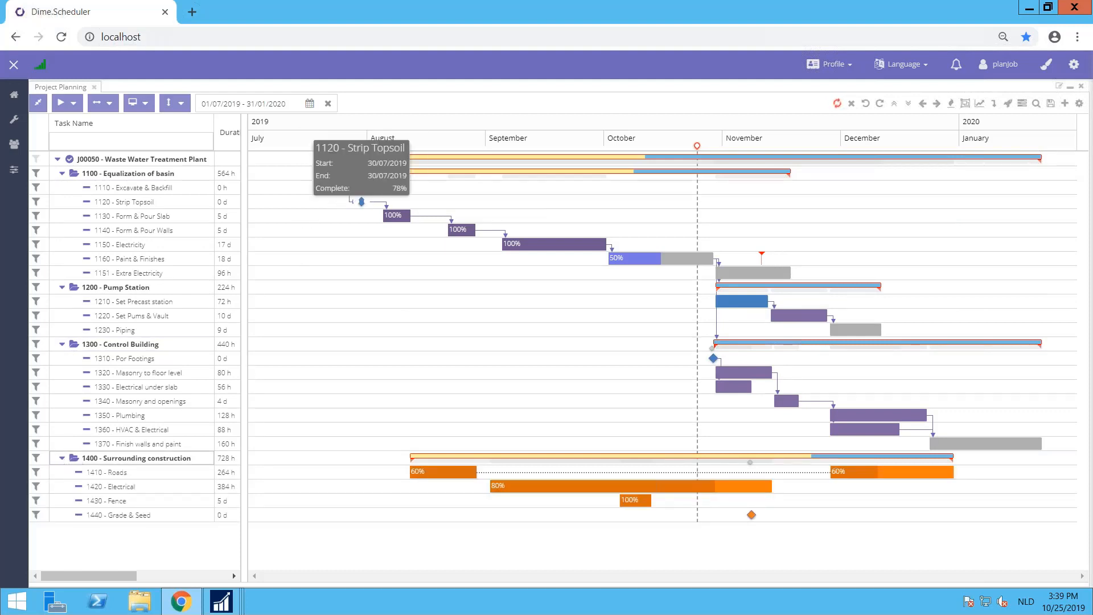
Step: View task 1130 Form & Pour Slab, and move task 1140 Form & Pour Walls earlier to 21/08/2019 through 28/08/2019
mouse_move(394, 217)
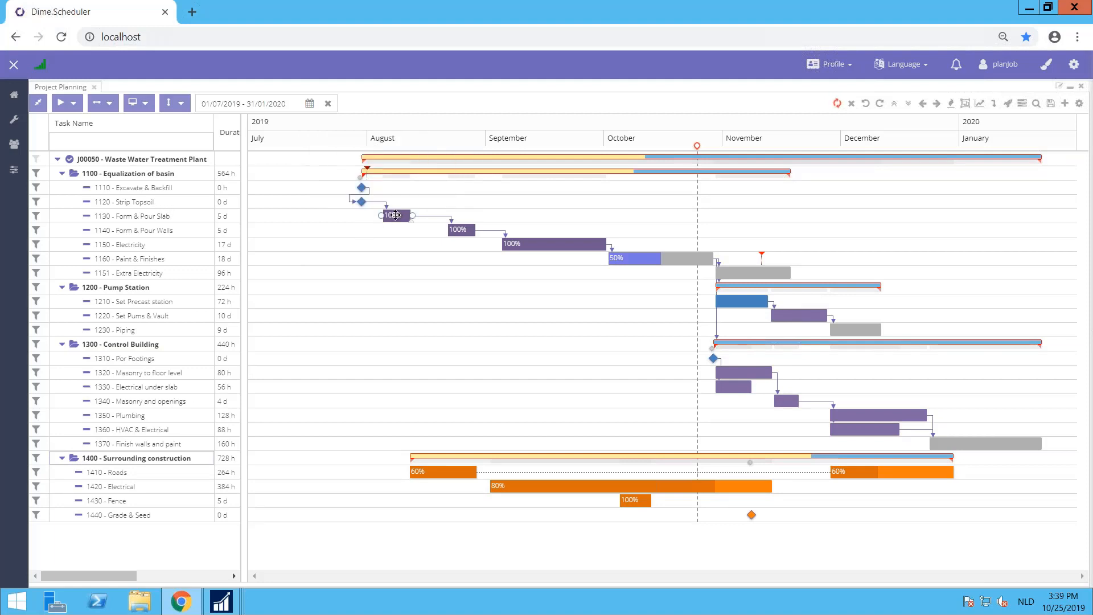
mouse_move(396, 215)
left_mouse_down()
mouse_move(372, 215)
mouse_move(395, 215)
left_mouse_up()
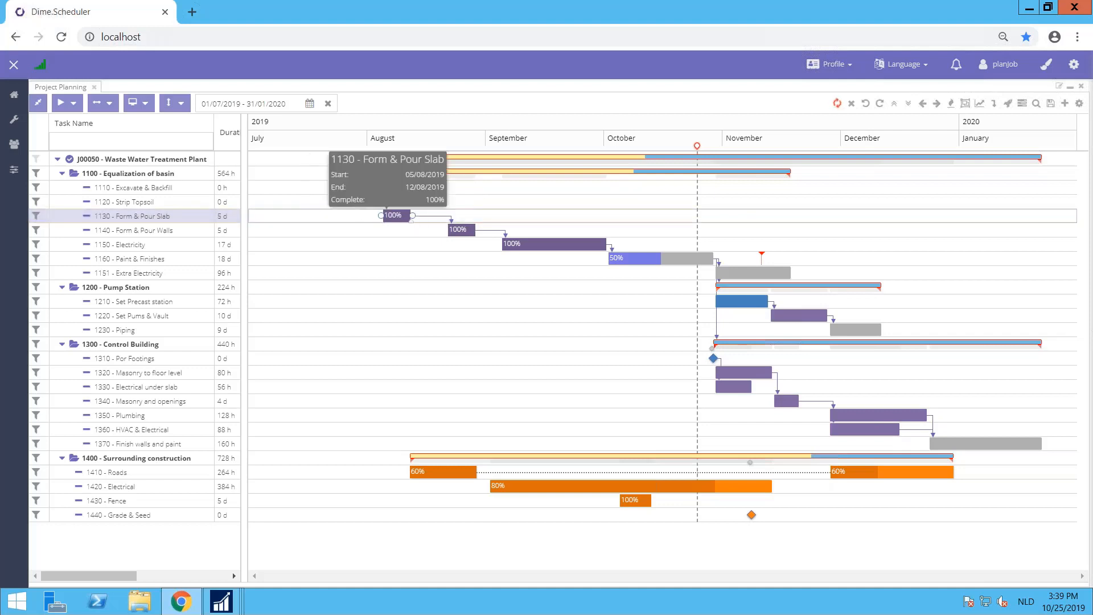
mouse_move(461, 230)
left_mouse_down()
mouse_move(432, 229)
mouse_move(452, 228)
left_mouse_up()
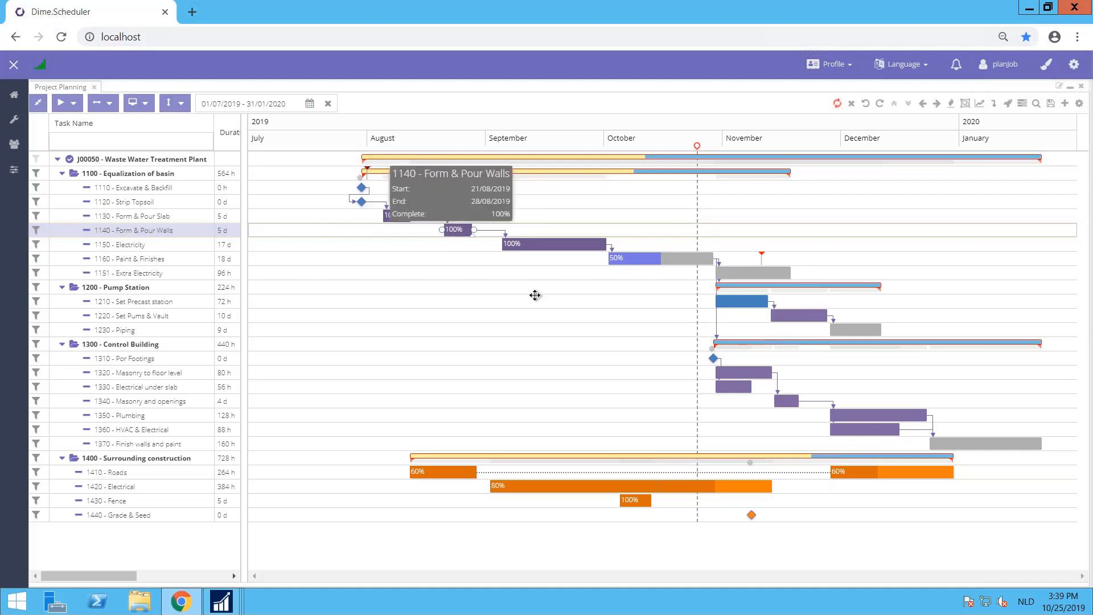
Step: Move task 1160 Paint & Finishes past its 10/11/2019 deadline, and bring it back to 09/10/2019 through 05/11/2019
mouse_move(762, 255)
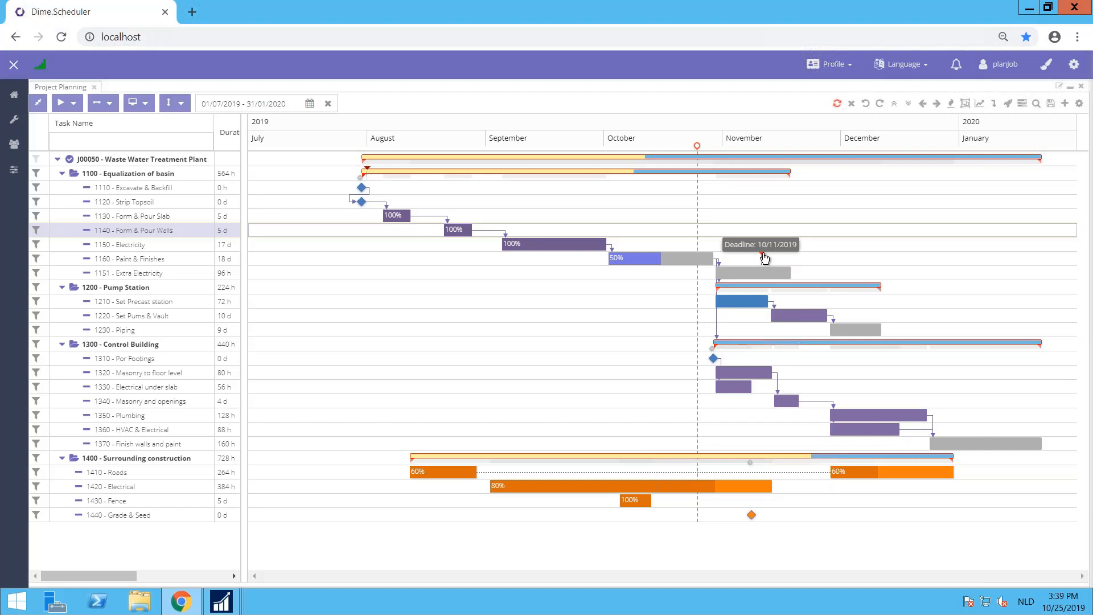
left_click_drag(646, 259, 705, 263)
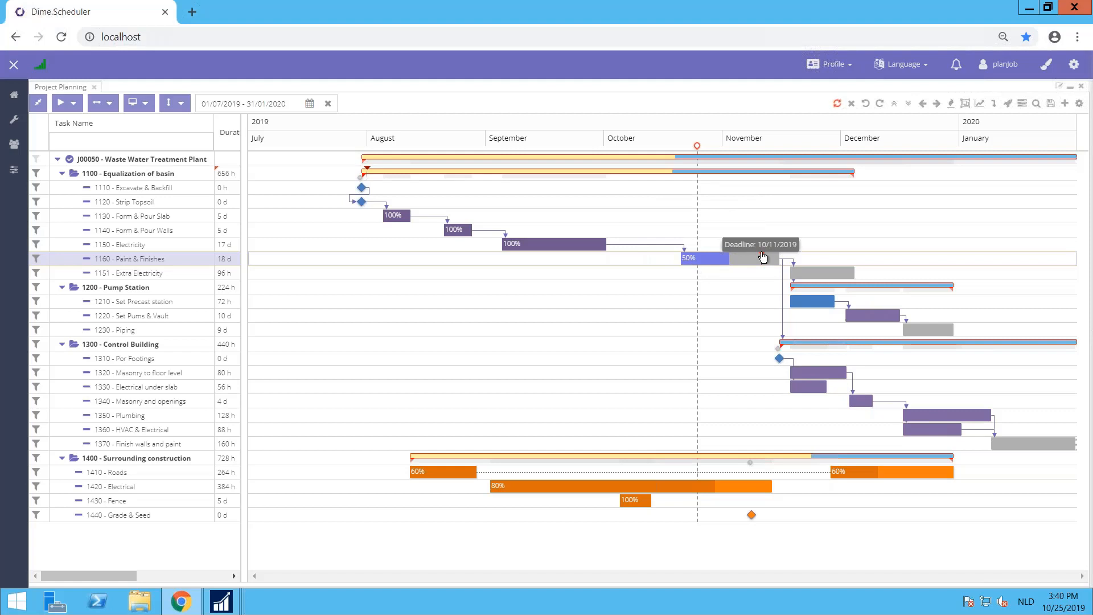
left_click_drag(681, 260, 641, 262)
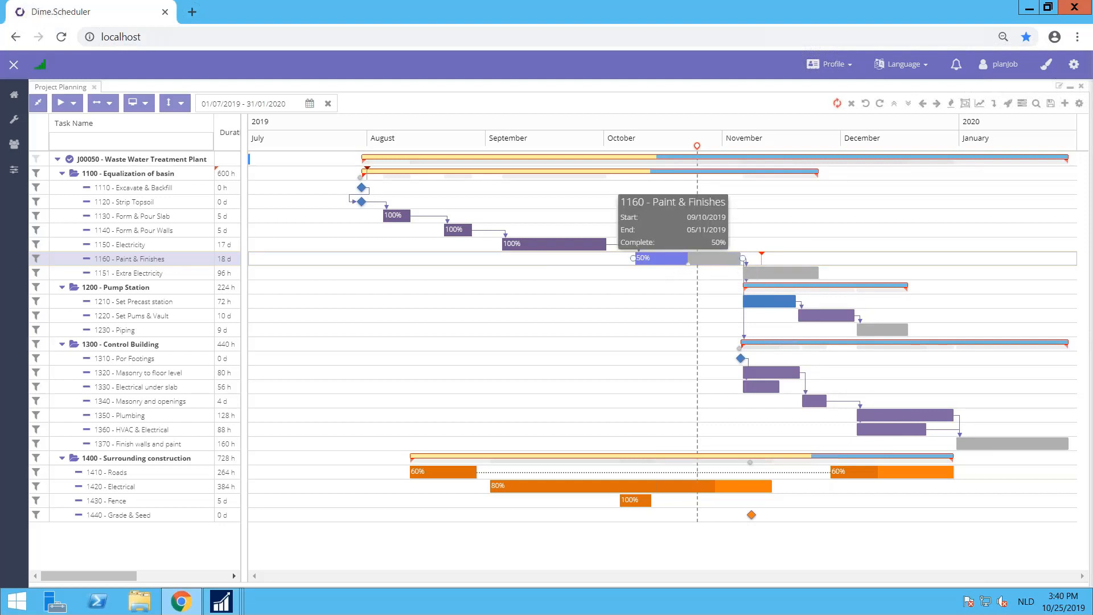
Step: Give task 1160 Paint & Finishes a "Finish no later than" constraint with constraint date 10/11/2019
double_click(675, 256)
left_click(546, 189)
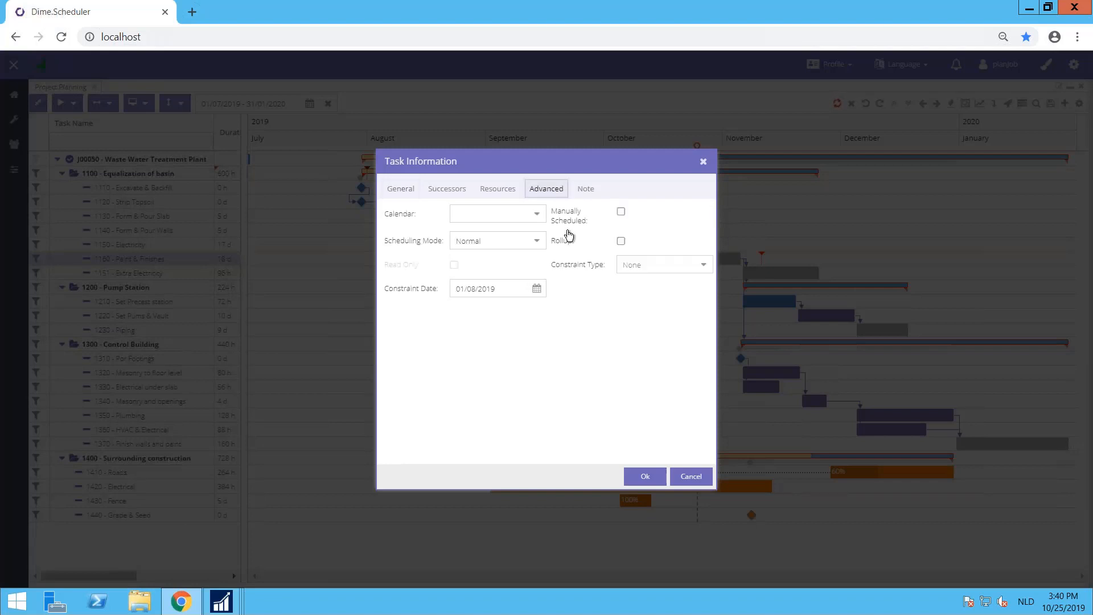
left_click(705, 266)
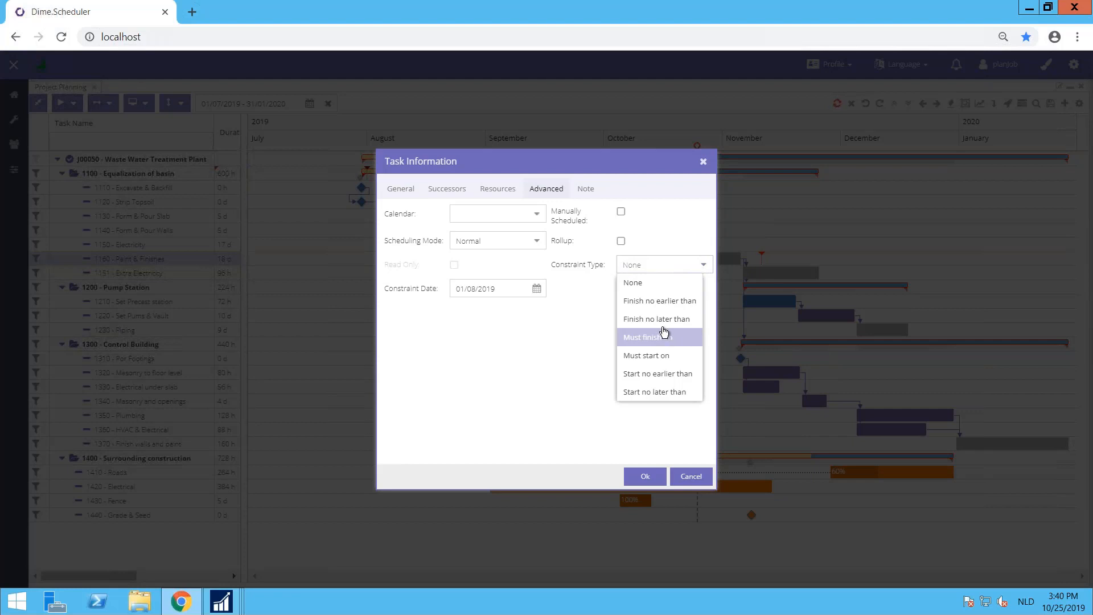
left_click(661, 319)
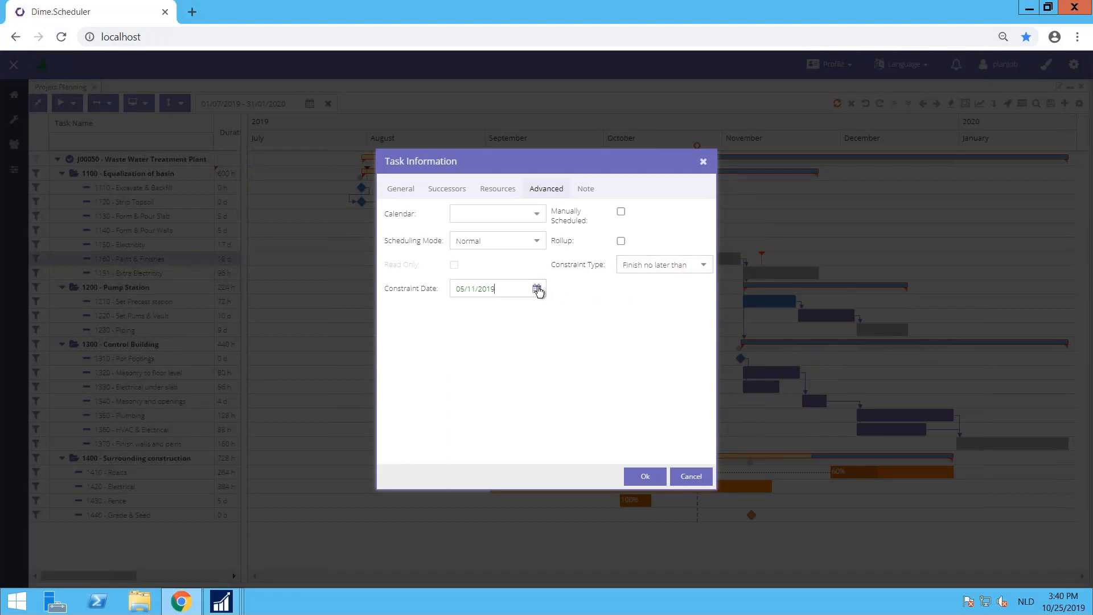
left_click(536, 288)
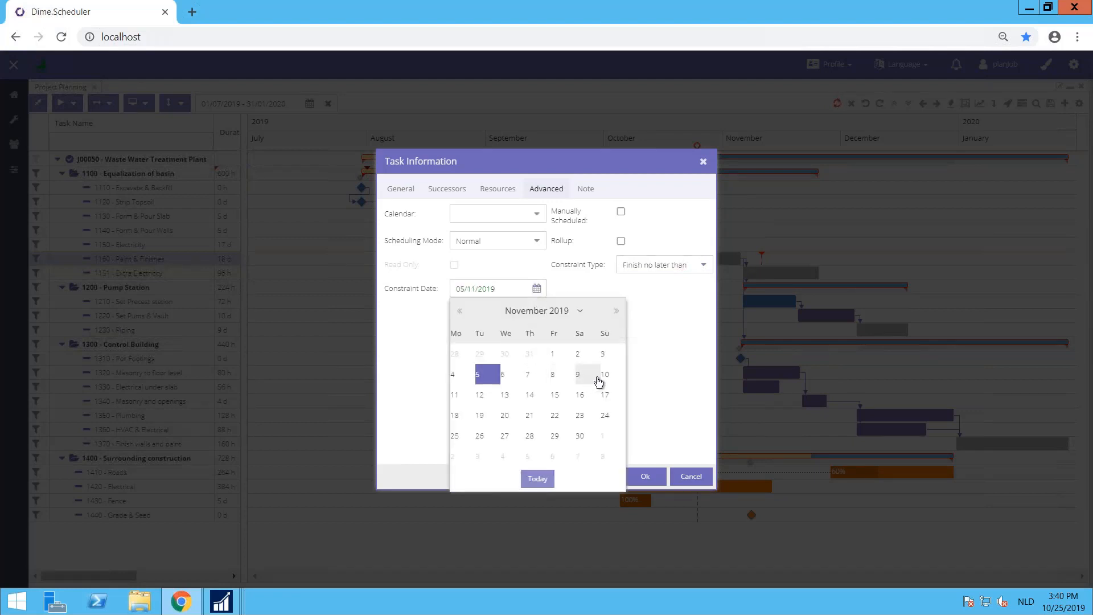
left_click(608, 377)
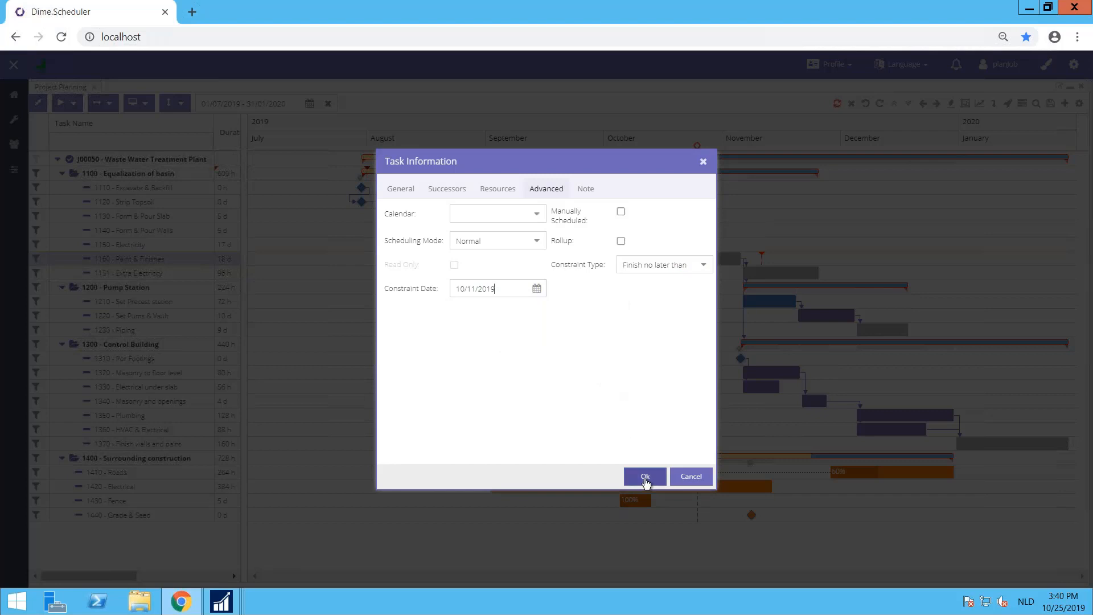
left_click(645, 477)
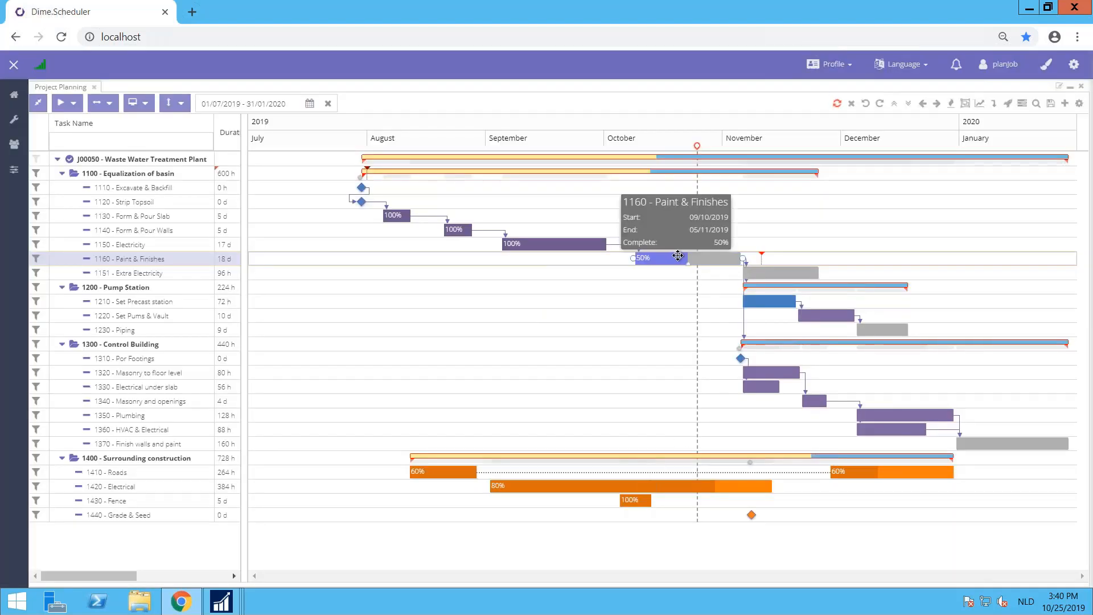
Step: Move Paint & Finishes beyond its constraint date, and resolve the violation by moving the task to finish on 10/11/2019
left_click_drag(678, 255, 716, 258)
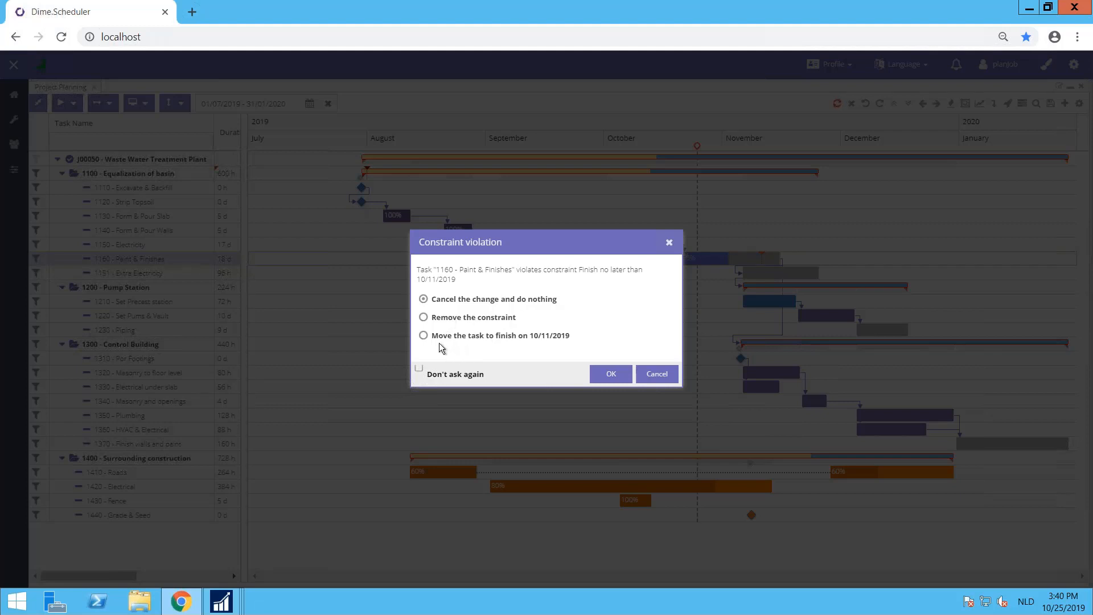
left_click(424, 336)
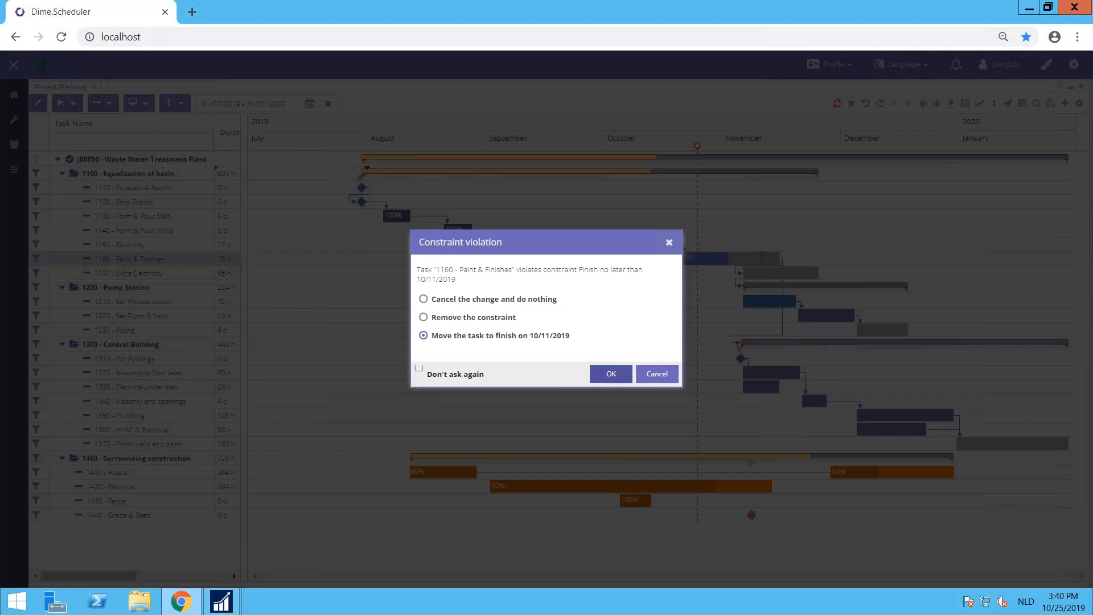
left_click(610, 375)
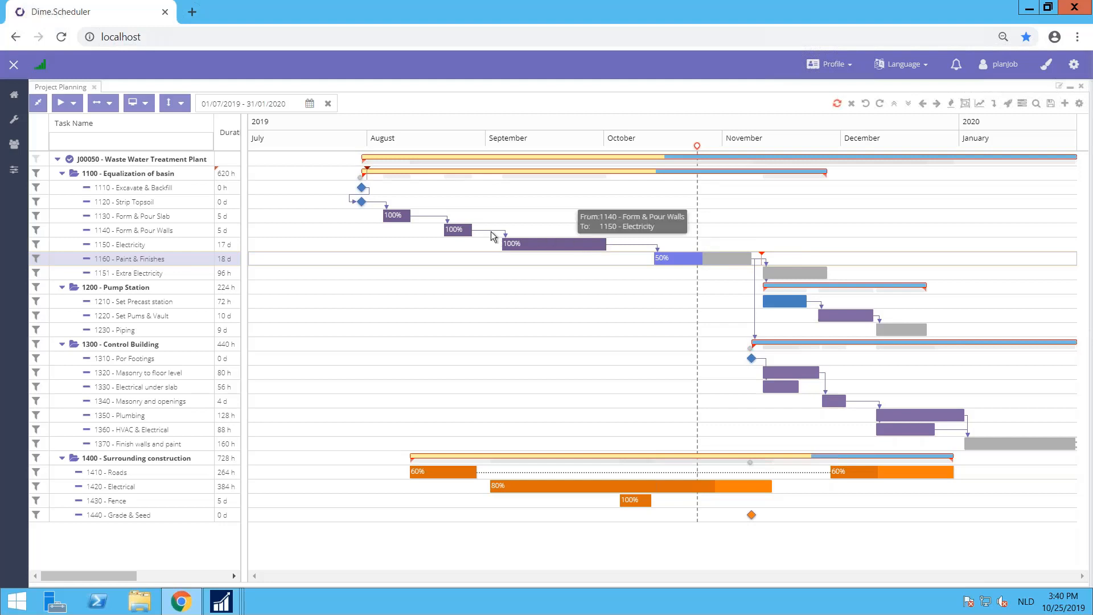
Step: Highlight the critical path of the Waste Water Treatment Plant project
left_click(950, 107)
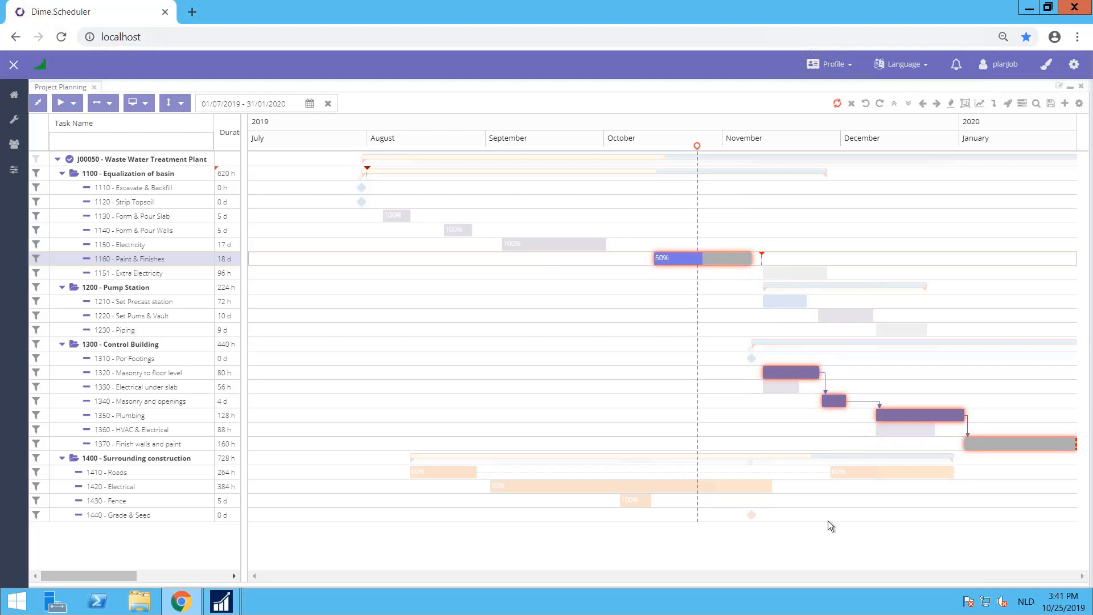
Step: With the critical path highlighted, shift task 1140 Form & Pour Walls slightly later and move 1410 Roads to start in early September
mouse_move(1066, 447)
mouse_move(457, 230)
left_mouse_down()
mouse_move(411, 227)
mouse_move(460, 231)
left_mouse_up()
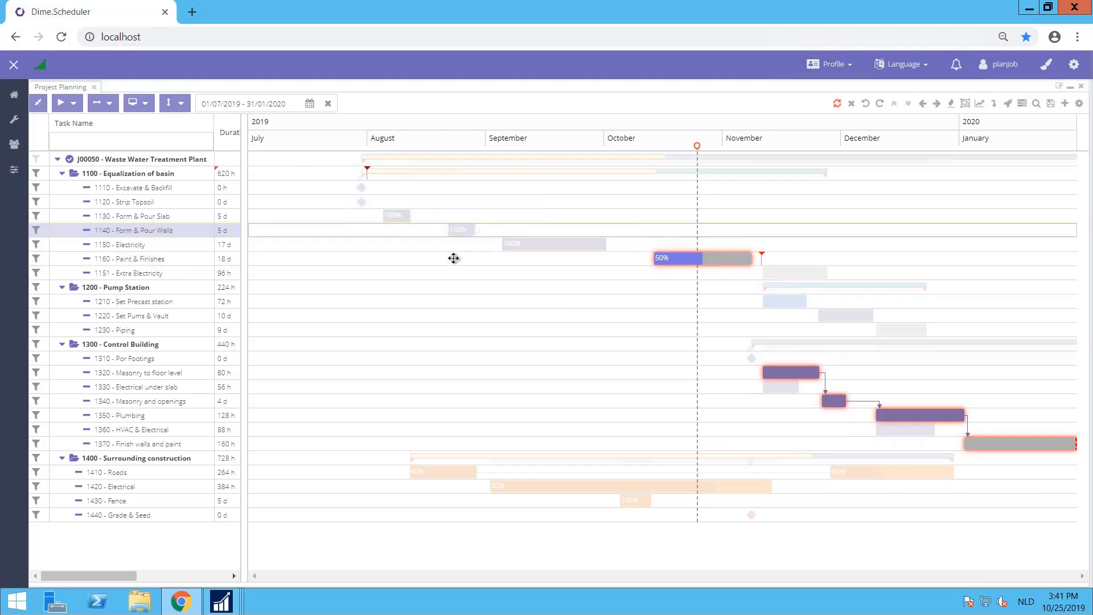
mouse_move(449, 474)
left_mouse_down()
mouse_move(389, 473)
mouse_move(442, 468)
left_mouse_up()
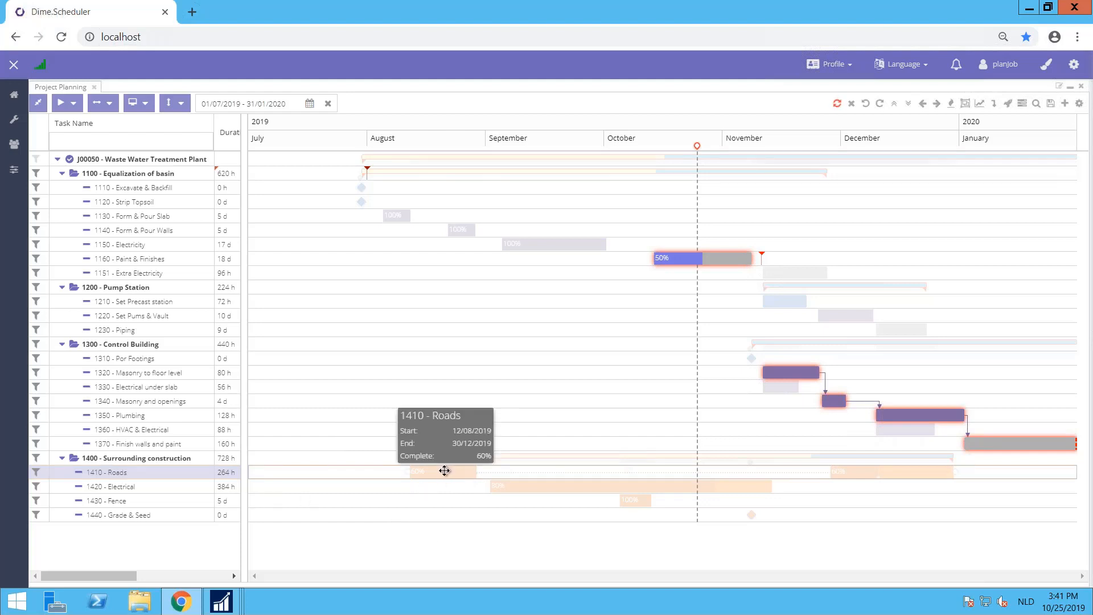
left_click_drag(444, 469, 516, 471)
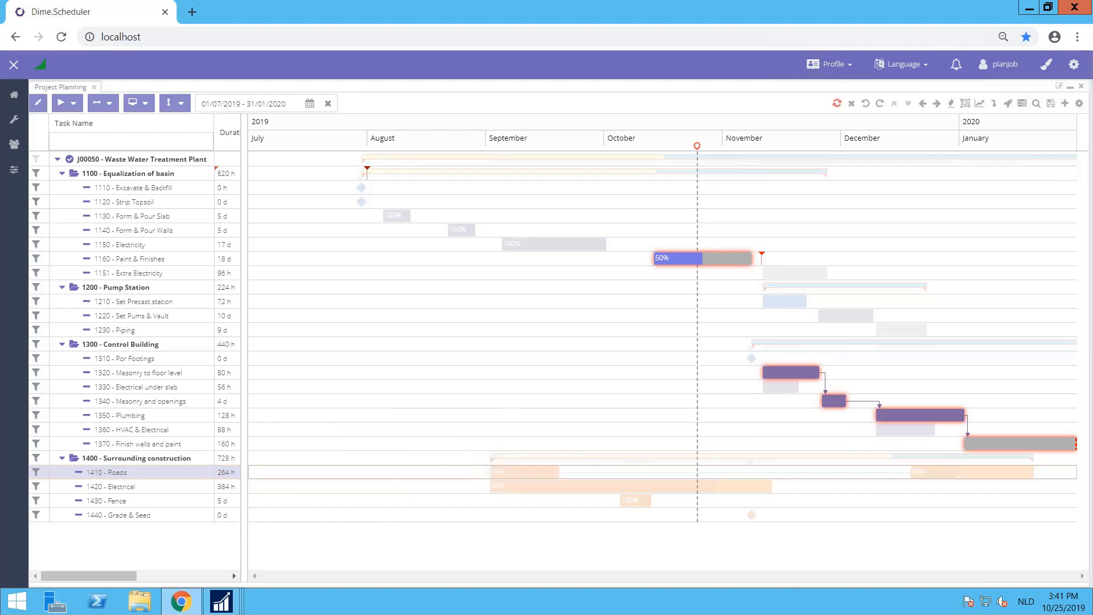
Step: Move critical task 1320 Masonry to floor level to start on 14/11/2019, and turn off the critical path highlighting
left_click_drag(804, 372, 808, 374)
left_click_drag(798, 373, 799, 373)
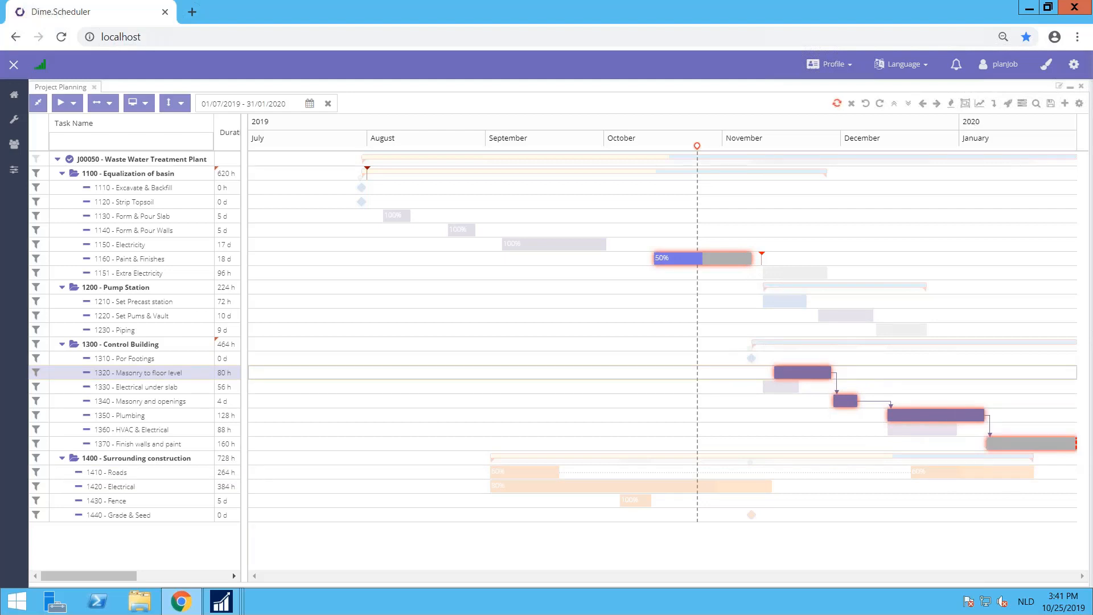
left_click(979, 103)
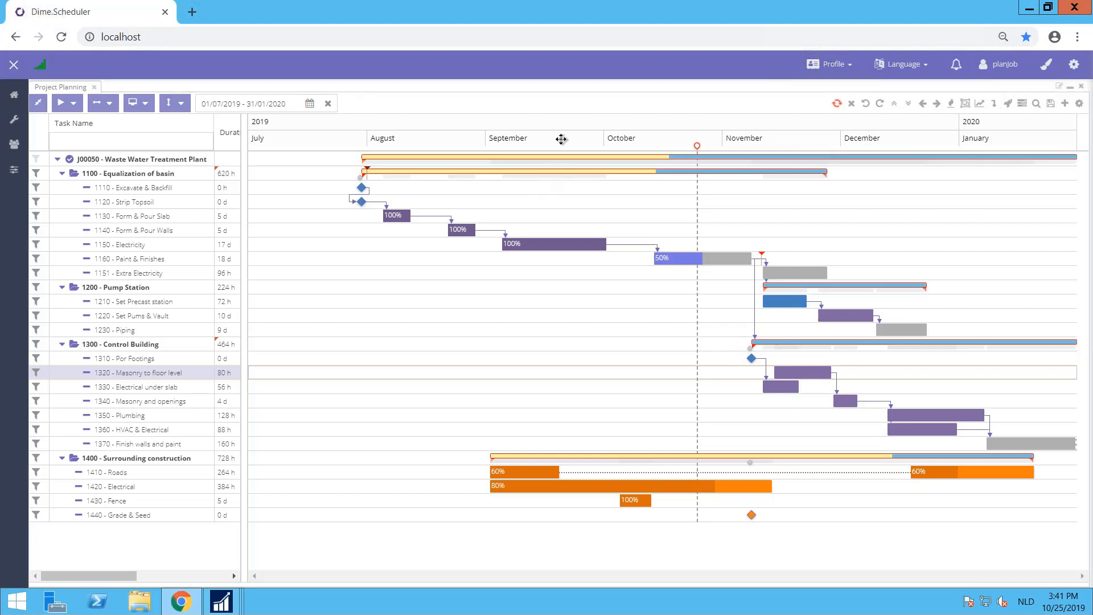
Step: Reschedule 1140 Form & Pour Walls to start 14/08/2019, 1150 Electricity to start 26/08/2019, and 1160 Paint & Finishes to early October
left_click_drag(459, 230, 428, 230)
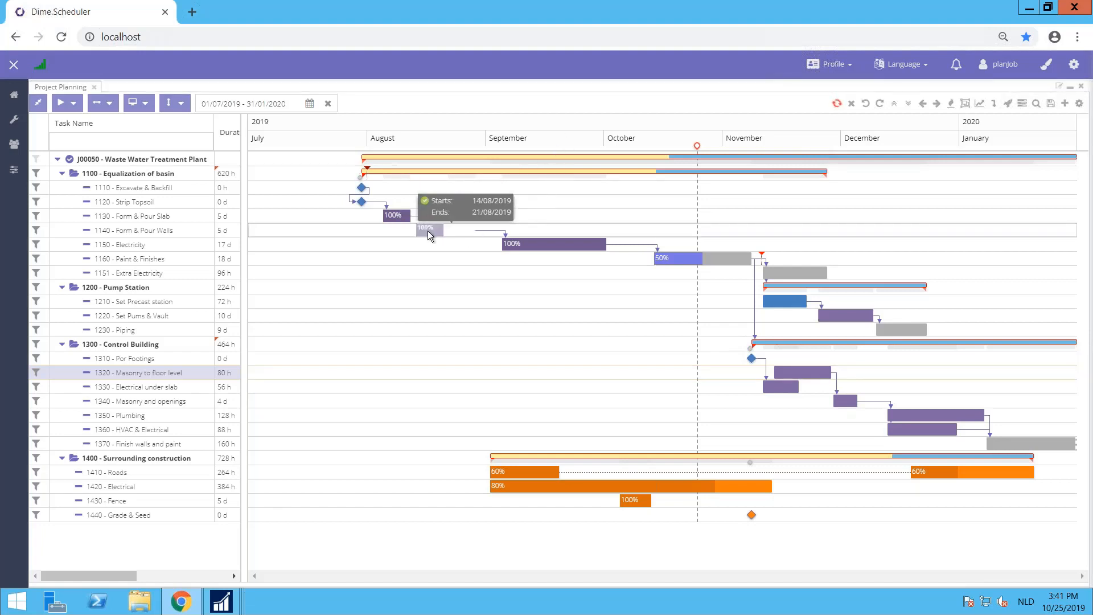
left_click_drag(530, 242, 492, 248)
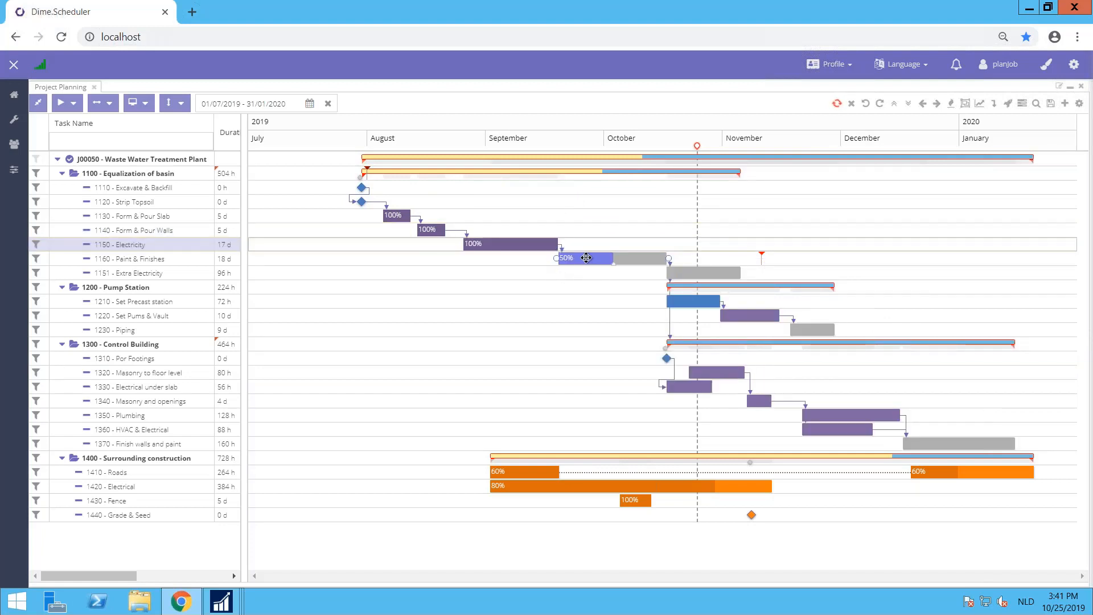
left_click_drag(588, 259, 624, 265)
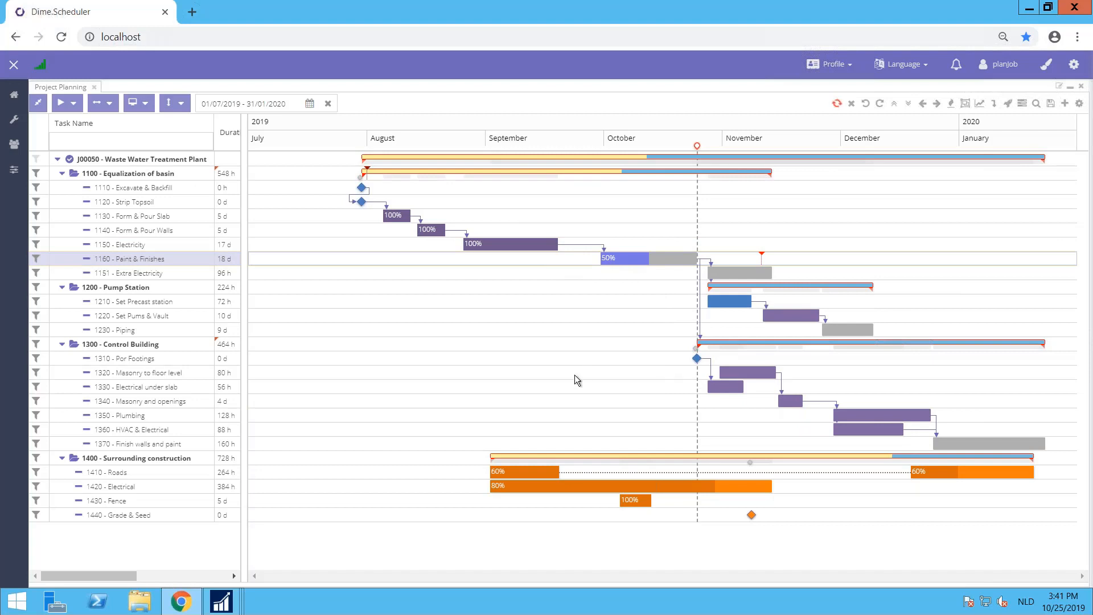
Step: Move task 1410 Roads to start on 26/08/2019, and undo and redo that move
left_click_drag(530, 472, 503, 472)
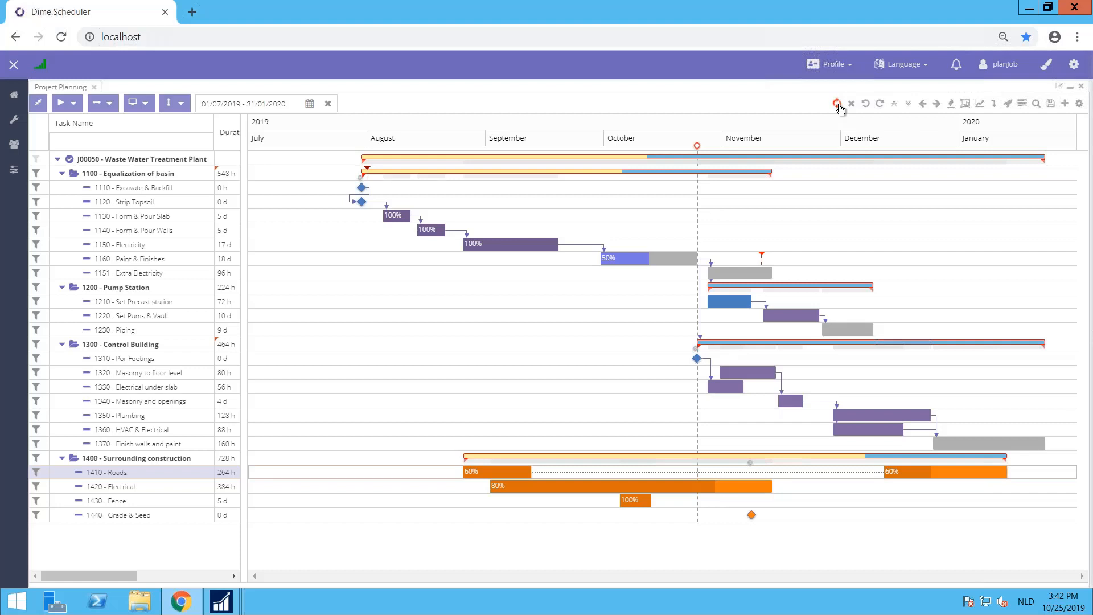
left_click(880, 104)
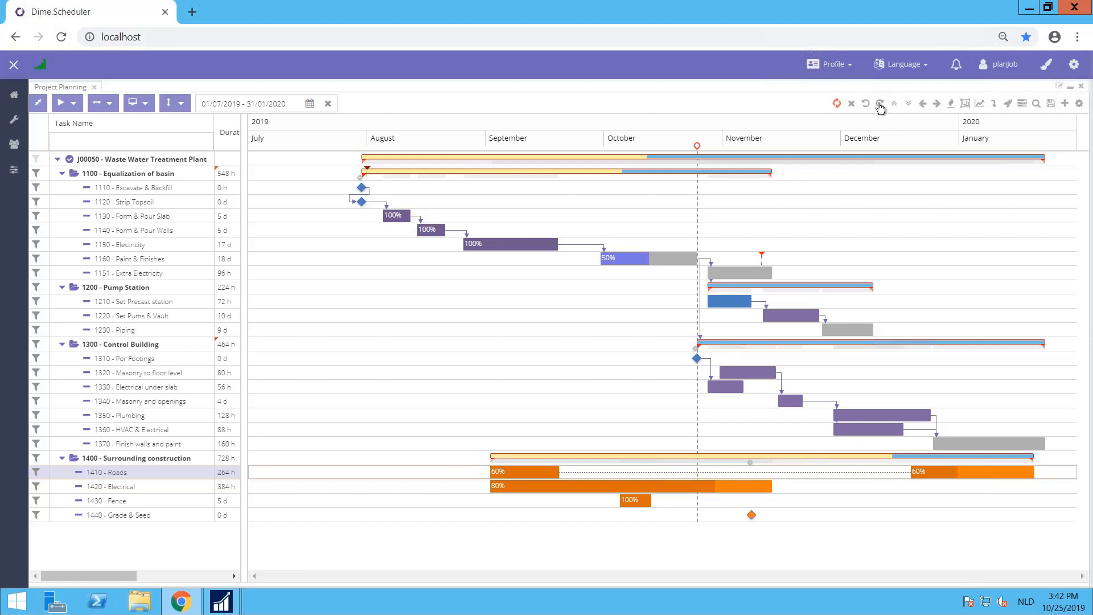
left_click(879, 105)
left_click(867, 105)
left_click(866, 104)
left_click(879, 105)
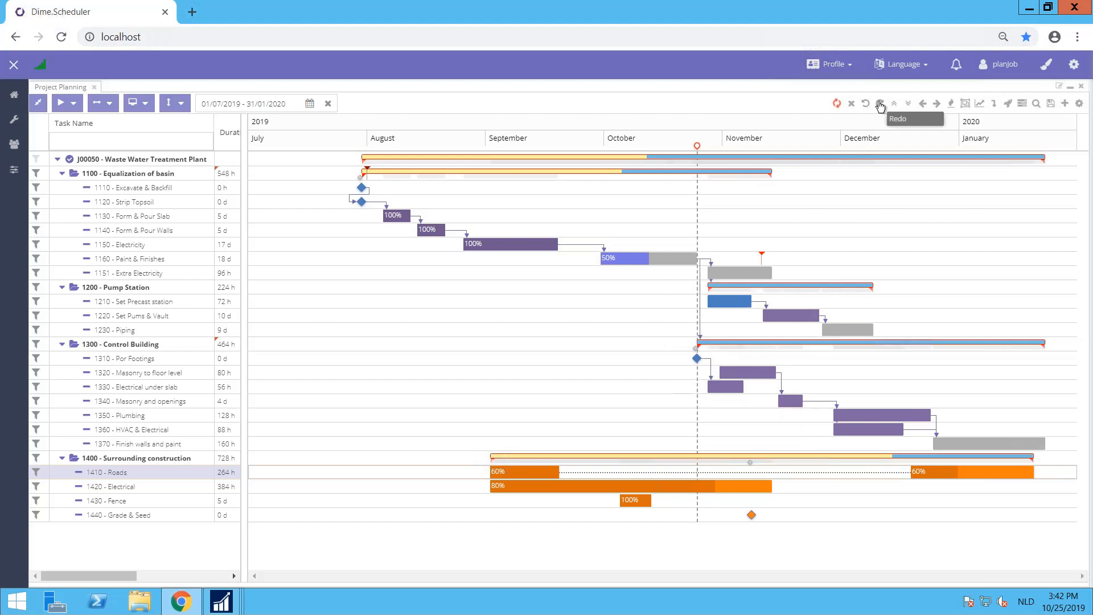
left_click(880, 105)
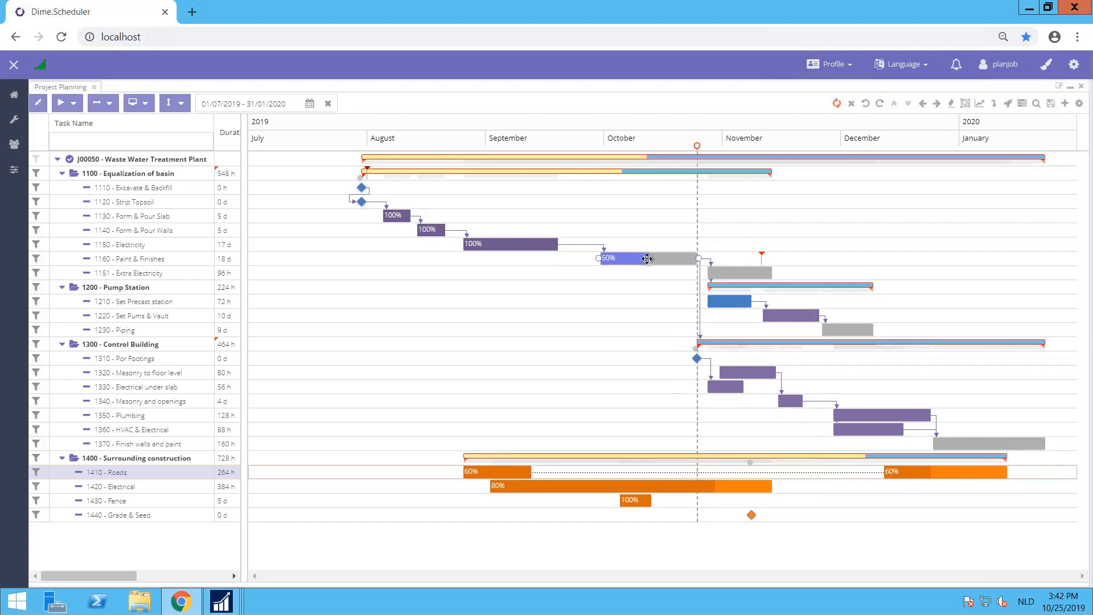
Step: Move task 1160 Paint & Finishes to mid-October and shorten it to 14 days with its start on 18/10/2019
left_click_drag(653, 259, 688, 265)
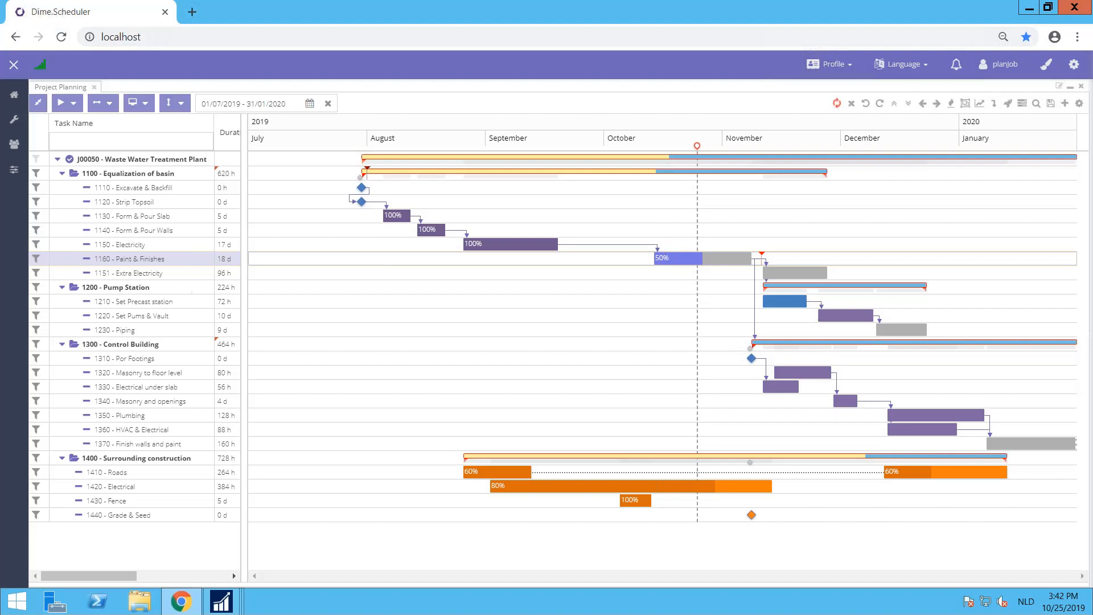
left_click_drag(655, 259, 670, 259)
left_click_drag(752, 259, 728, 260)
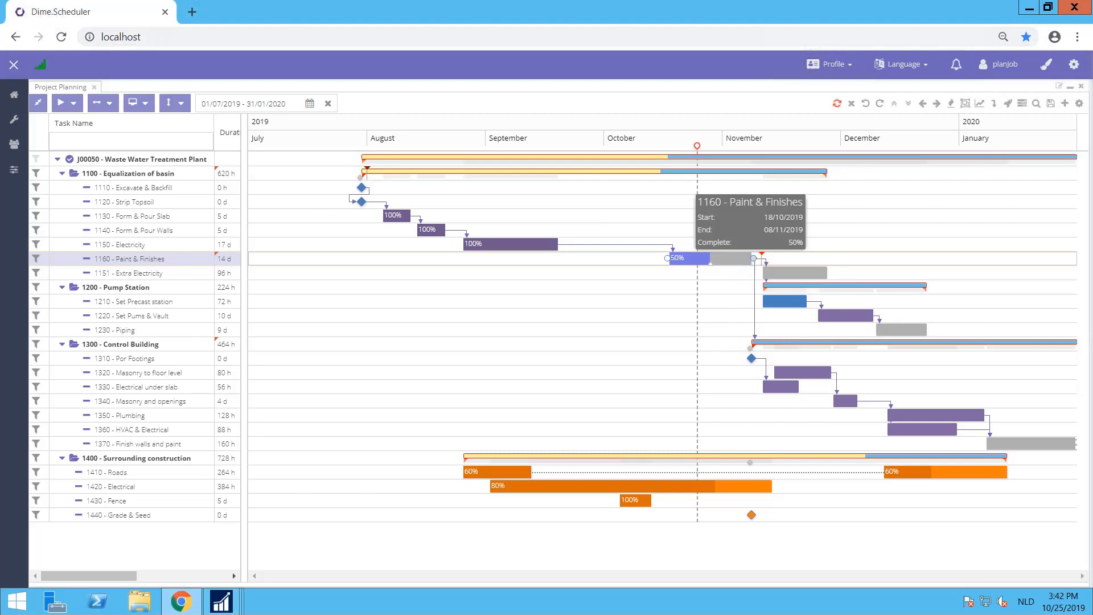
Step: Check the successors and assigned resources in the task information of 1160 Paint & Finishes without changing anything
double_click(691, 259)
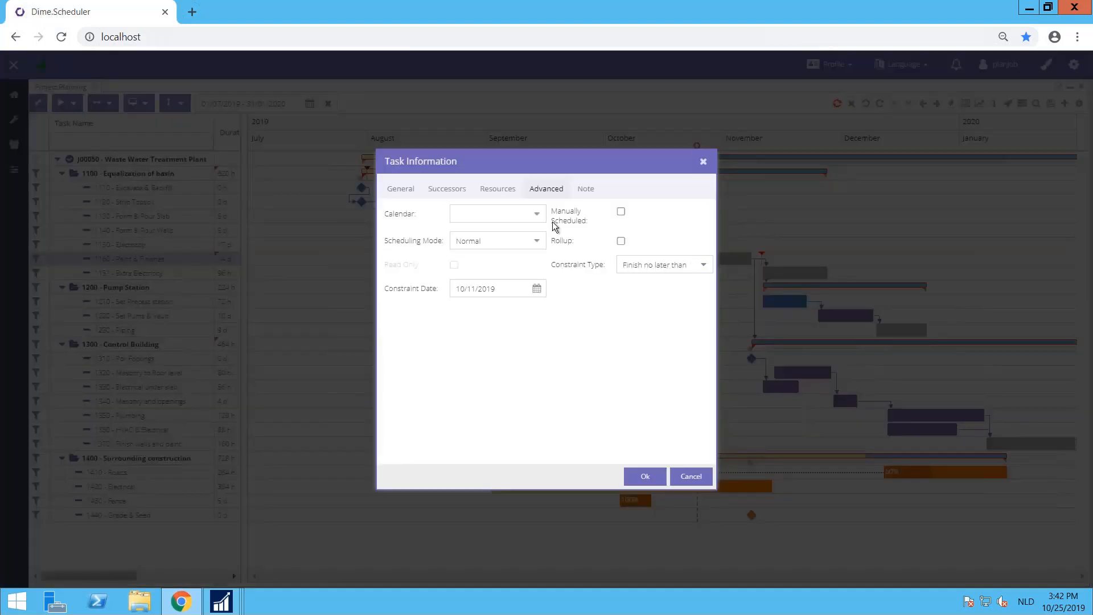
left_click(423, 191)
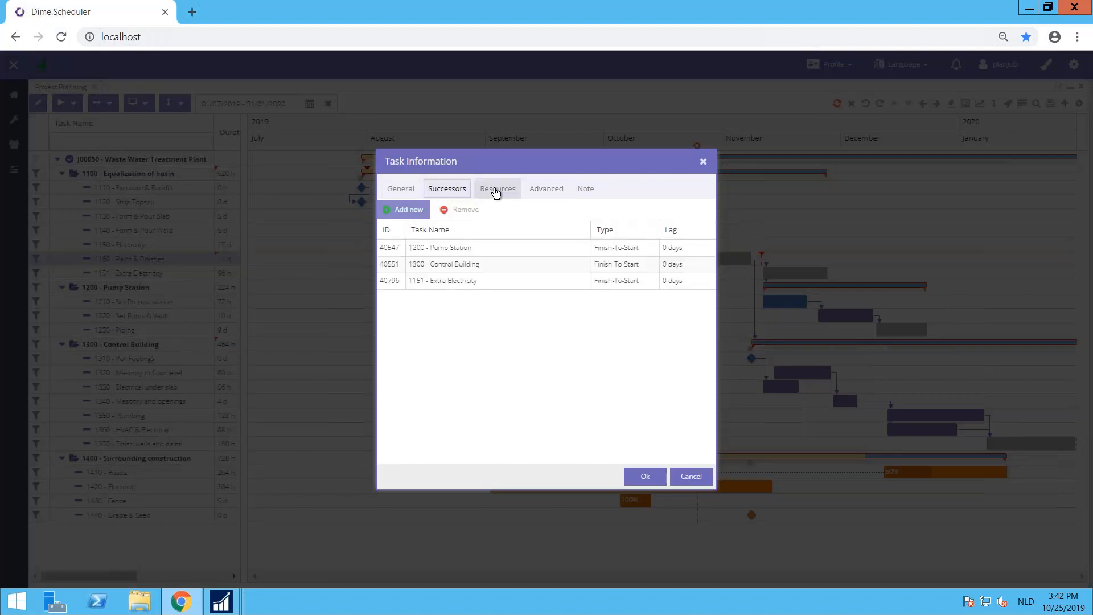
left_click(495, 190)
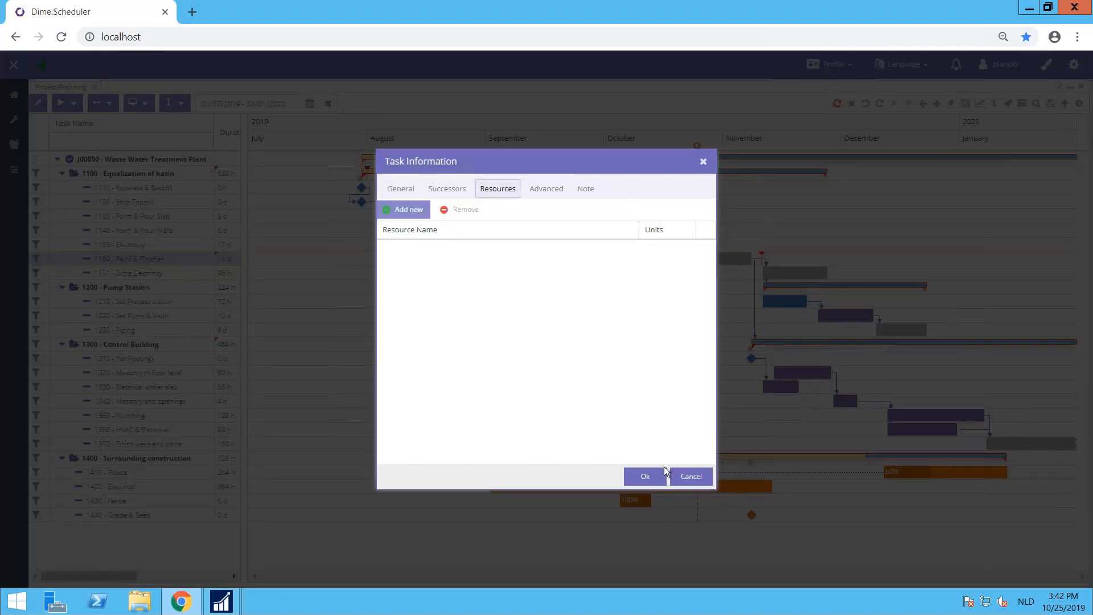
left_click(689, 478)
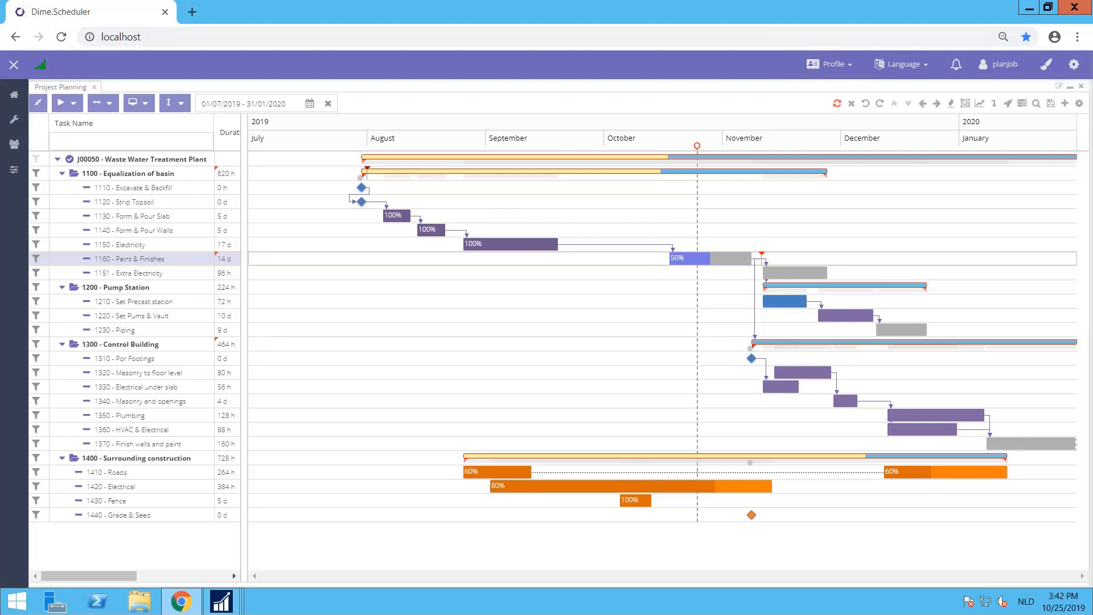
Step: Select two employees as resources for task 1160 Paint & Finishes, the first at 100% units and the second at 50%
left_click_drag(107, 575, 217, 591)
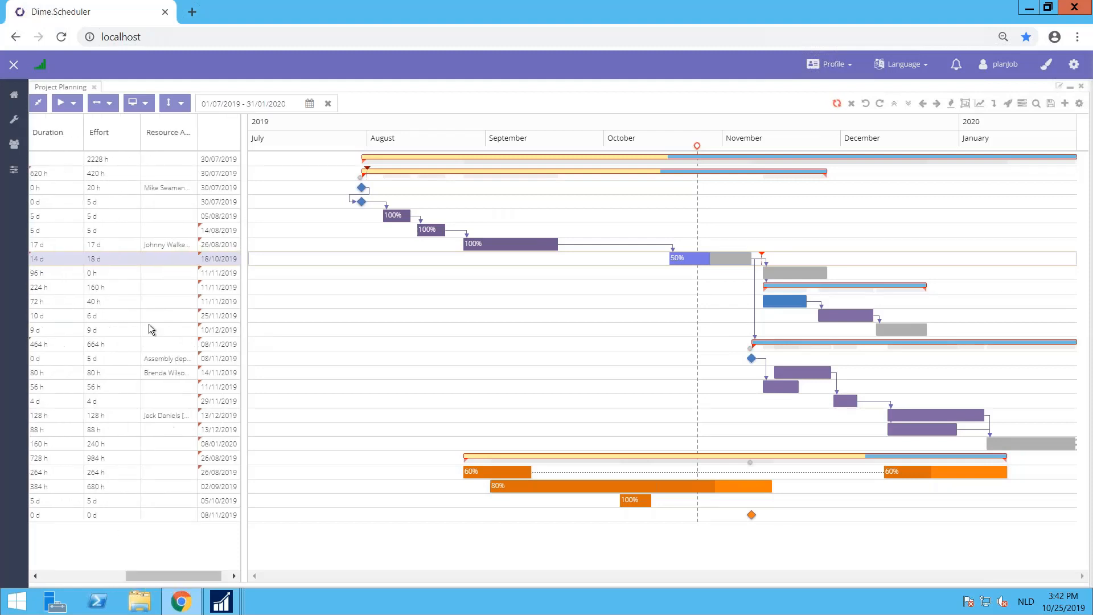
left_click(151, 254)
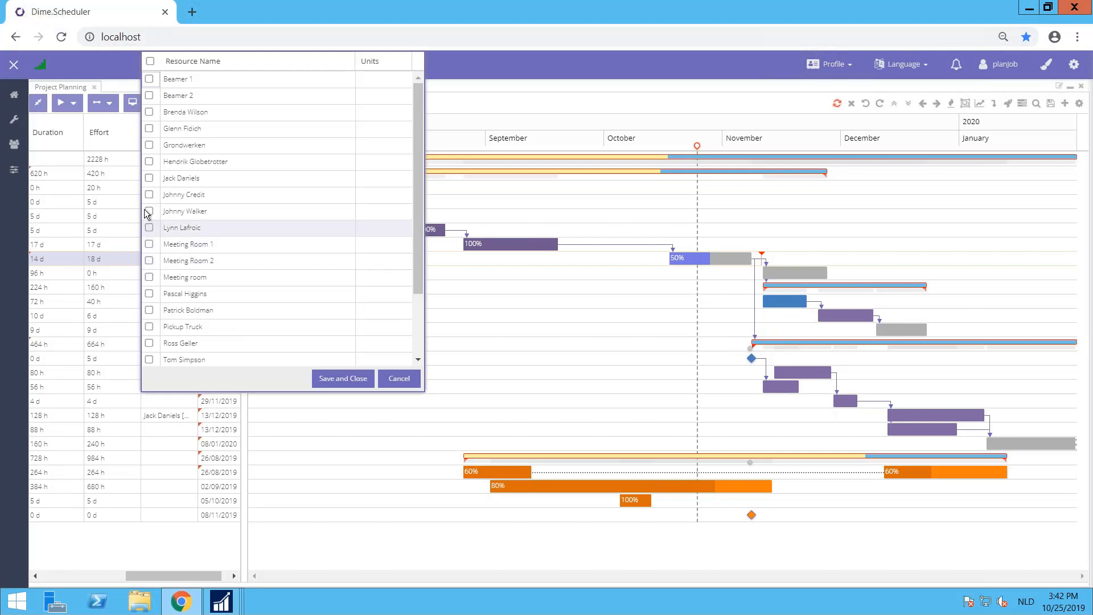
left_click(149, 177)
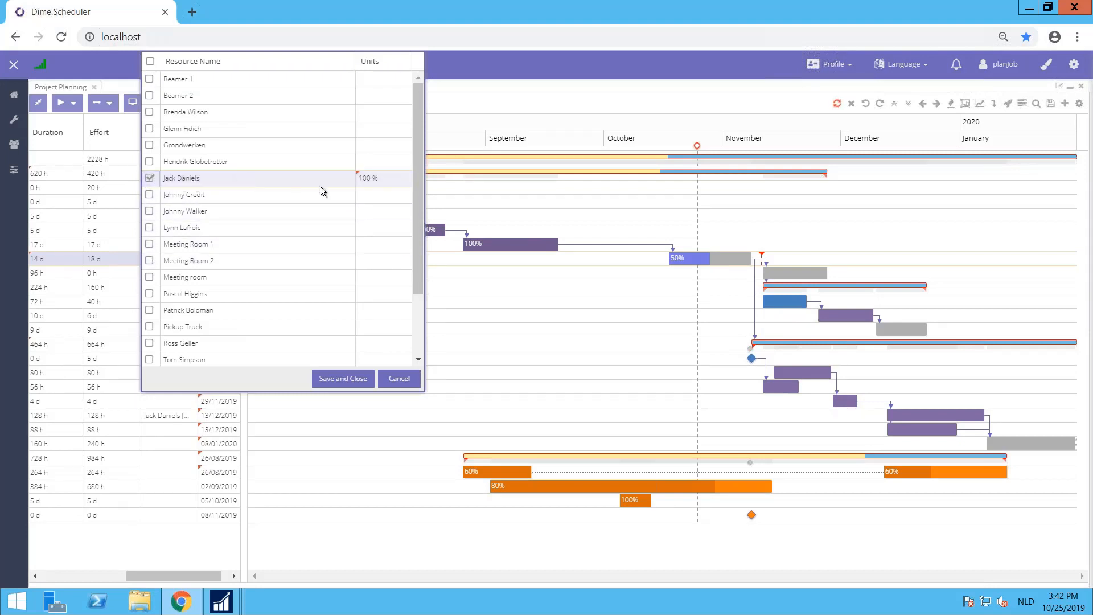
left_click(149, 210)
left_click(364, 213)
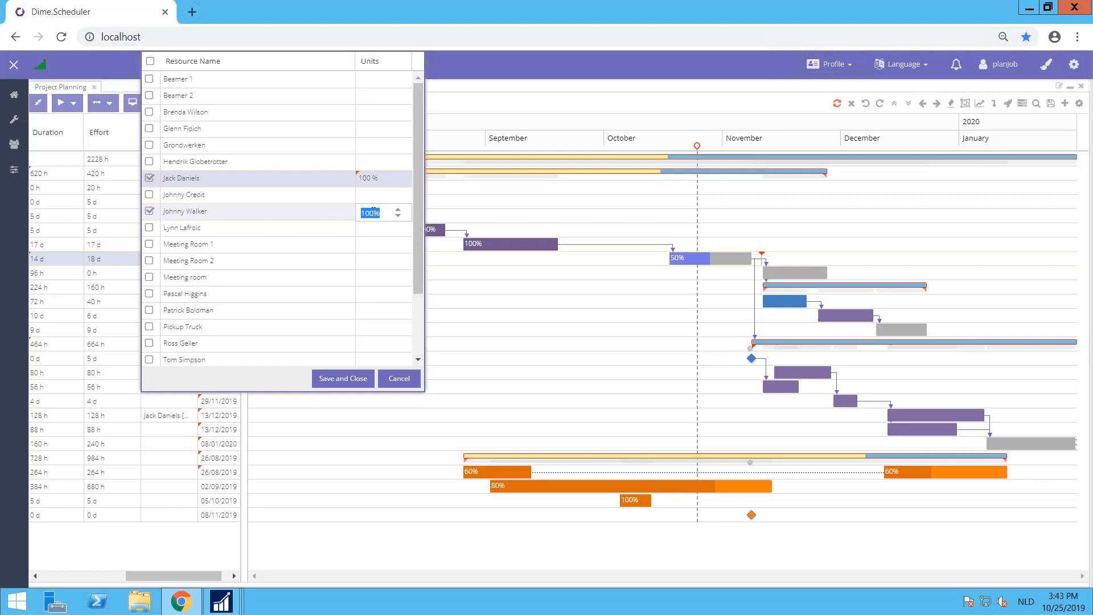
type("50")
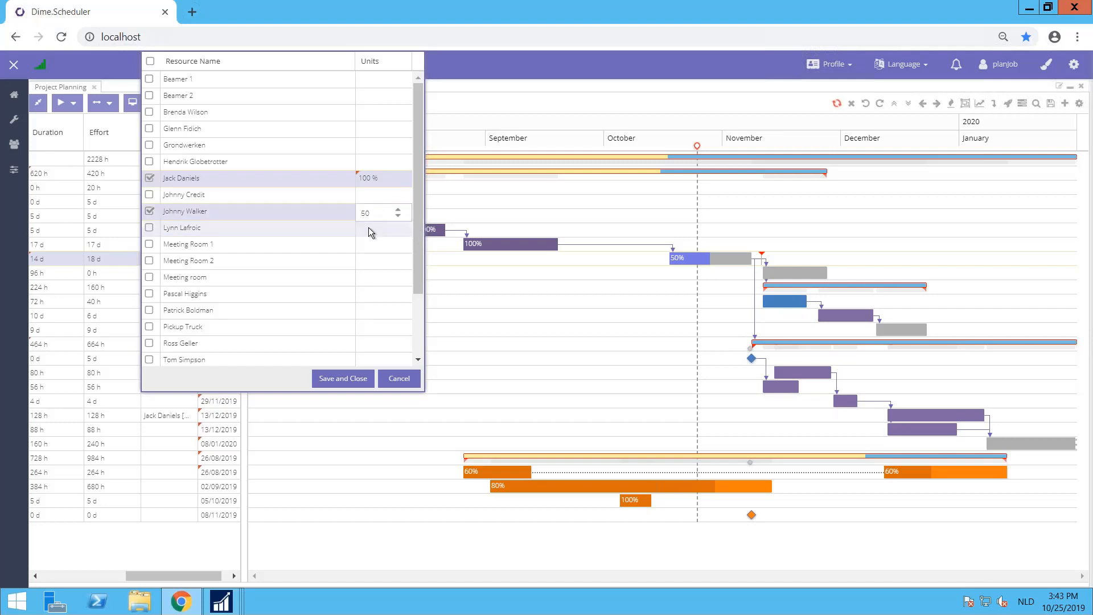
left_click(368, 227)
left_click(385, 212)
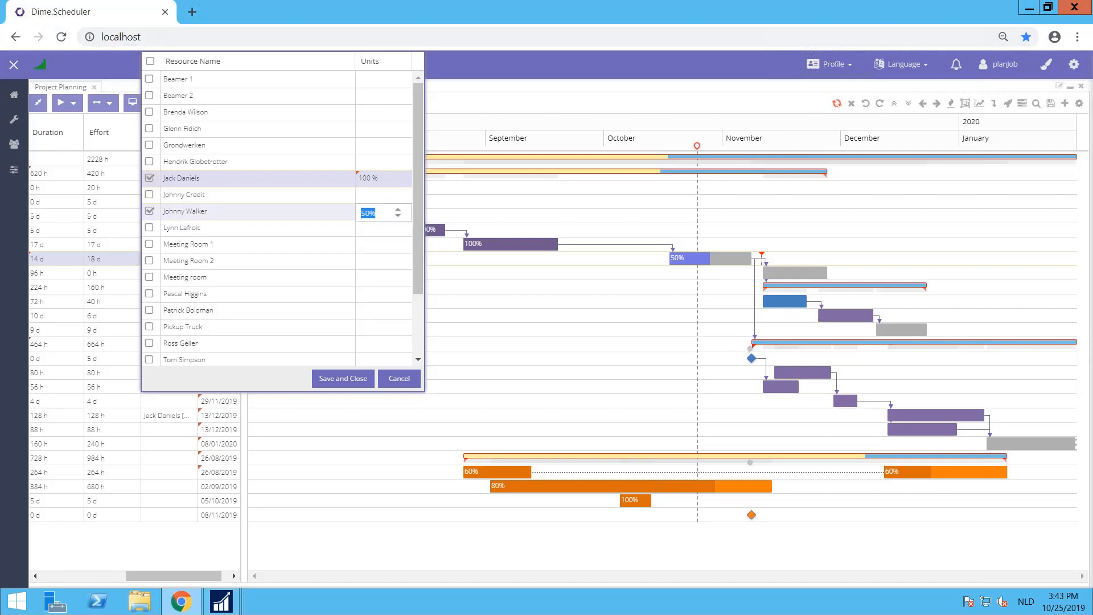
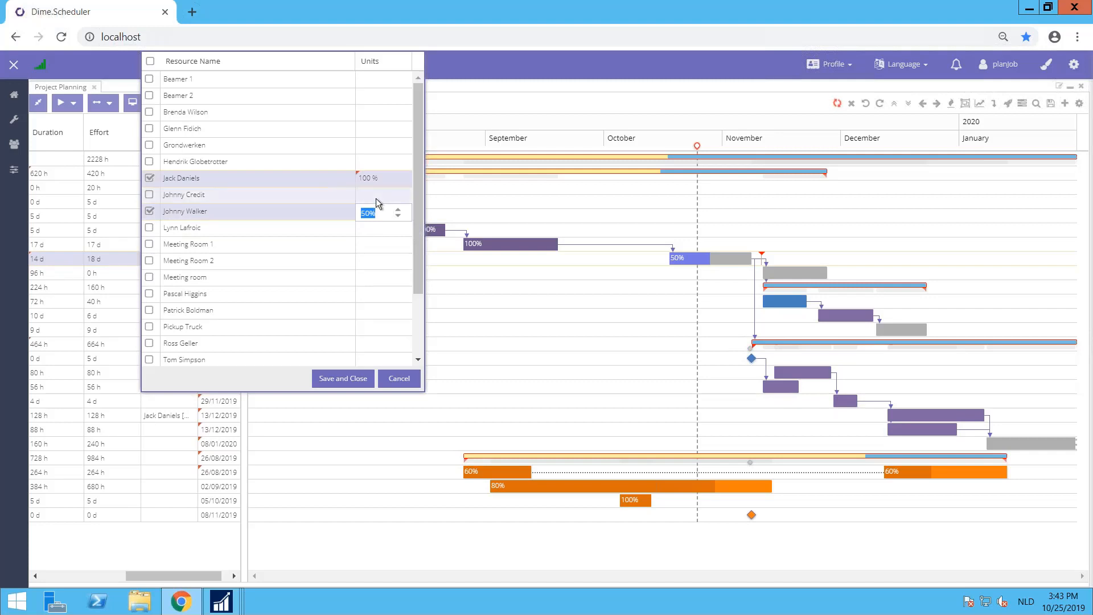
Step: Save the resource assignment of task 1160 Paint & Finishes and synchronise the project plan
left_click(356, 378)
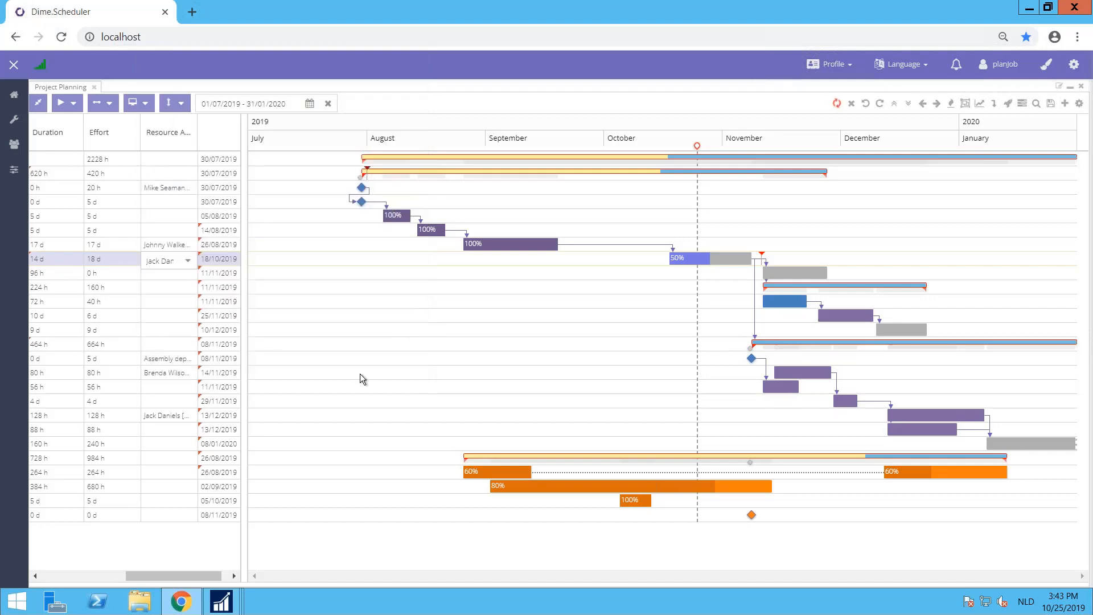
left_click(837, 104)
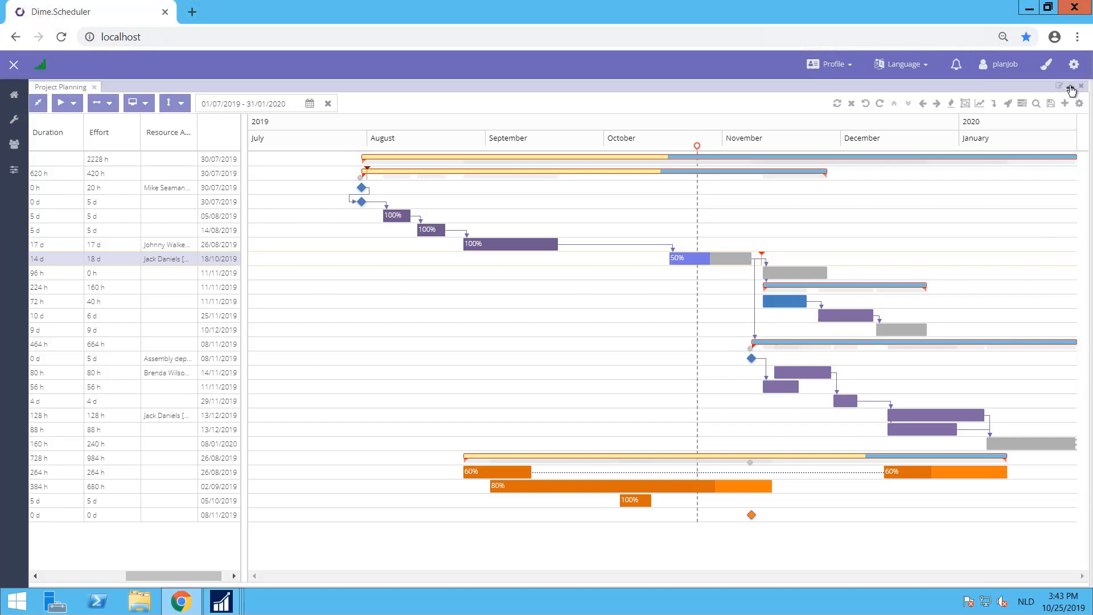
Step: Restore the Project Planning pane to its normal size and show 21 to 25 October 2019 on the planboard
left_click(1070, 89)
left_click(1070, 90)
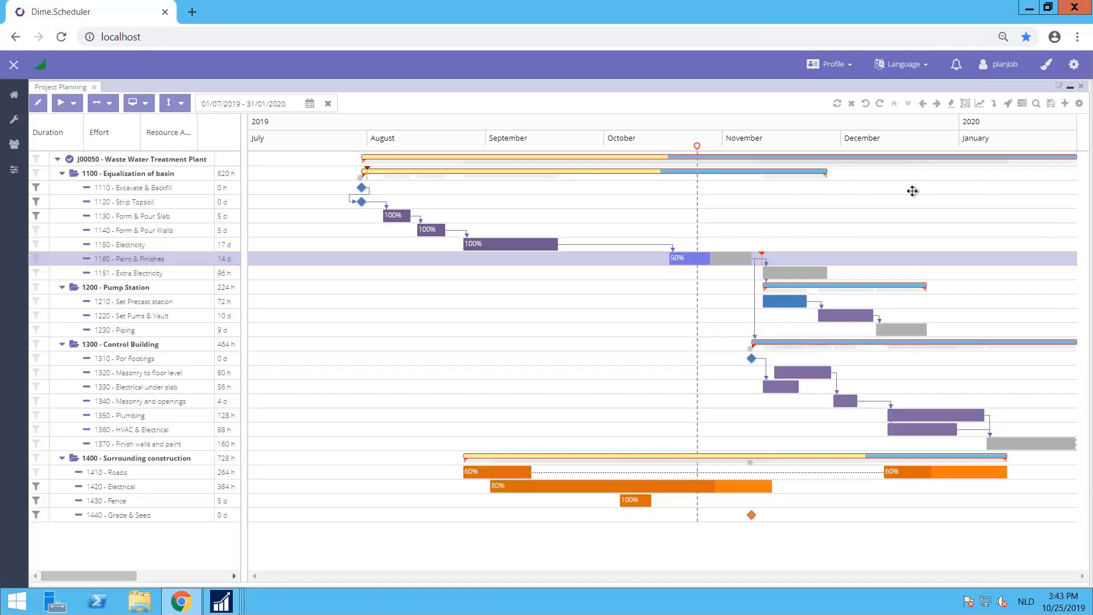
left_click(1070, 90)
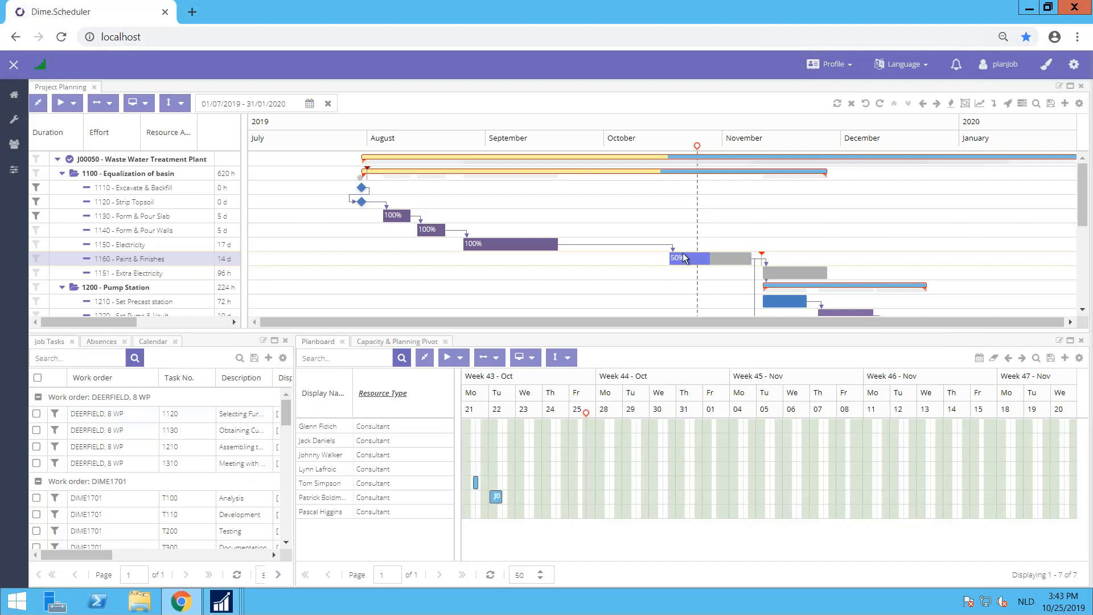
mouse_move(696, 258)
left_click(151, 344)
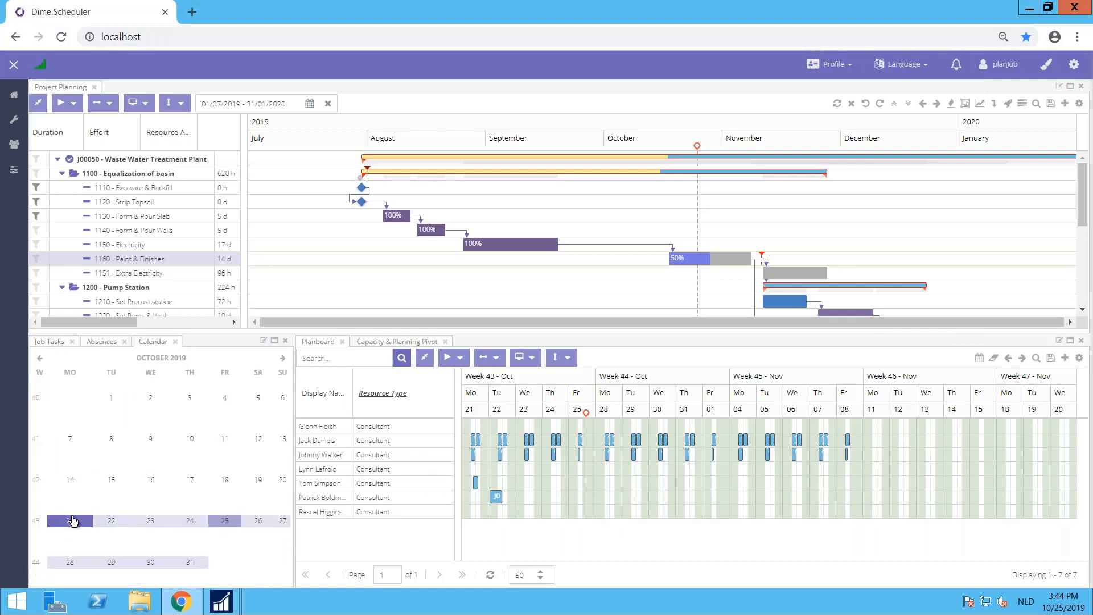
left_click_drag(73, 520, 222, 523)
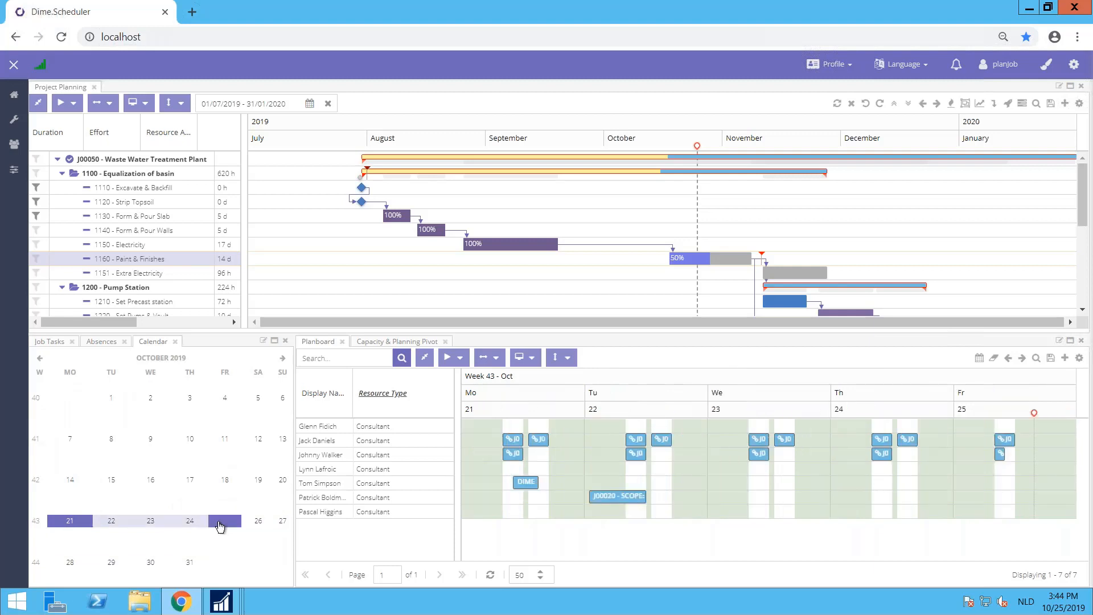
mouse_move(513, 439)
mouse_move(517, 459)
Step: Open the Calendars and Resource Calendars settings in separate browser tabs
mouse_move(16, 171)
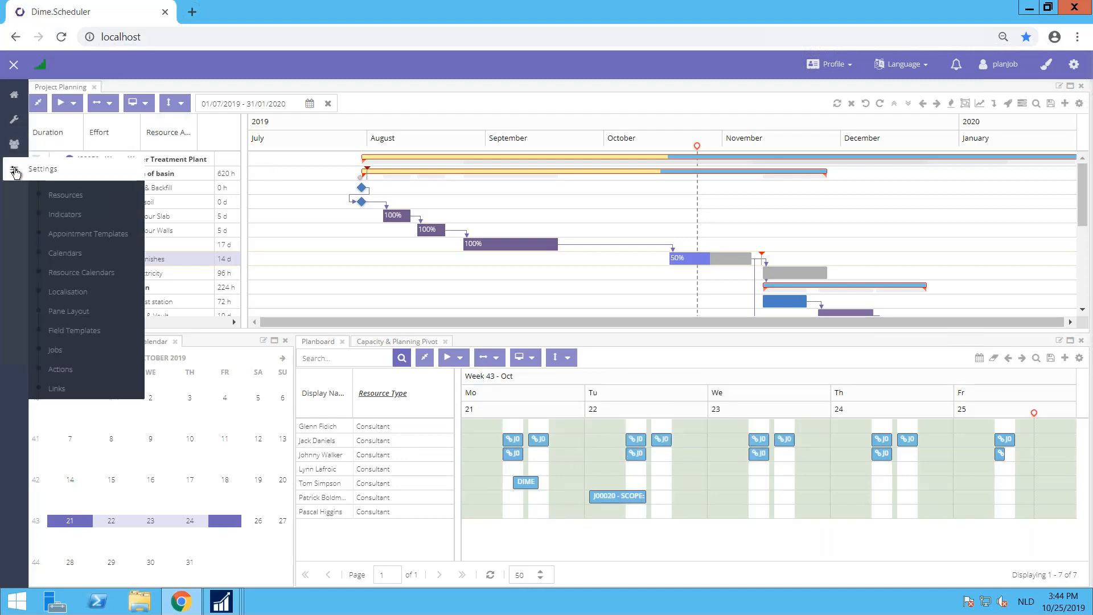
middle_click(64, 252)
middle_click(76, 272)
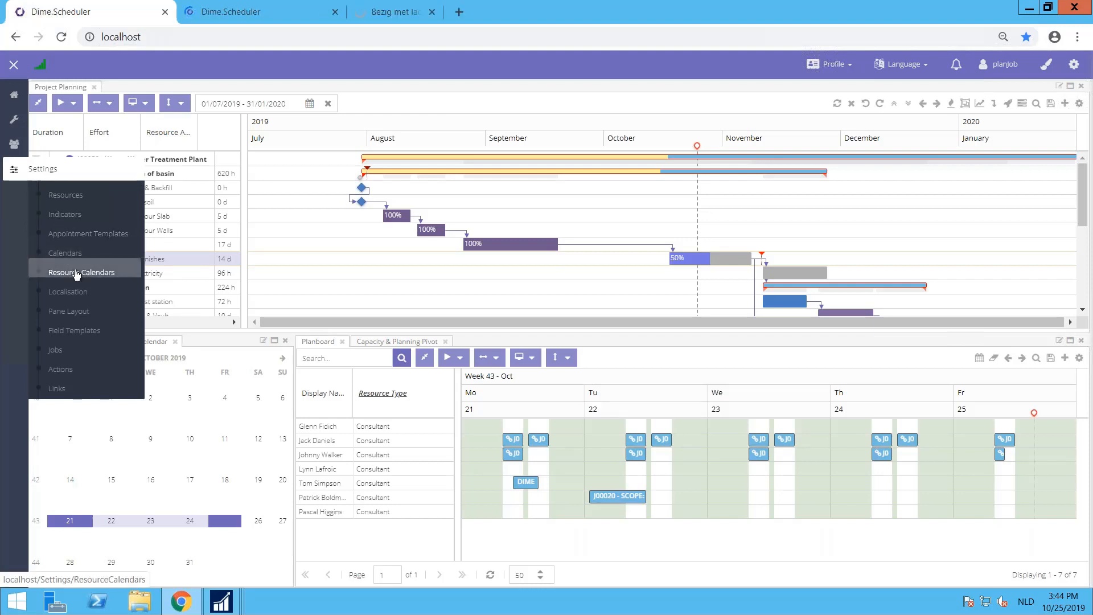
Step: Review the Company Calendar's settings, business hours, day and week overrides, and view its Early Shift and Weekend Only child calendars
left_click(282, 19)
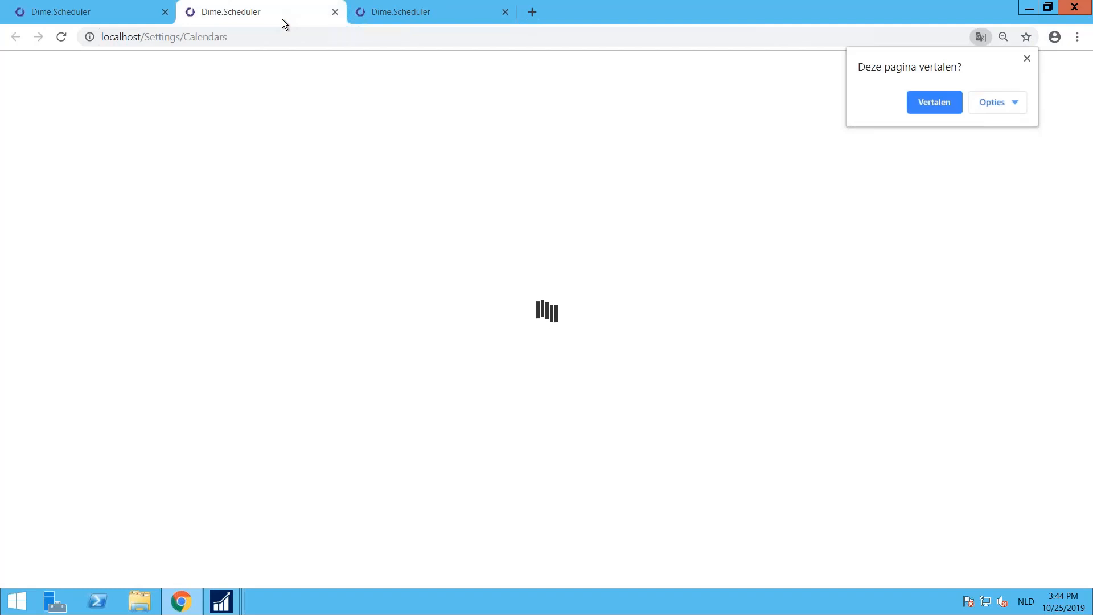
left_click(65, 112)
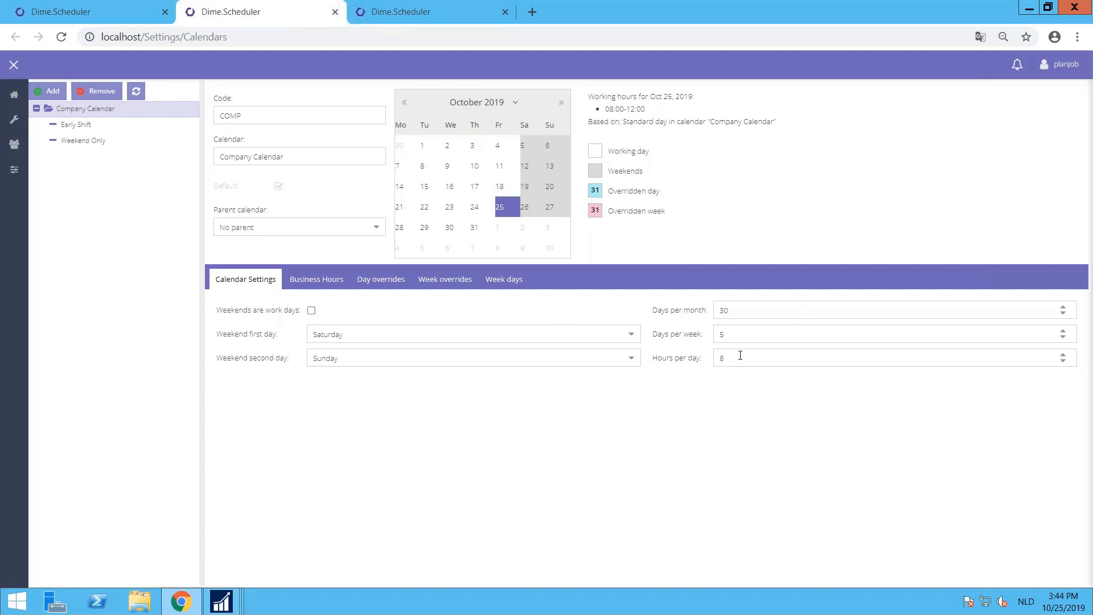
left_click(314, 282)
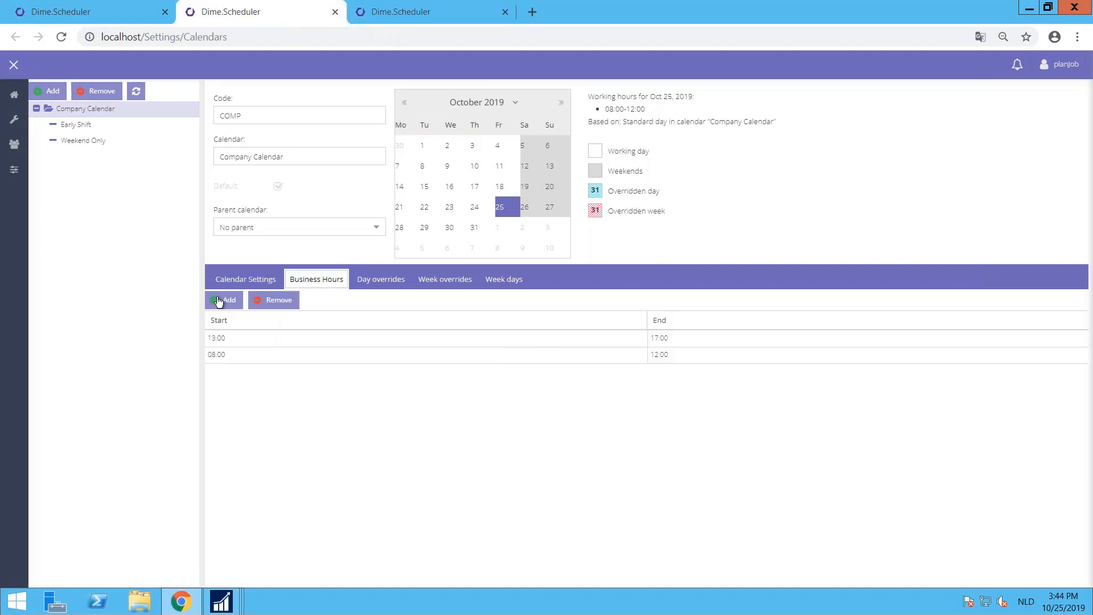
left_click(385, 282)
left_click(435, 283)
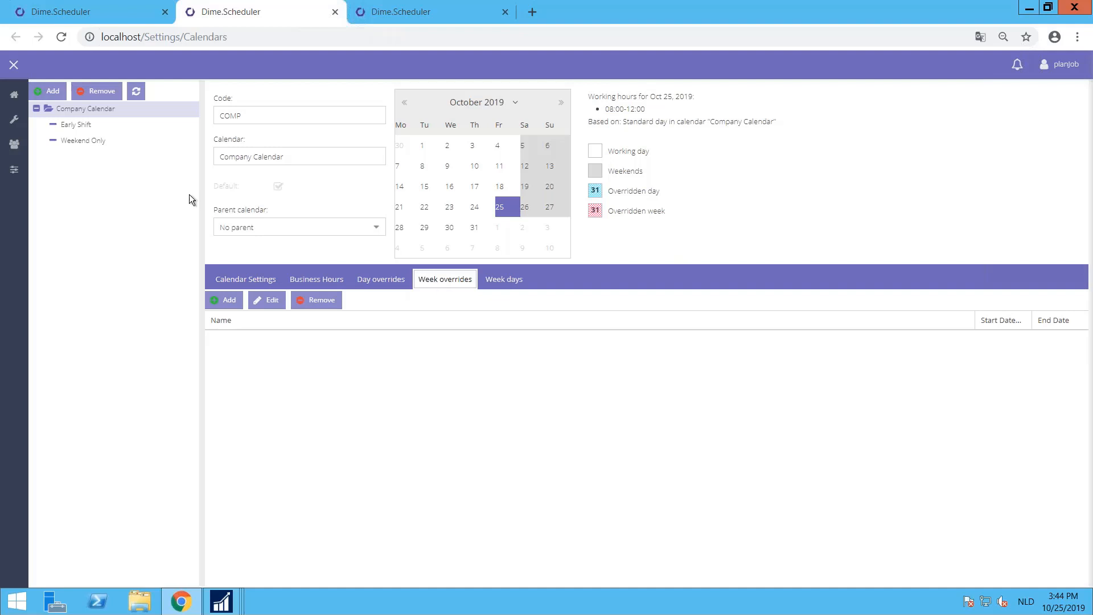
left_click(74, 123)
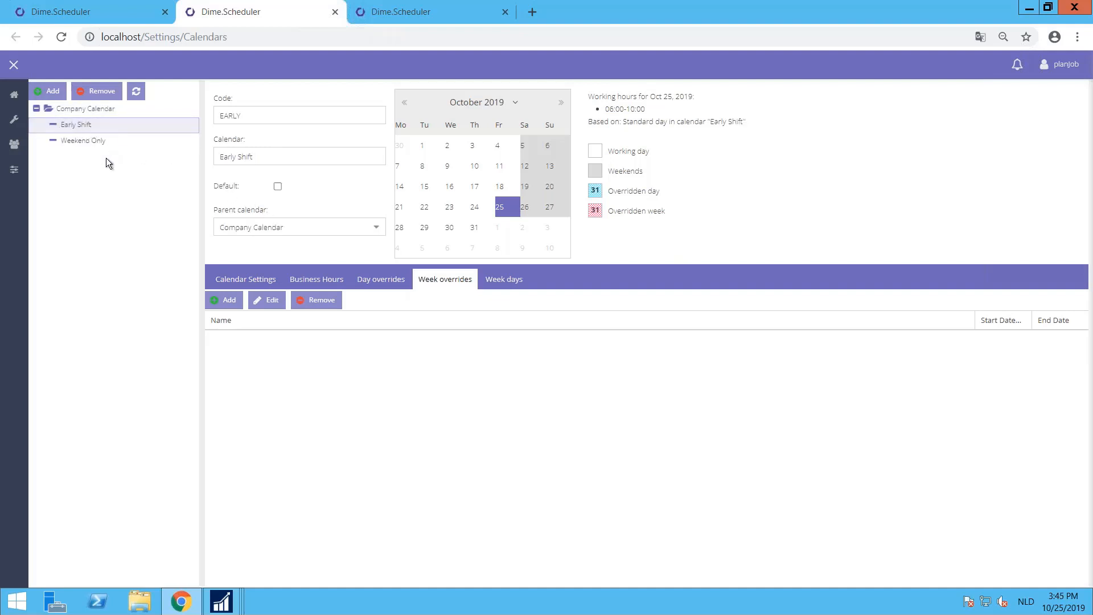
left_click(80, 140)
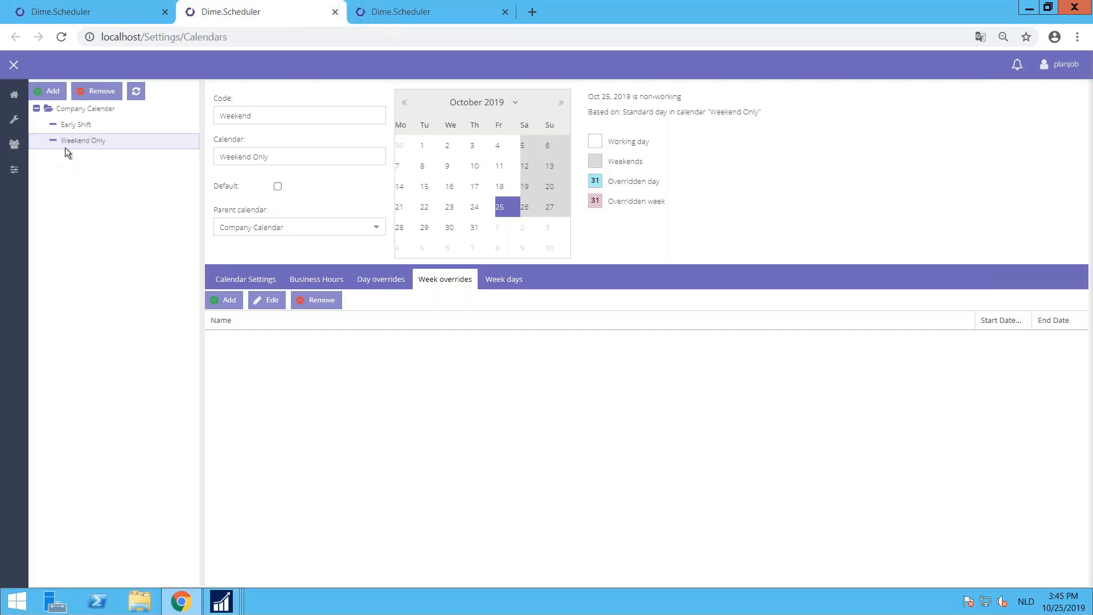
Step: Check the calendars assigned to resources in Resource Calendars, and close both settings tabs
left_click(433, 12)
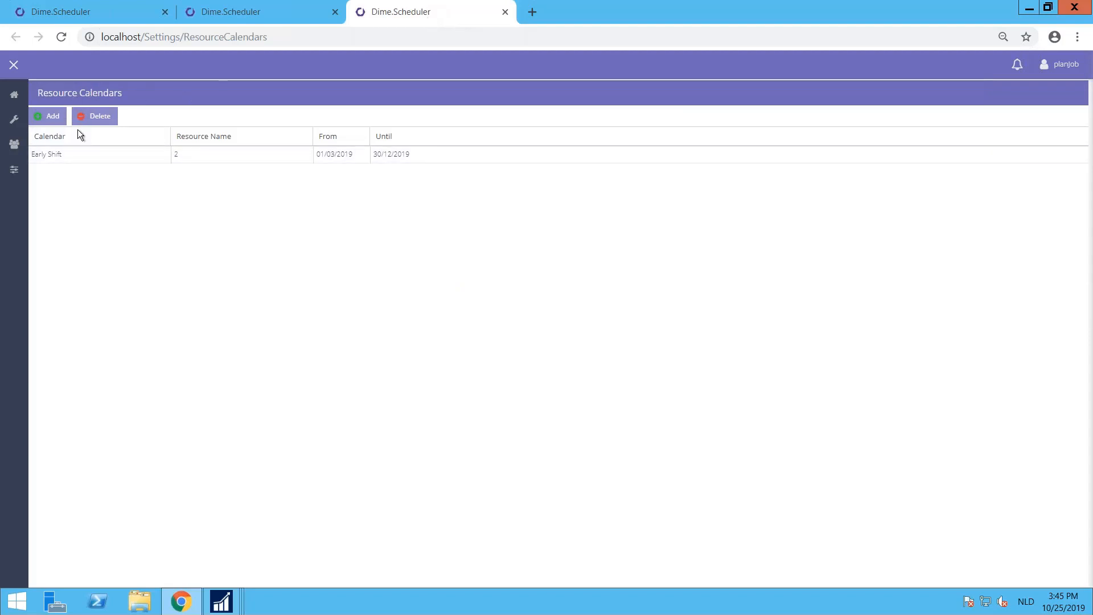
left_click(247, 12)
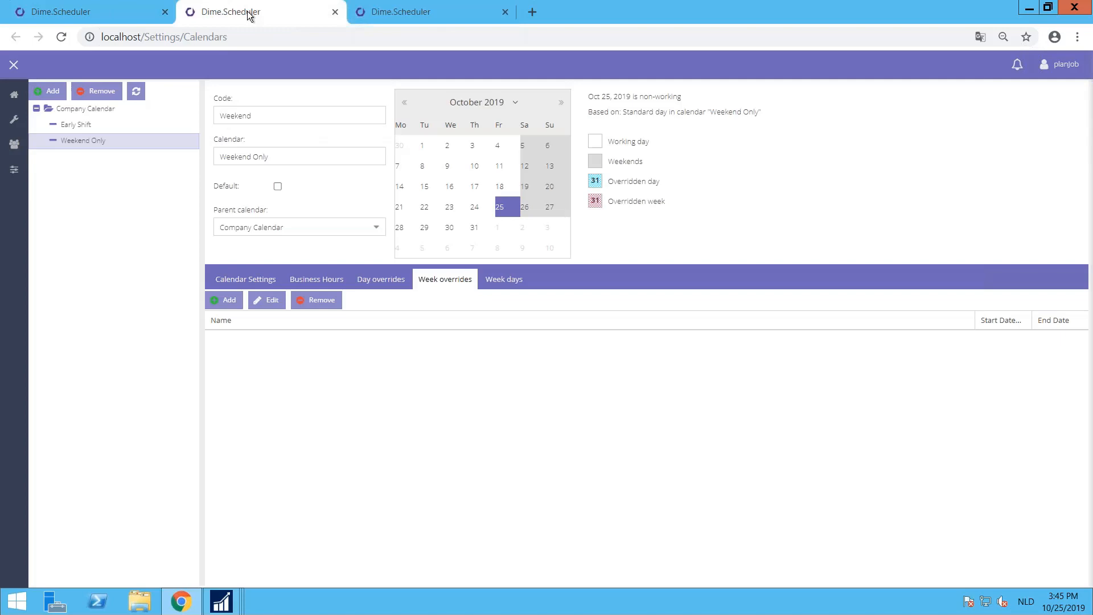
left_click(336, 12)
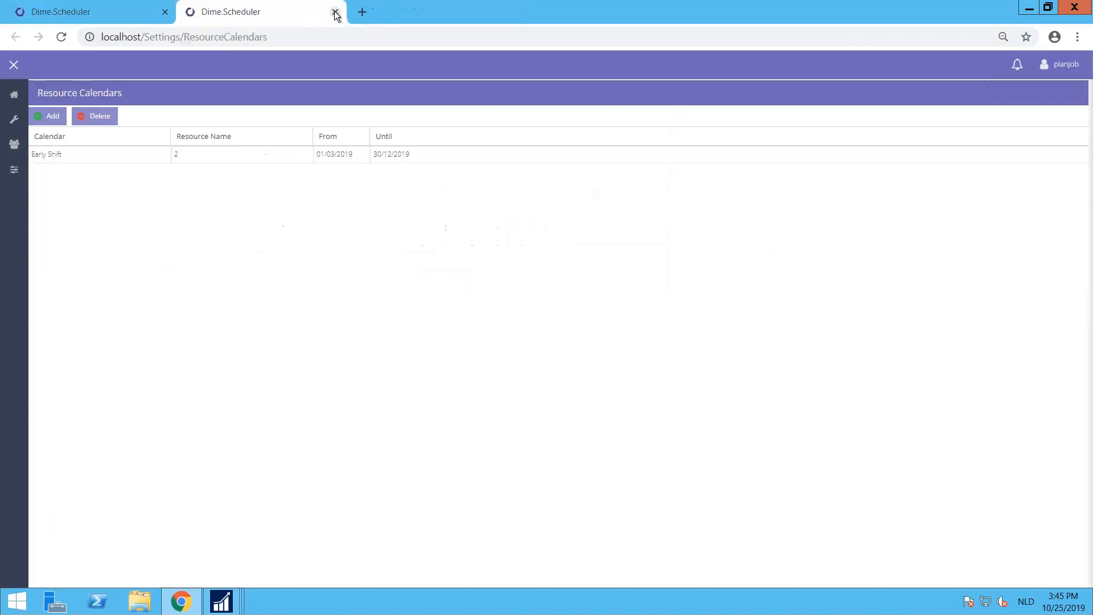
left_click(335, 12)
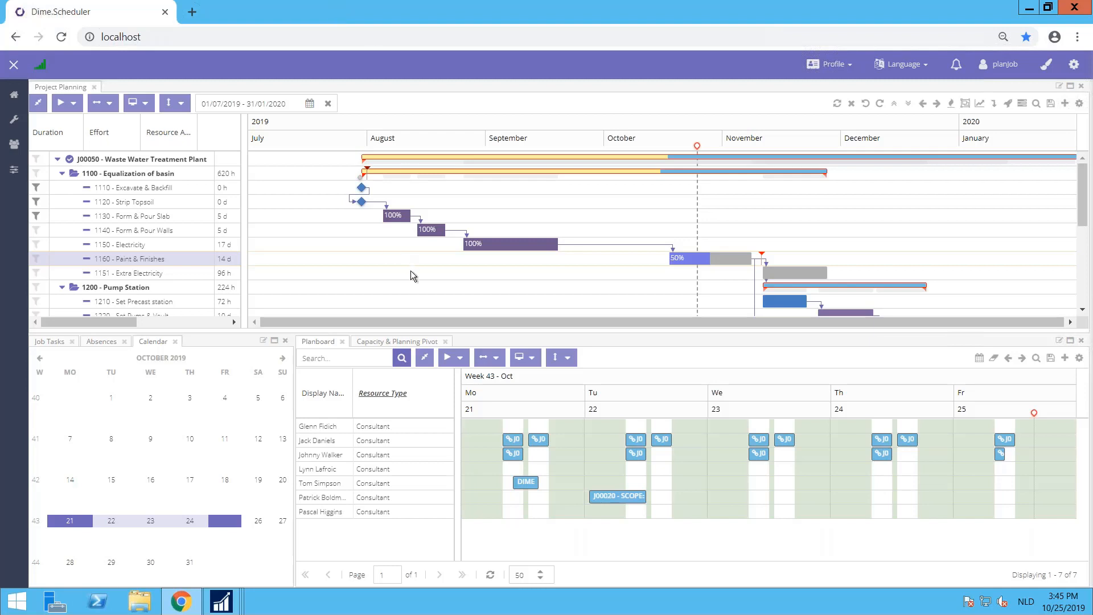
Step: Plan a Holiday absence for the fourth consultant on Tuesday 22 October and move it earlier to the start of that day's working hours
left_click(102, 344)
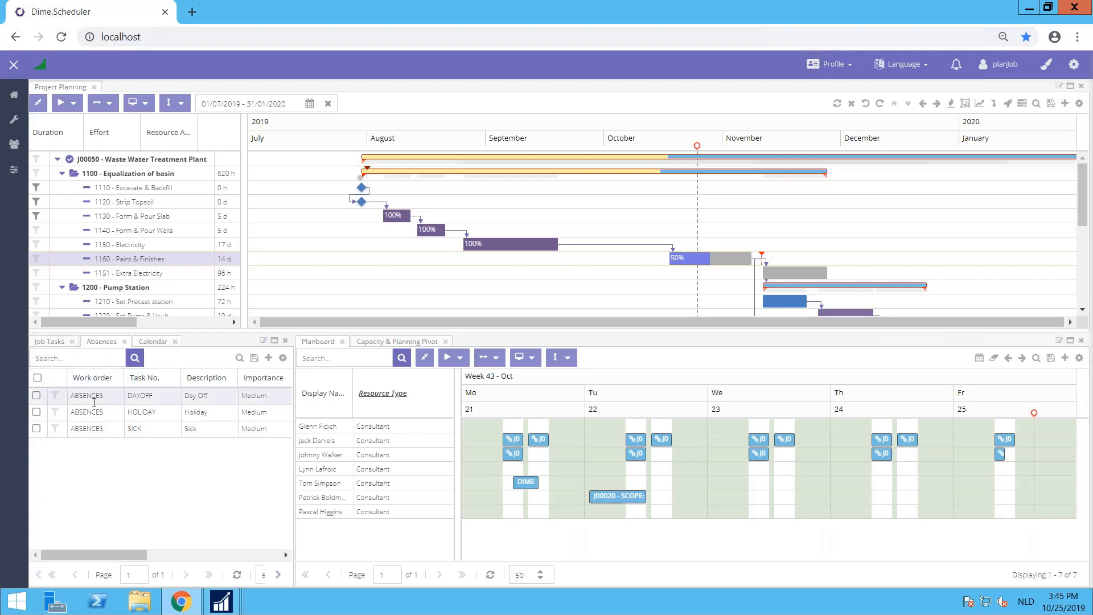
left_click_drag(89, 412, 658, 466)
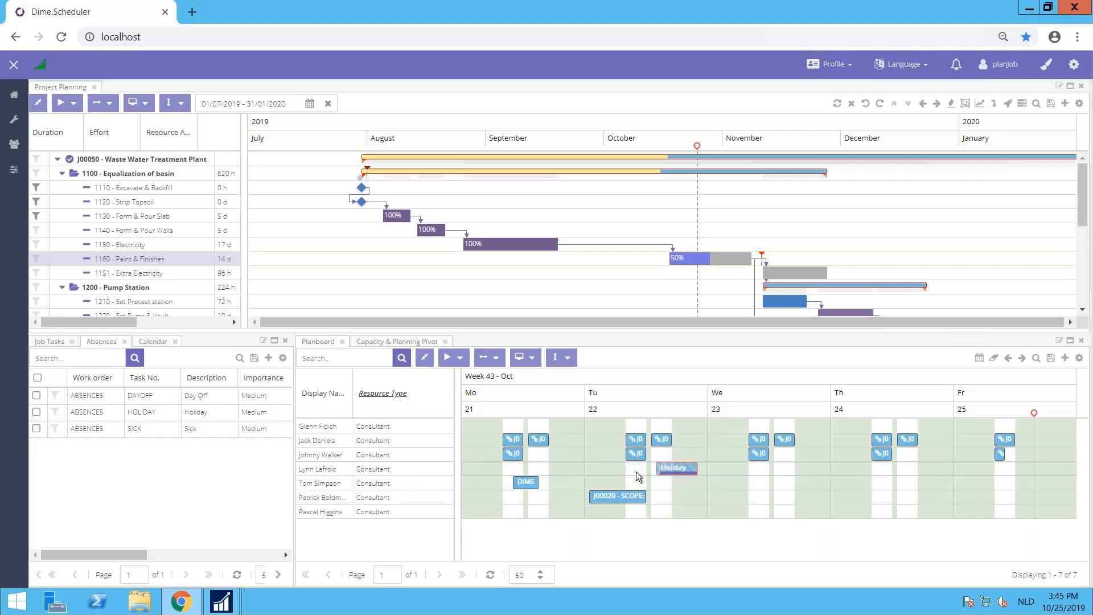
left_click_drag(676, 467, 639, 472)
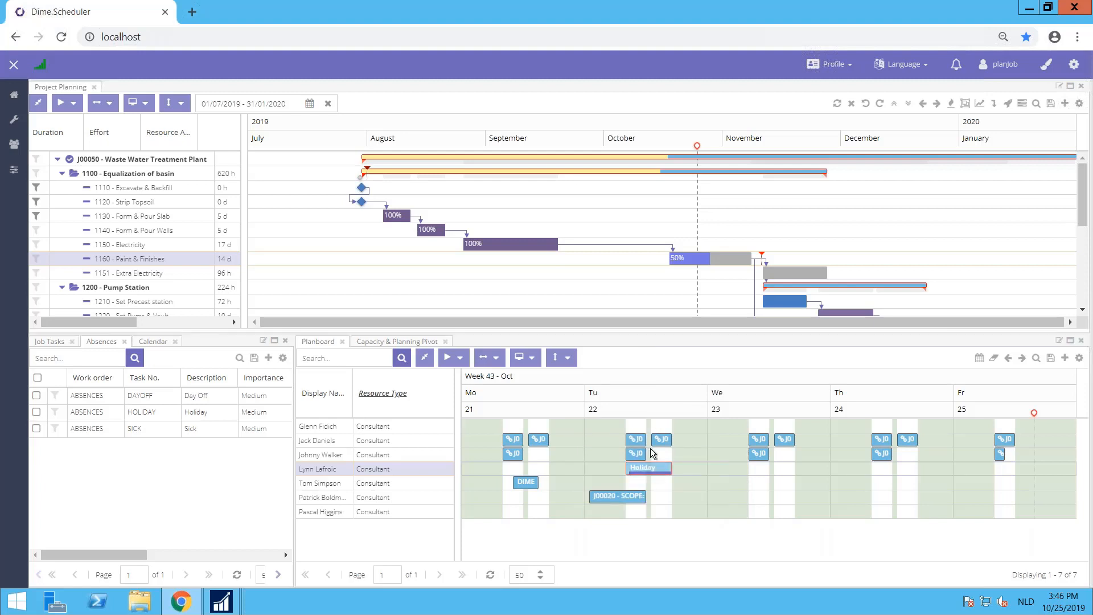
mouse_move(653, 472)
Step: Log off and sign in to the service planner account with its saved e-mail and password
left_click(1005, 64)
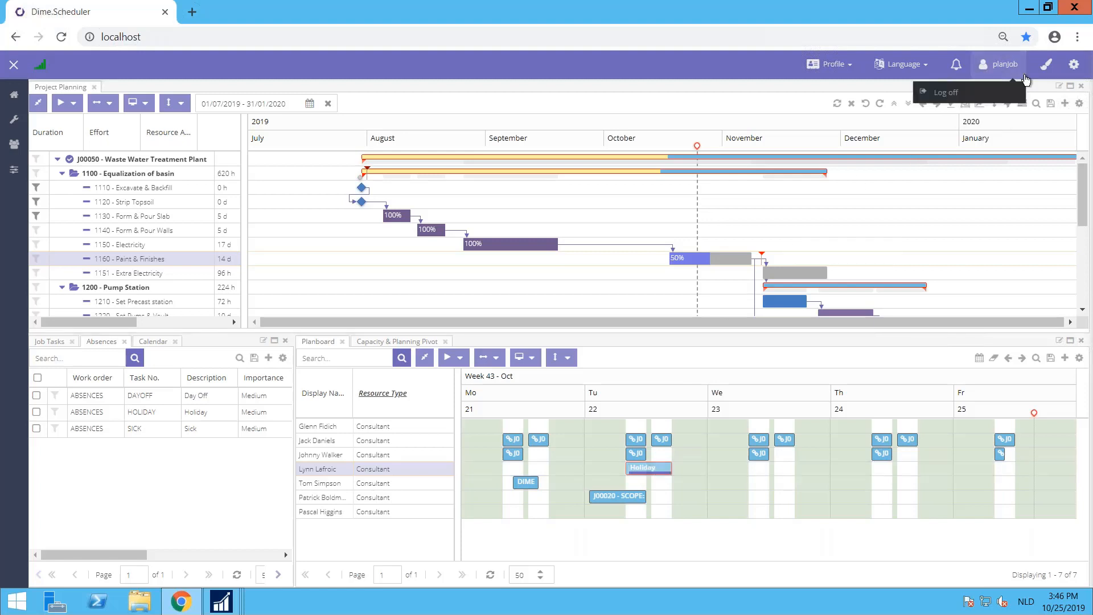
left_click(965, 96)
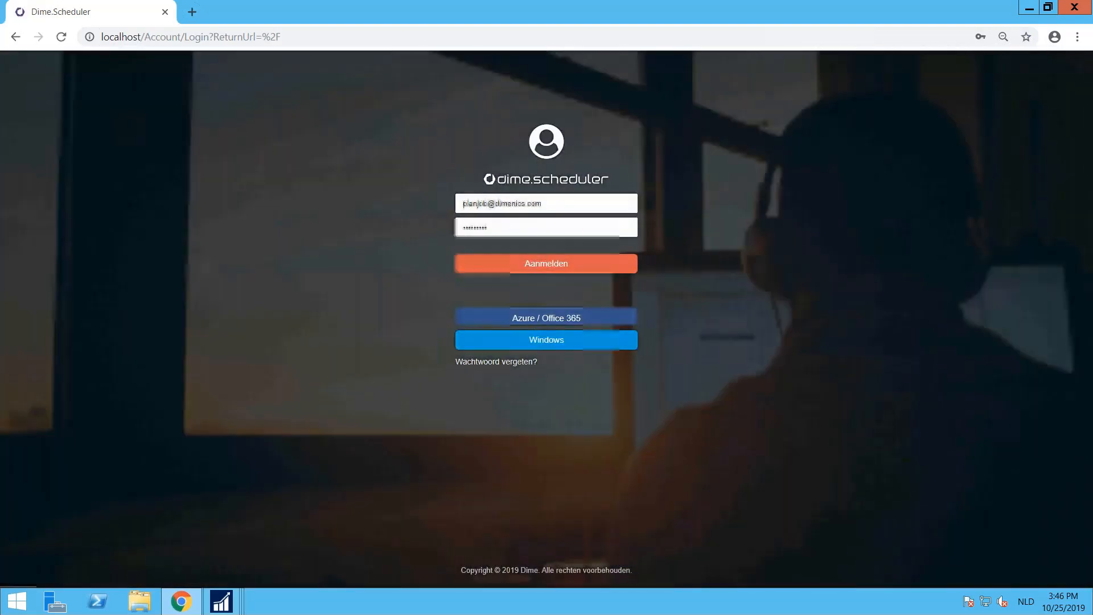
left_click(480, 203)
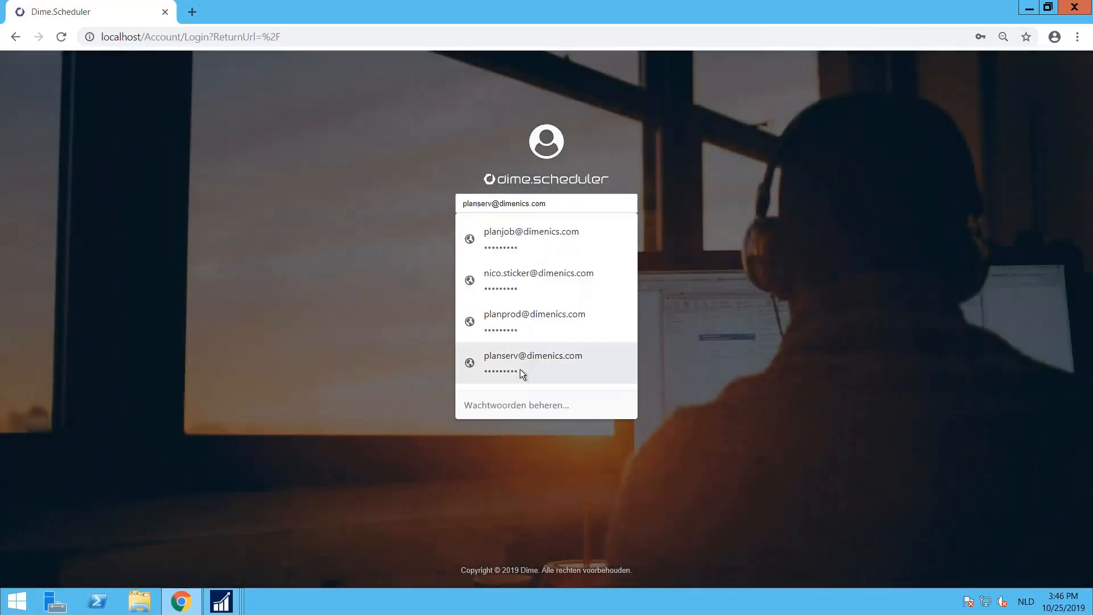
left_click(506, 357)
left_click(520, 269)
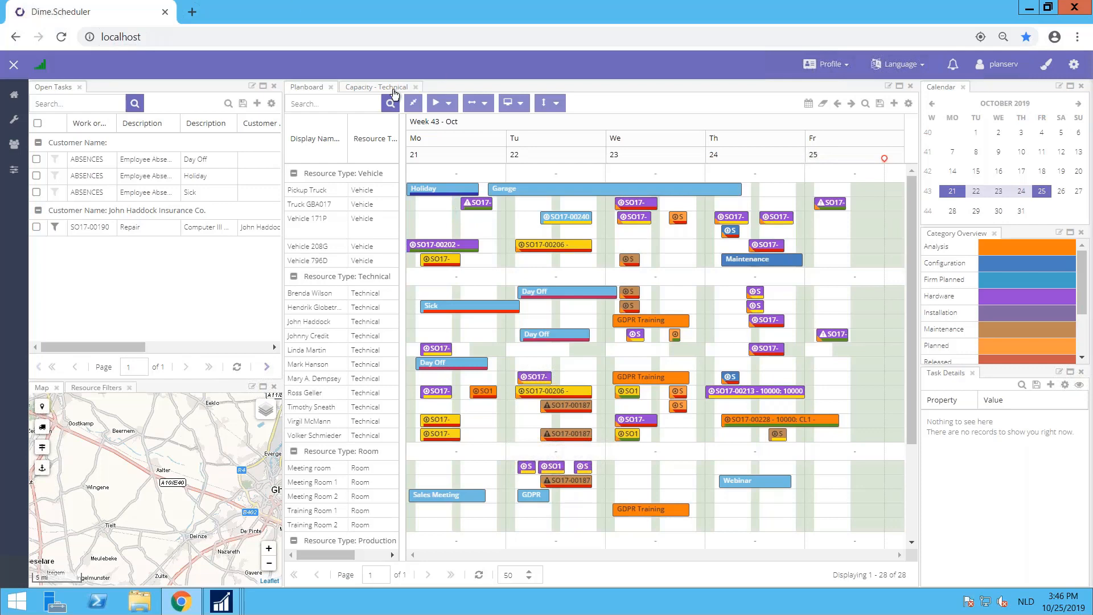
Step: Load the Capacity - Technical pivot for 01/10/2019 to 31/10/2019 and maximise its pane
left_click(364, 91)
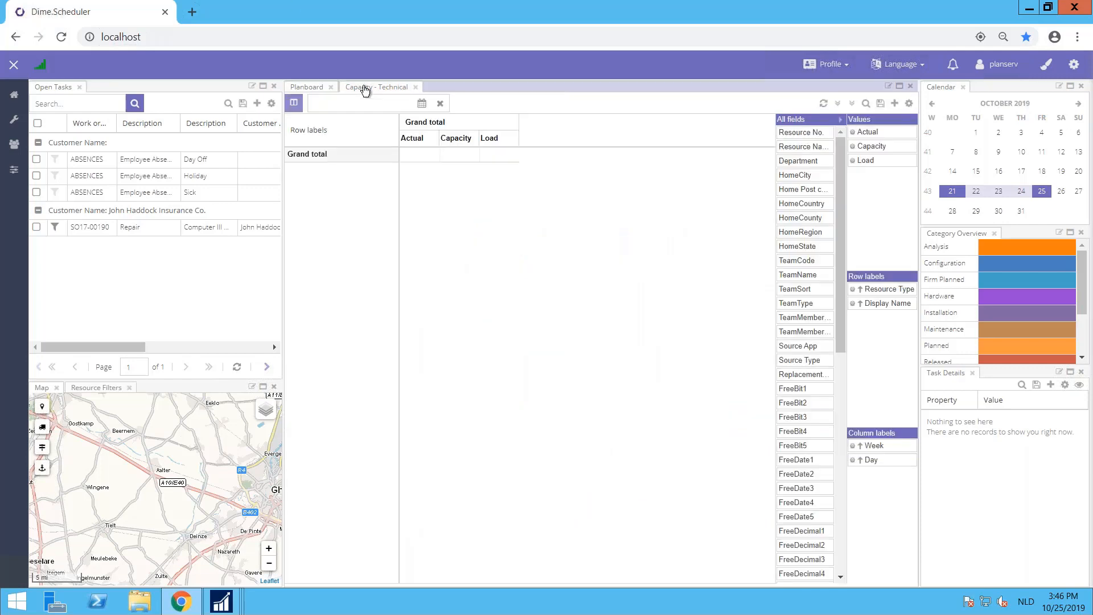
left_click(422, 104)
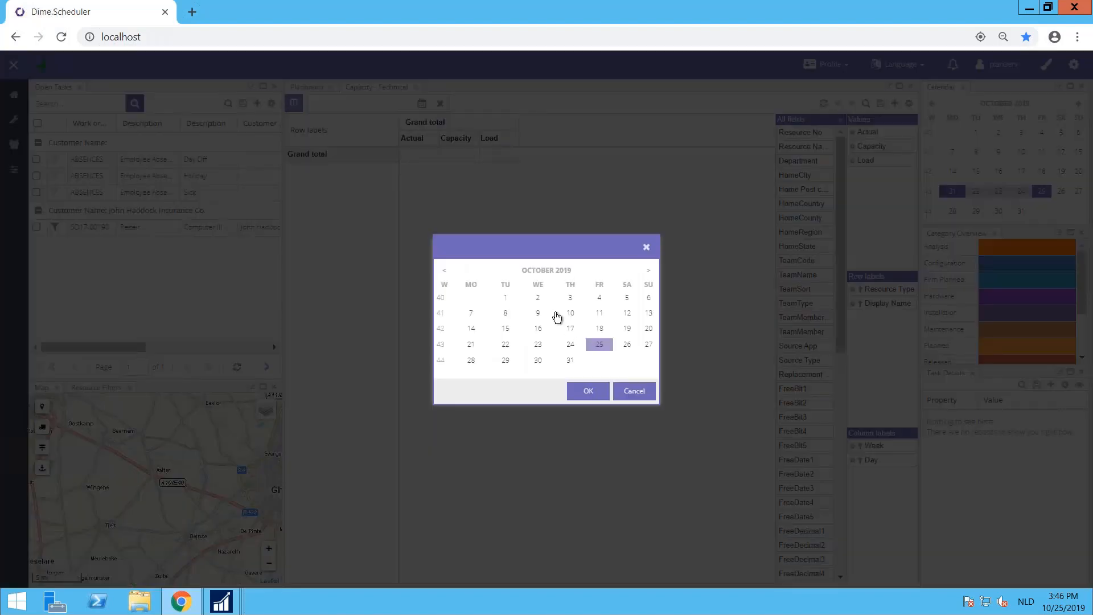
left_click(506, 299)
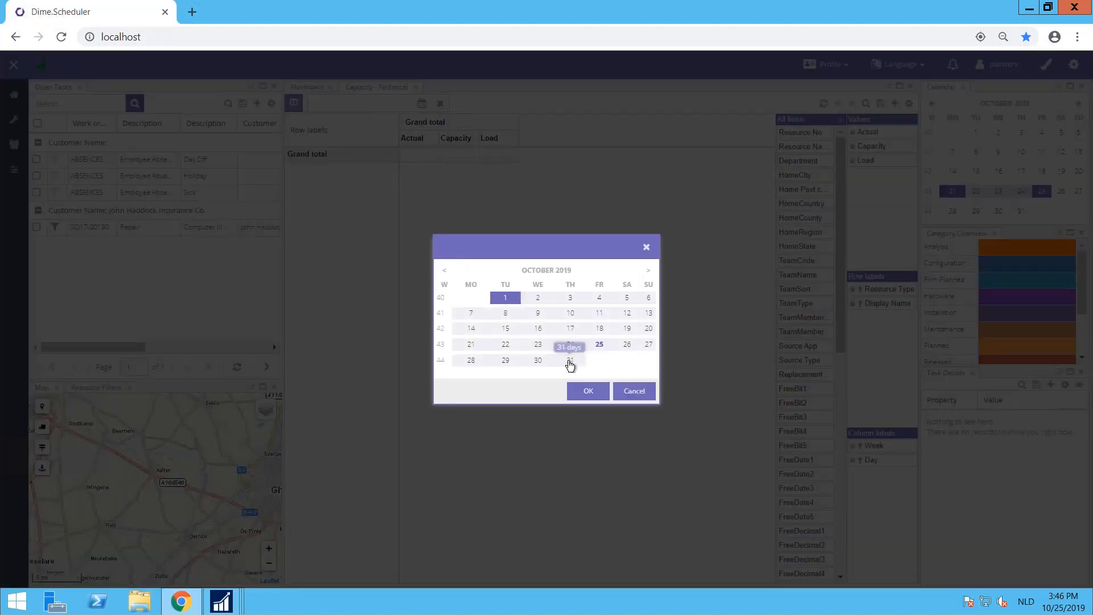
left_click(570, 361)
left_click(589, 392)
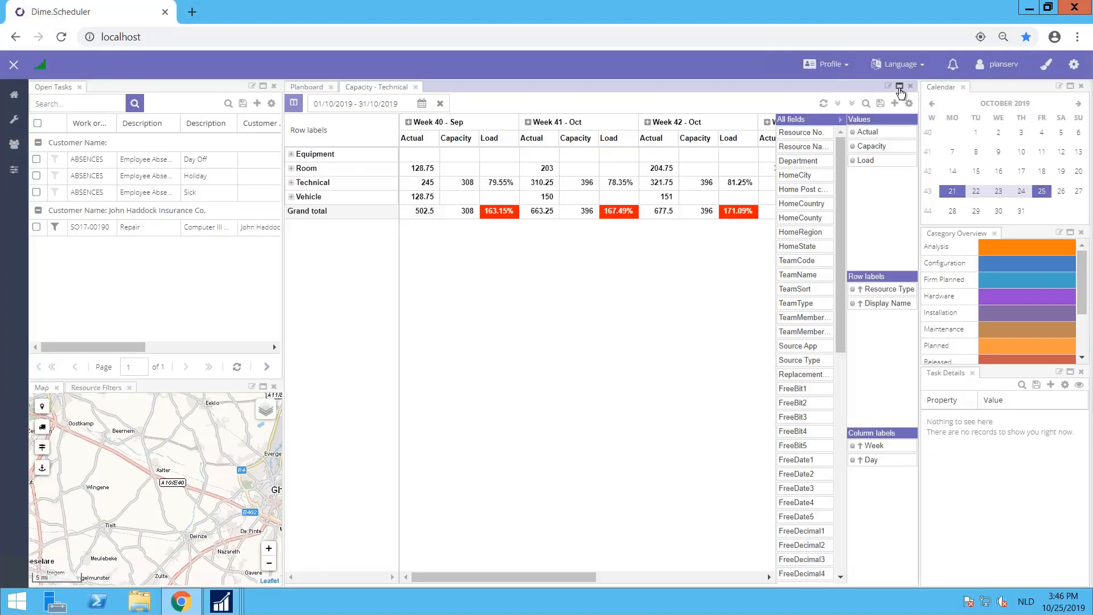
left_click(899, 87)
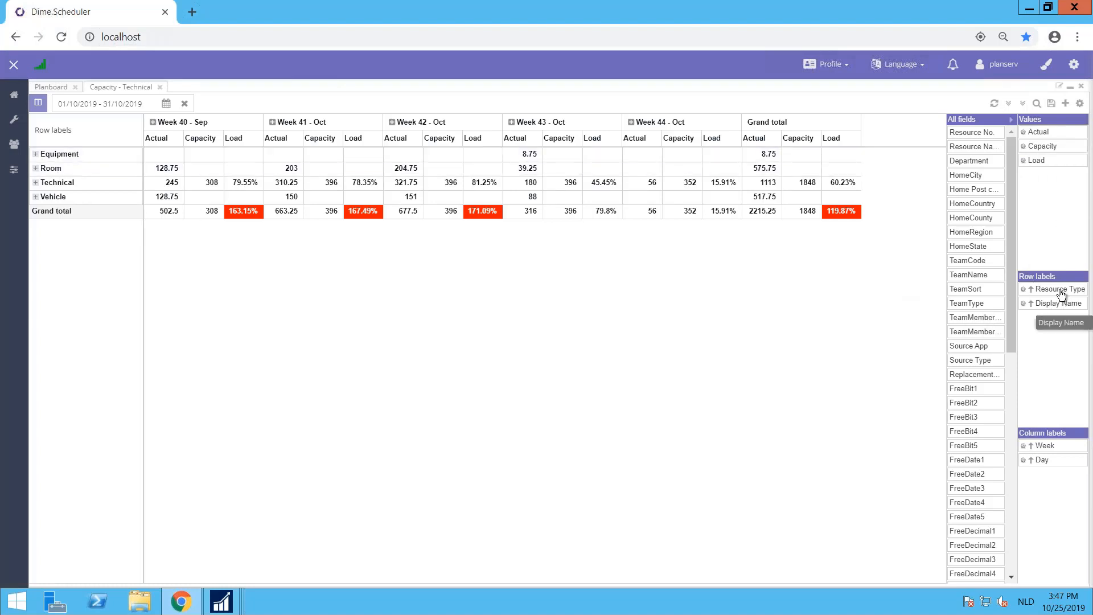
Step: Examine the individual loads within the Technical resource type, and expand and collapse the Vehicle group
left_click(36, 182)
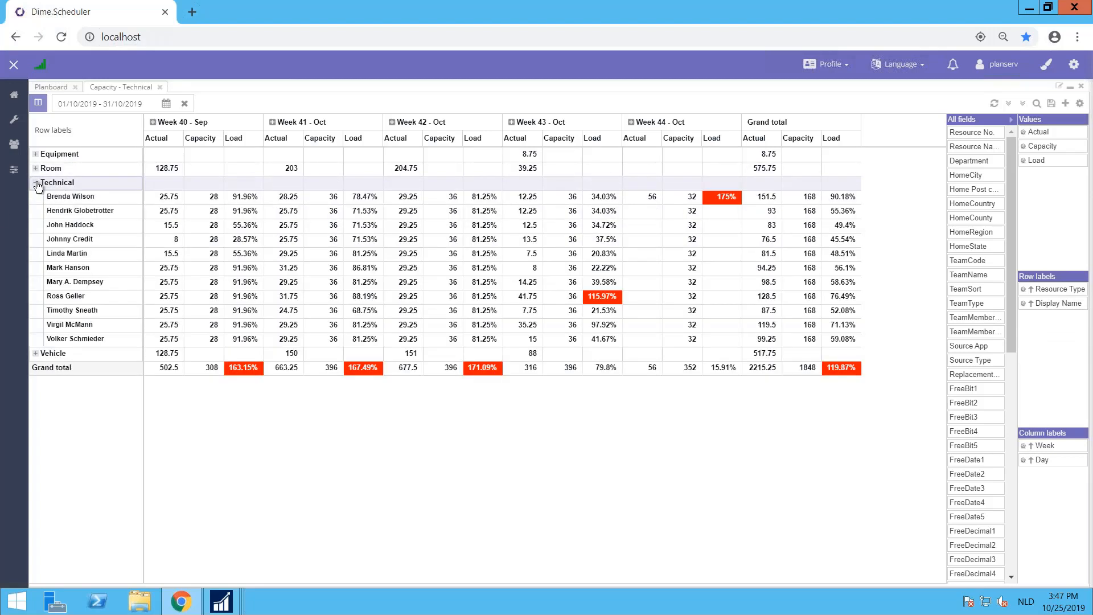
left_click(36, 354)
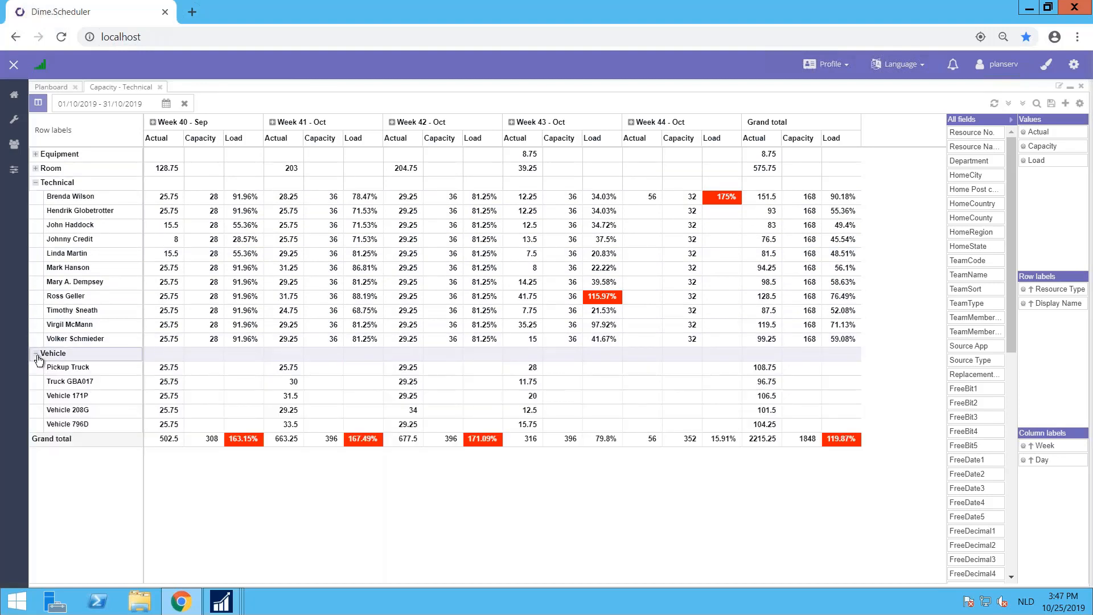
left_click(37, 356)
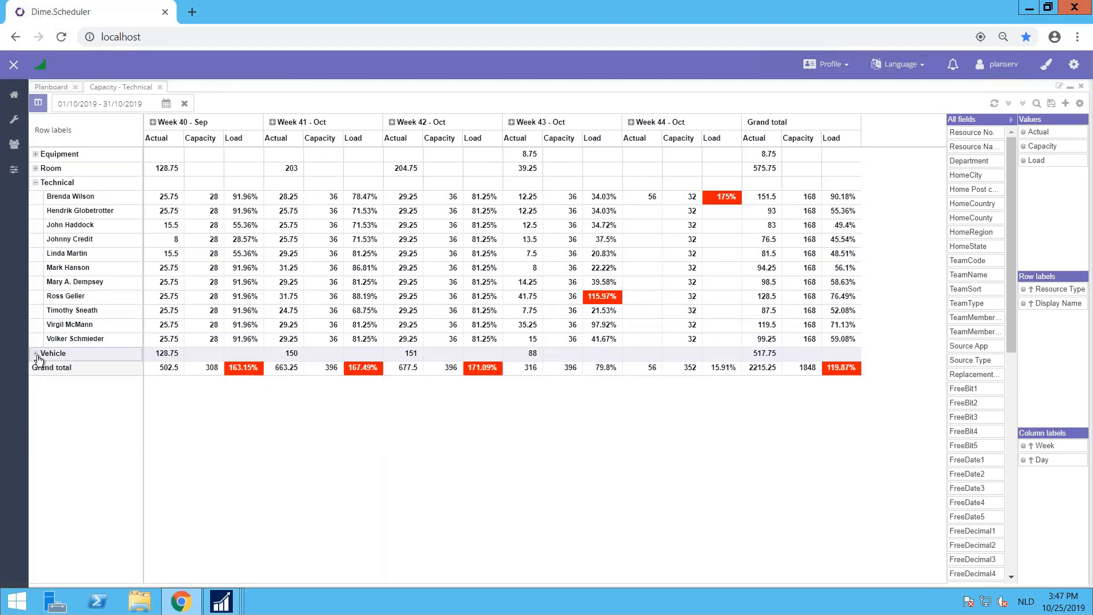
left_click(1051, 290)
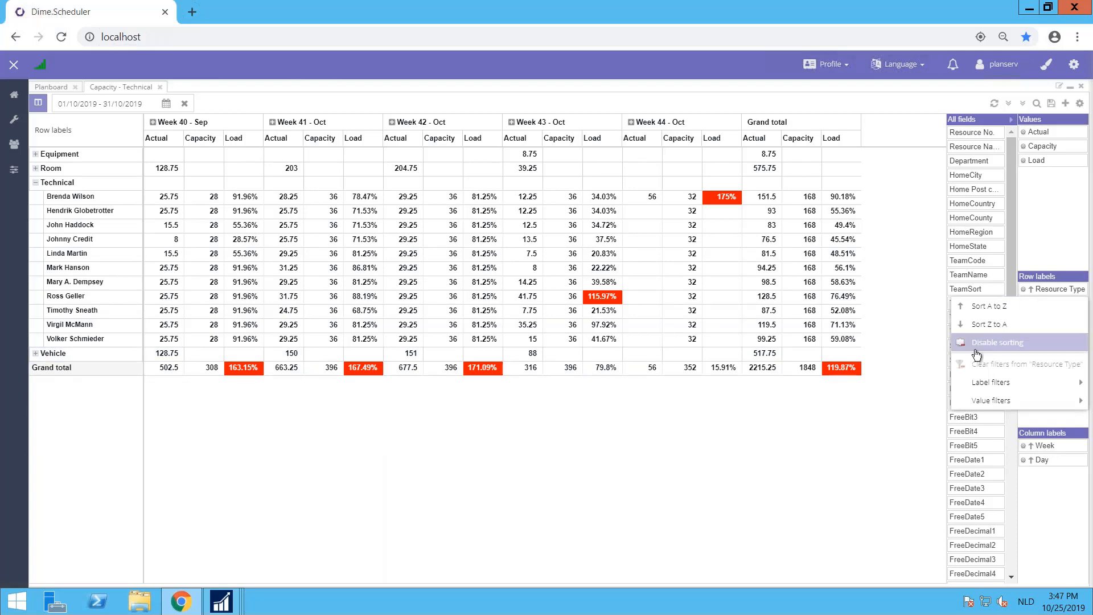
mouse_move(997, 403)
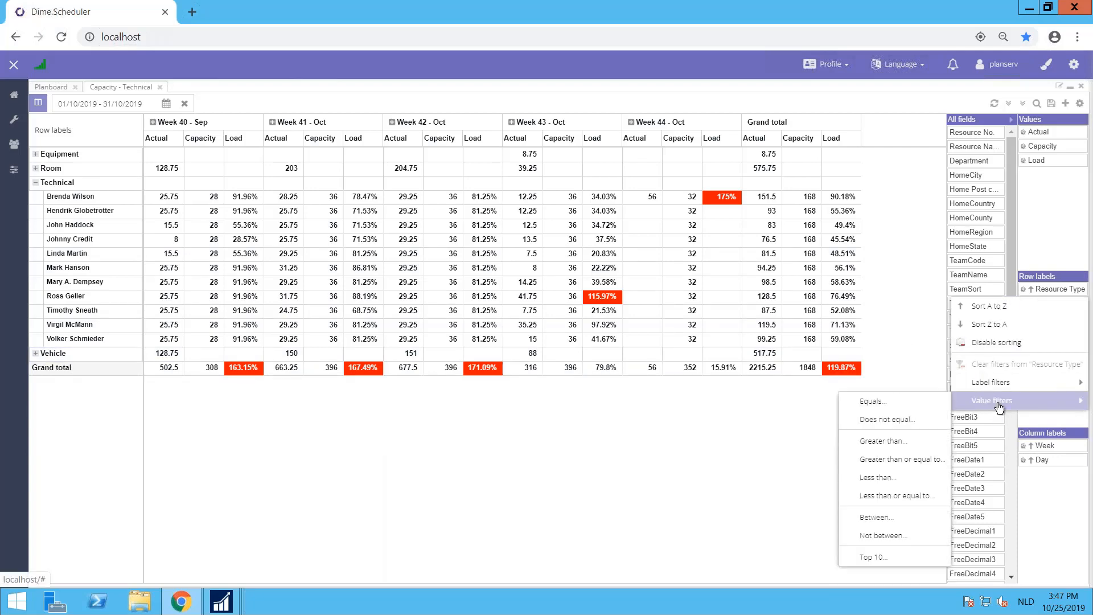
left_click(907, 408)
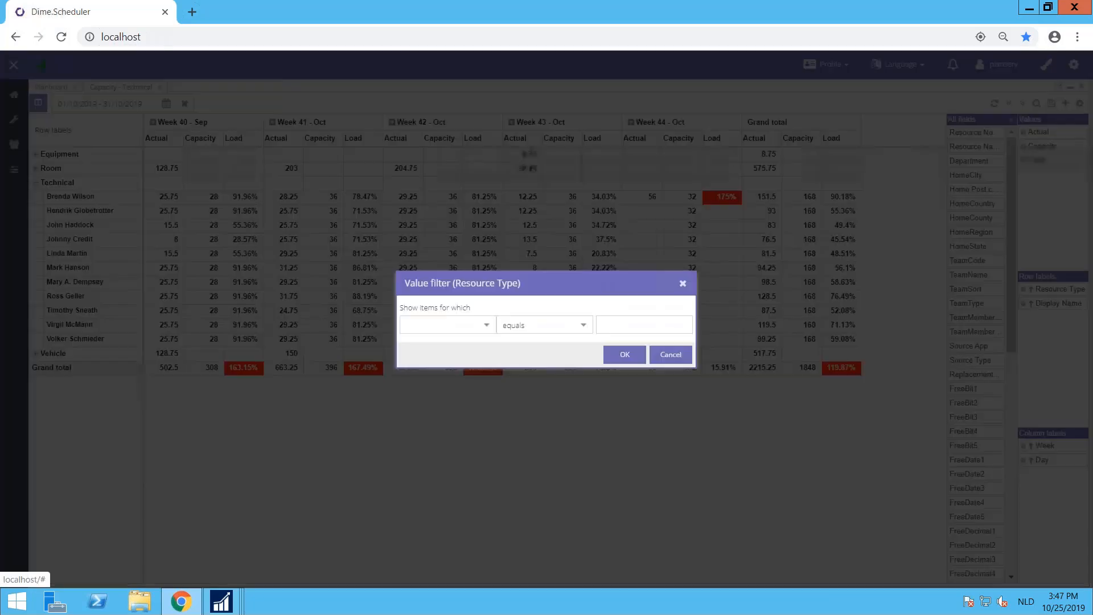
left_click(682, 354)
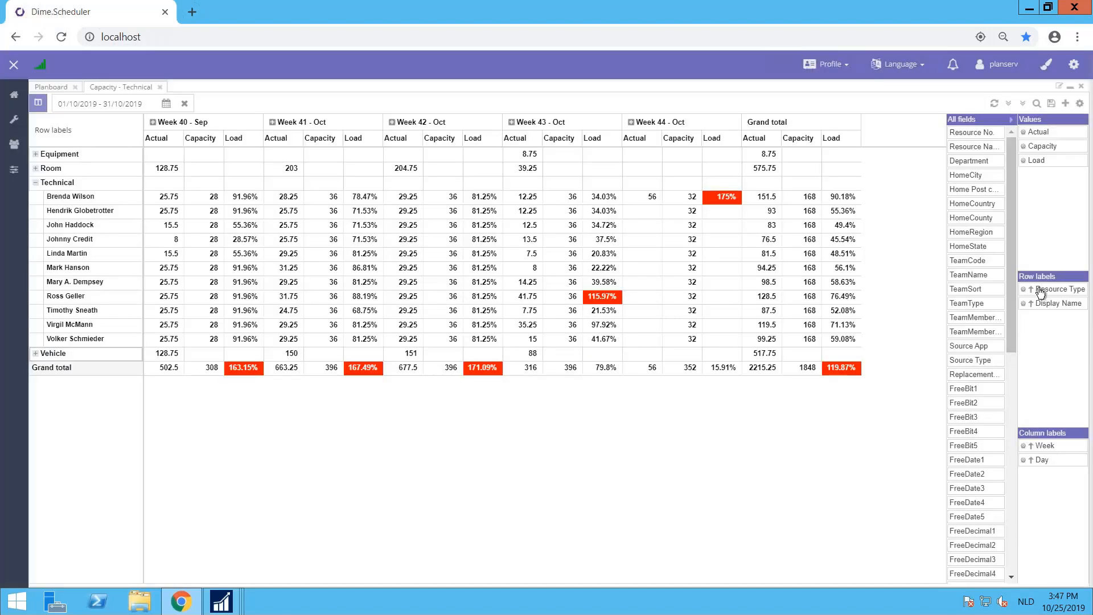
Step: Filter the Resource Type row labels to those equal to "technical" and expand the Technical group
left_click(1040, 292)
mouse_move(987, 385)
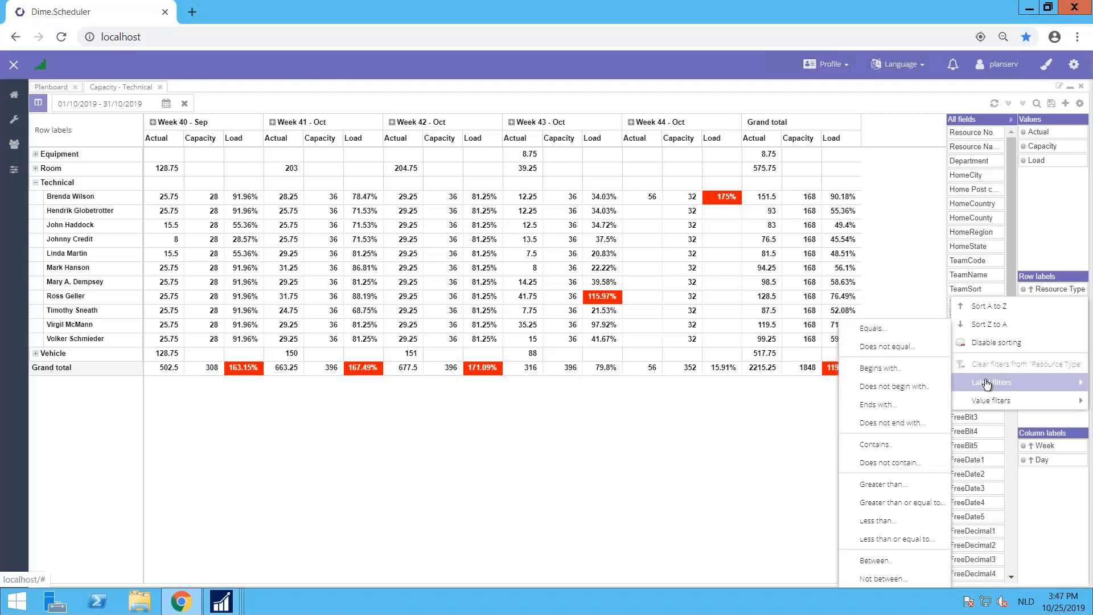
left_click(891, 332)
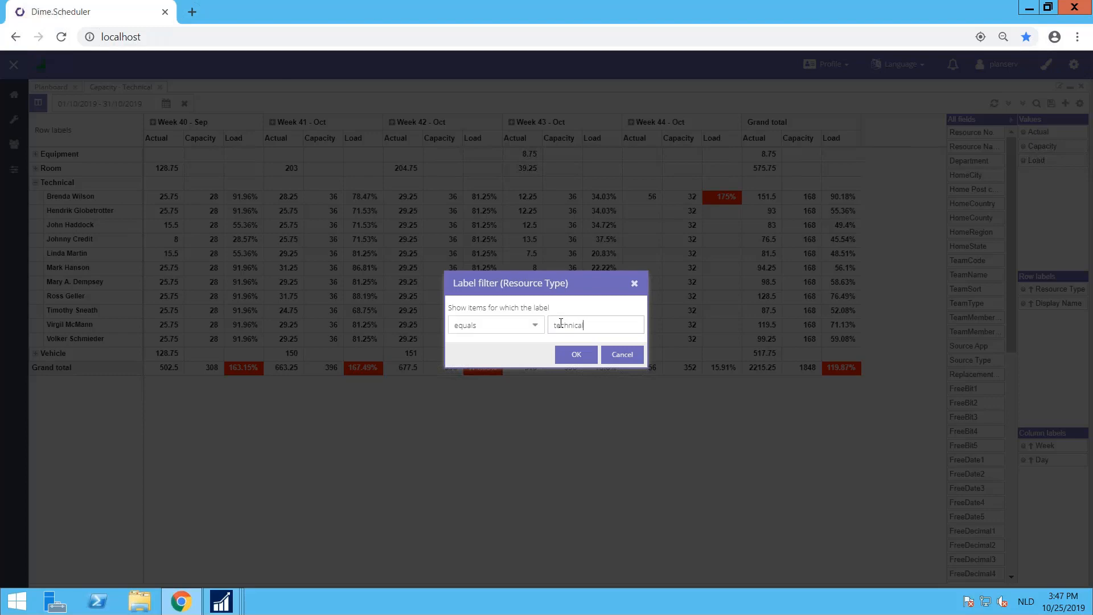
left_click(569, 355)
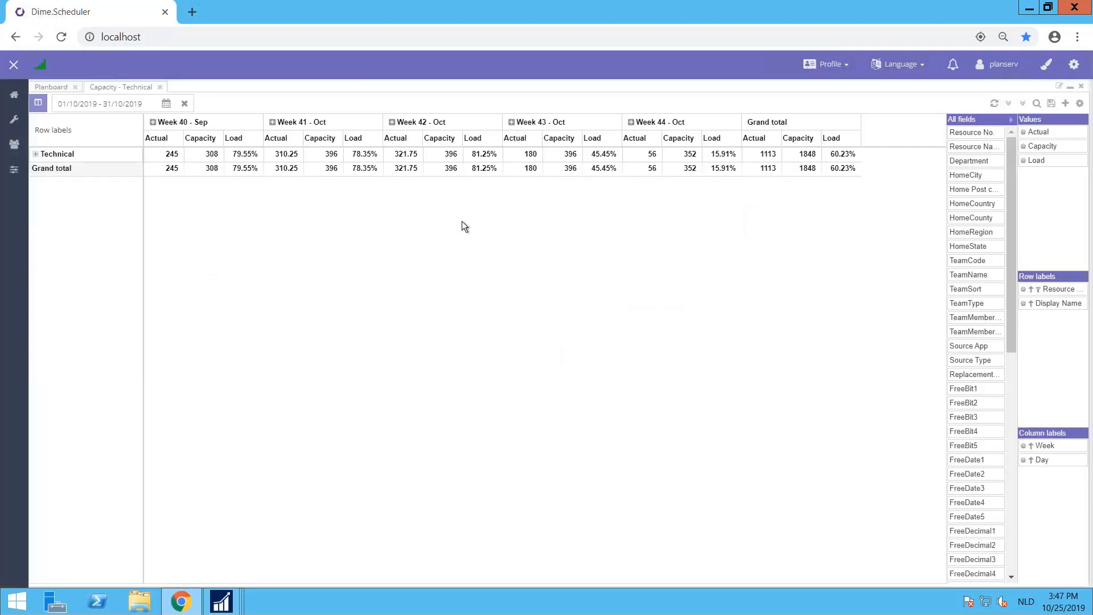
left_click(35, 154)
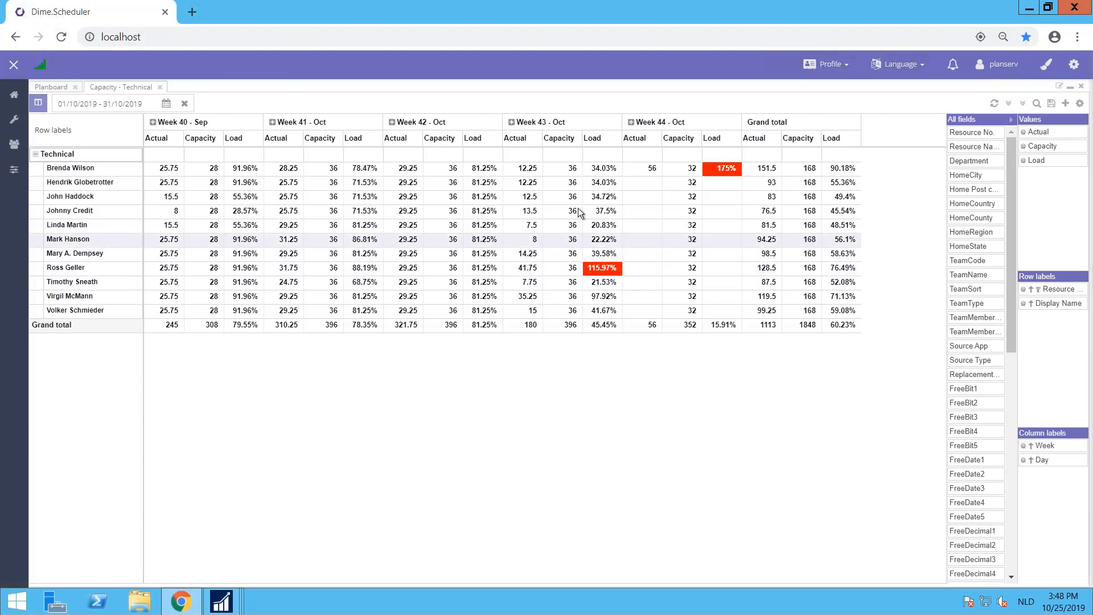
Step: Expand Week 43 into days and inspect the drill-down of the actual hours for the resource overloaded on Tuesday 22/10/2019
left_click(511, 122)
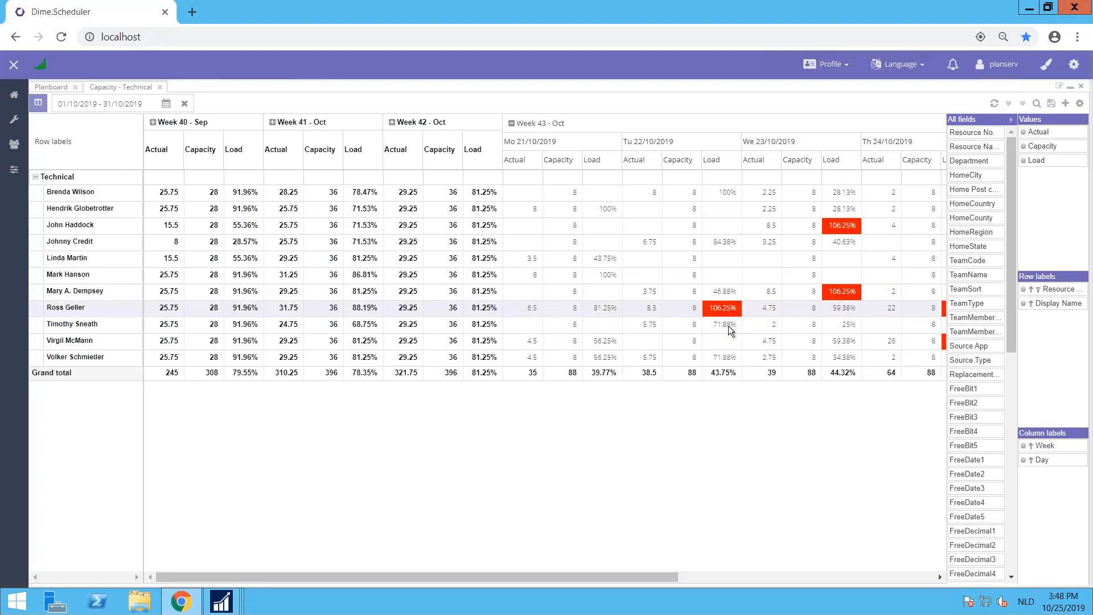
double_click(653, 312)
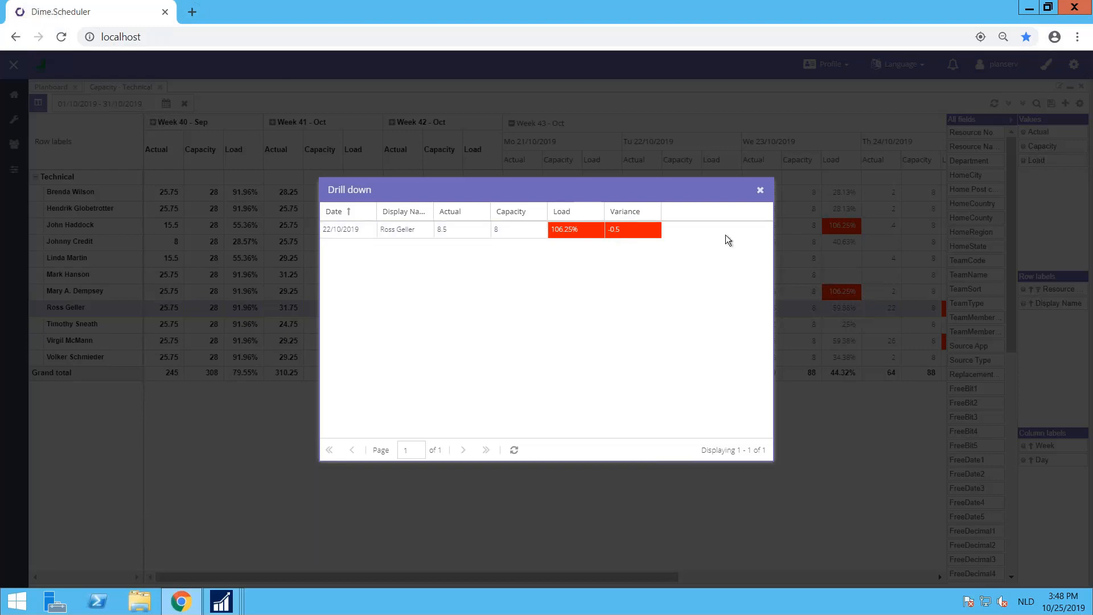
left_click(760, 190)
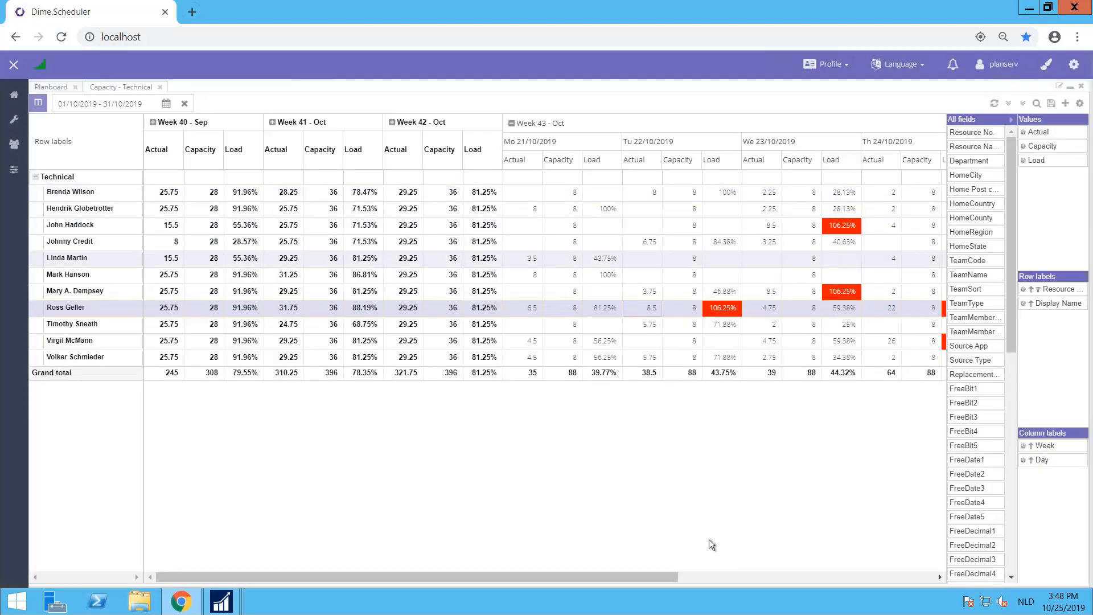
Step: Inspect the drill-down of the same resource's actual hours on Thursday 24/10/2019, and select the fourth resource's load for that day
left_click_drag(664, 578, 765, 567)
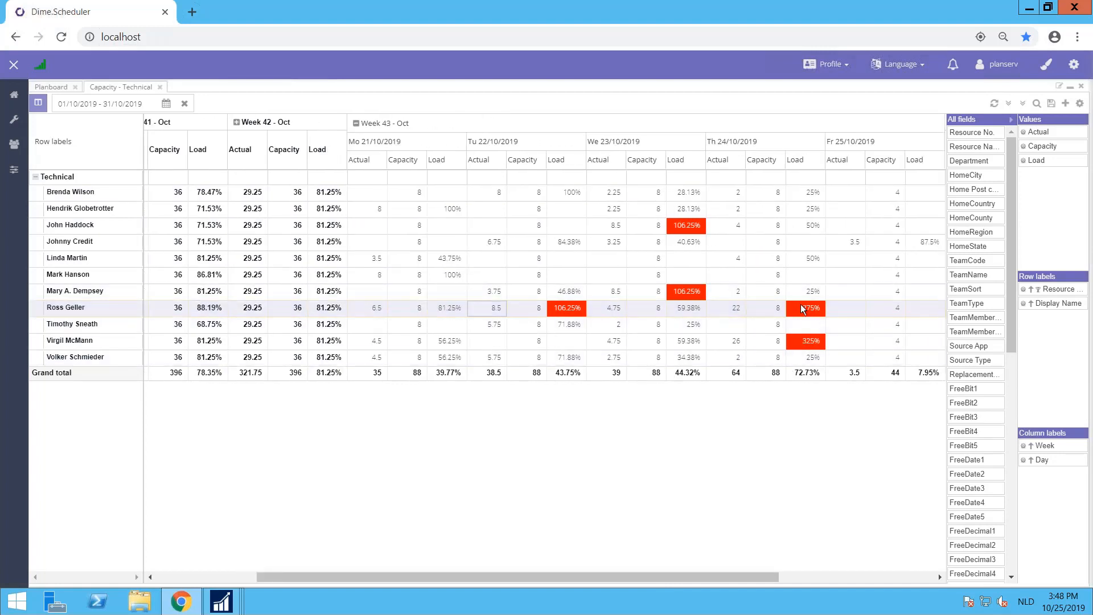
left_click(734, 308)
double_click(735, 308)
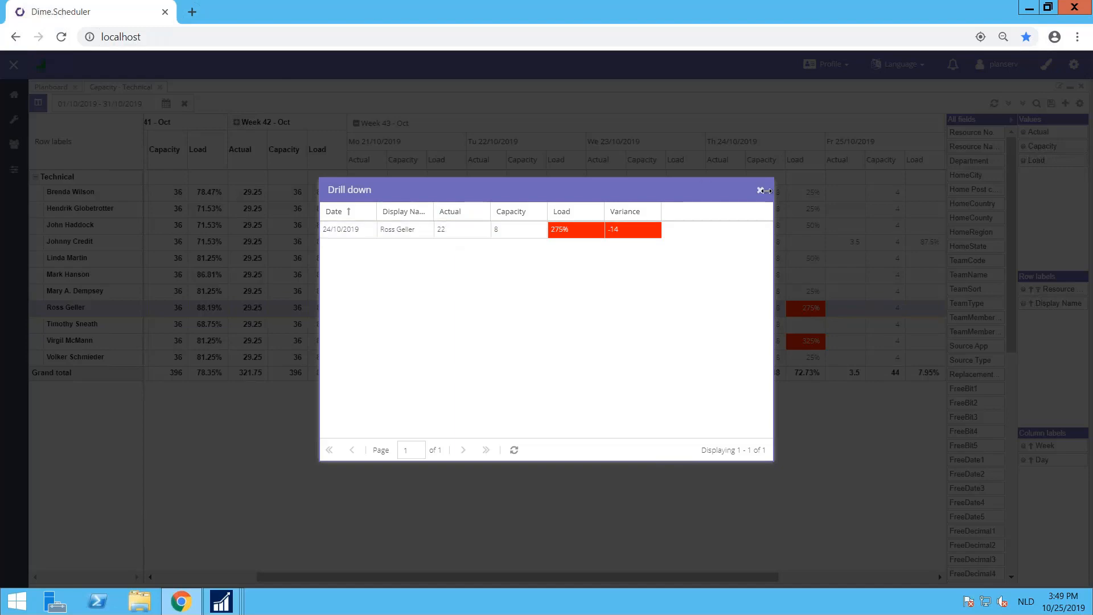
left_click(761, 190)
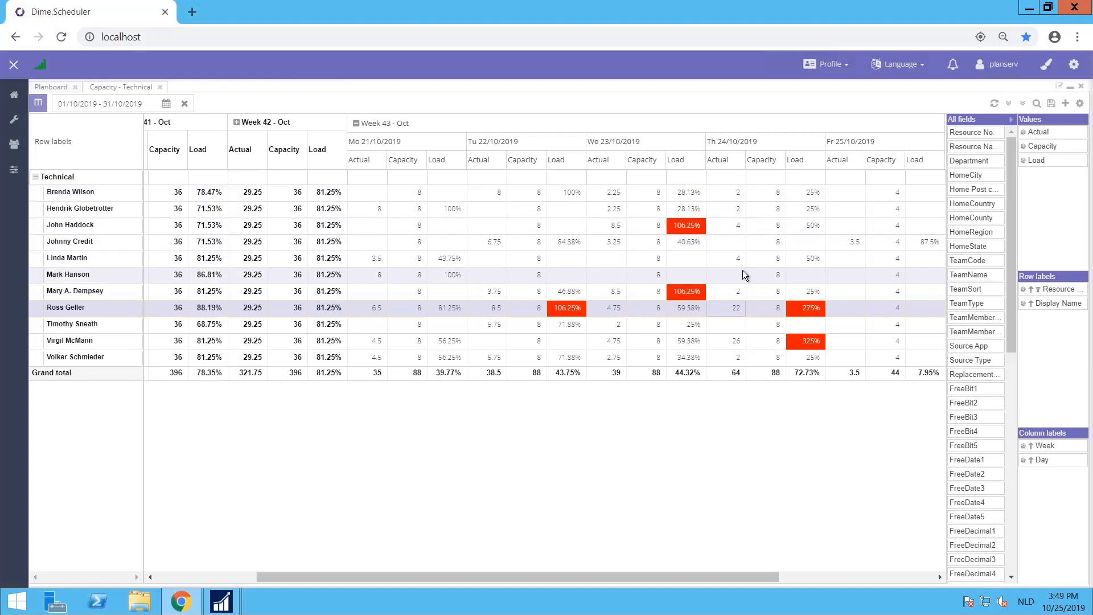
left_click(801, 241)
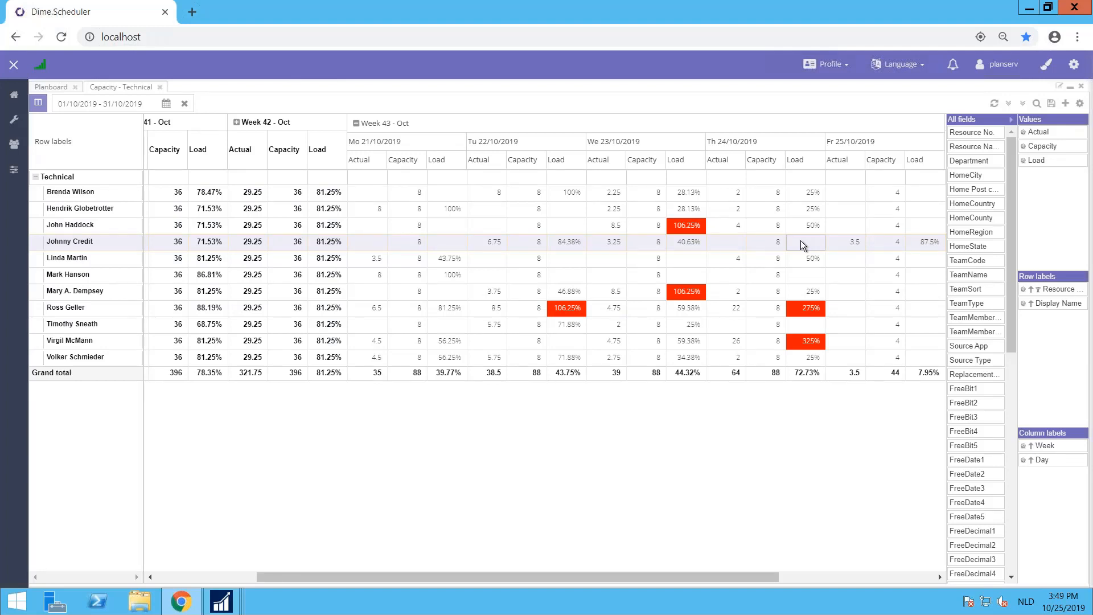
left_click(800, 240)
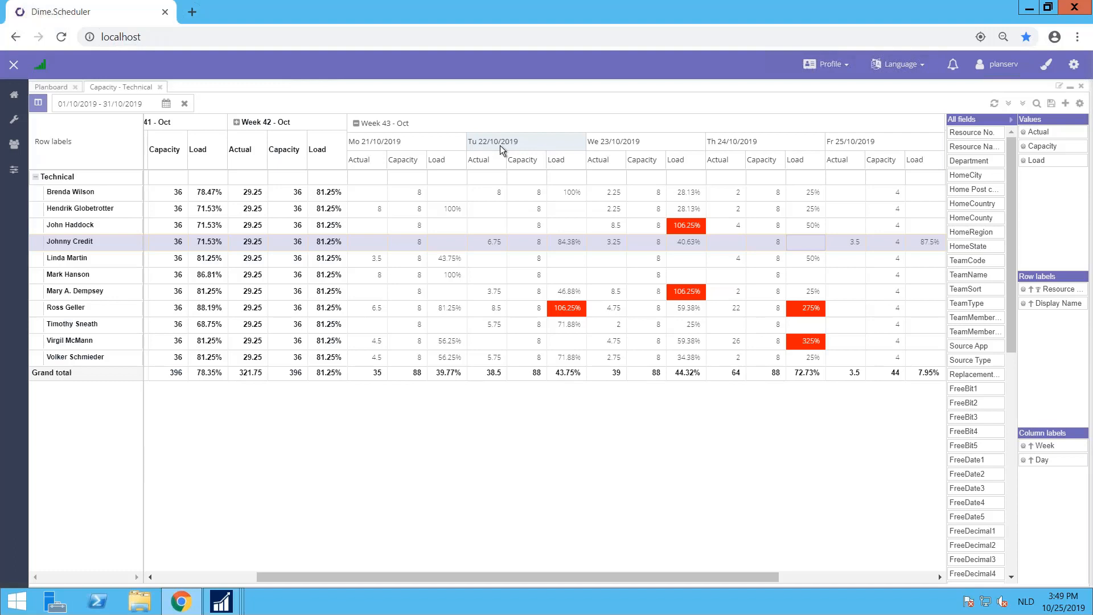
Step: Minimise the remote session, switch to the Dime.Scheduler Documentation site in the local browser and show it full screen
mouse_move(405, 4)
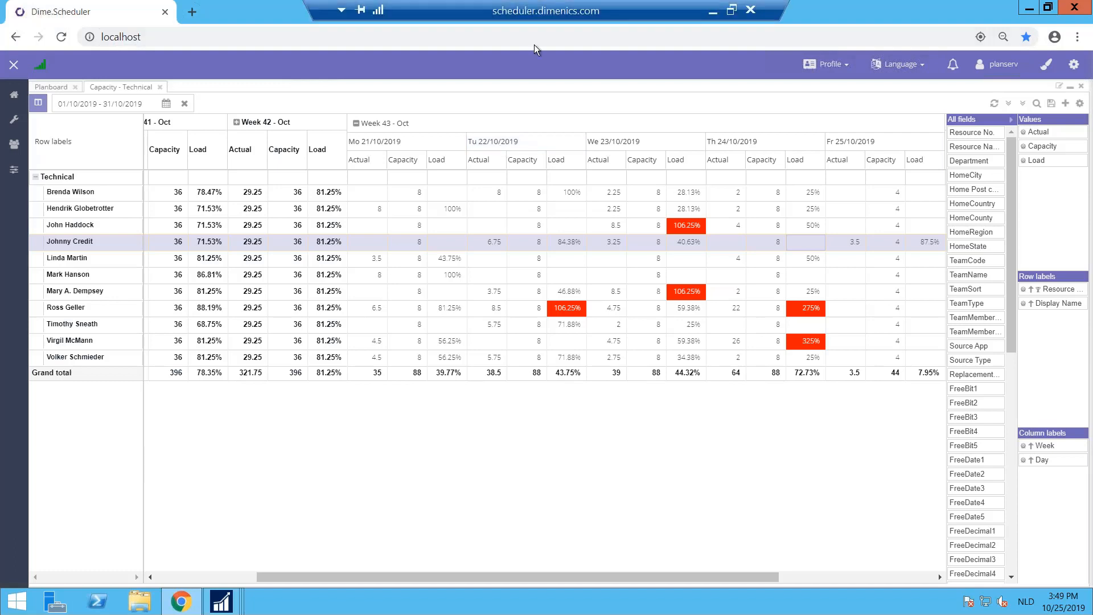
left_click(714, 13)
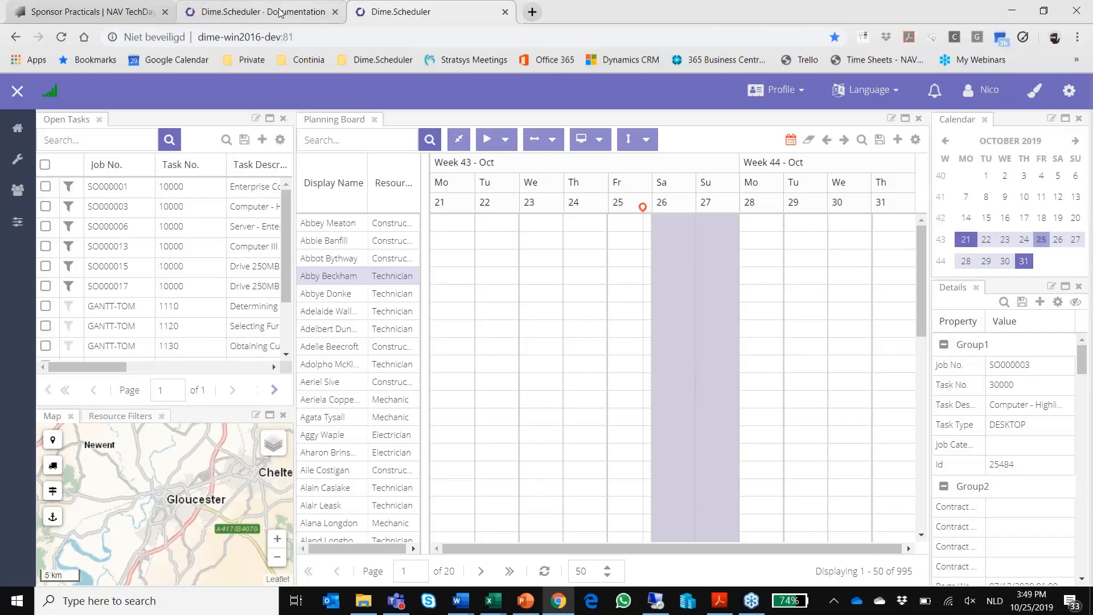
left_click(280, 13)
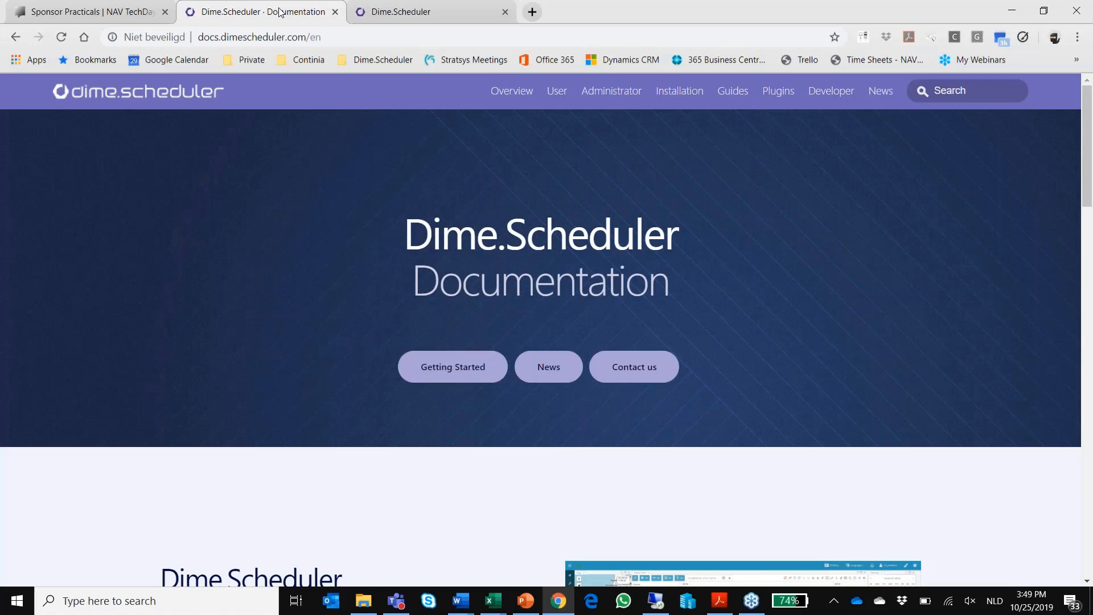
key("F11")
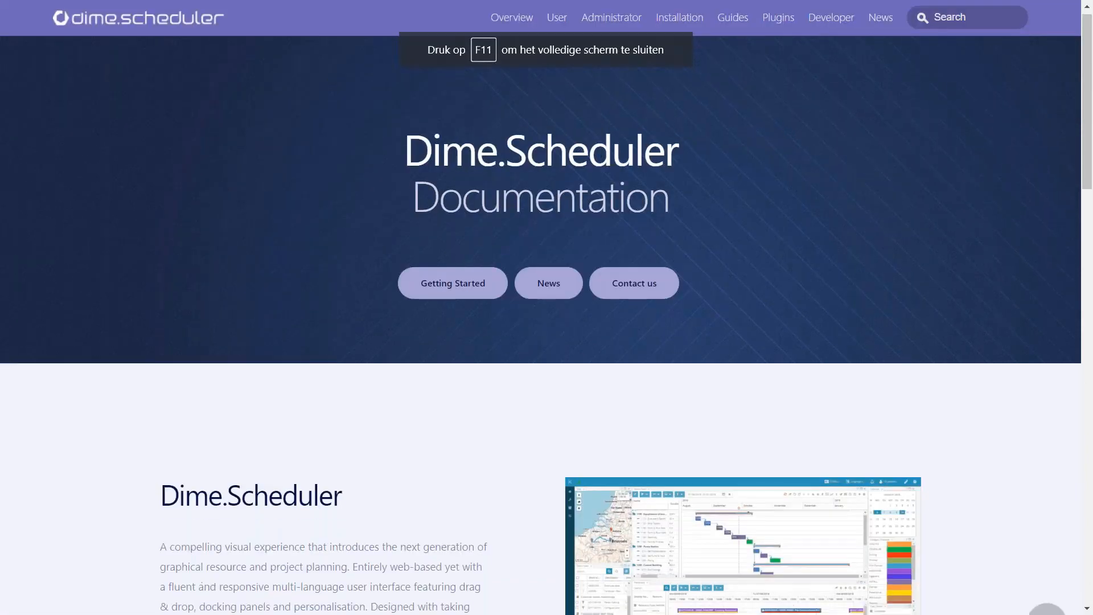
scroll(547, 308, "down", 10)
scroll(546, 308, "up", 10)
Step: Look through the introductions of the documentation's Overview, User, Administrator, Installation and Guides sections, and return to the User section
left_click(501, 19)
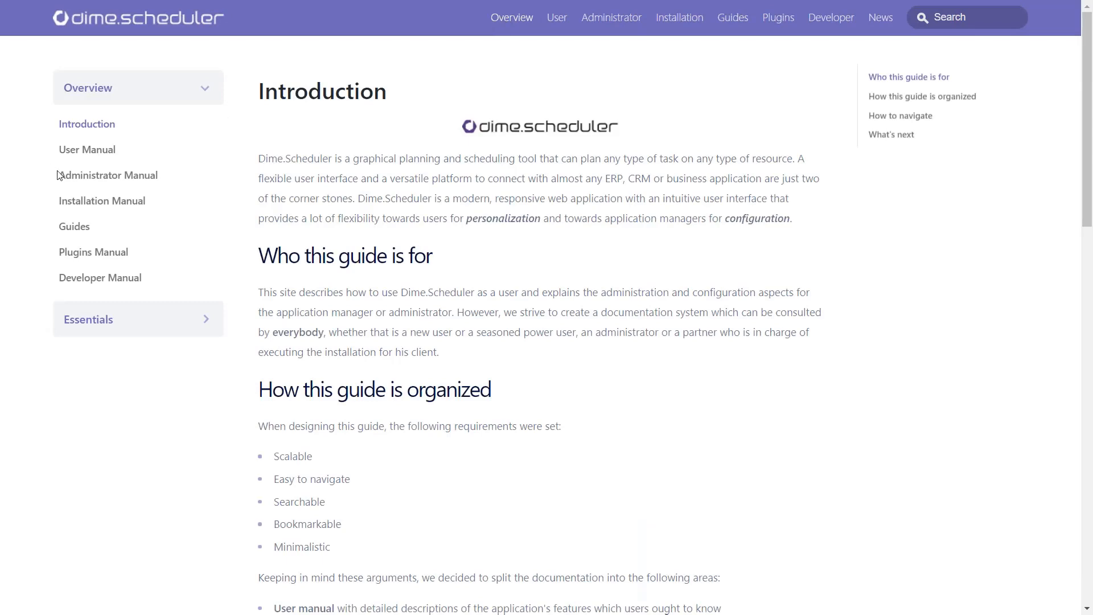
left_click(557, 18)
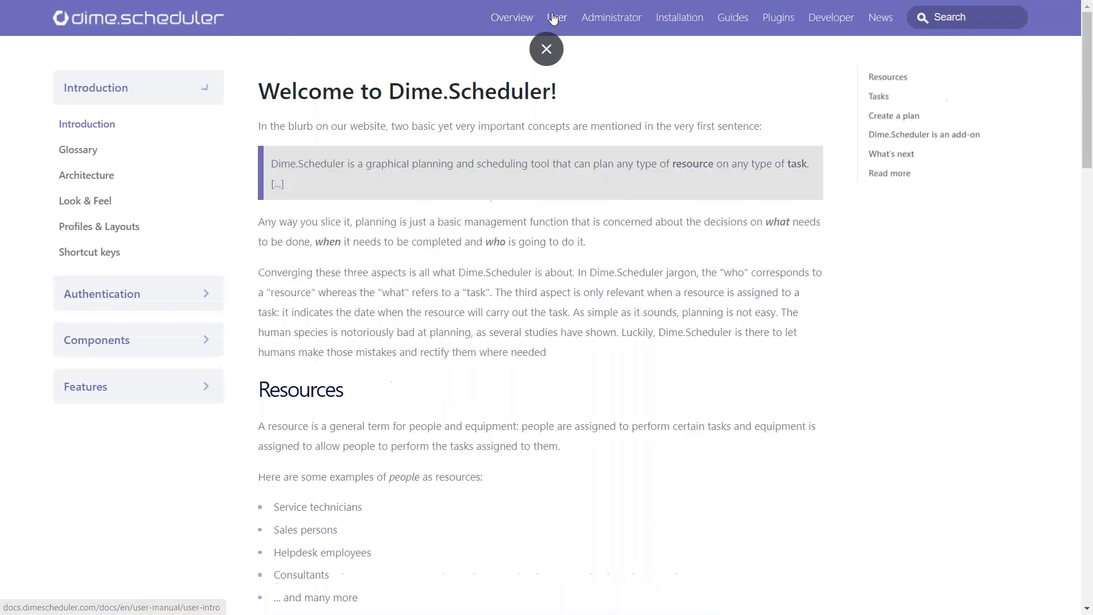
left_click(605, 19)
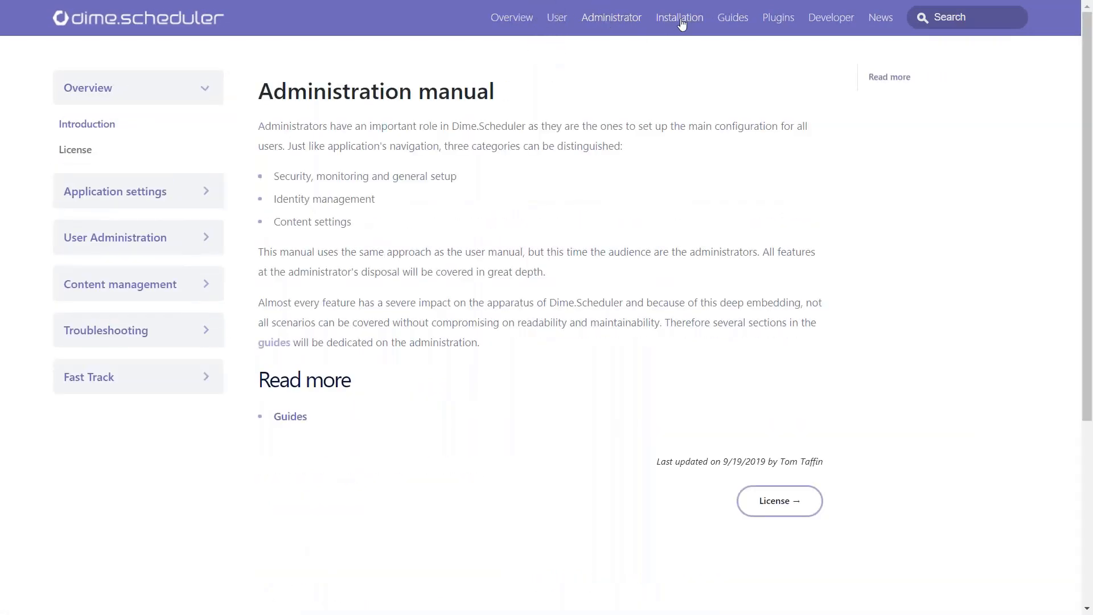
left_click(680, 19)
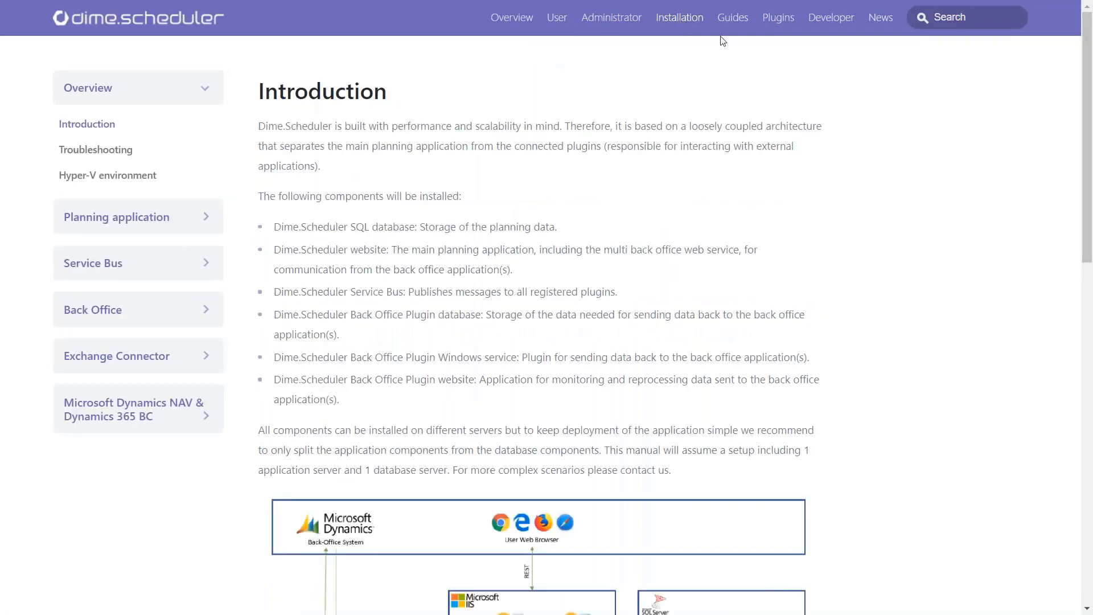
left_click(725, 18)
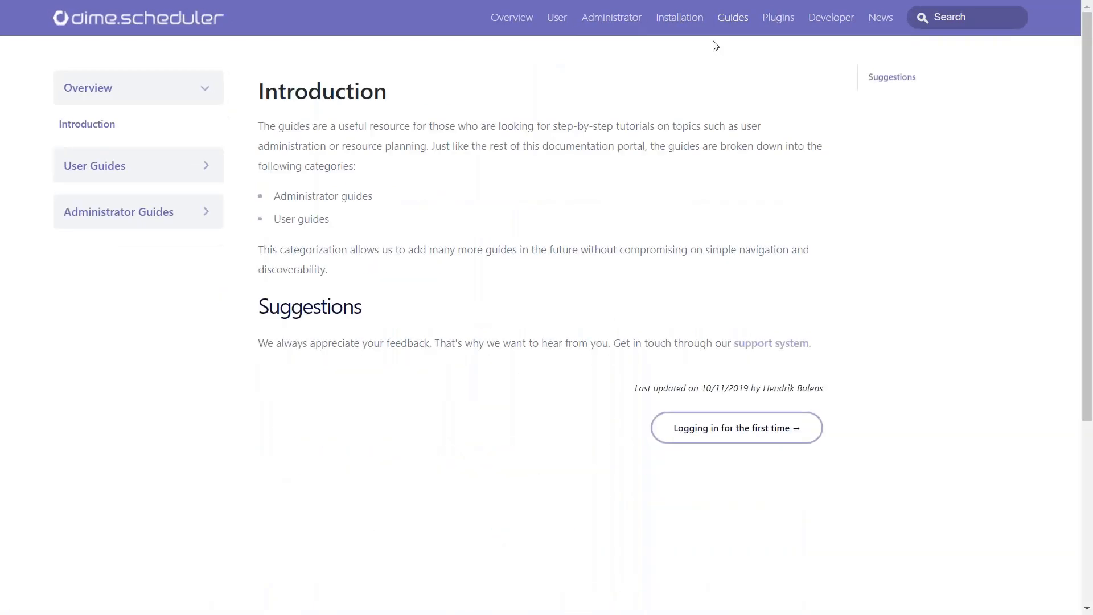
left_click(671, 20)
left_click(605, 23)
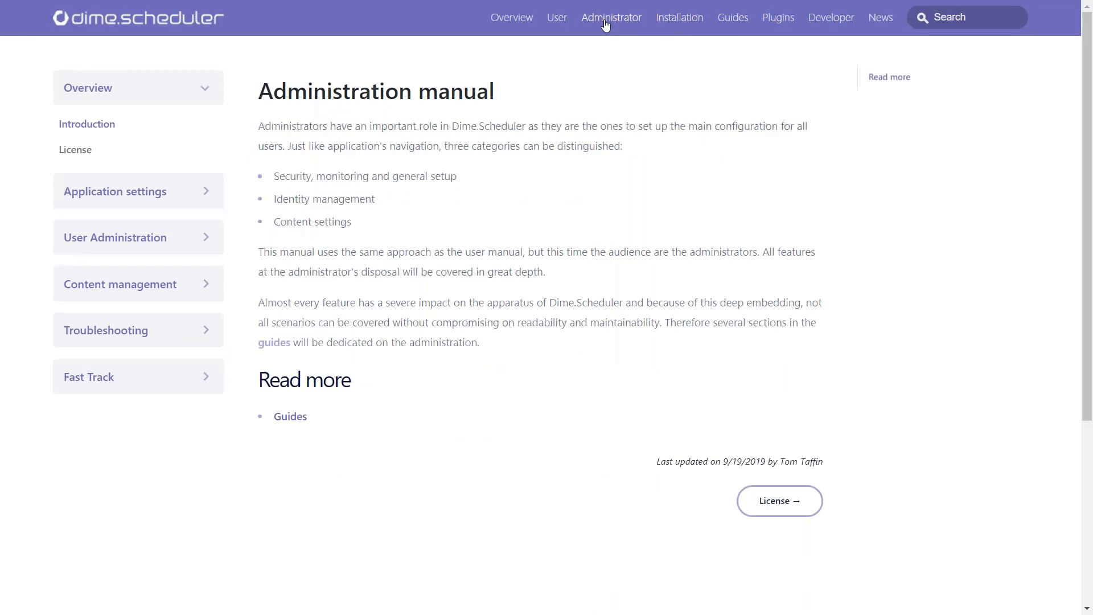
left_click(559, 19)
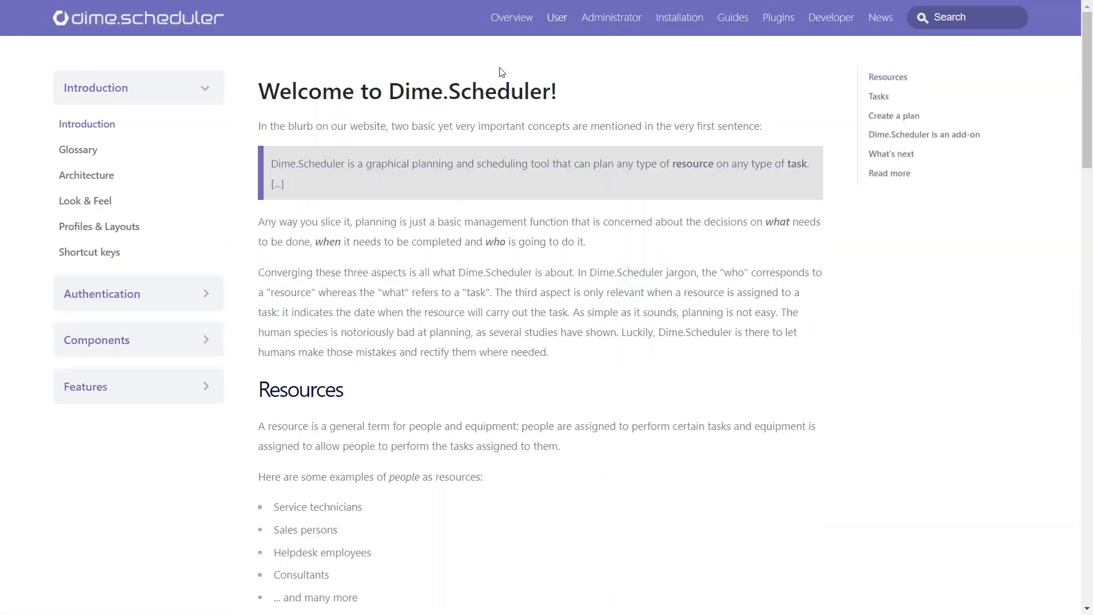
Step: Examine the user manual's Look & Feel page, including the main menu, application window and profile area topics
left_click(102, 200)
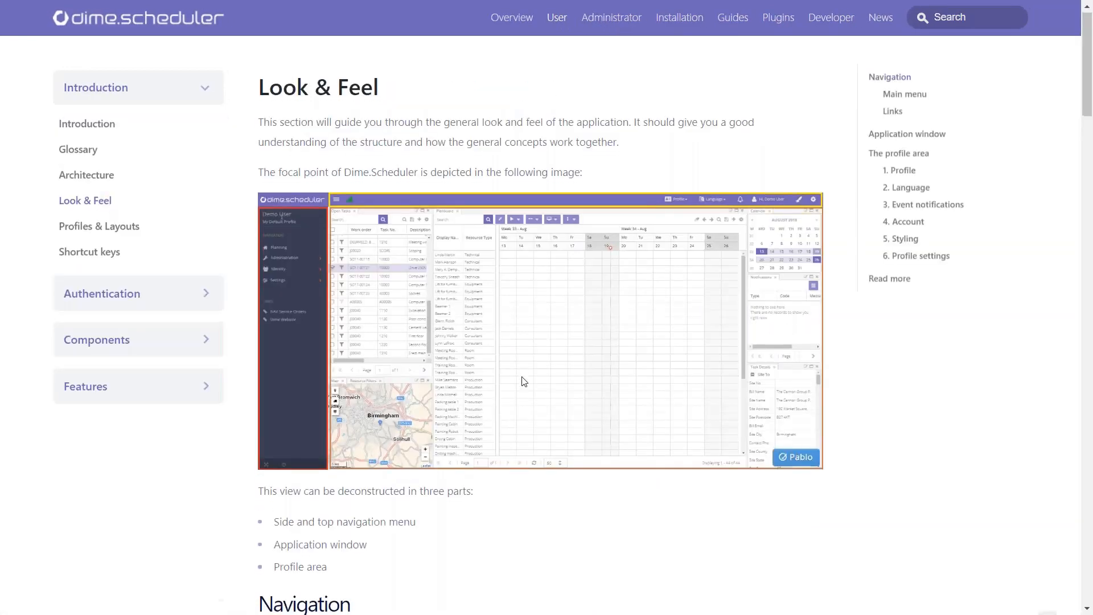
scroll(524, 380, "down", 15)
scroll(524, 381, "up", 1)
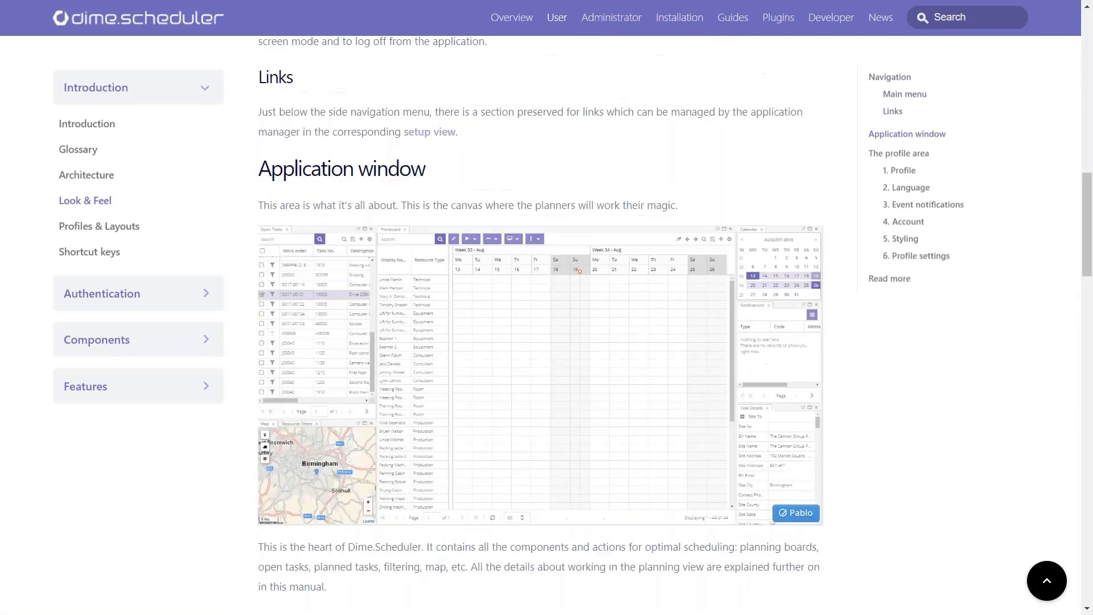
scroll(250, 393, "up", 8)
scroll(250, 392, "down", 3)
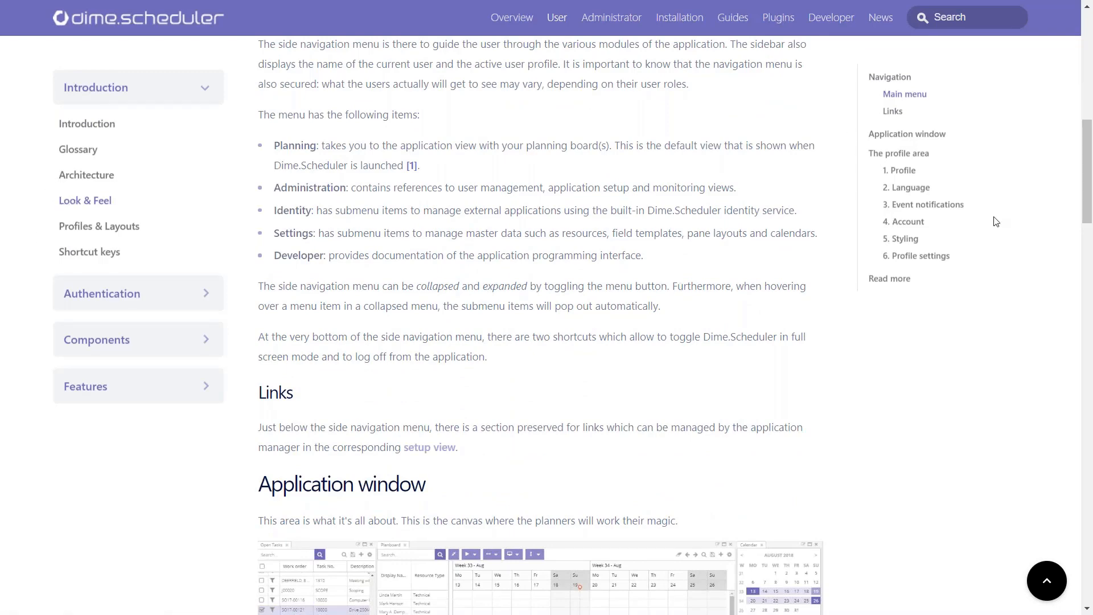
scroll(405, 321, "down", 5)
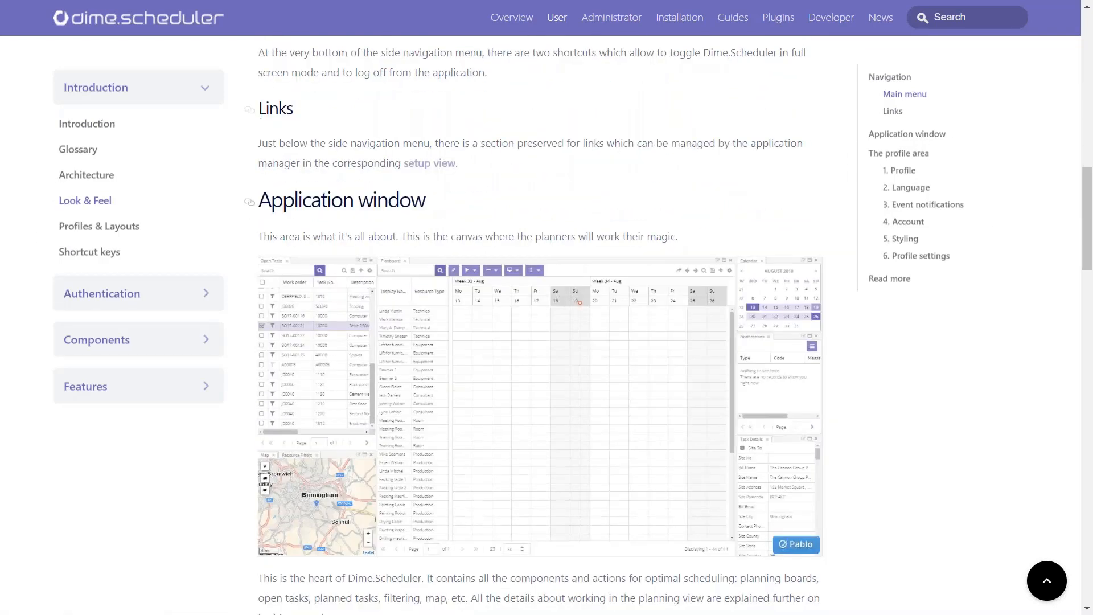
scroll(541, 325, "down", 10)
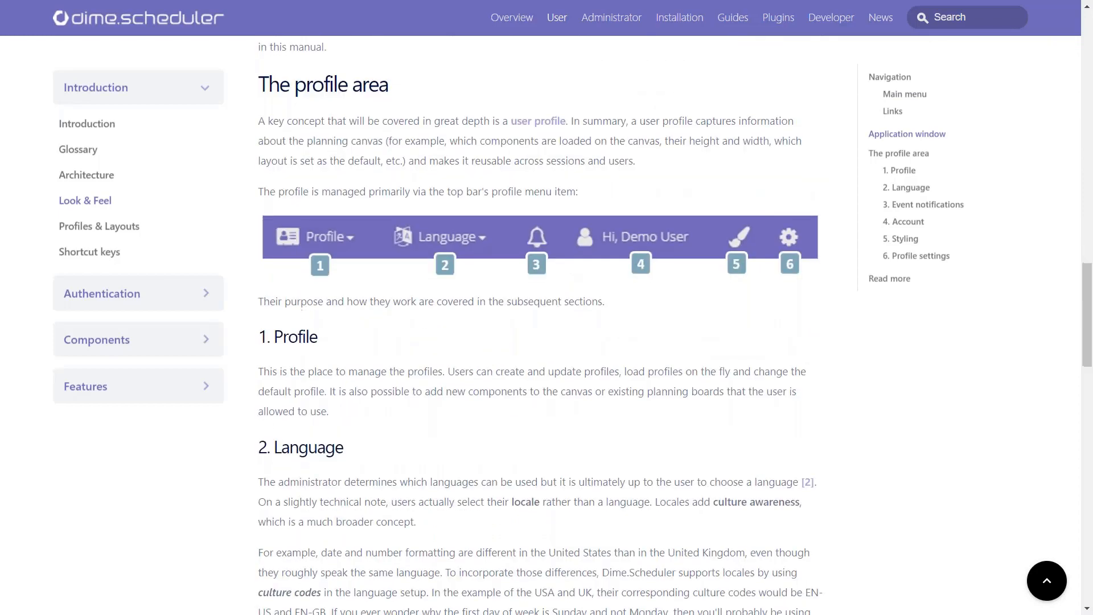
scroll(541, 324, "down", 6)
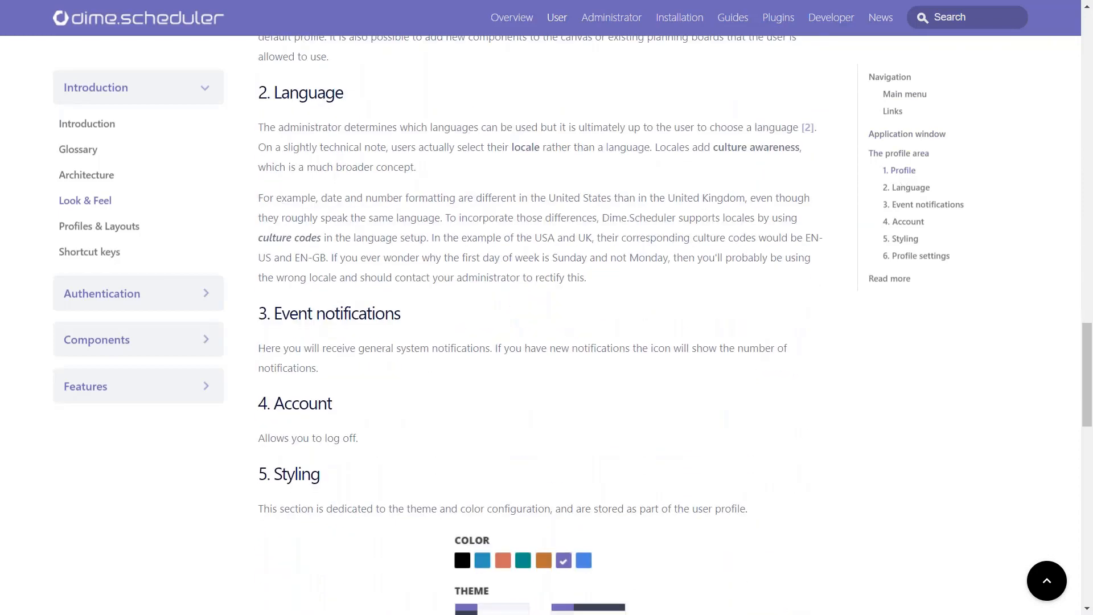
scroll(755, 276, "down", 20)
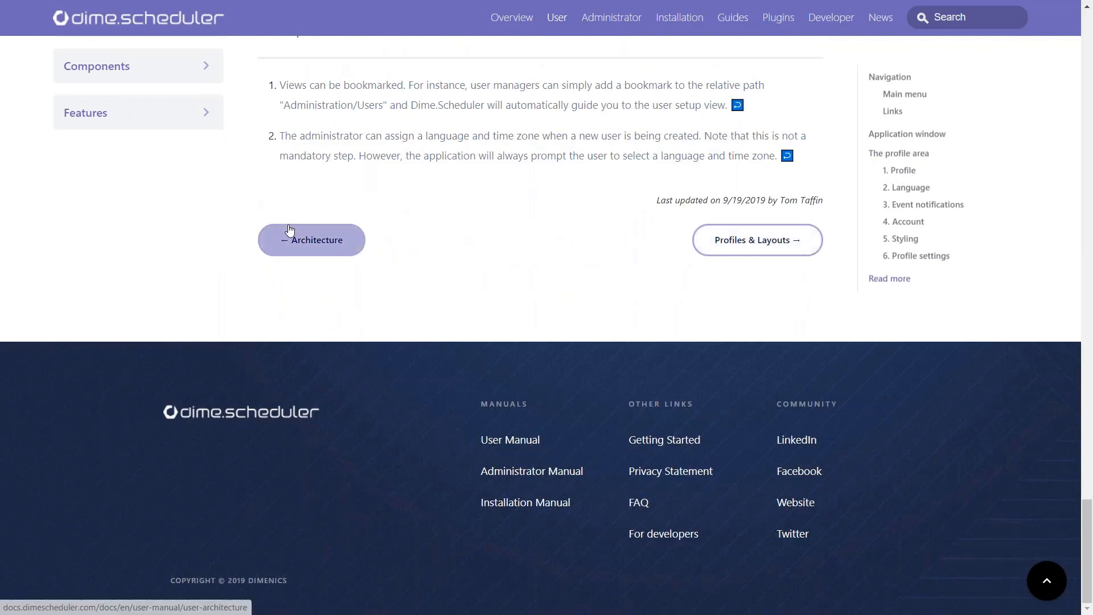
scroll(655, 258, "up", 20)
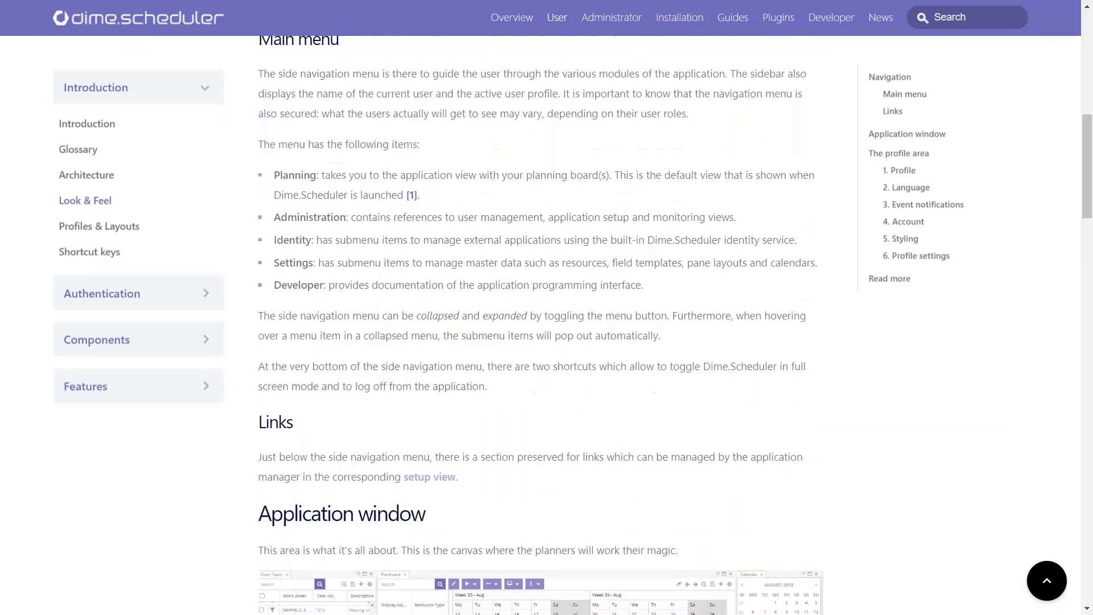
Step: Search the documentation for "gann" and open the Gantt Chart topic on creating and loading a project
scroll(645, 244, "up", 10)
left_click(972, 18)
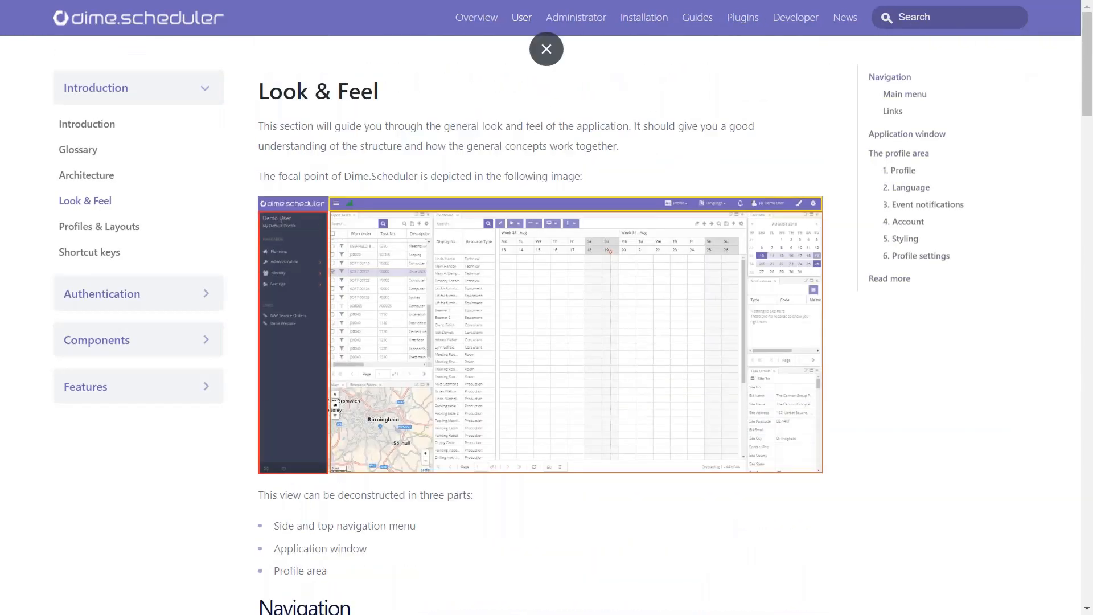
type("ga")
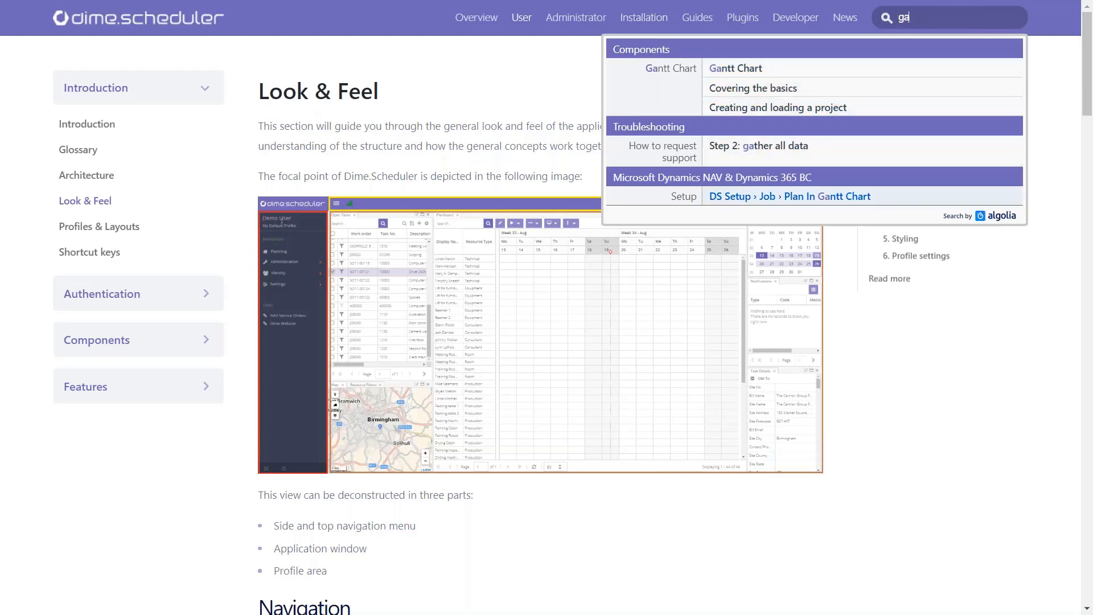
type("nn")
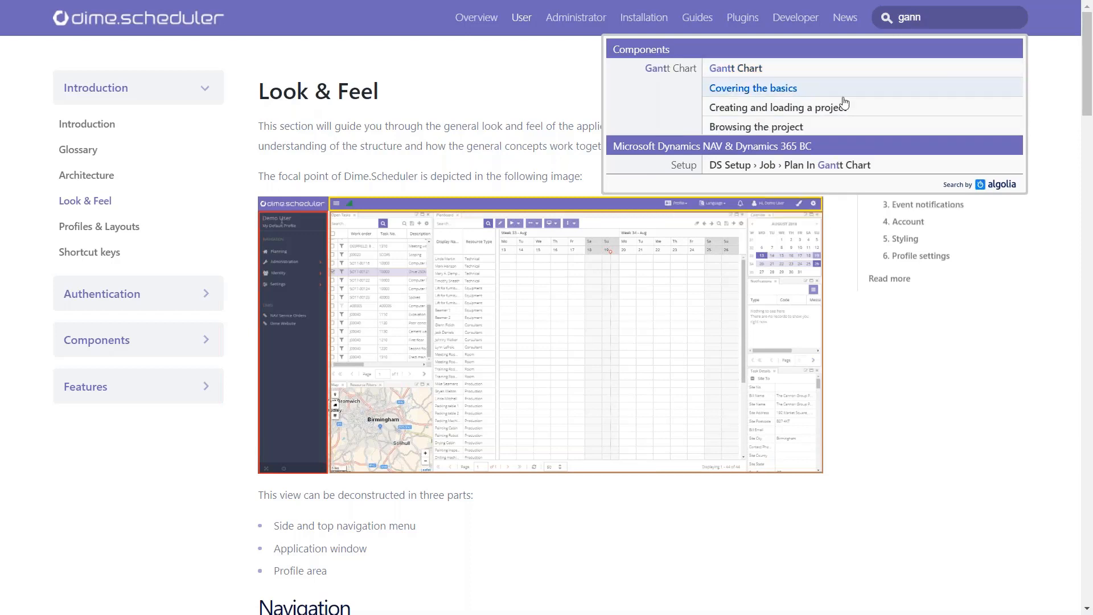
left_click(750, 109)
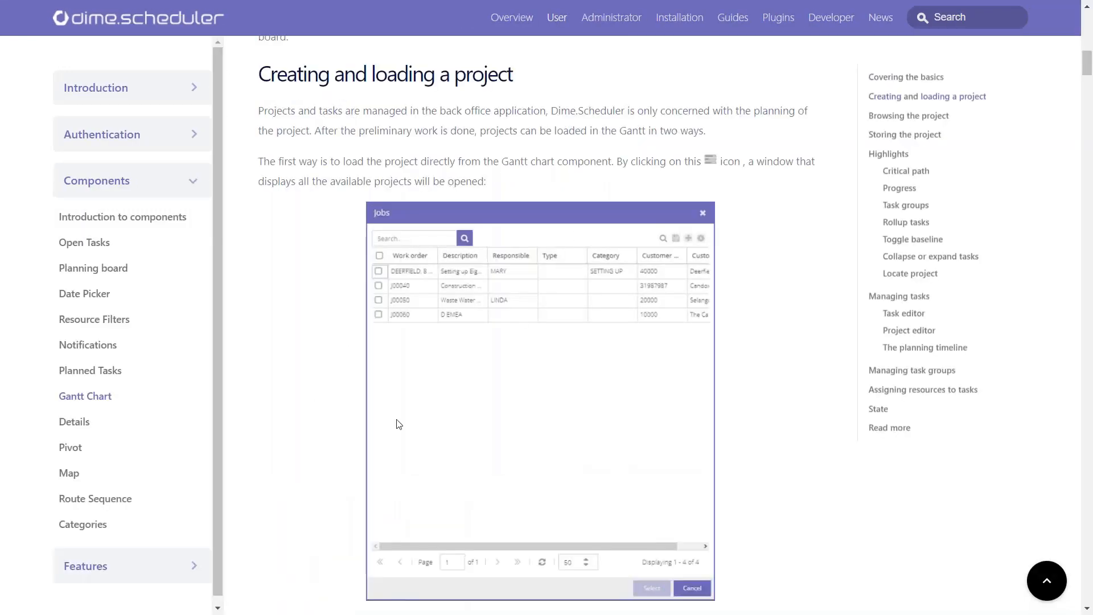
Step: Examine the Gantt Chart page's critical path, progress and task editor topics, and return to the section on creating and loading a project
scroll(450, 419, "down", 6)
scroll(449, 419, "down", 20)
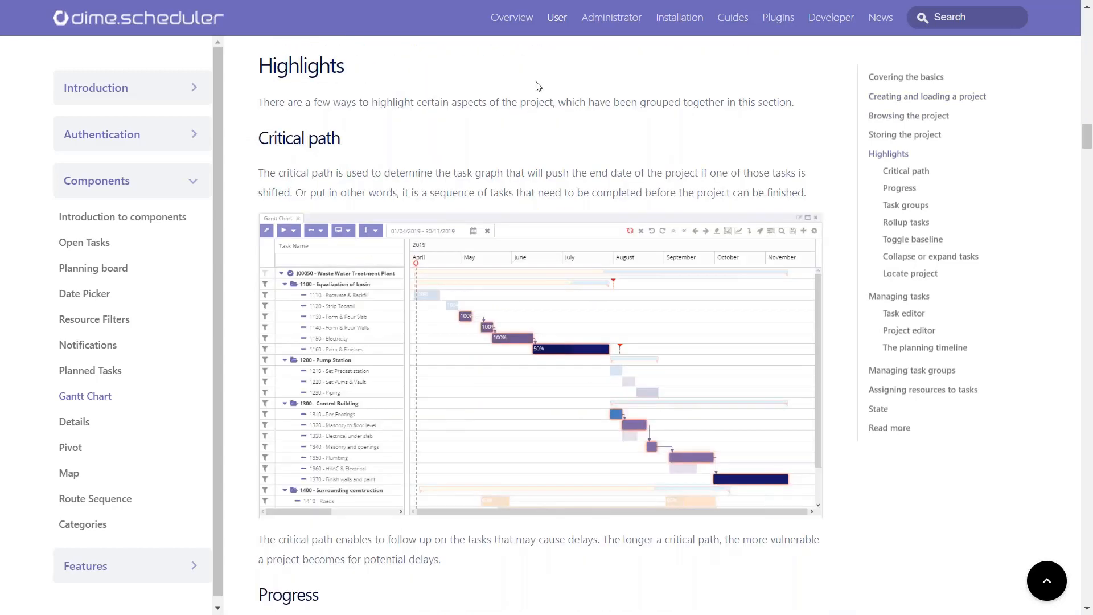
scroll(538, 87, "down", 4)
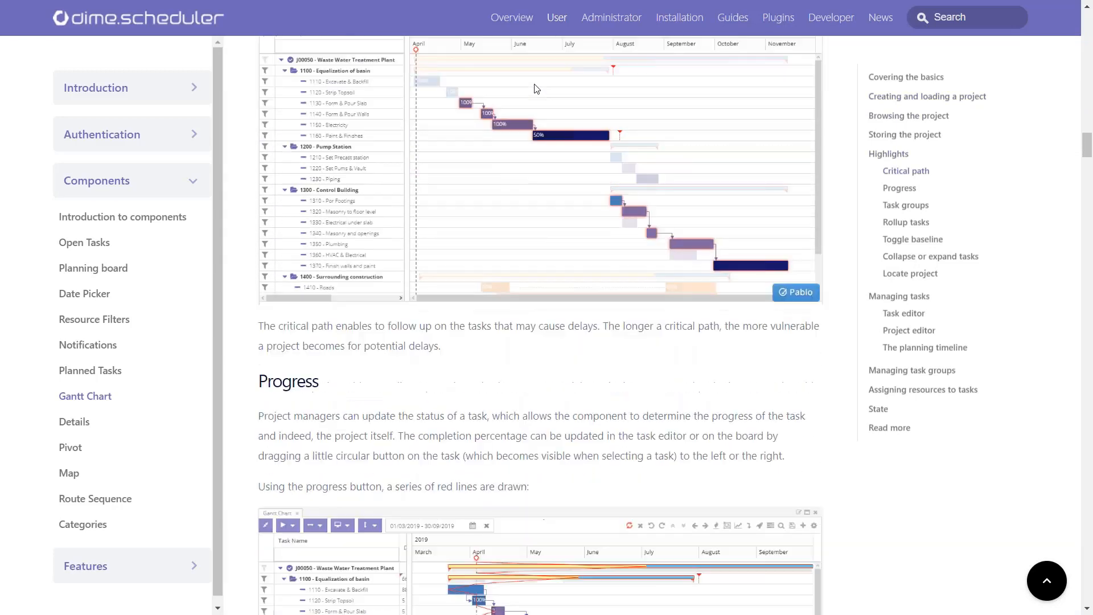
scroll(537, 89, "down", 3)
scroll(732, 346, "up", 1)
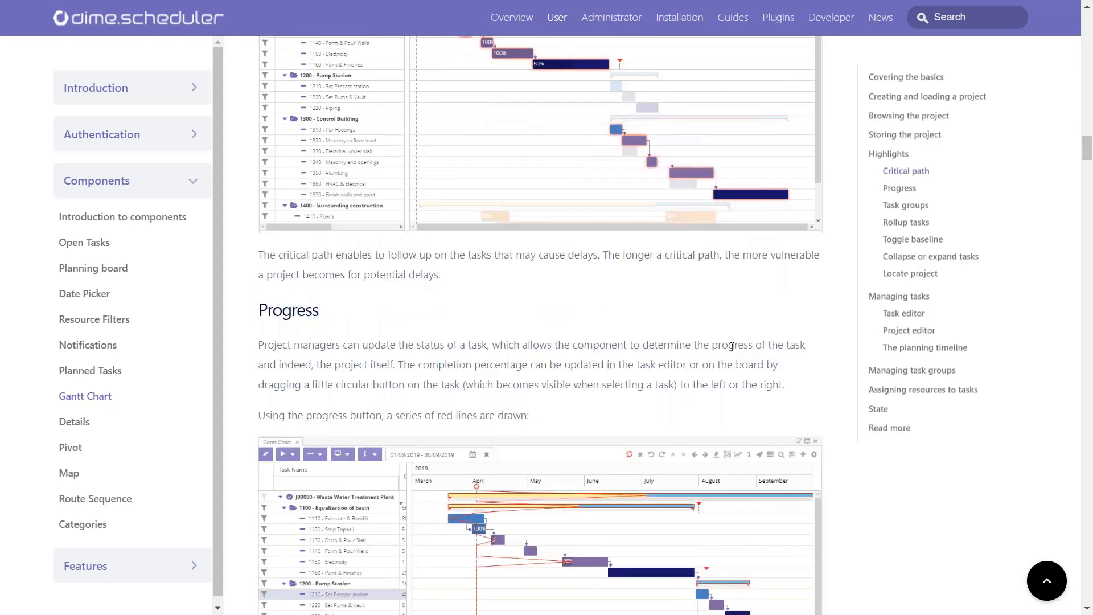
scroll(721, 333, "down", 2)
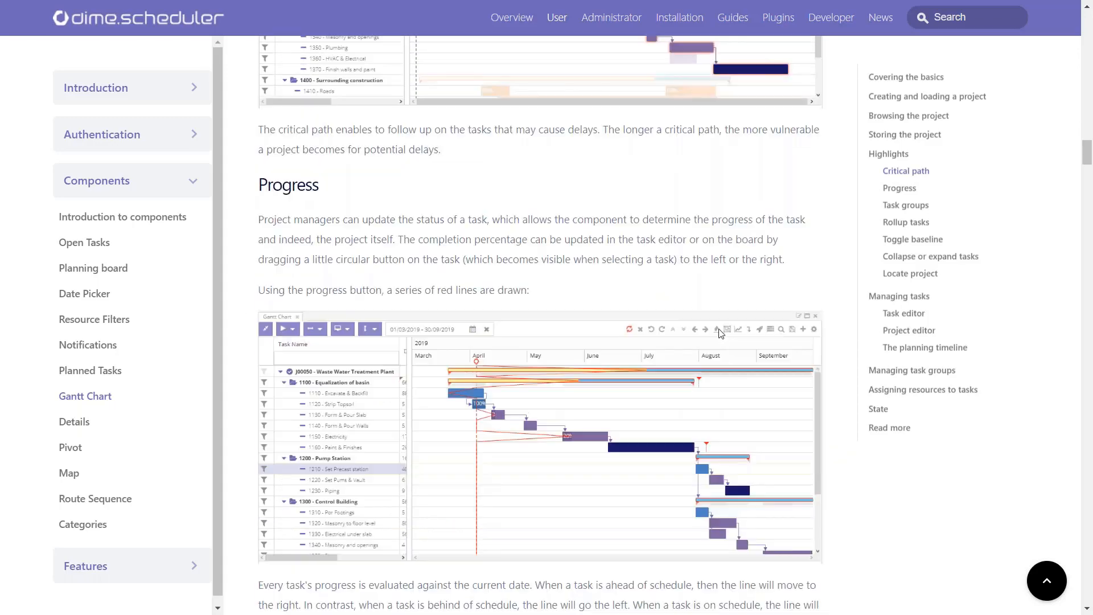
scroll(721, 333, "down", 20)
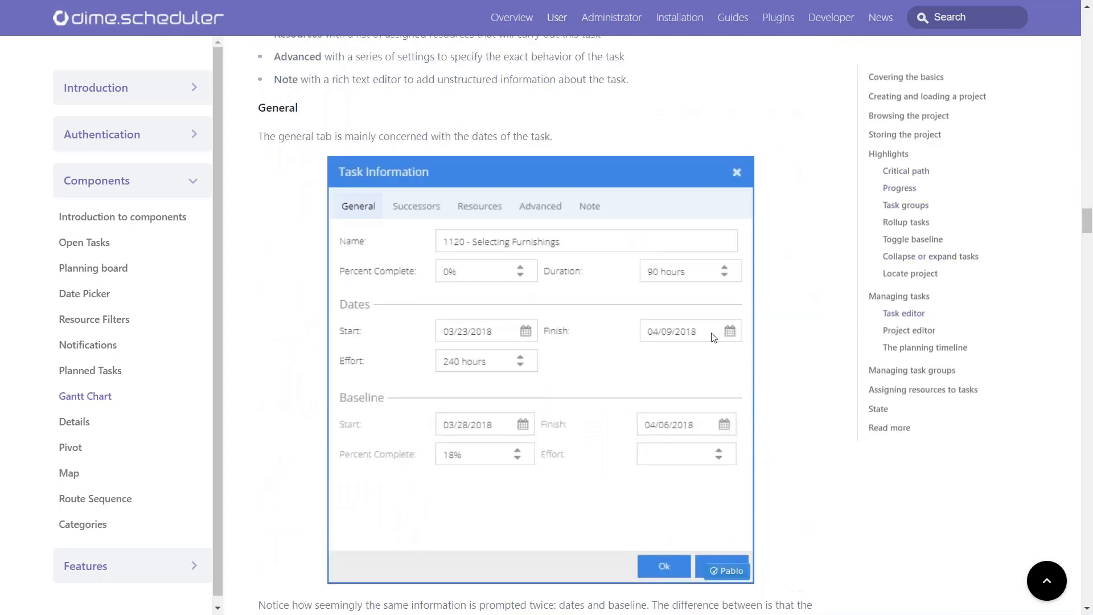
scroll(714, 337, "up", 20)
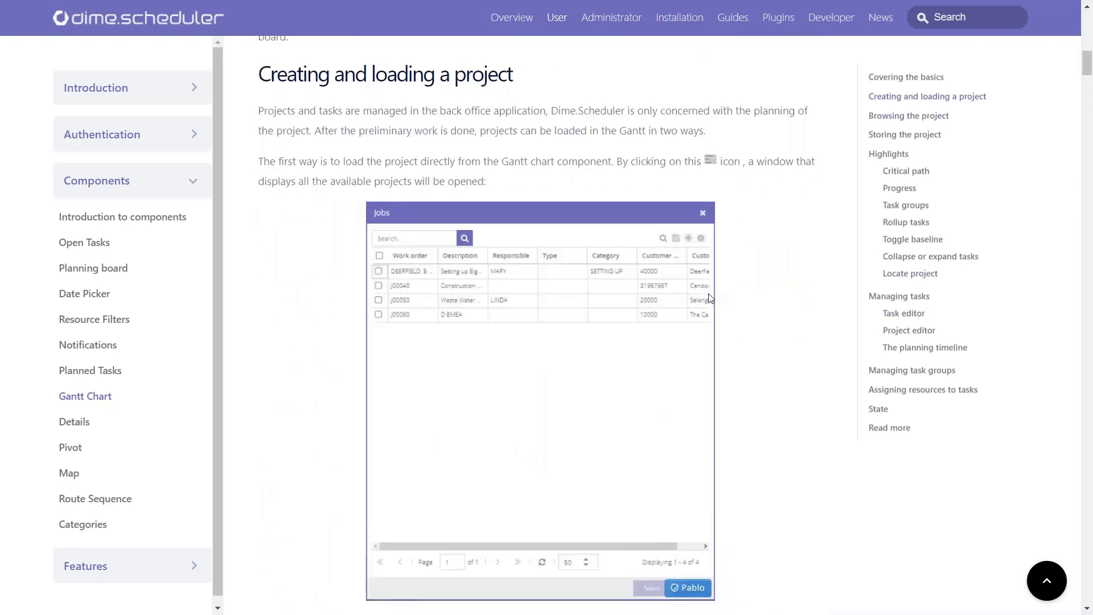